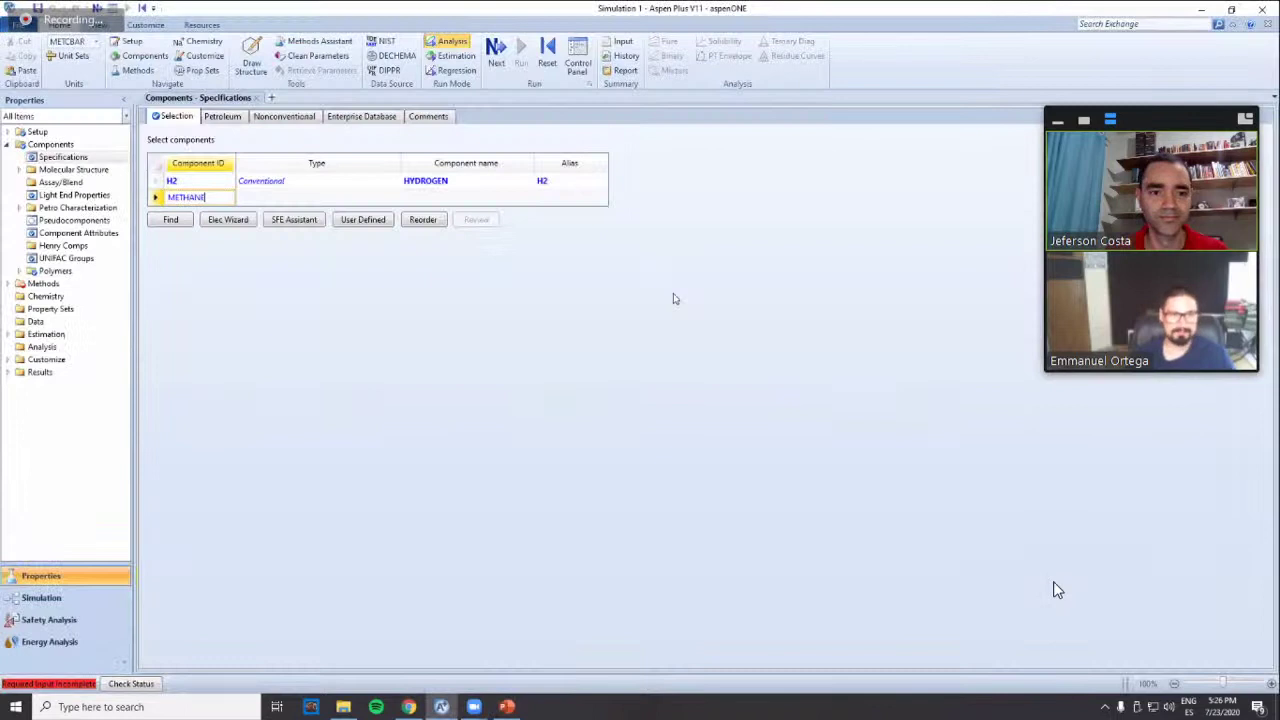
Add METHANE, C2, C3 and C4 to the component list below H2
key("Return")
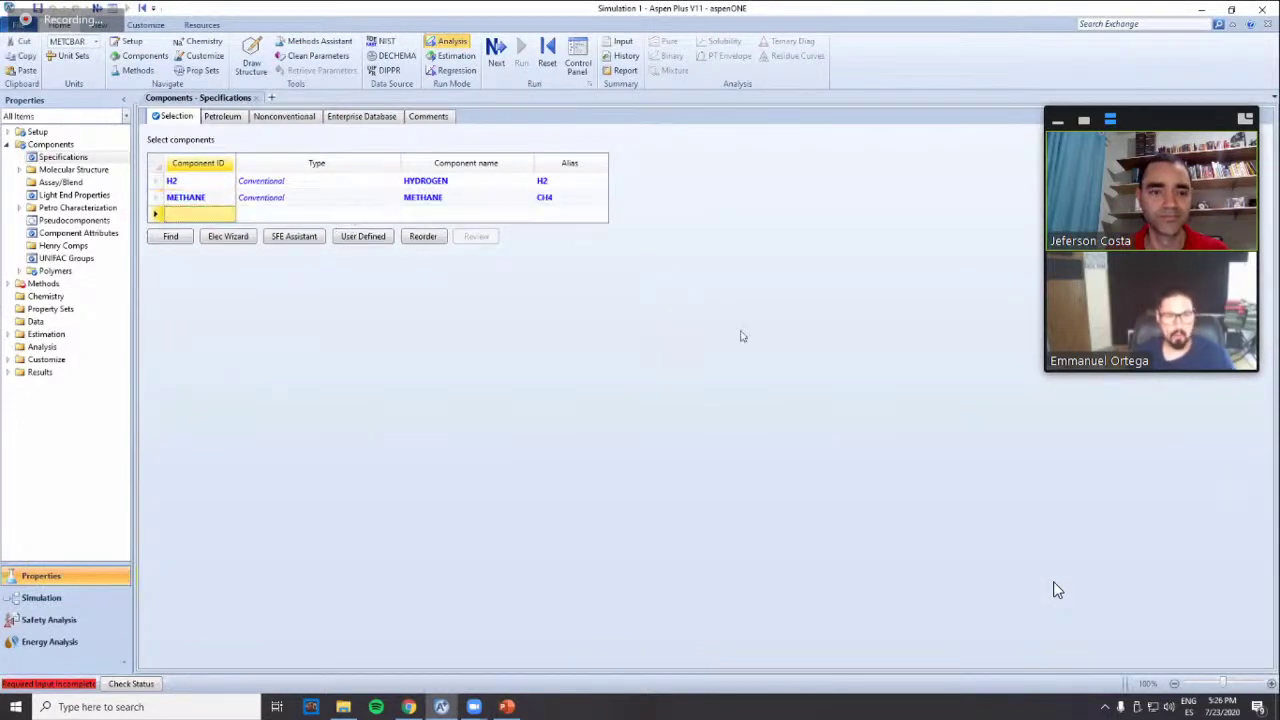
type("C")
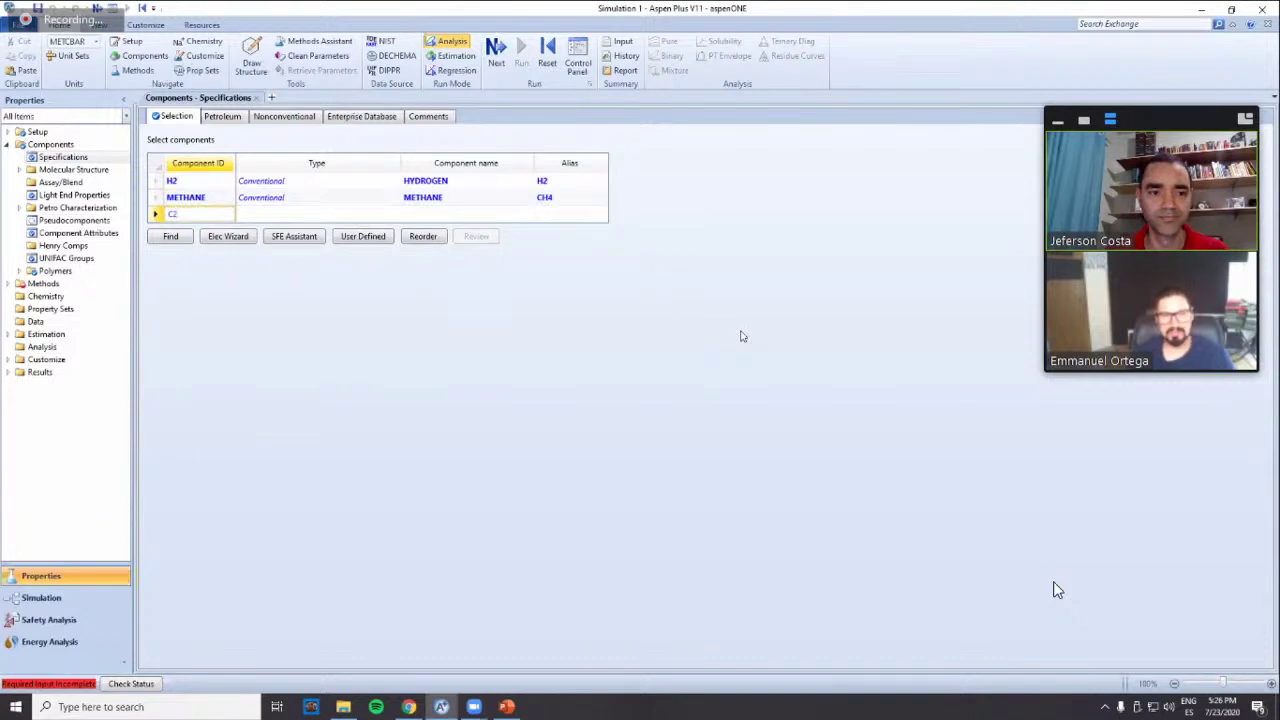
type("2")
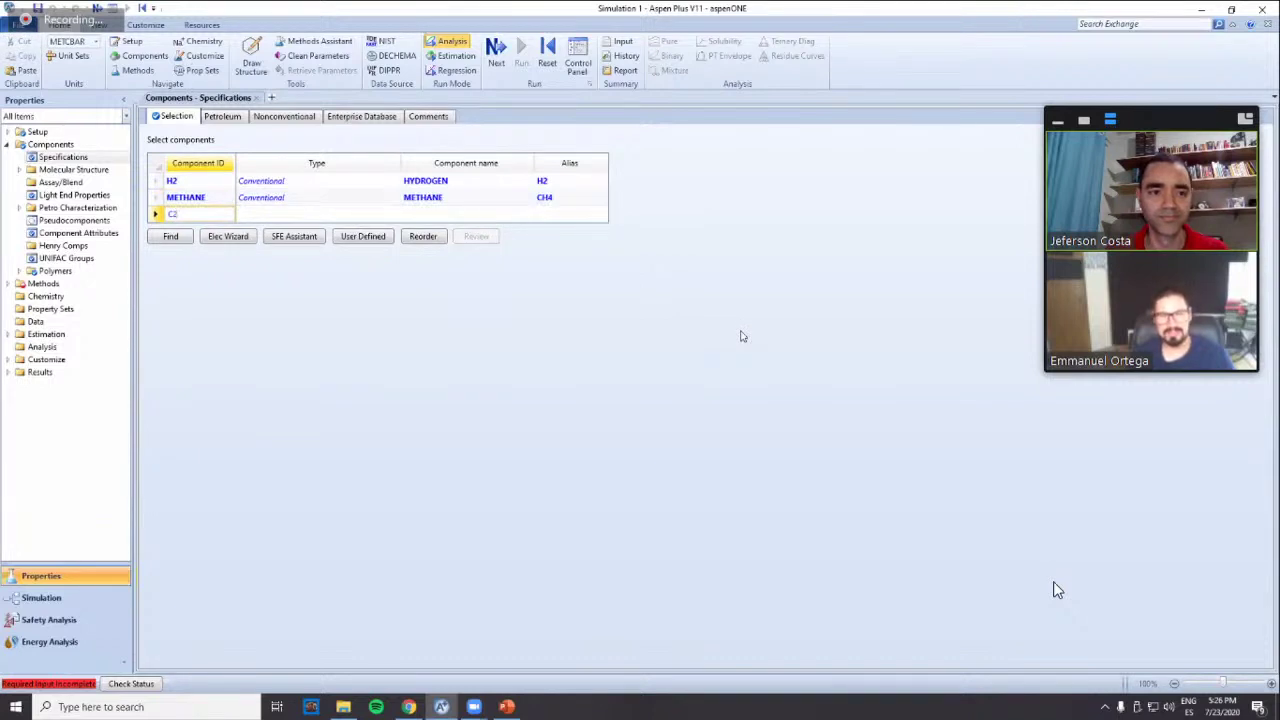
key("Return")
type("C3")
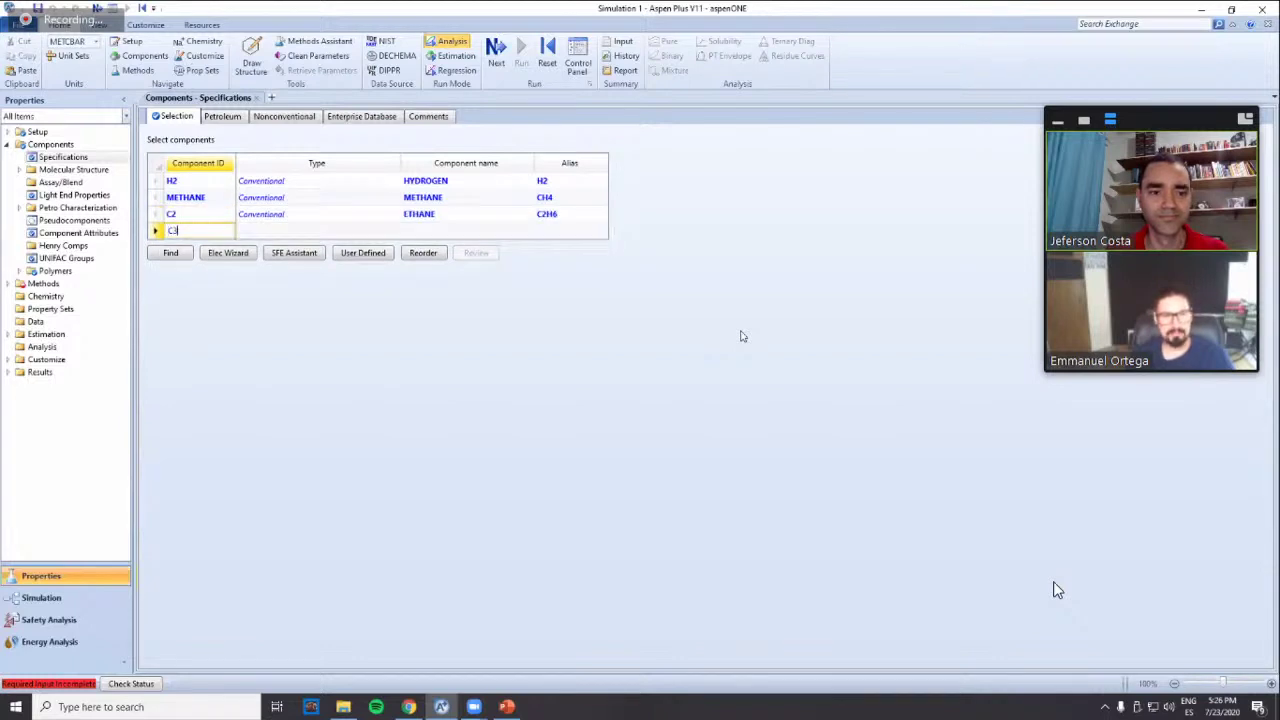
key("Return")
type("C")
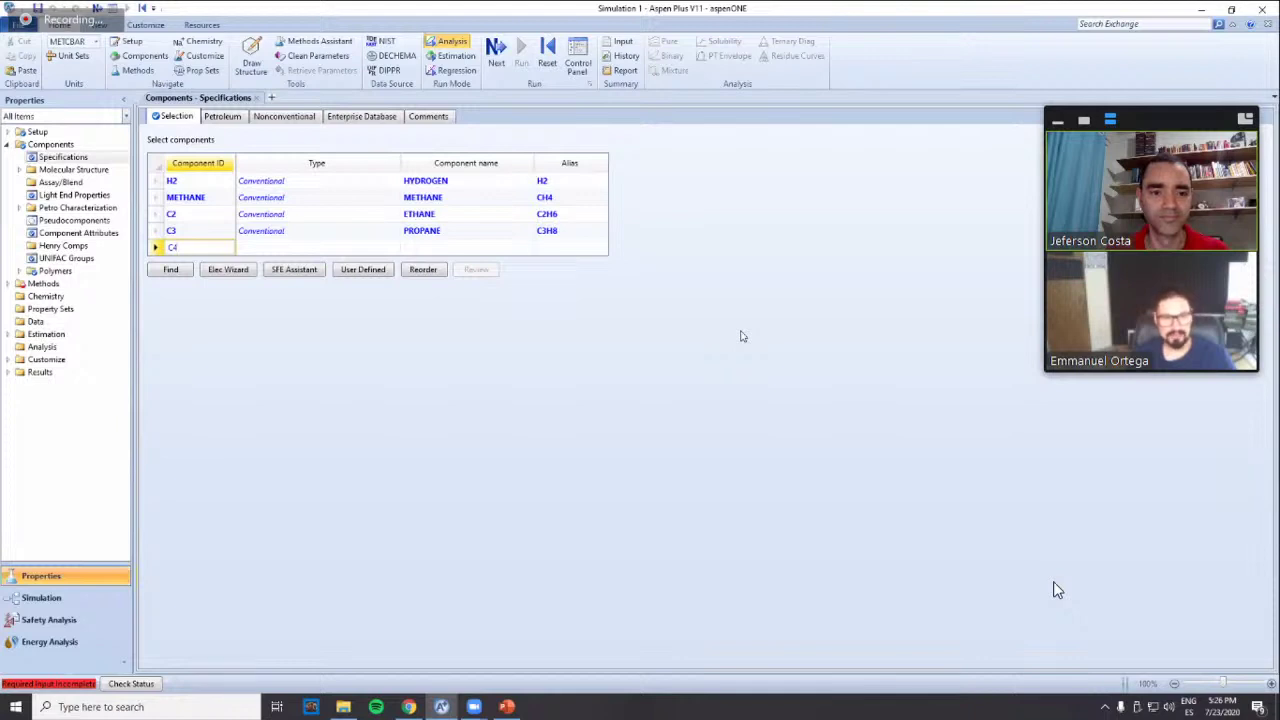
type("4")
key("Return")
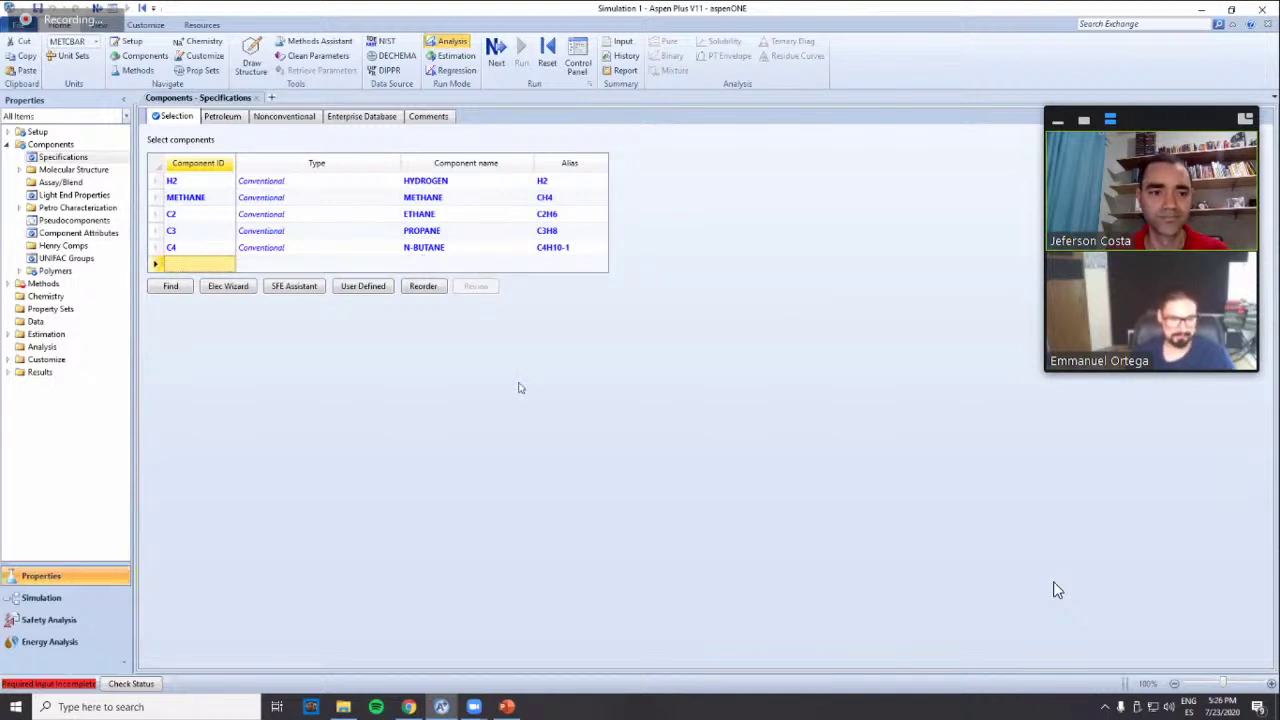
Check the feed composition slide in PowerPoint, and add C6, C7 and C8 to the component list in Aspen Plus
key("alt+Tab")
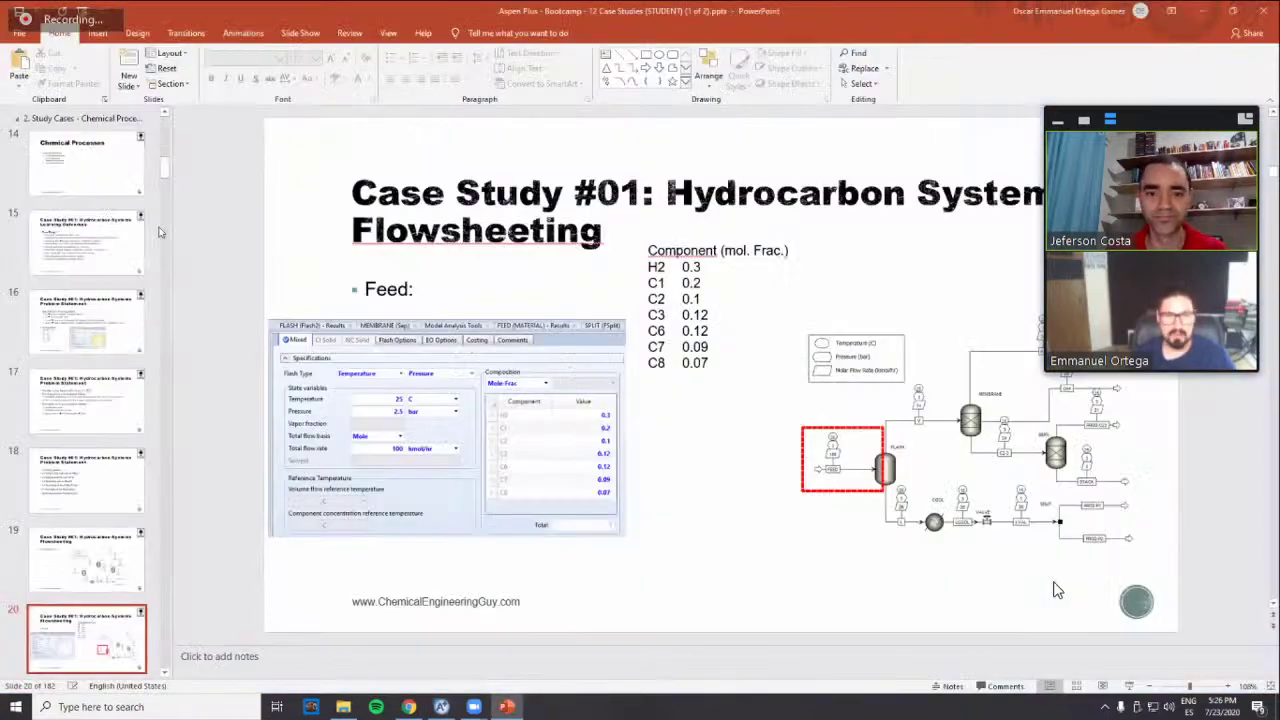
key("alt+Tab")
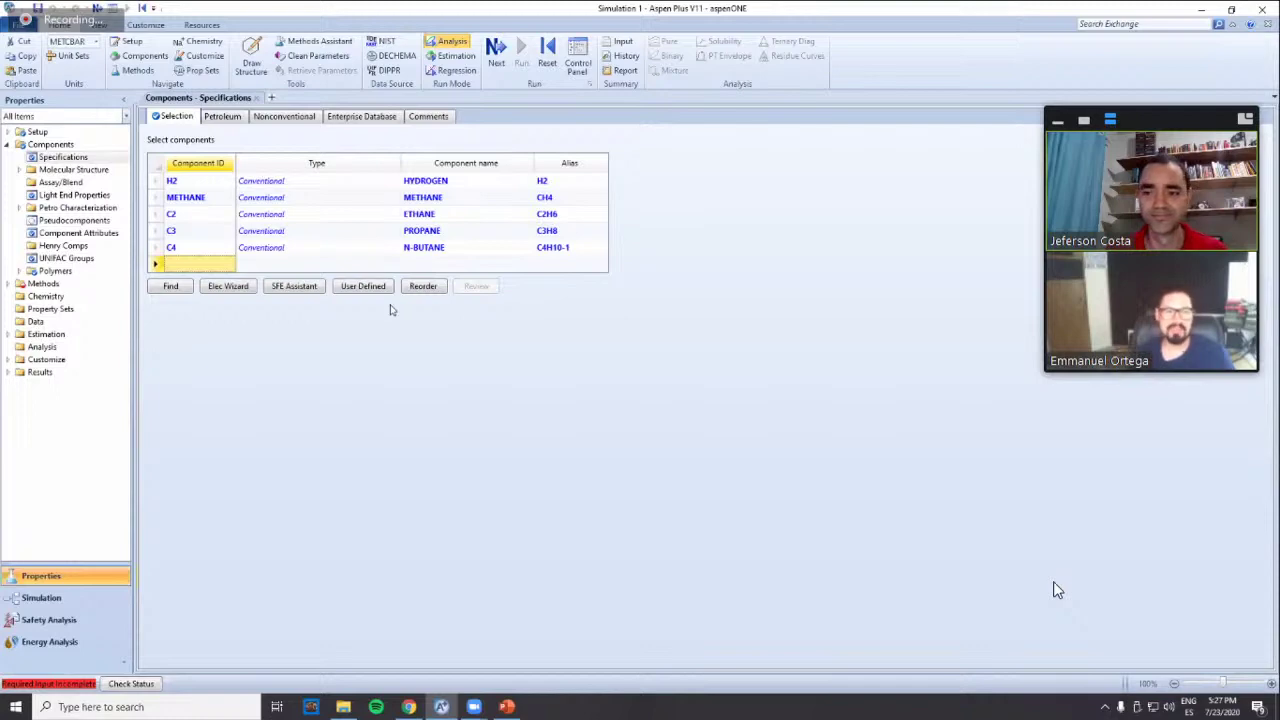
key("alt+Tab")
left_click(770, 331)
key("alt+Tab")
type("C")
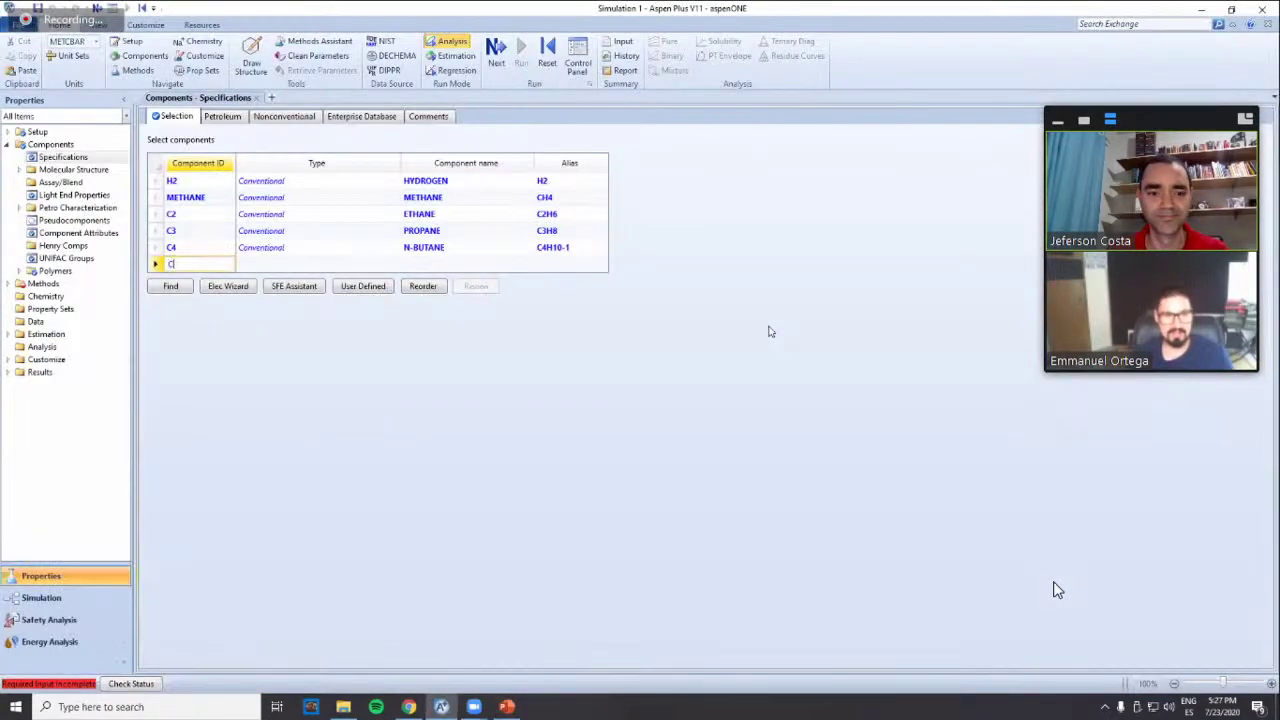
type("6")
key("Return")
type("C7")
key("Return")
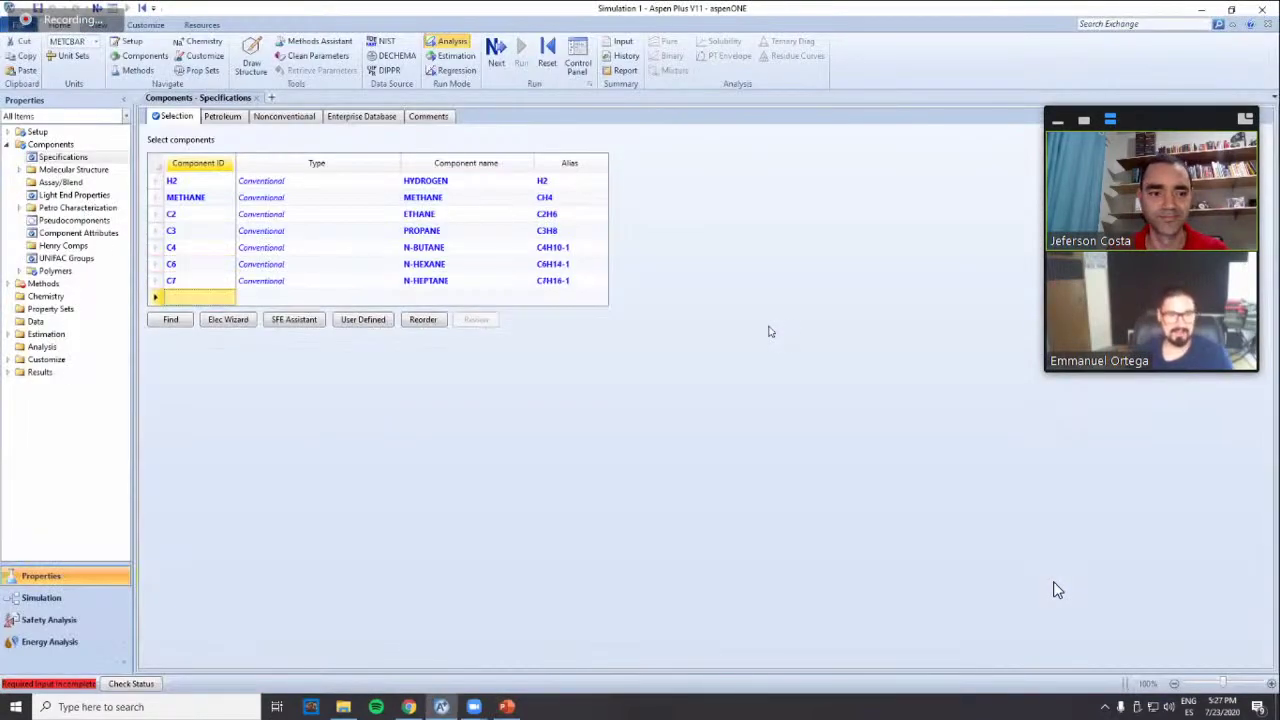
type("C8")
key("Return")
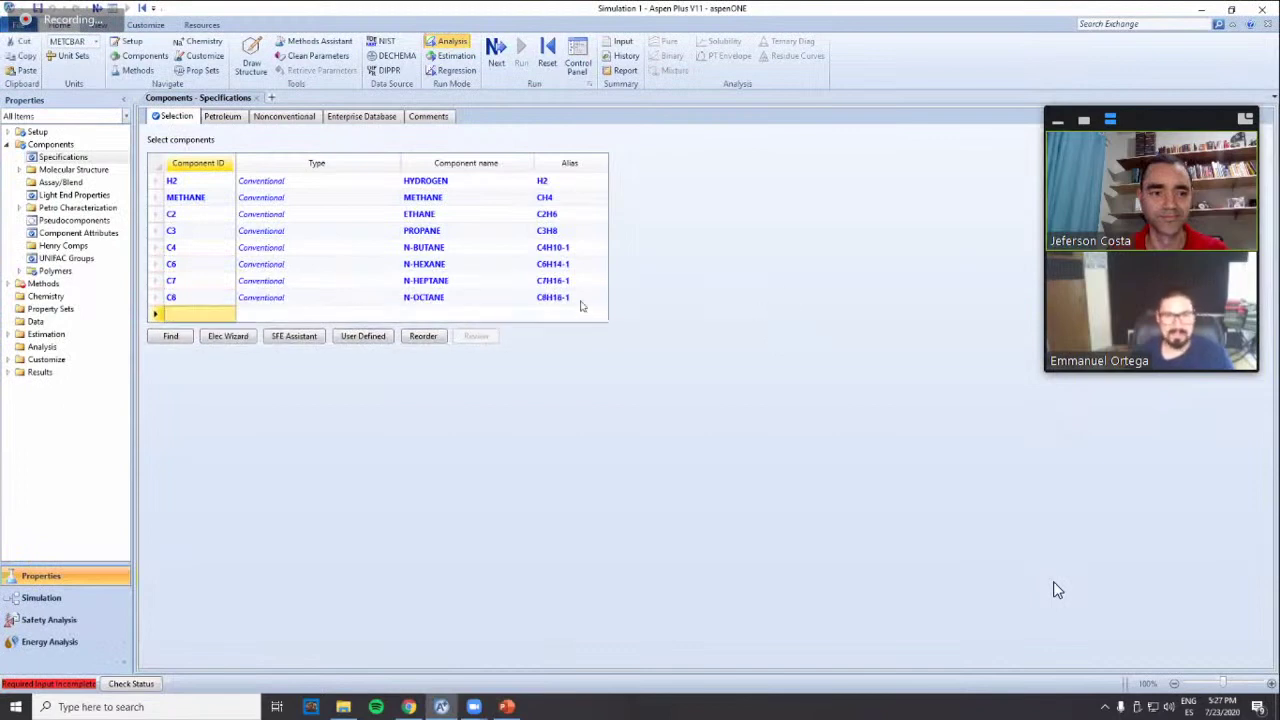
Review the component names and aliases assigned in the component selection table
left_click_drag(582, 181, 487, 307)
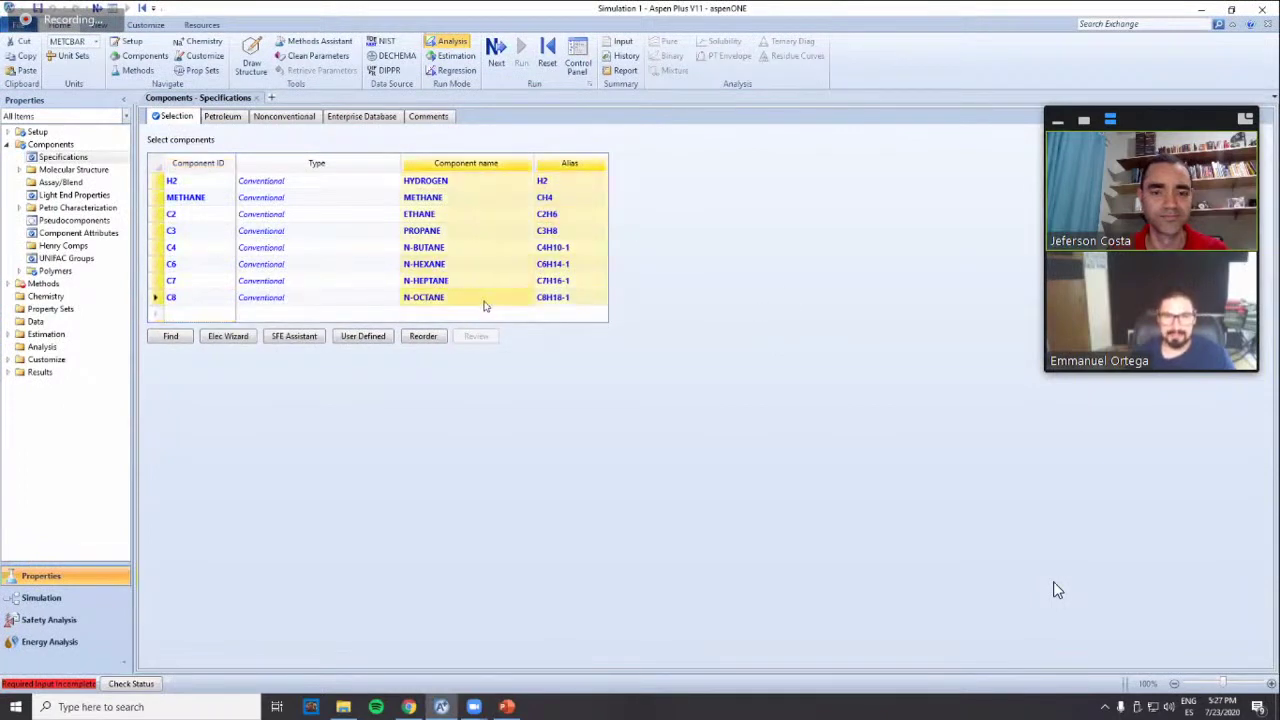
left_click(214, 249)
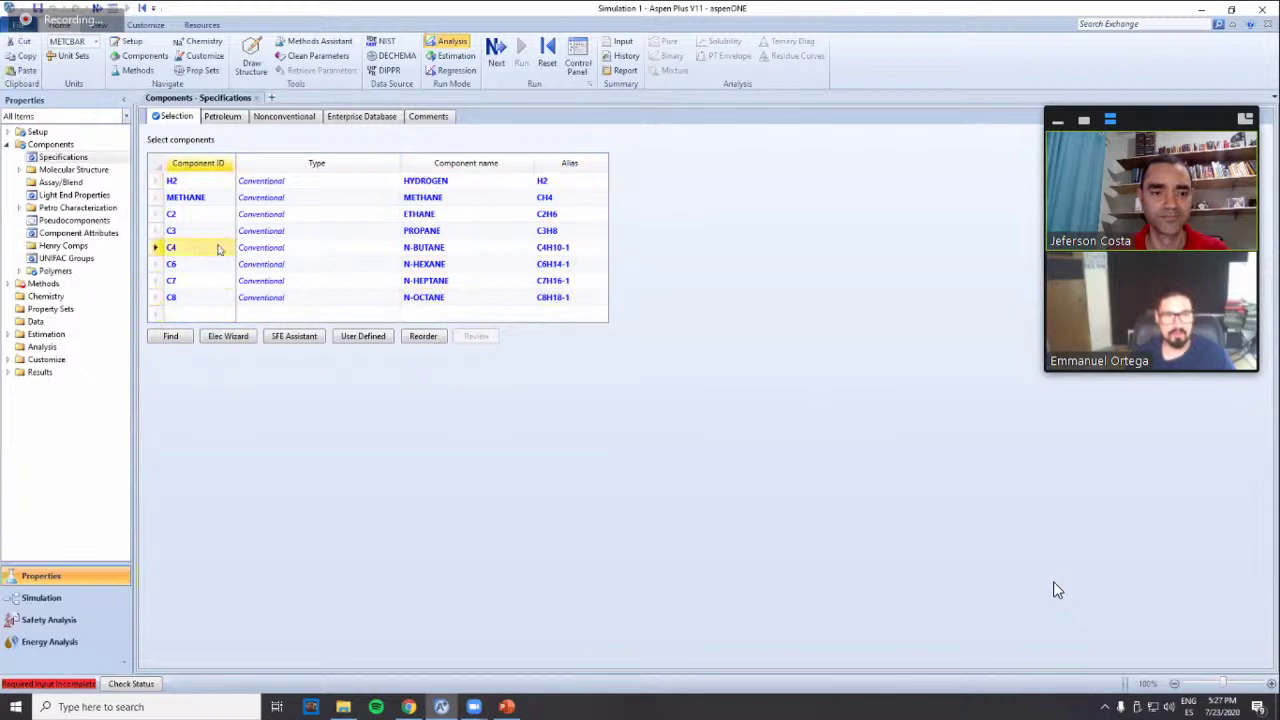
key("Tab")
key("Tab")
left_click(424, 268)
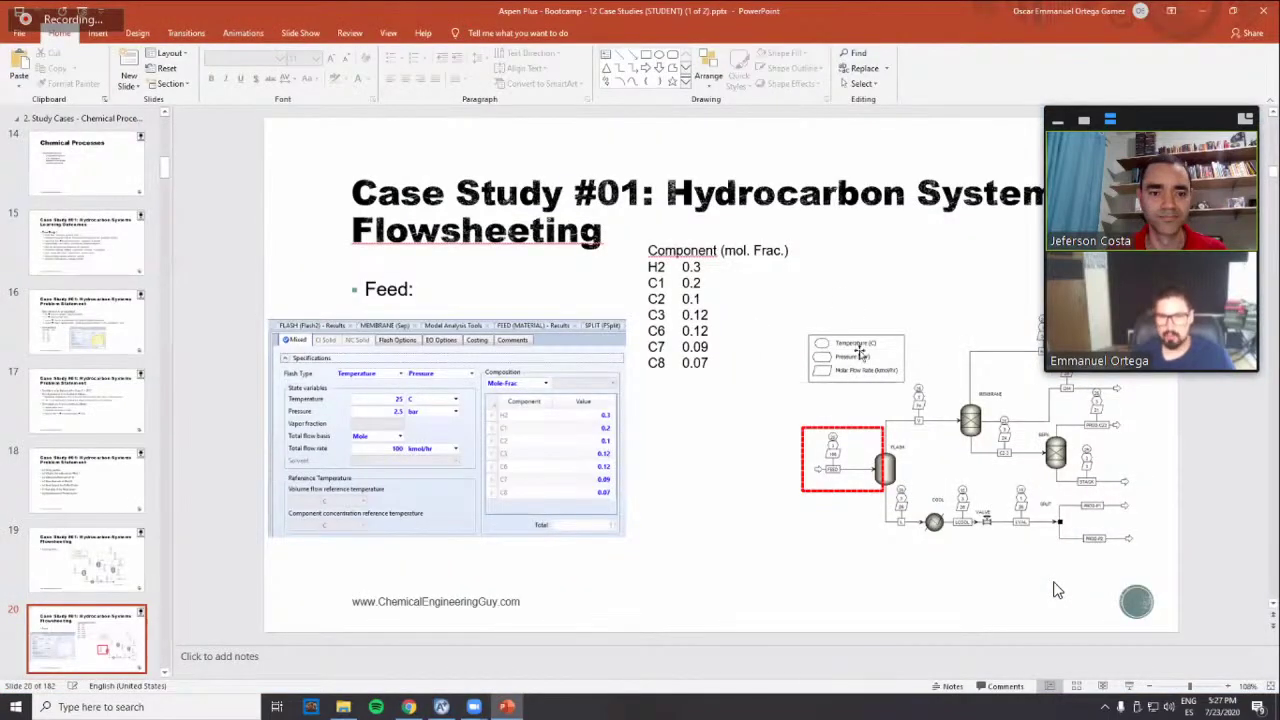
Check the Case Study #01 flowsheeting and problem statement slides in PowerPoint
key("Down")
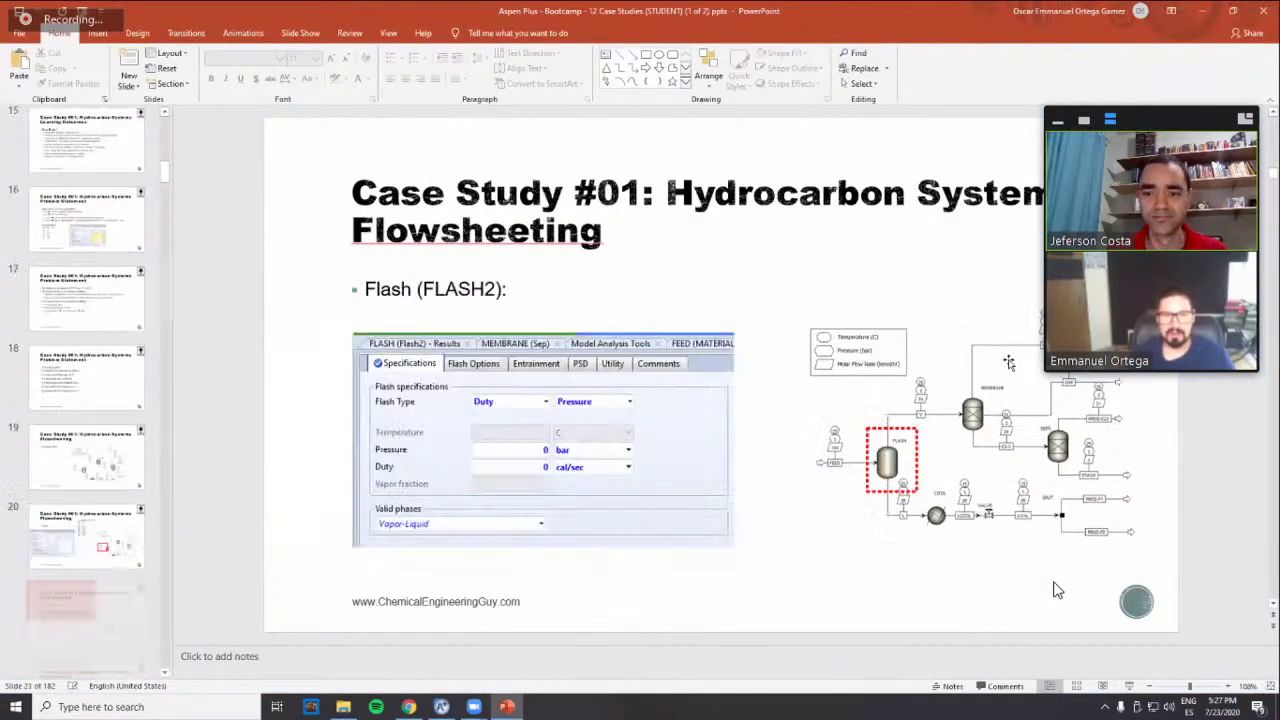
key("Up")
key("Up")
key("Up")
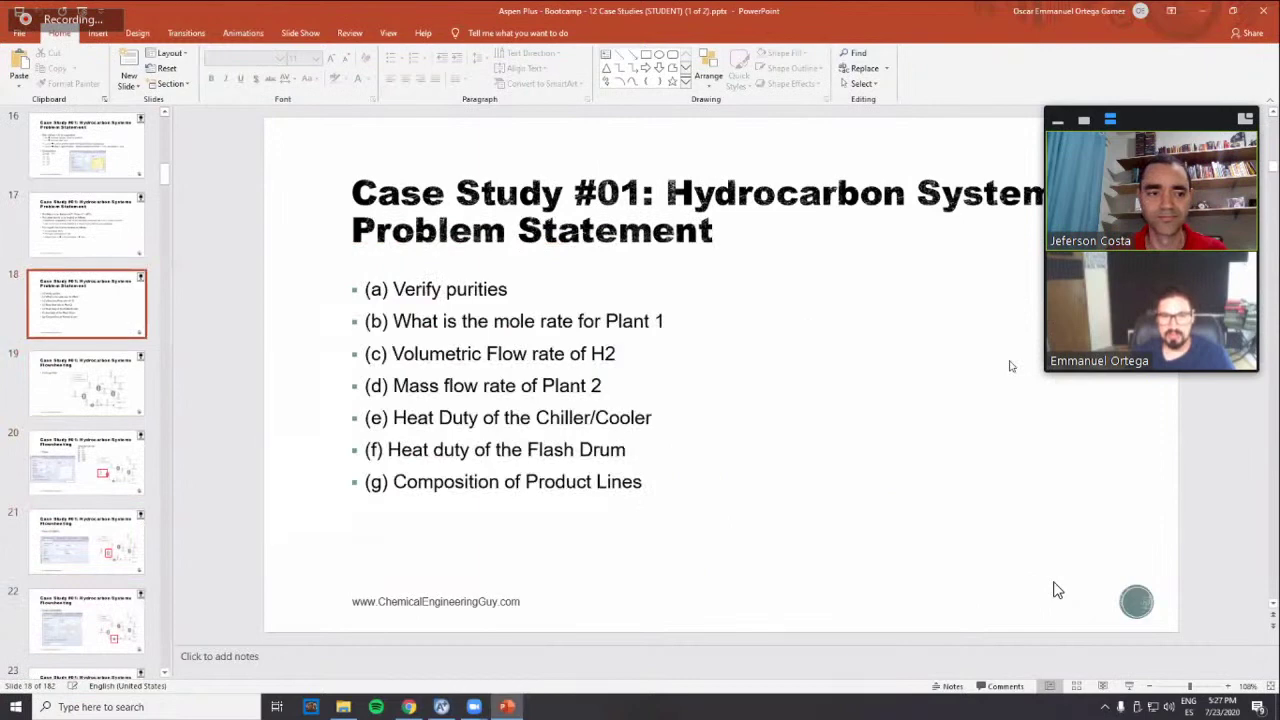
key("Up")
key("Up")
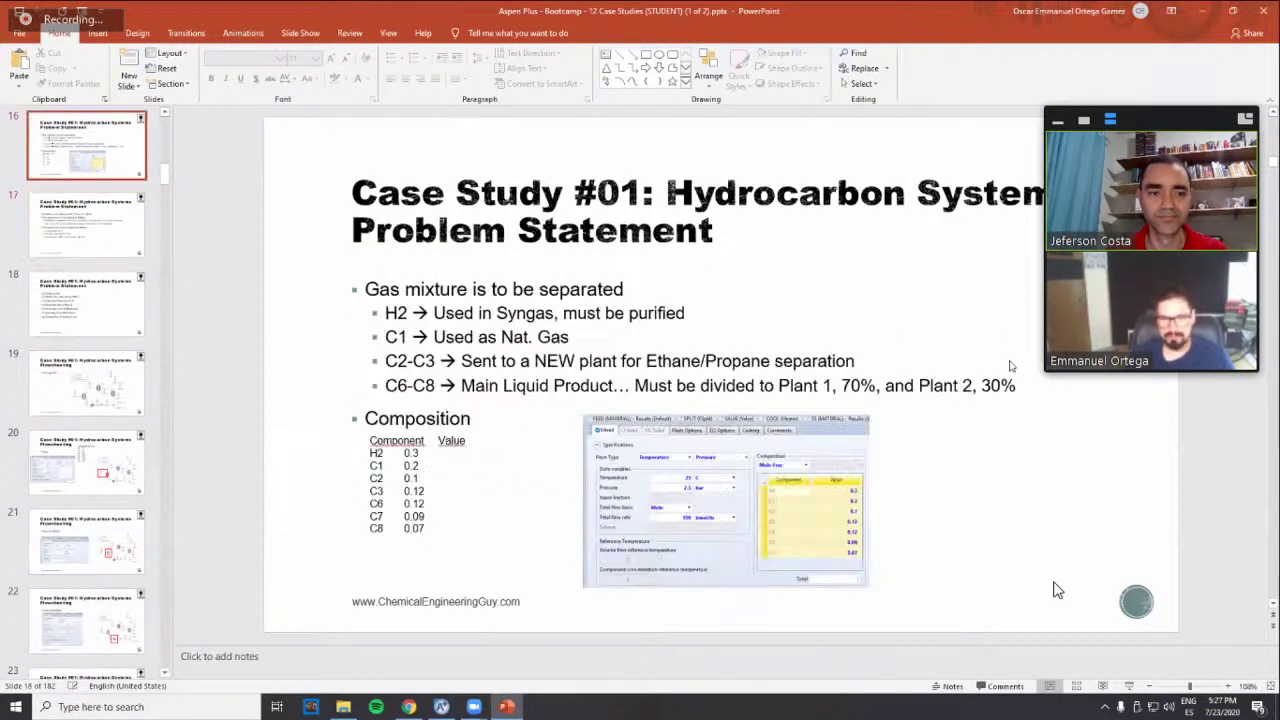
Switch to Aspen Plus, set the global property method to PENG-ROB, and proceed to its binary interaction parameters
key("alt+Tab")
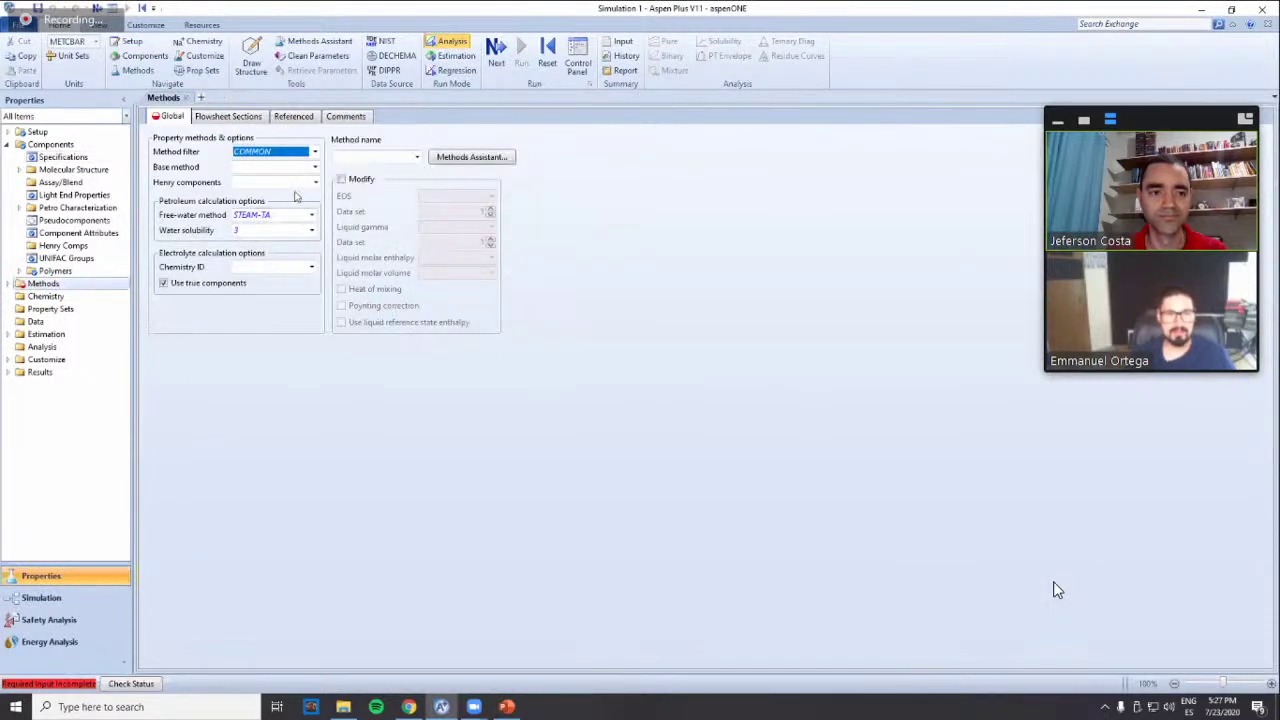
left_click(416, 157)
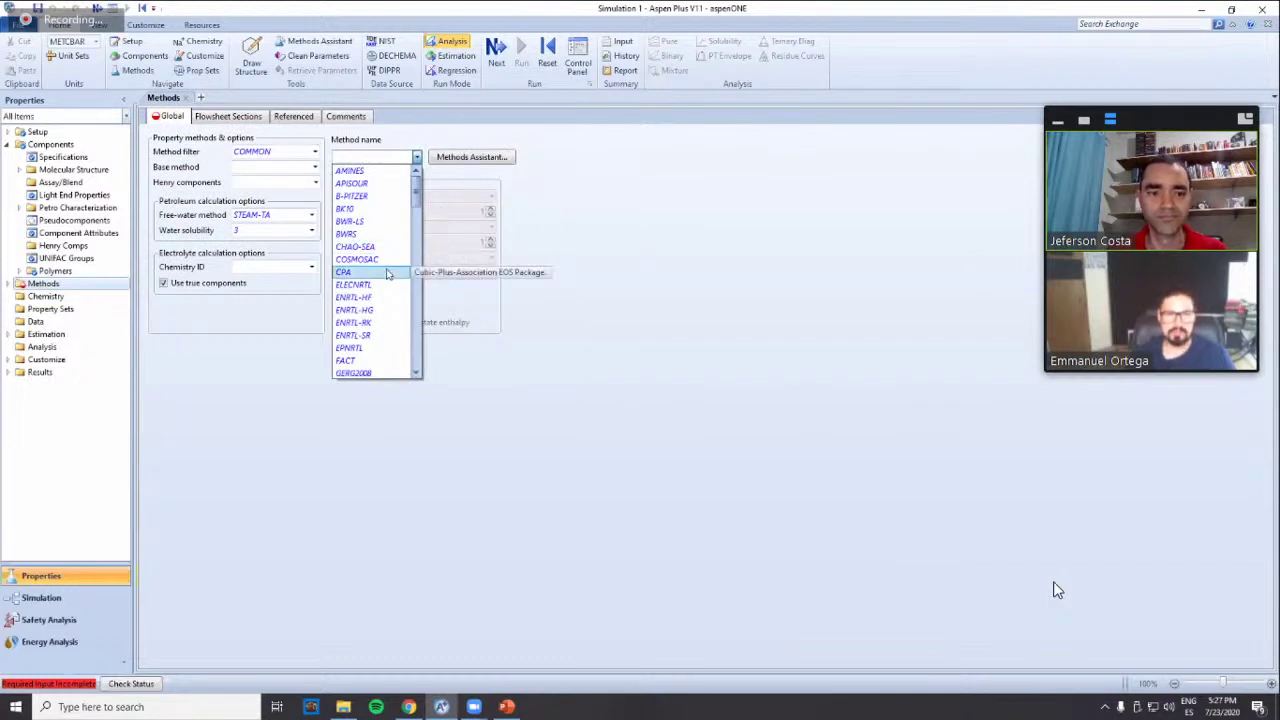
key("p")
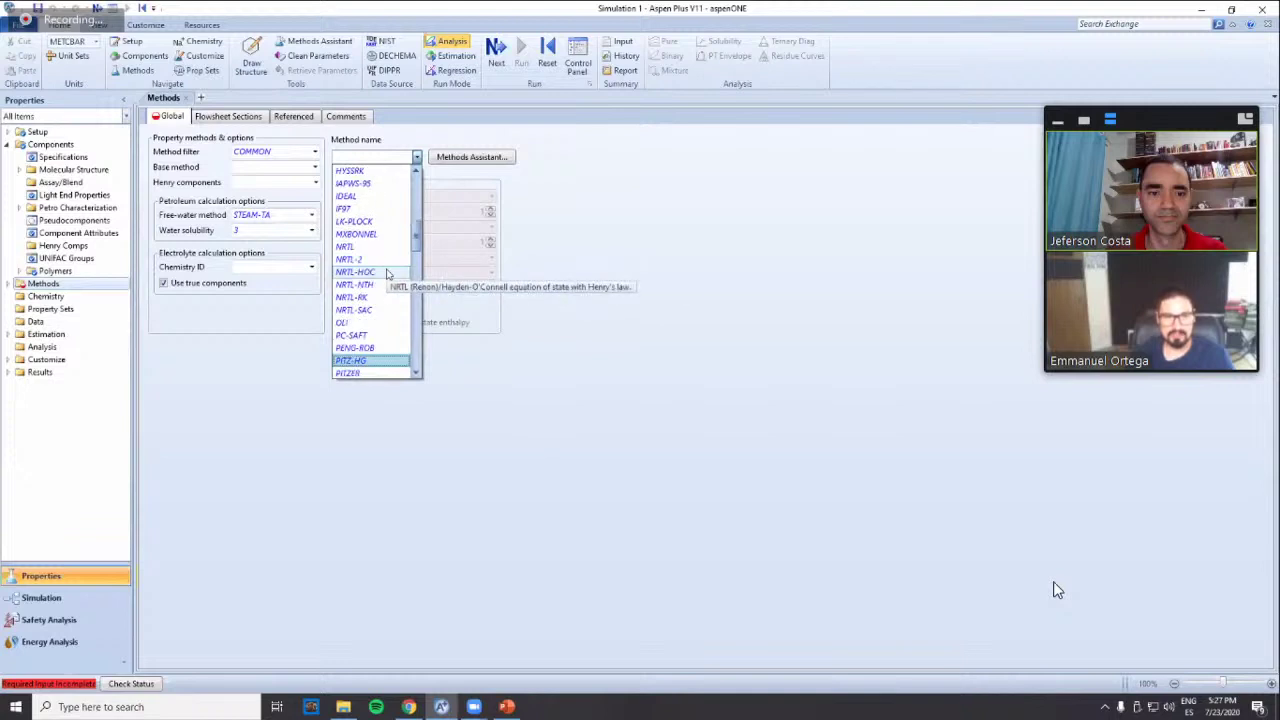
key("p")
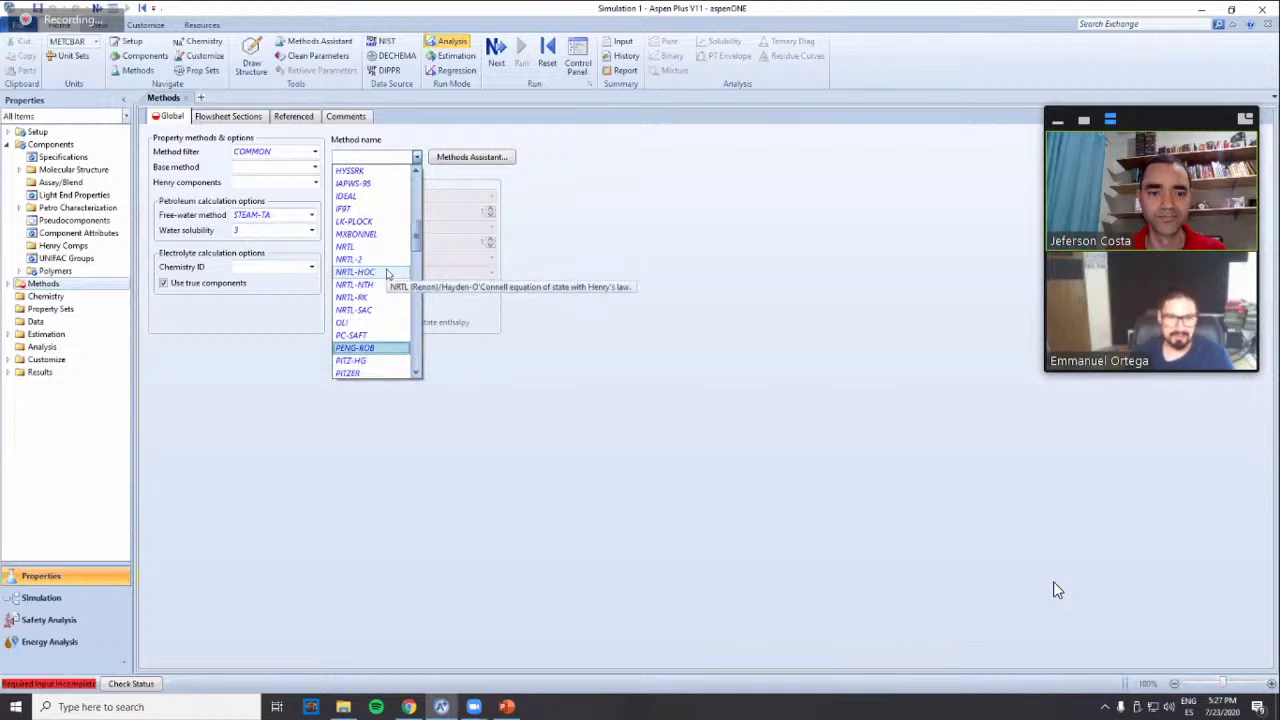
left_click(356, 349)
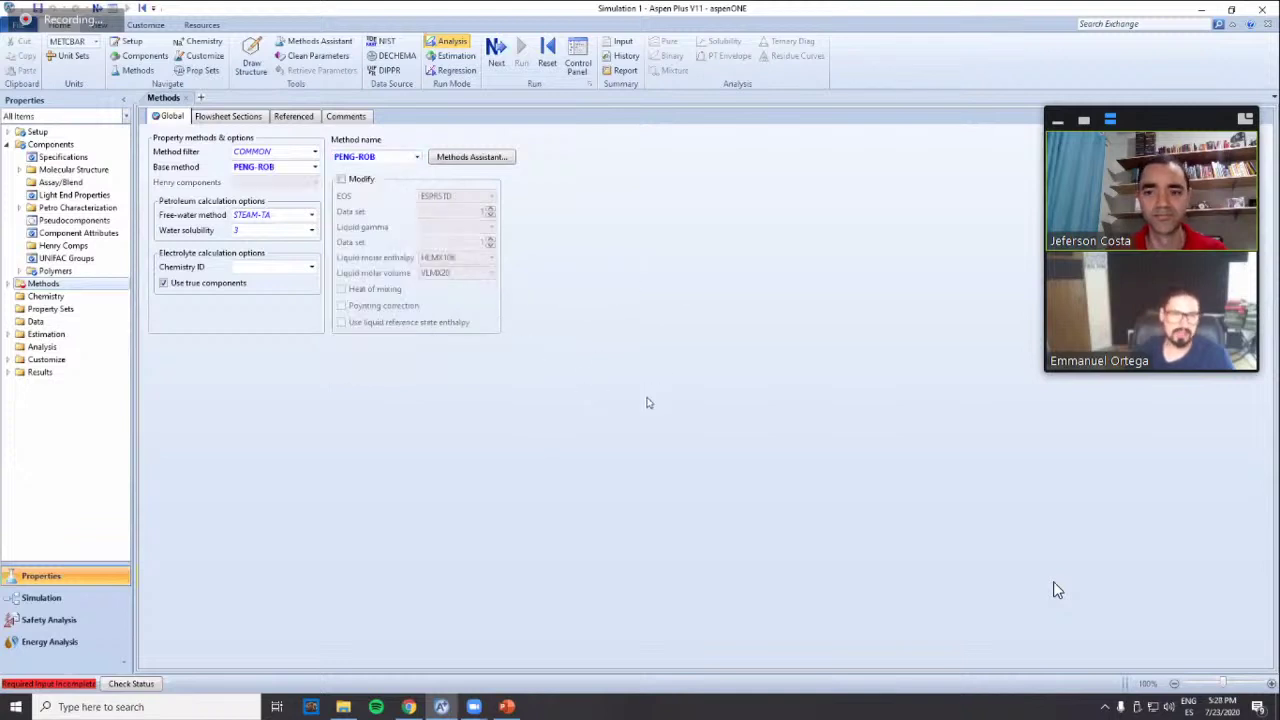
left_click(497, 52)
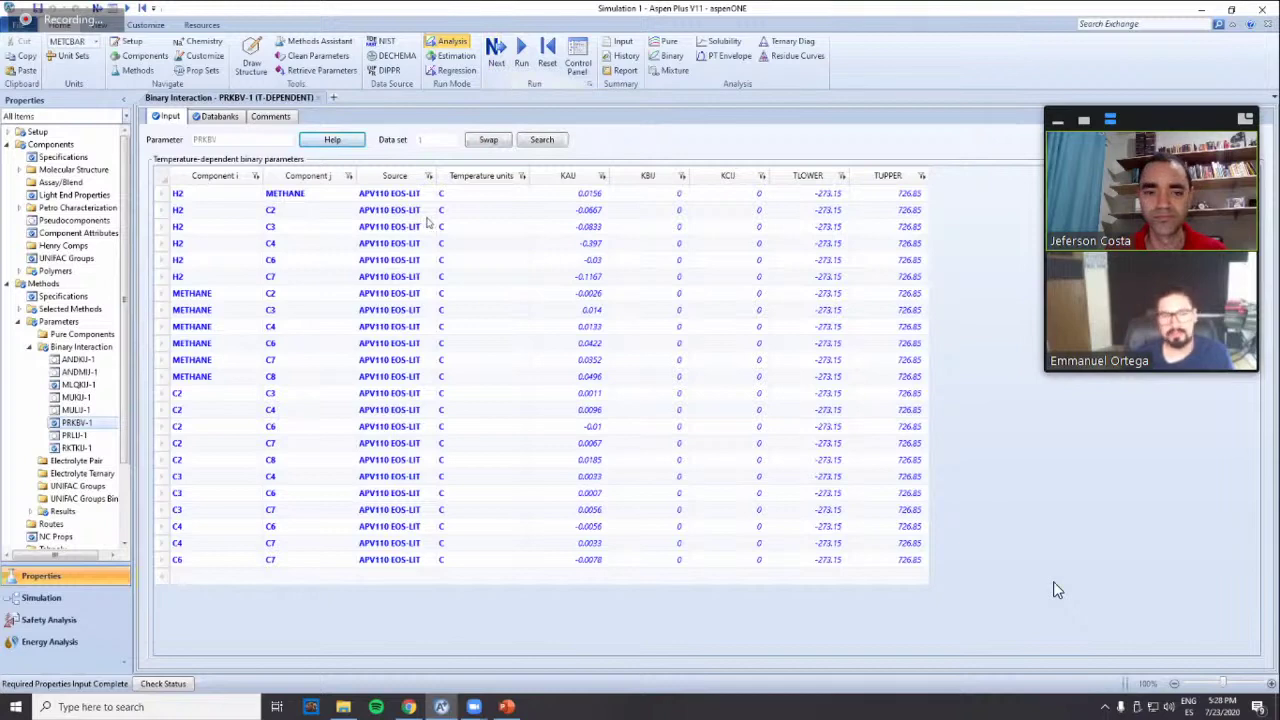
Recheck the global method settings and the component specifications
left_click(43, 284)
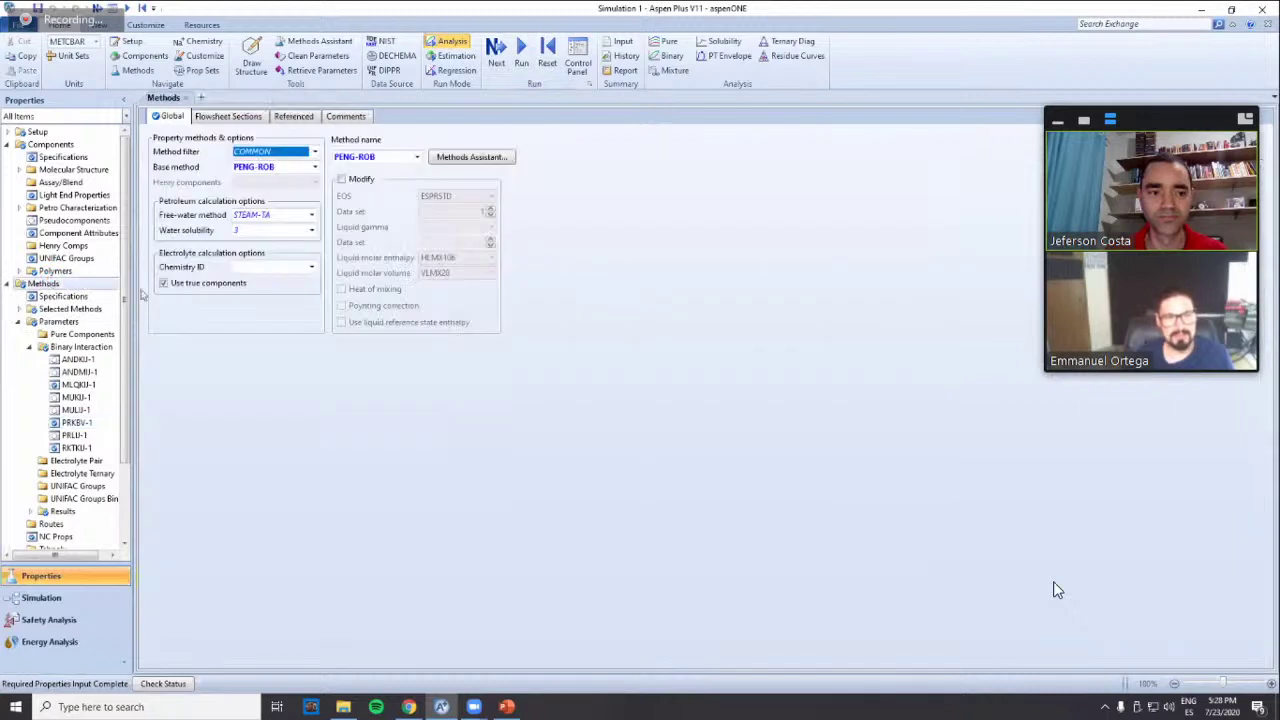
left_click(70, 157)
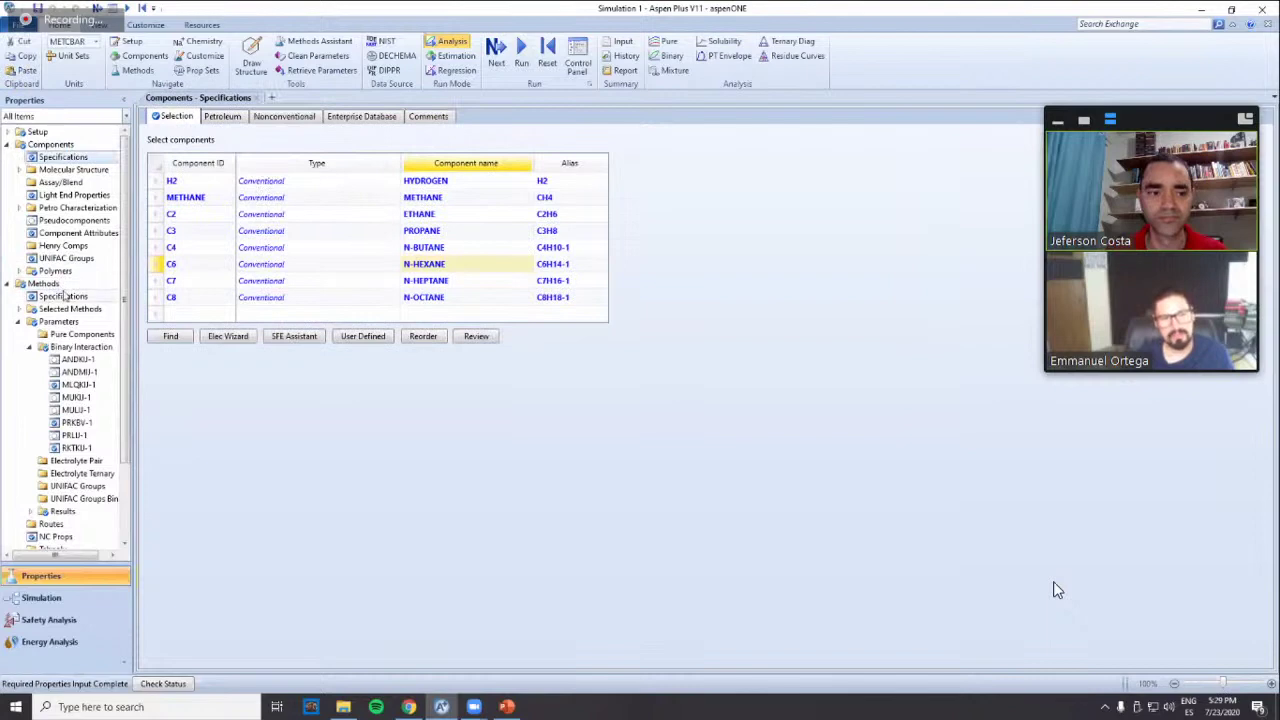
left_click(63, 296)
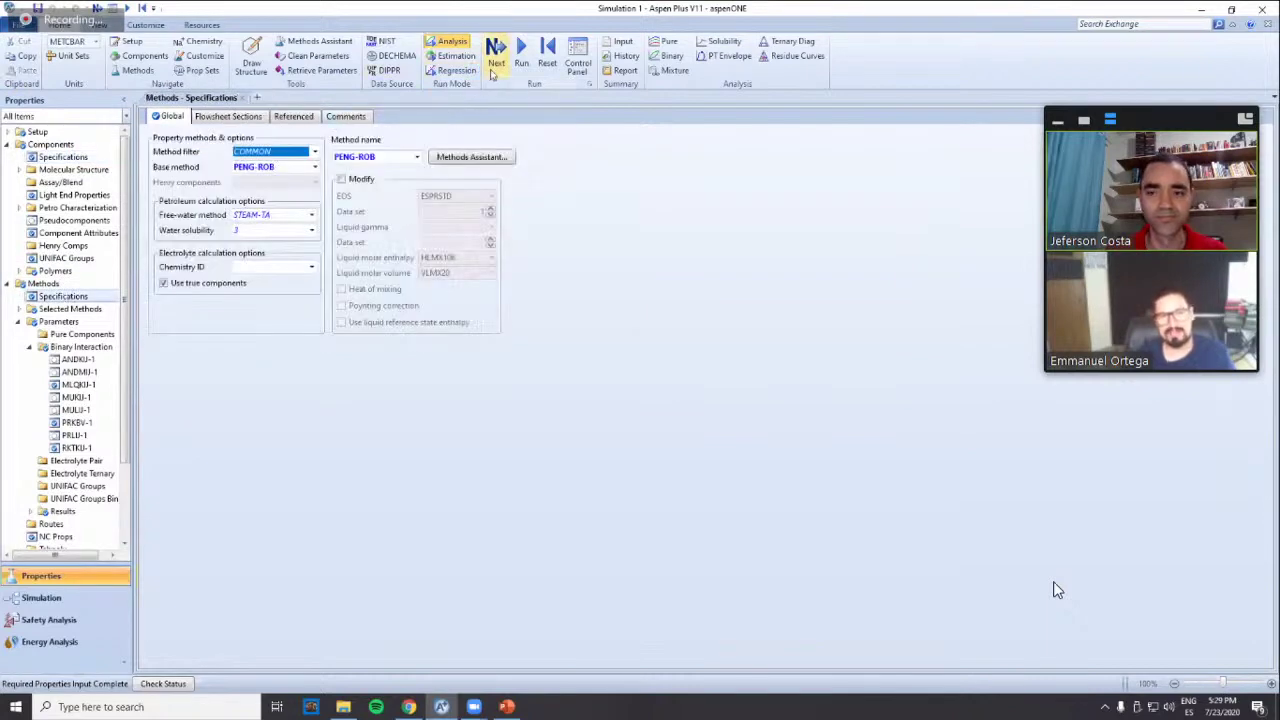
Proceed from the completed property input to the Simulation environment
left_click(492, 70)
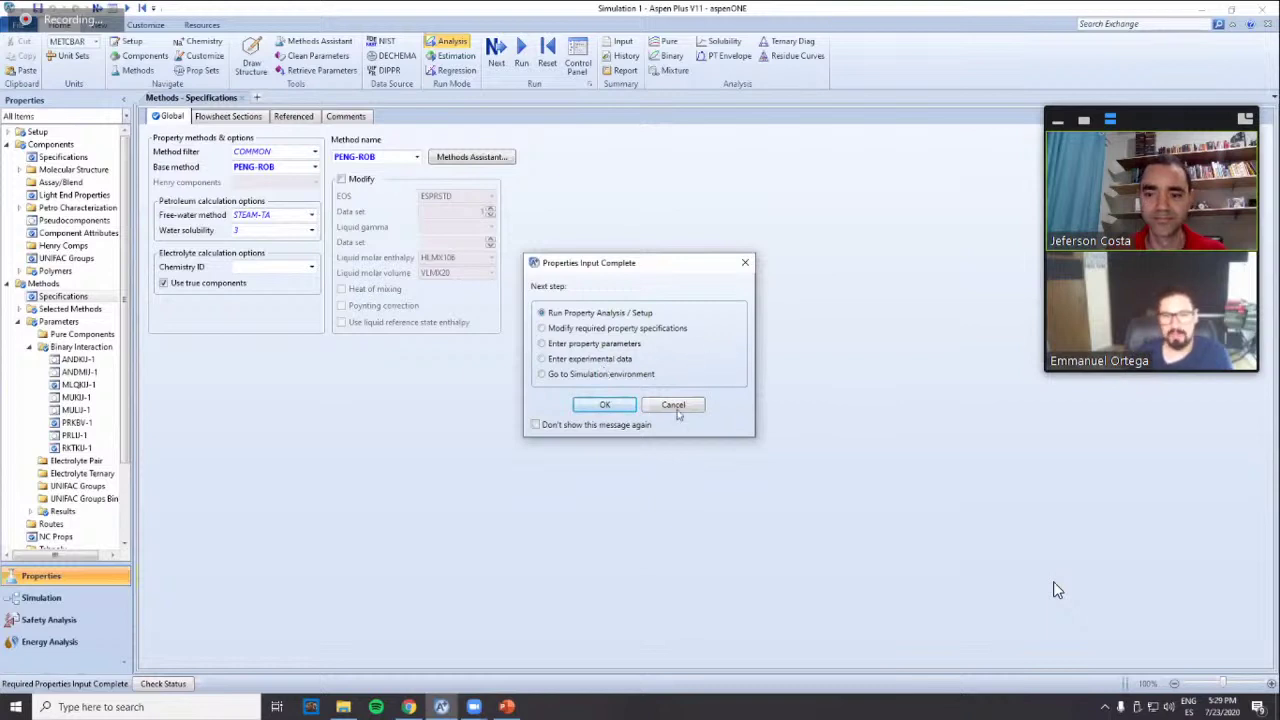
left_click(545, 374)
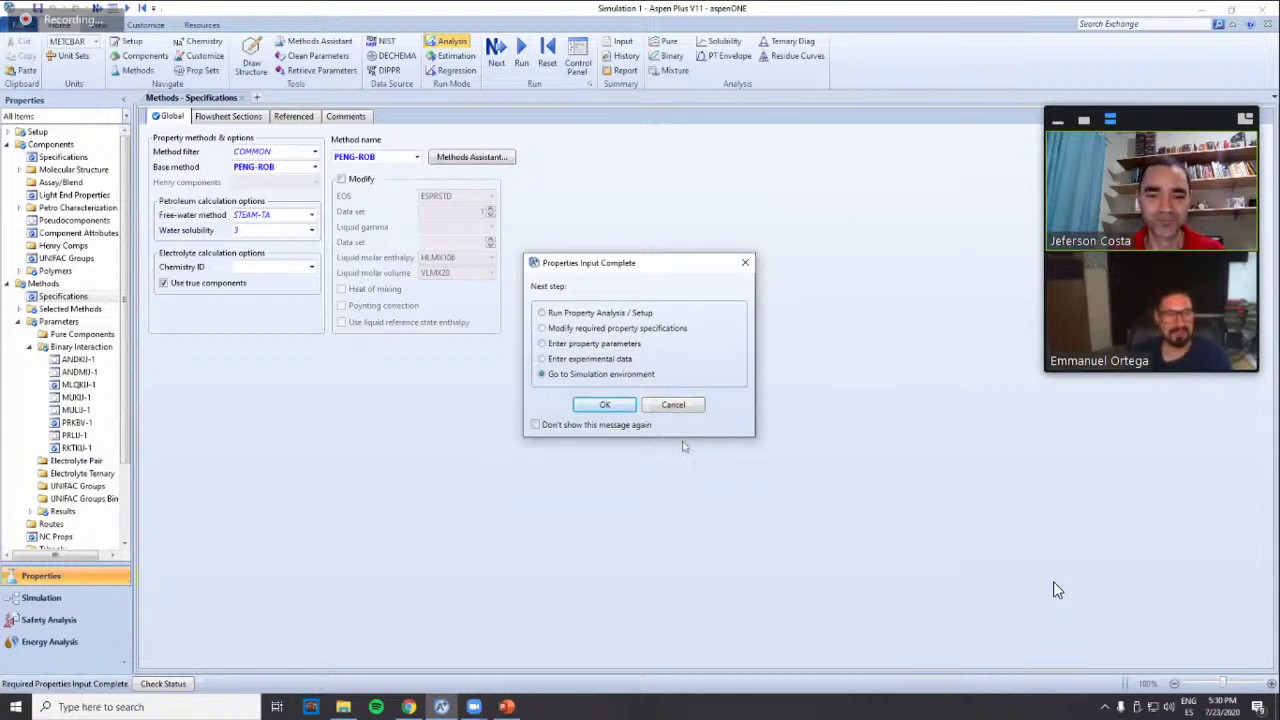
left_click(612, 403)
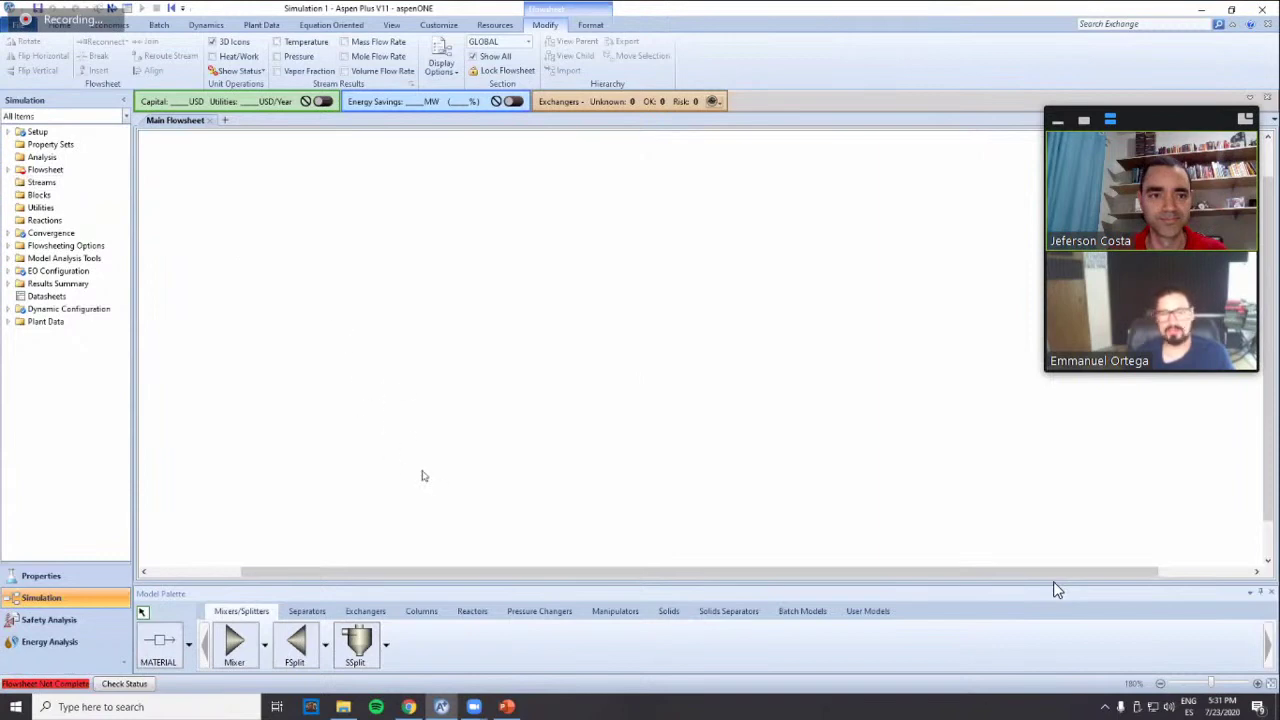
Examine the problem statement and the target flowsheet slide of Case Study #01 in PowerPoint
key("alt+Tab")
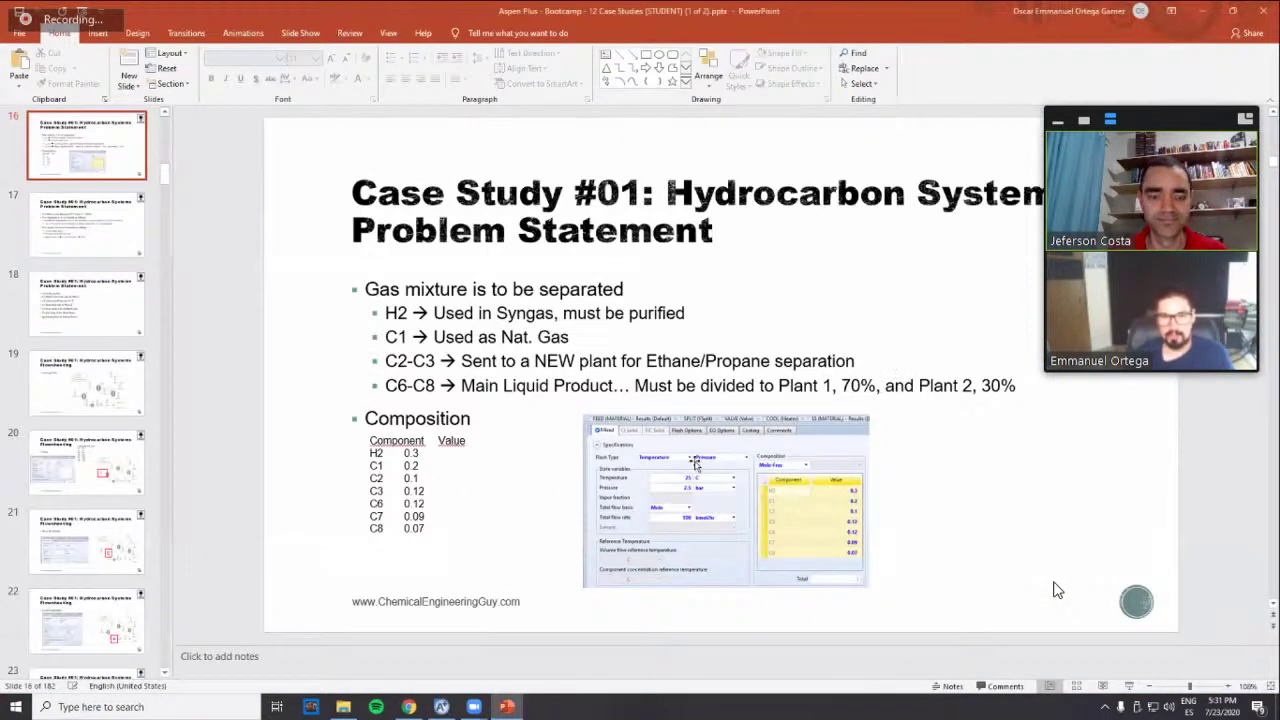
key("Up")
key("Up")
key("Down")
key("Down")
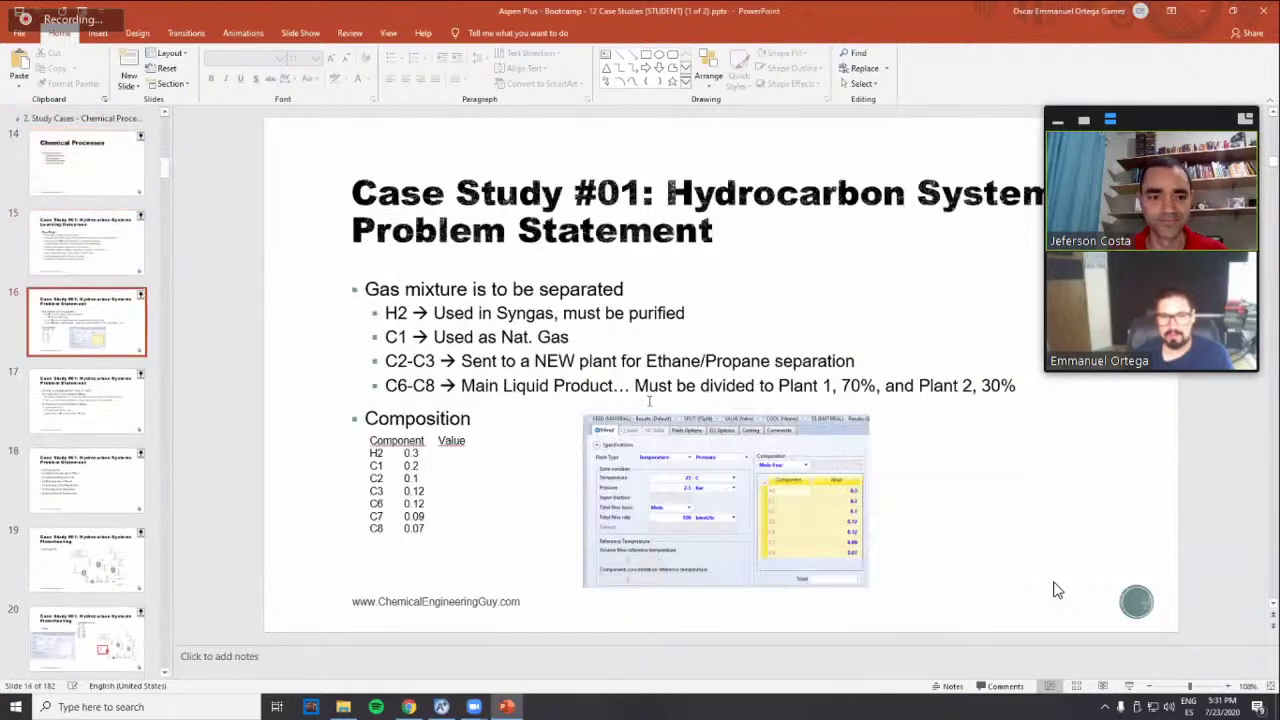
key("Down")
key("Down")
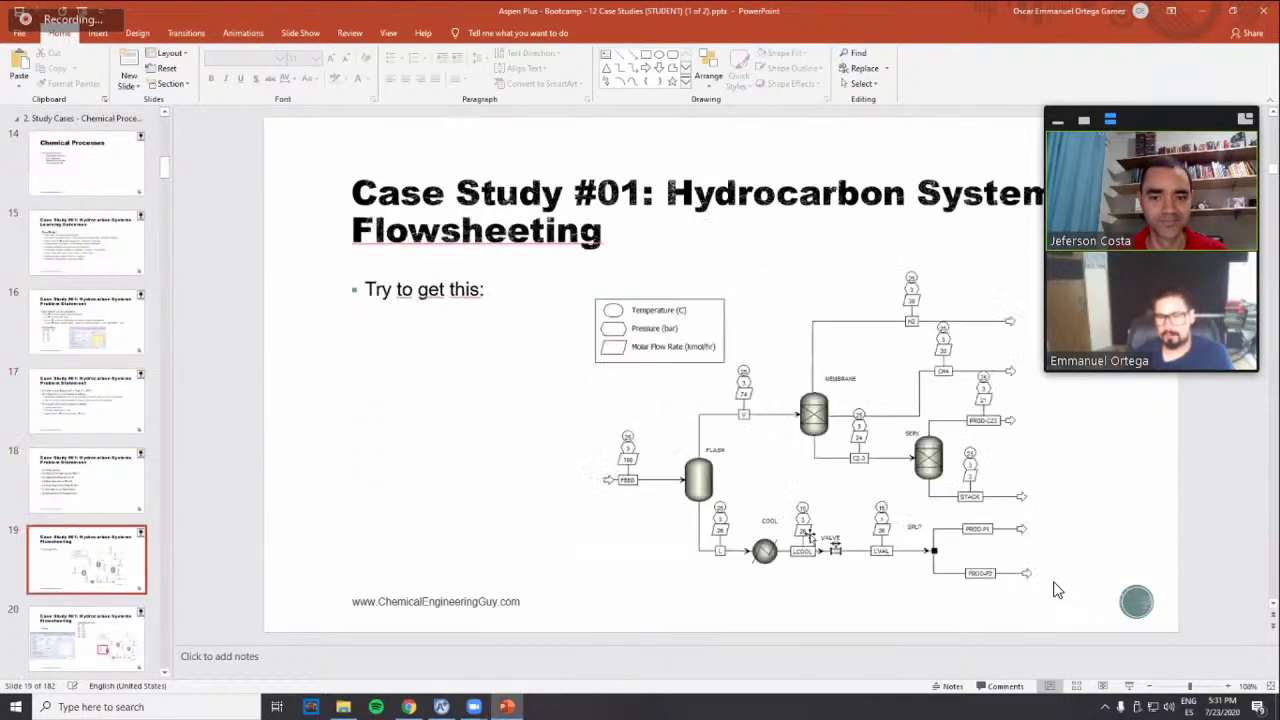
Switch back to Aspen Plus, check the next required input, and dismiss the Flowsheet Definition guidance
key("alt+Tab")
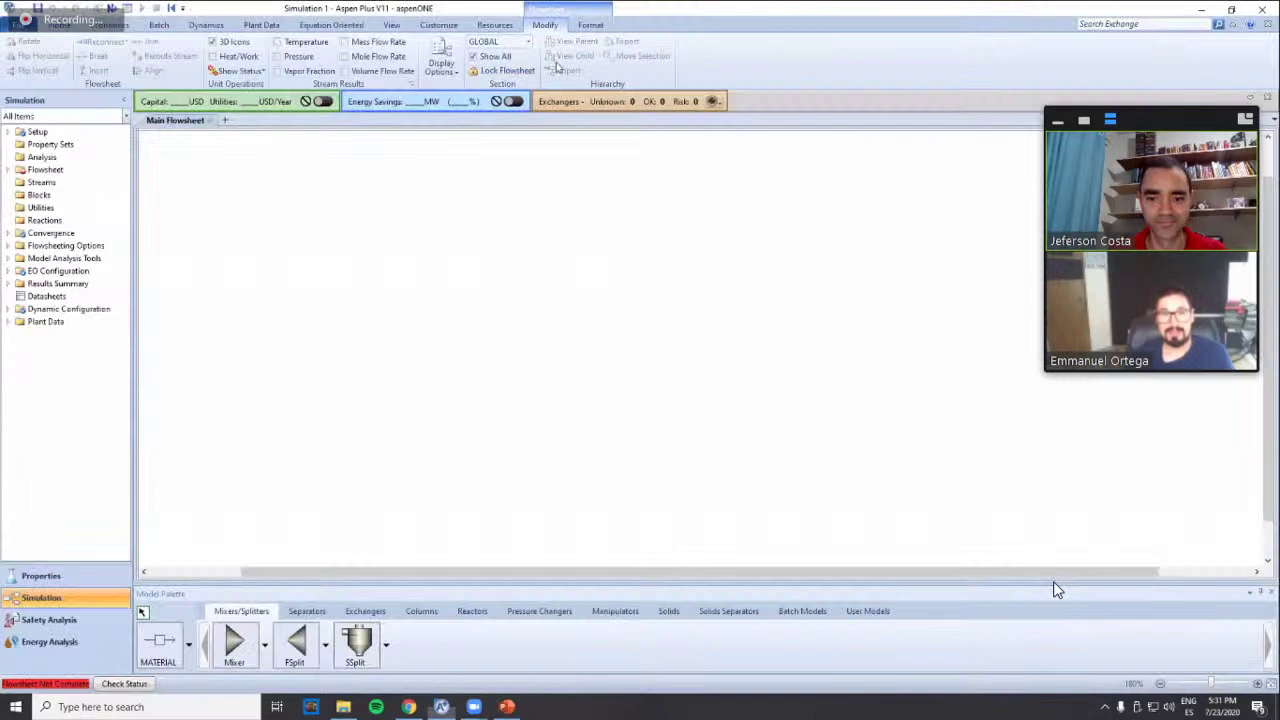
left_click(113, 8)
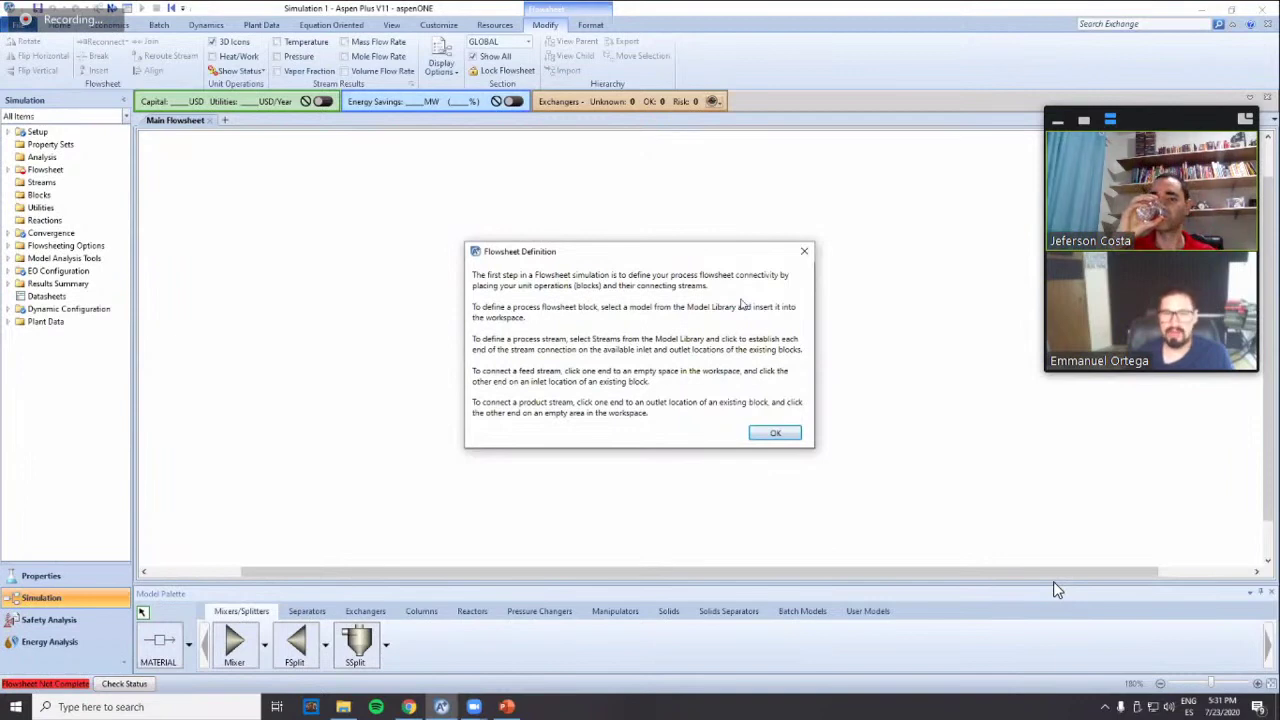
left_click(774, 433)
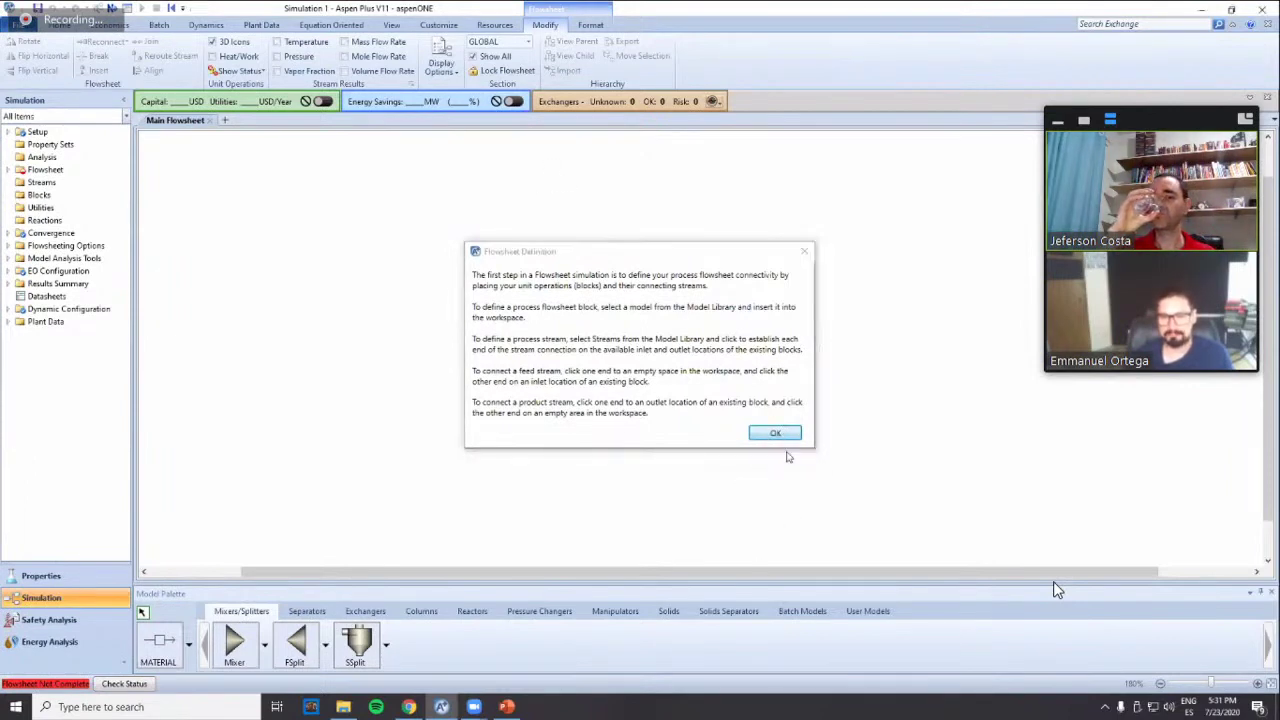
Place a horizontal material stream on the empty flowsheet and rename it FEED
left_click(158, 640)
left_click(218, 387)
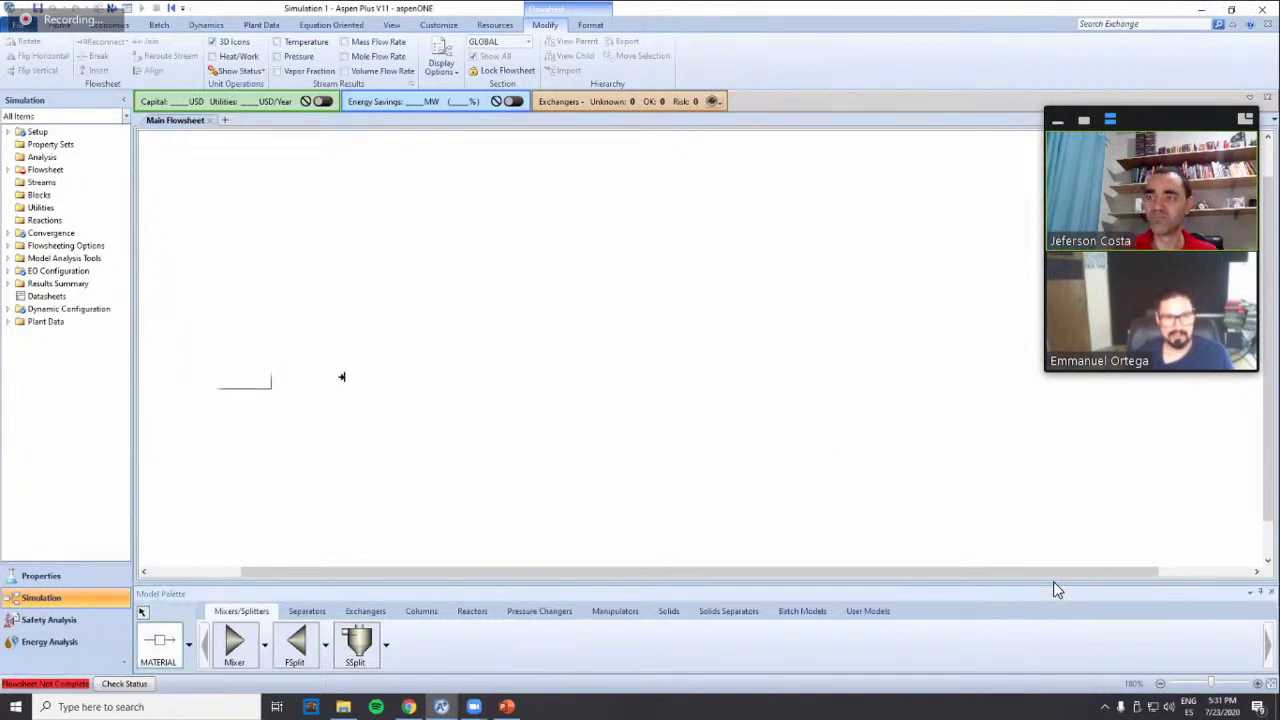
left_click(375, 386)
right_click(345, 400)
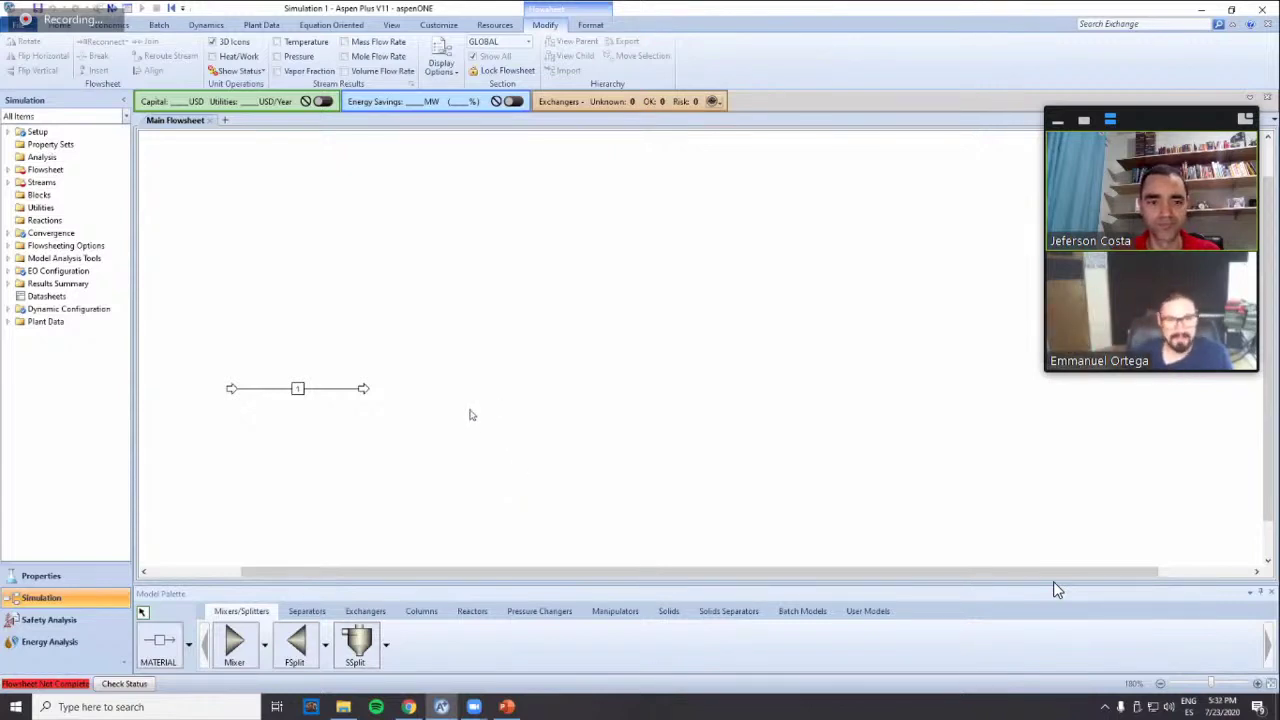
left_click(298, 390)
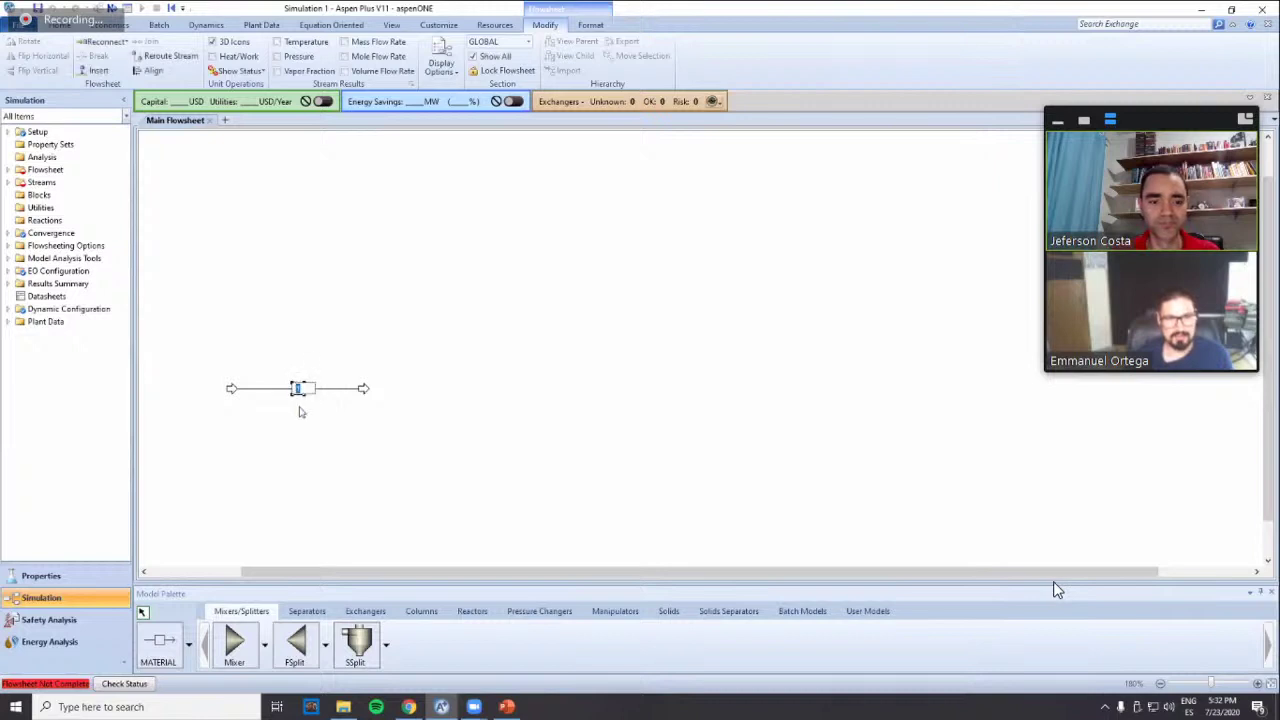
type("FEED")
key("Return")
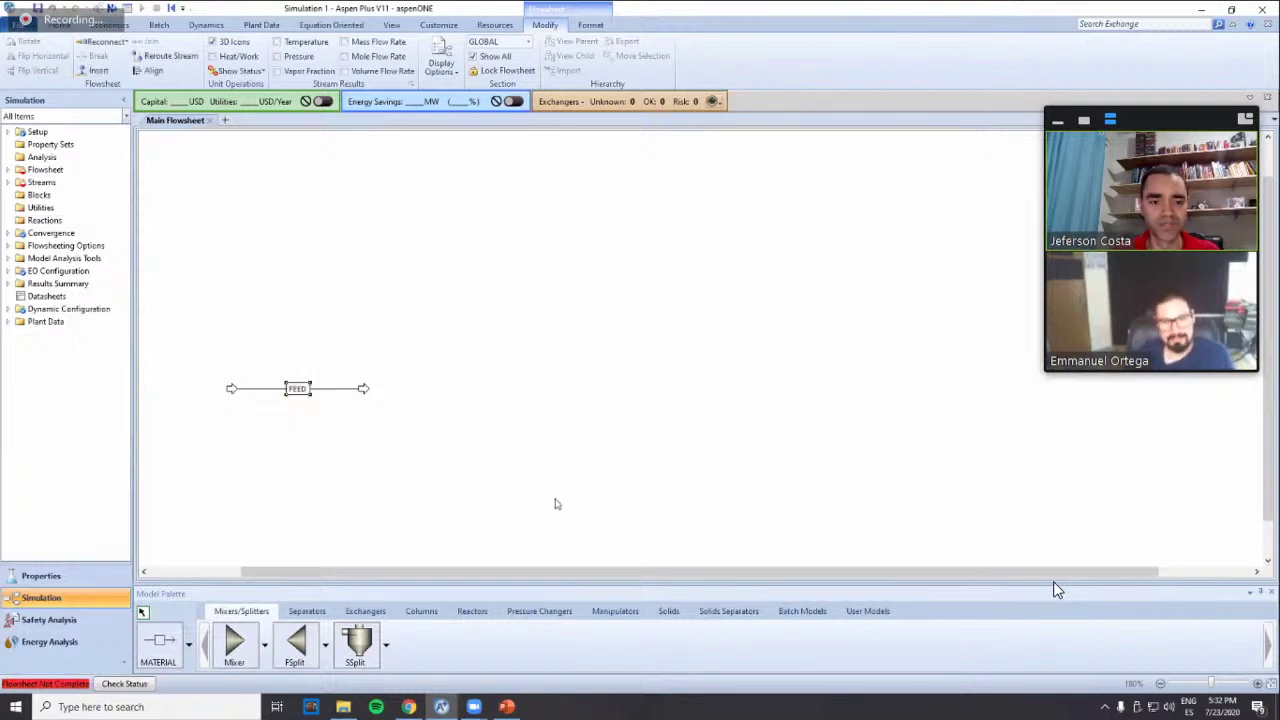
left_click(551, 486)
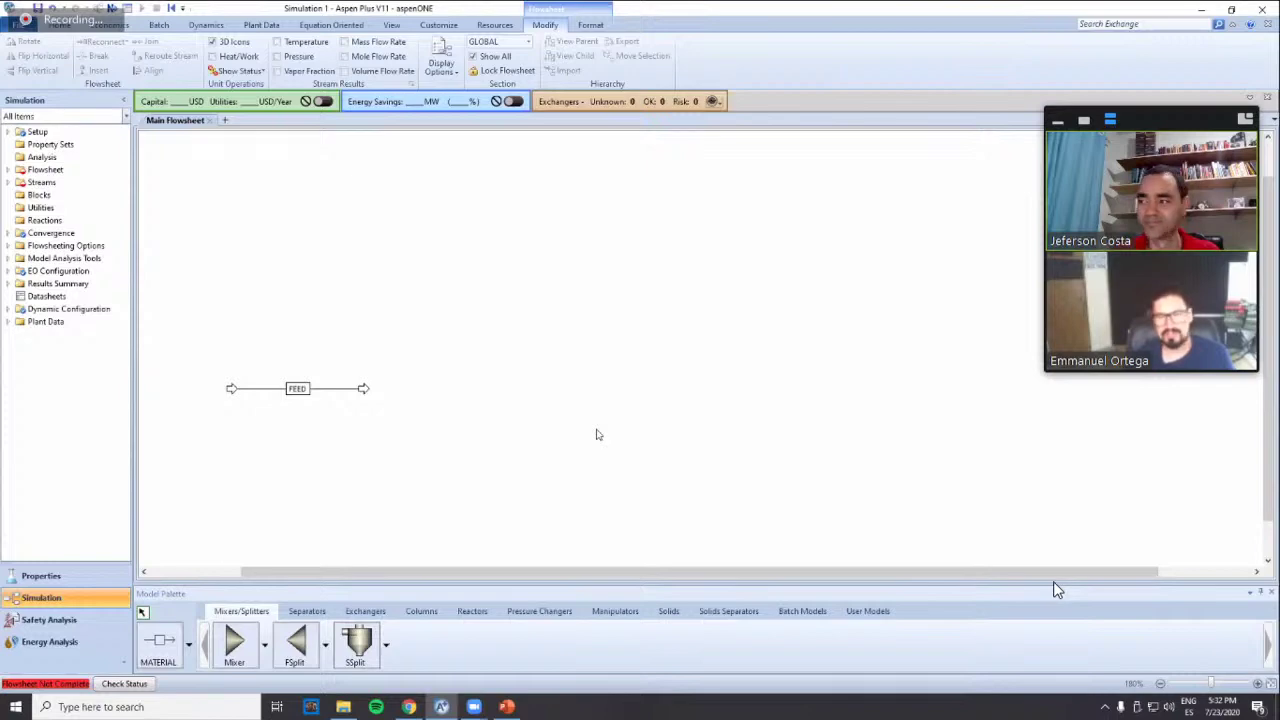
Review the Case Study #01 slides in PowerPoint, return to Aspen Plus, and check the next required input
key("alt+Tab")
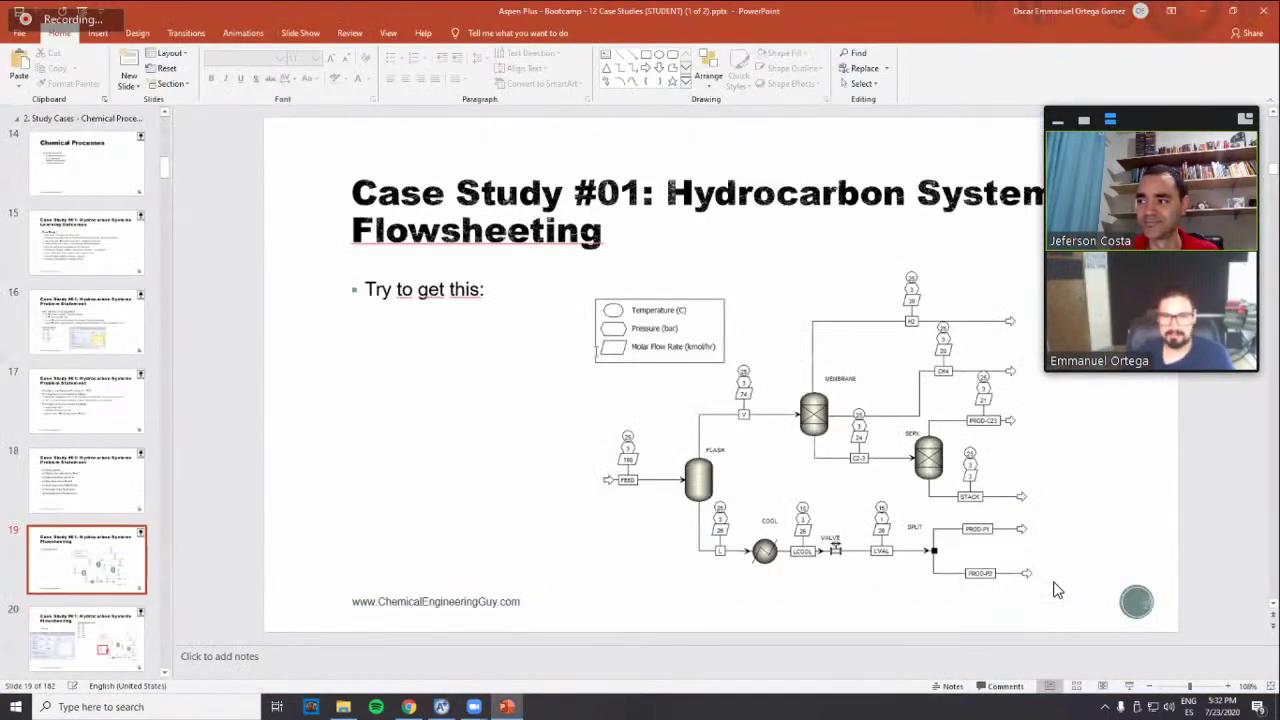
scroll(561, 367, "up", 4)
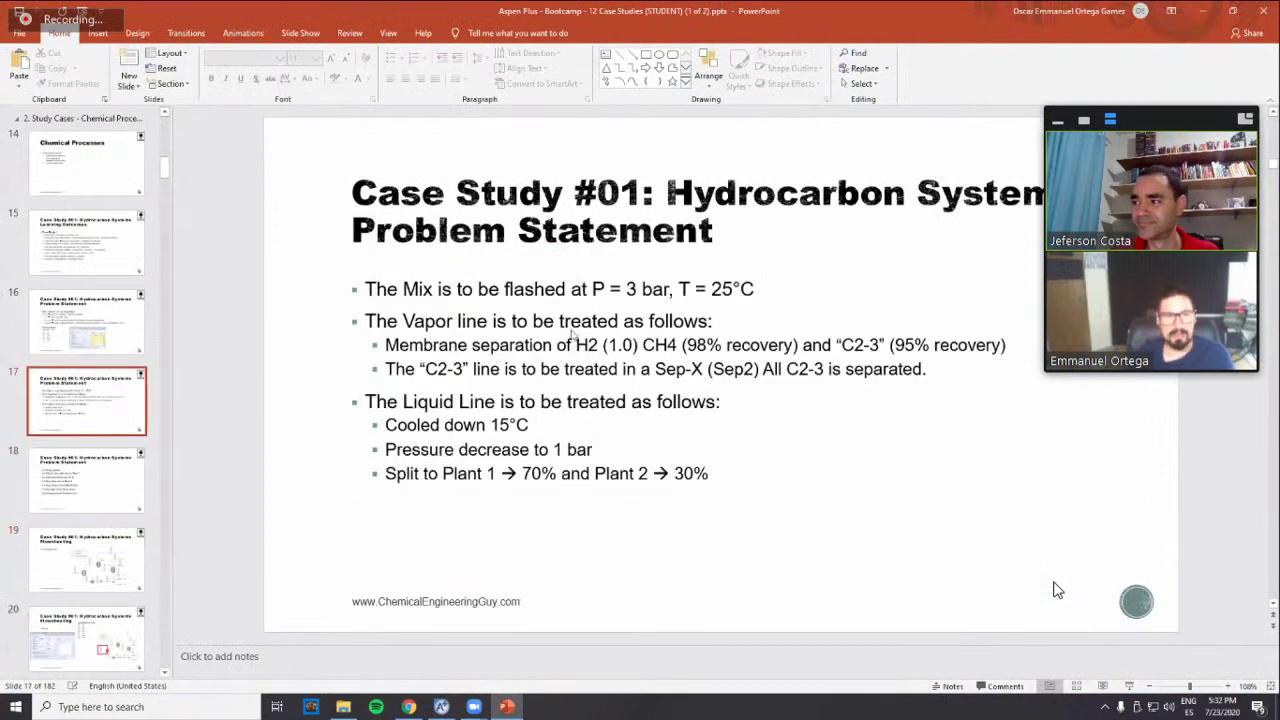
key("alt+Tab")
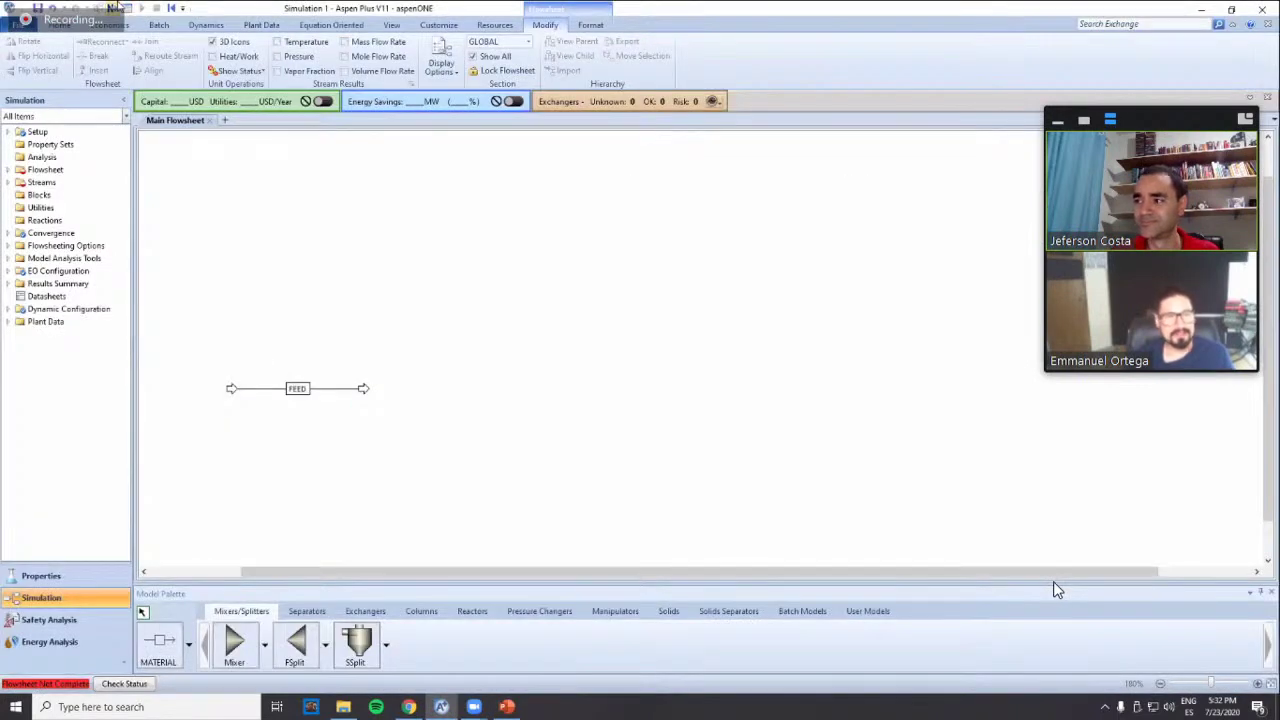
left_click(113, 7)
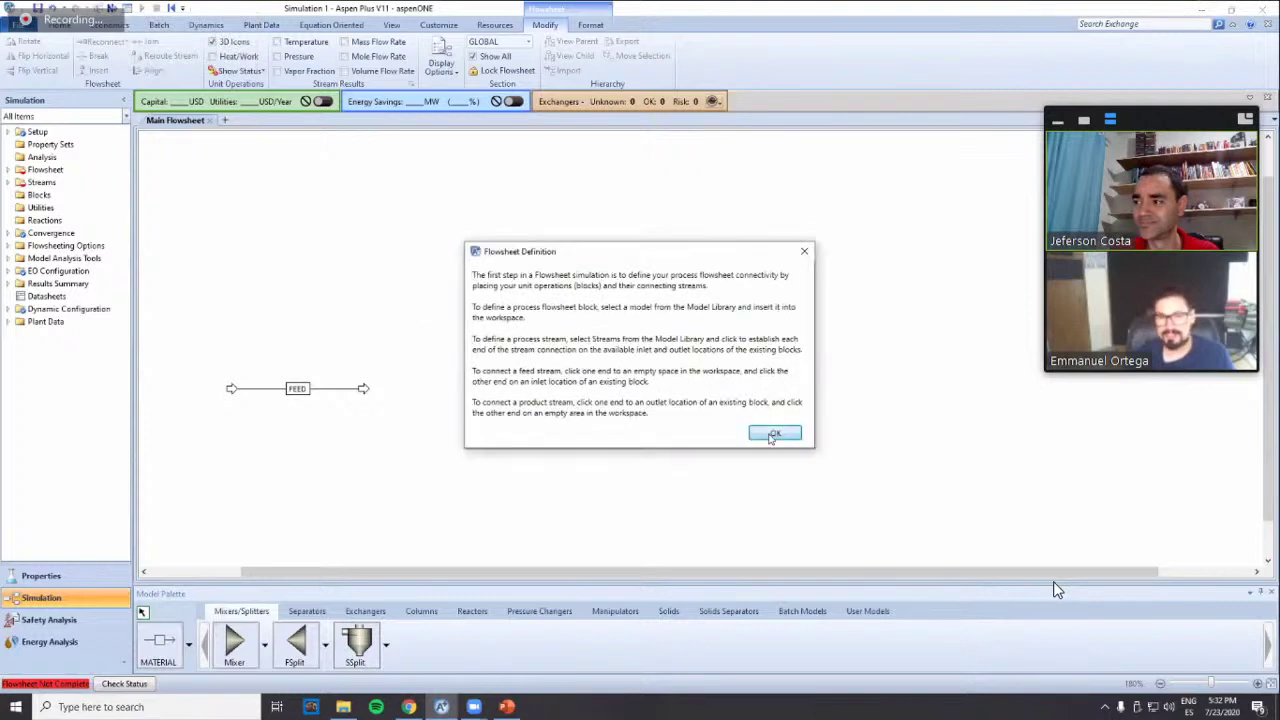
left_click(774, 434)
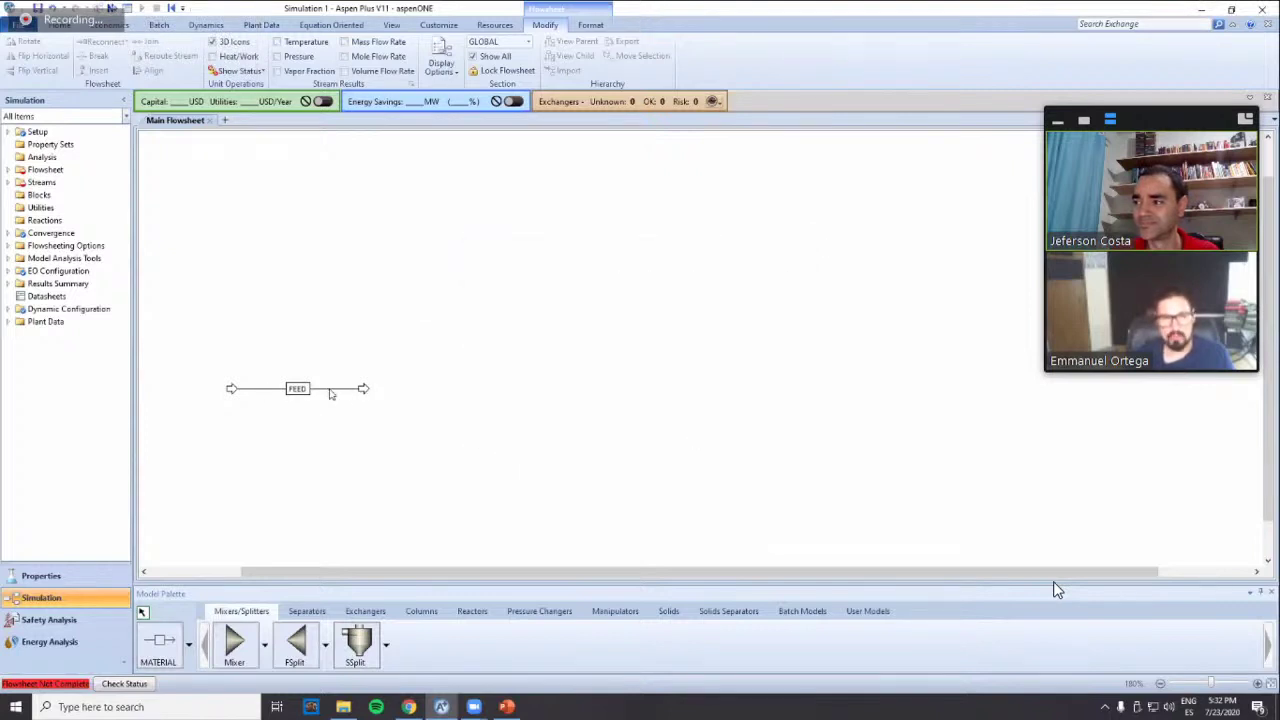
Try to move the FEED stream's outlet end on the flowsheet and open the stream's input form
left_click(331, 393)
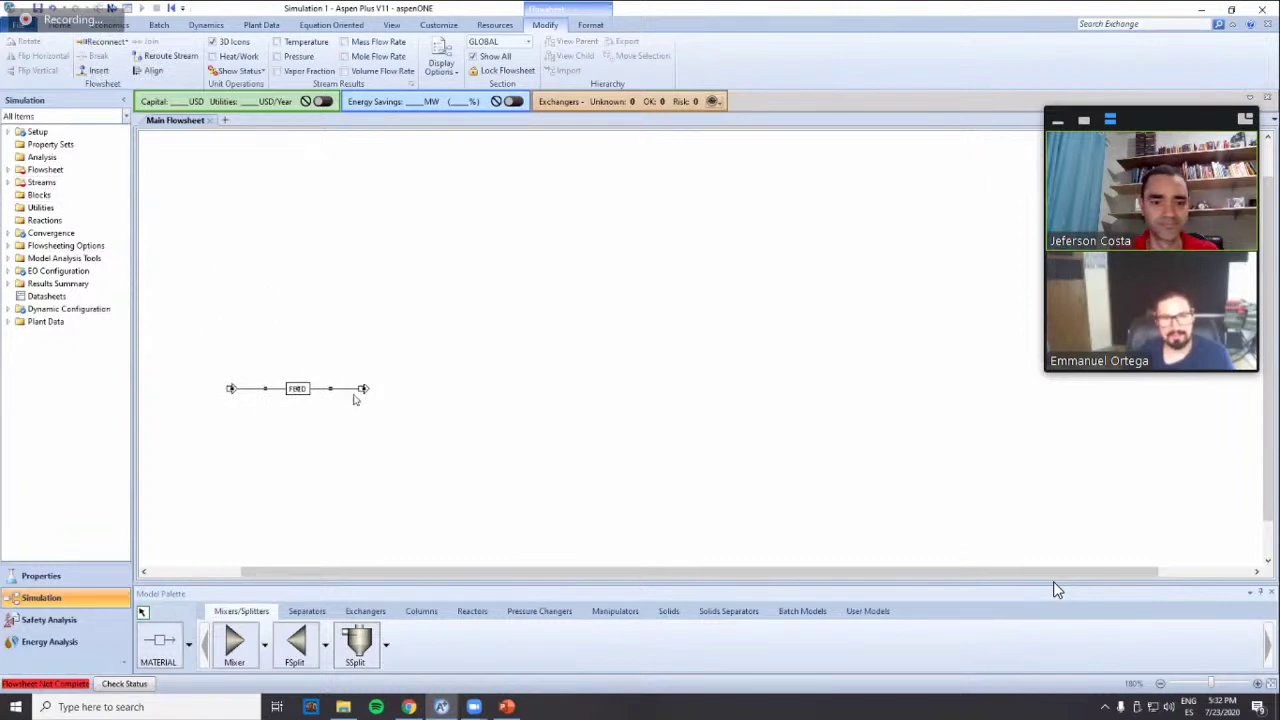
left_click(300, 388)
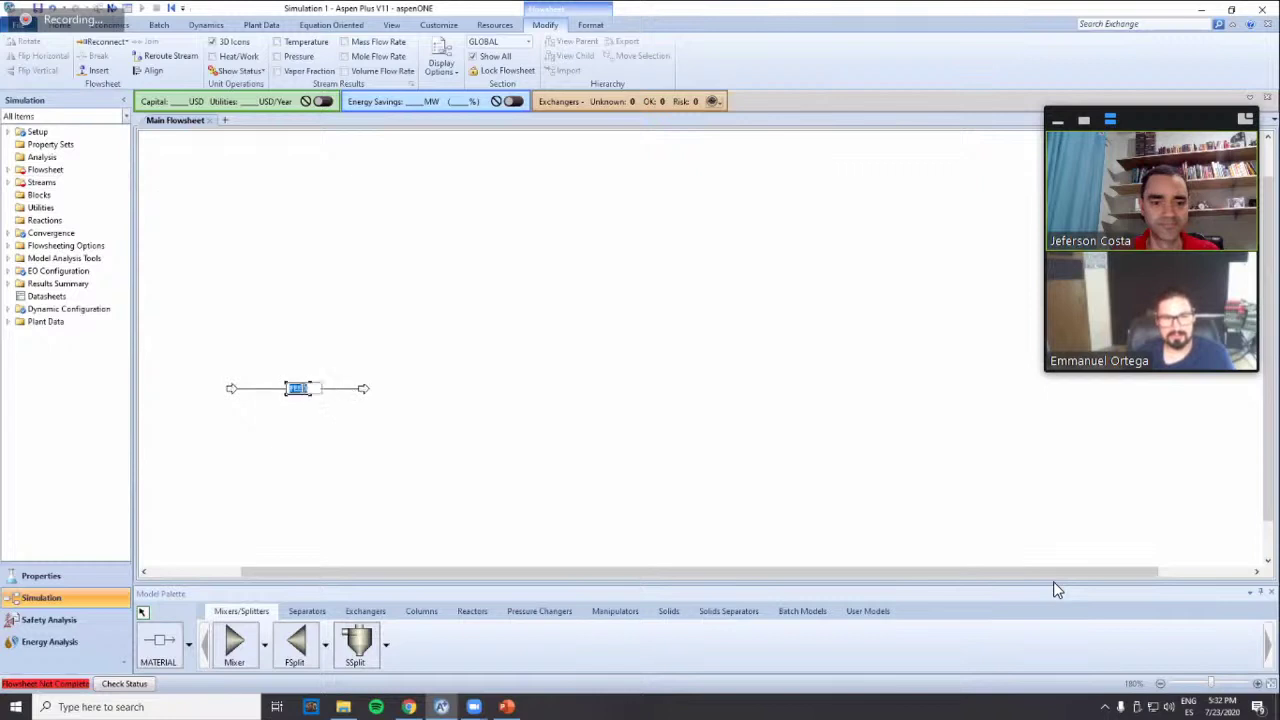
left_click(358, 388)
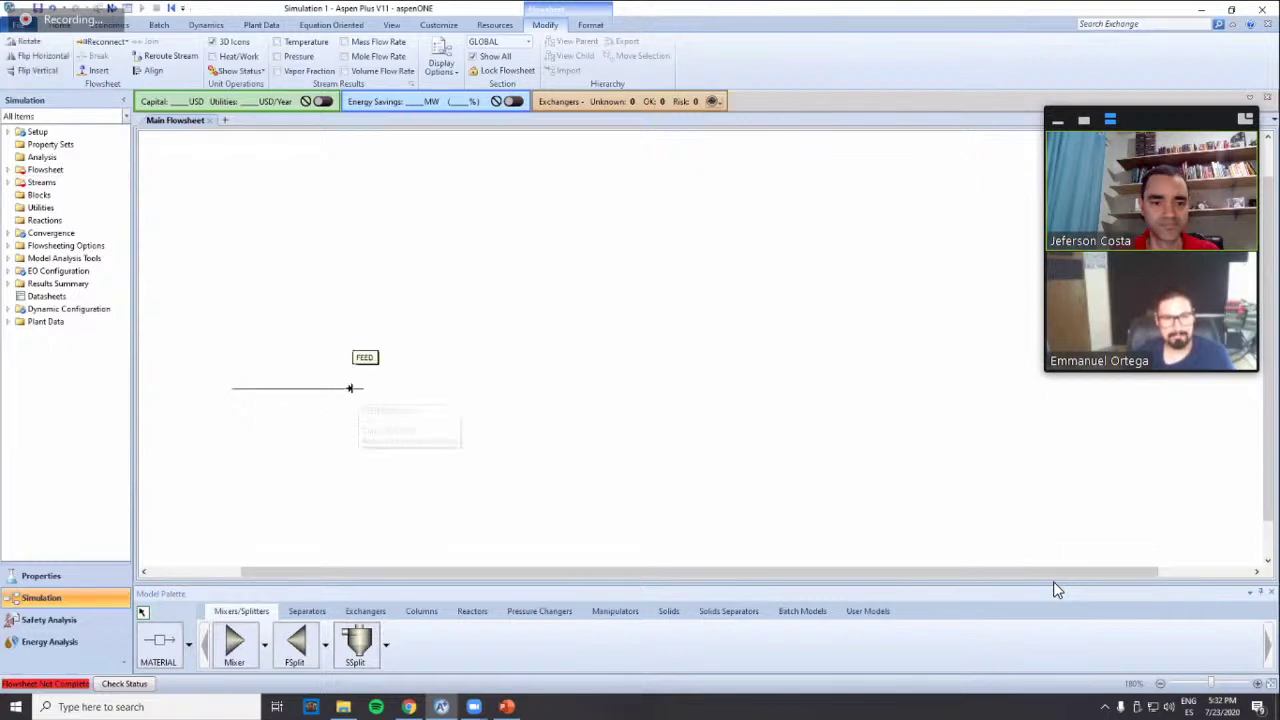
key("Delete")
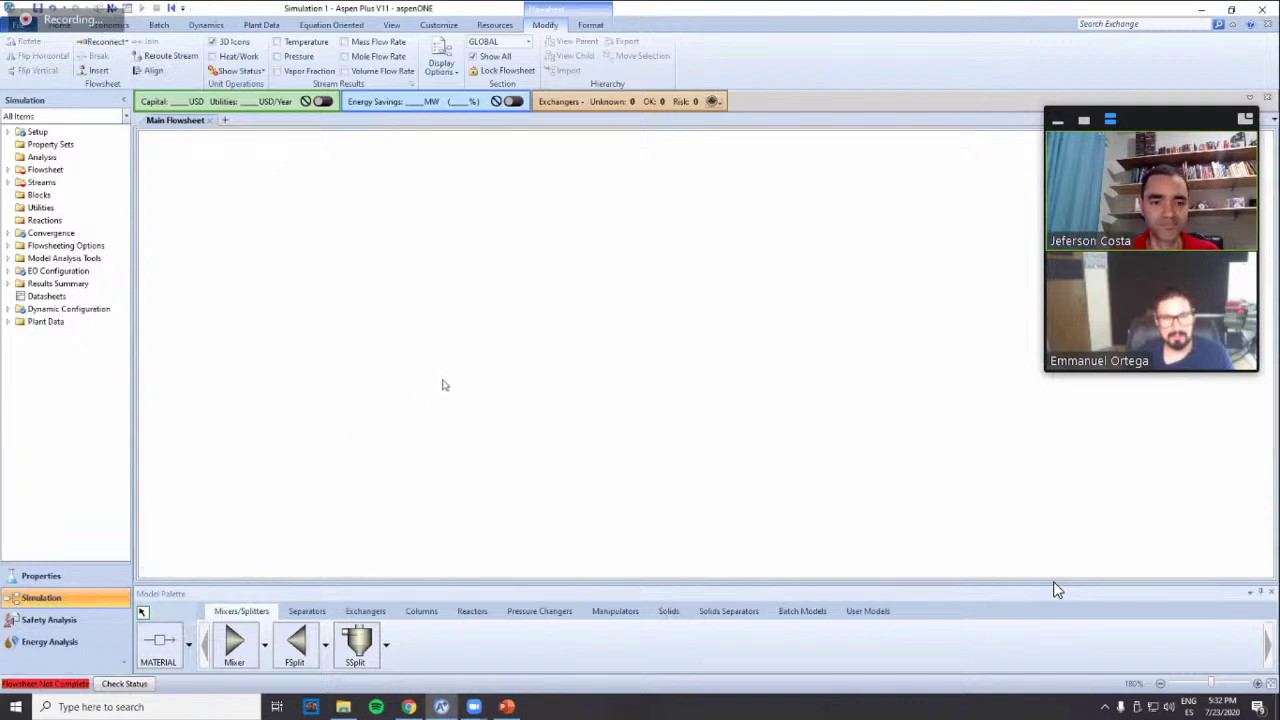
double_click(385, 290)
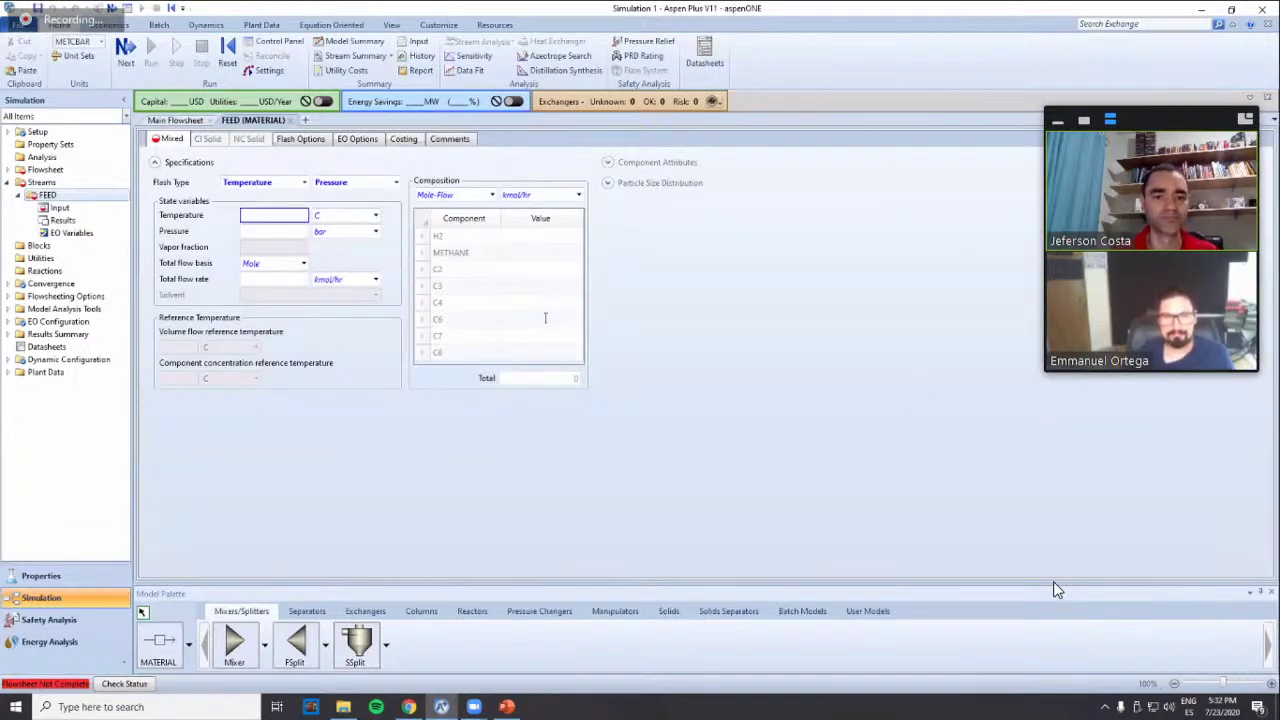
Look up the feed composition in the PowerPoint problem statement and enter 0.3 for H2 in Aspen Plus
key("alt+Tab")
key("Up")
key("Up")
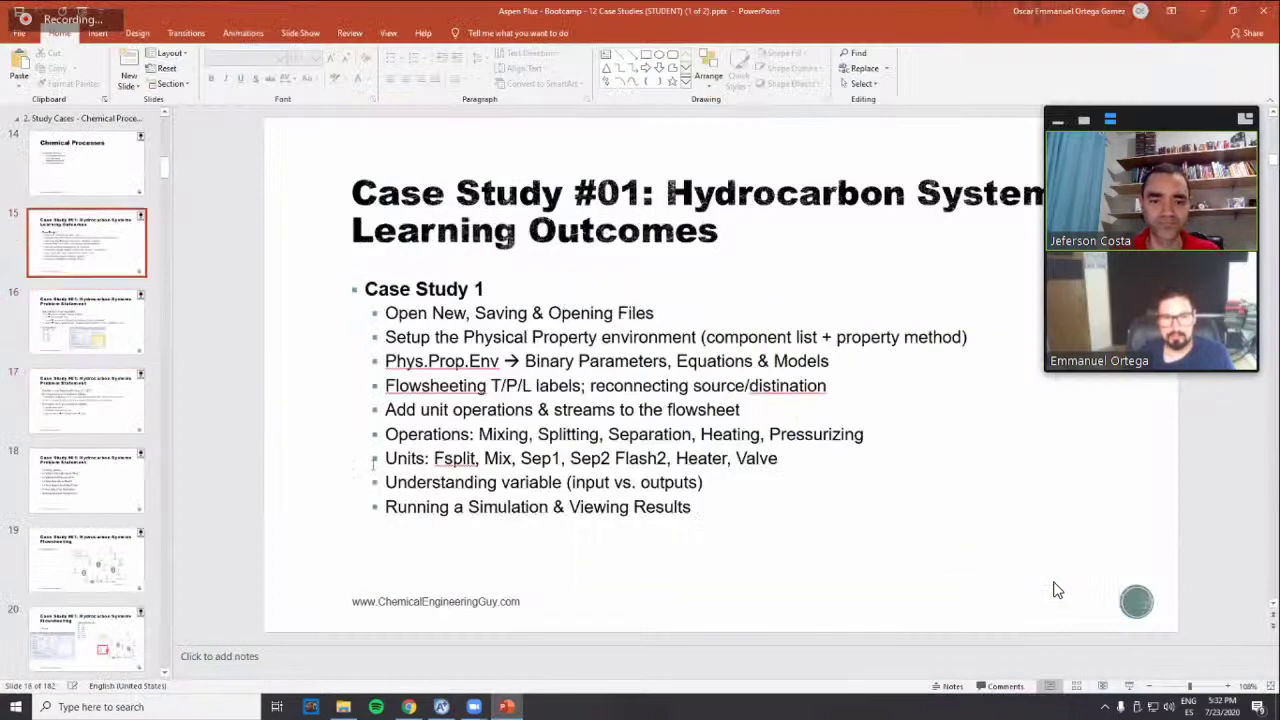
key("Down")
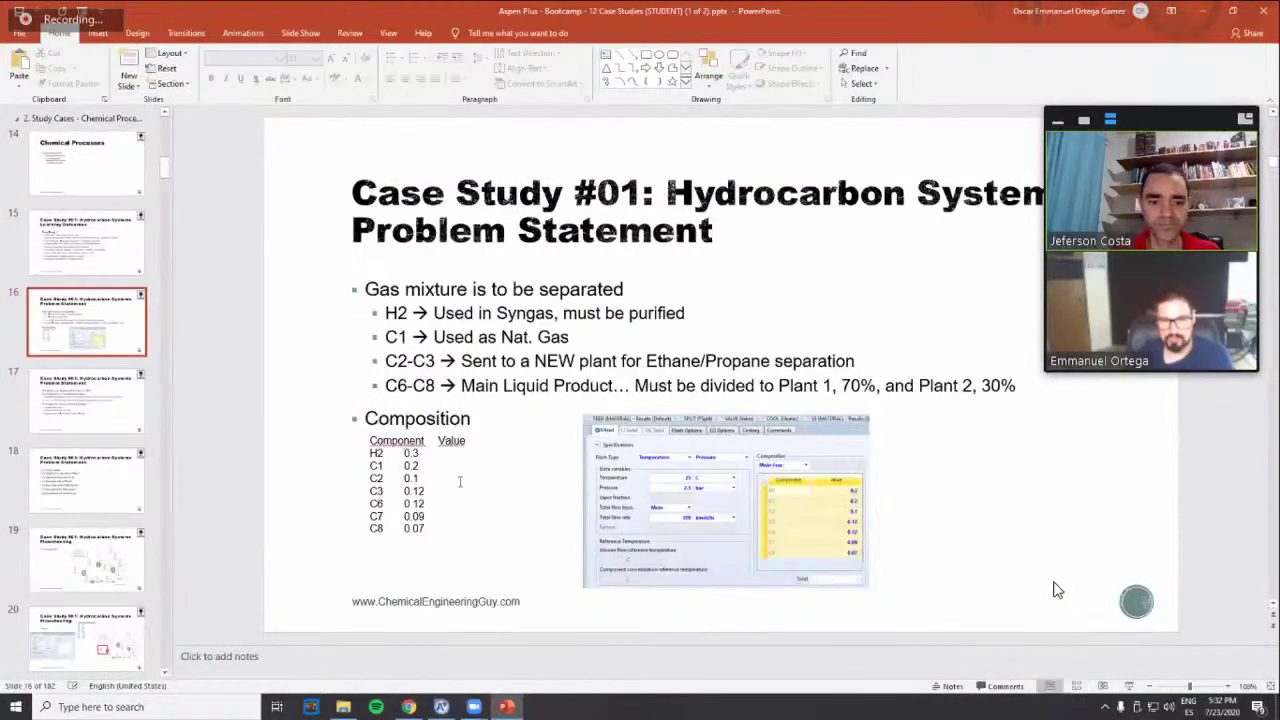
key("alt+Tab")
left_click(541, 238)
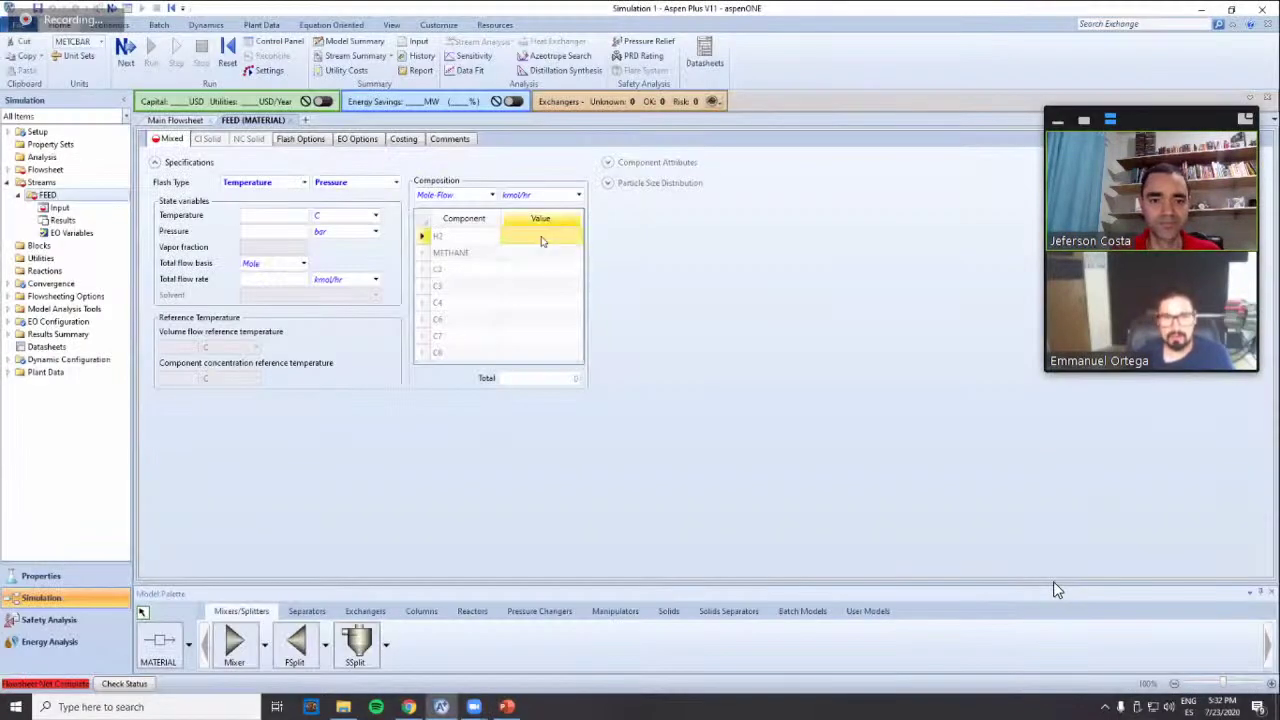
type("0.3")
key("Return")
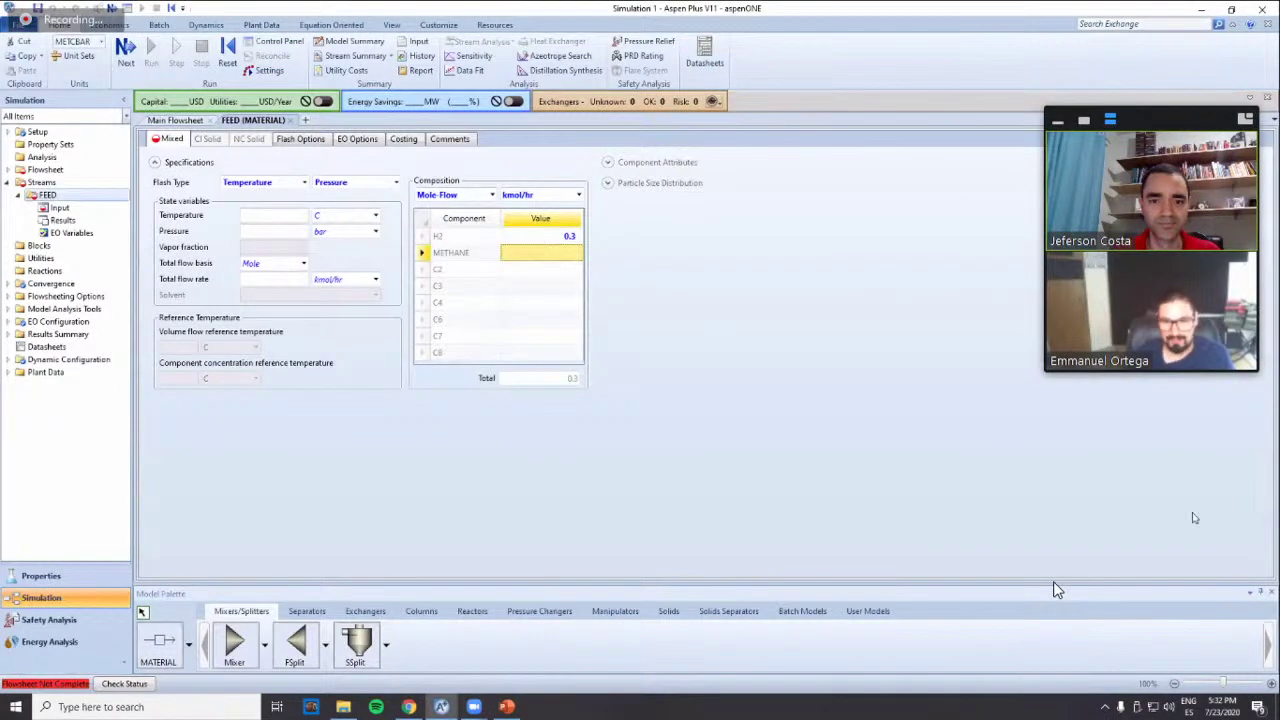
Continue the FEED composition from the PowerPoint slide with METHANE 0.2, C2 0.1, C3 0.12 and C4 0
key("alt+Tab")
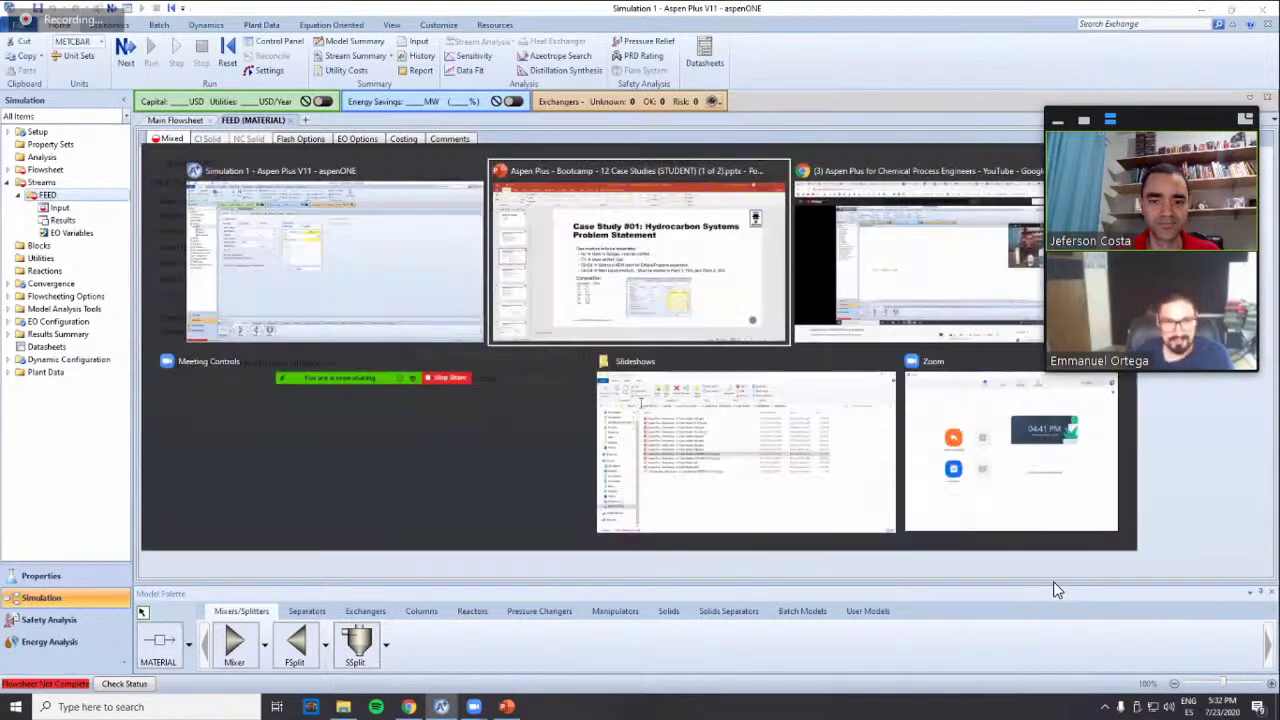
key("alt+Tab")
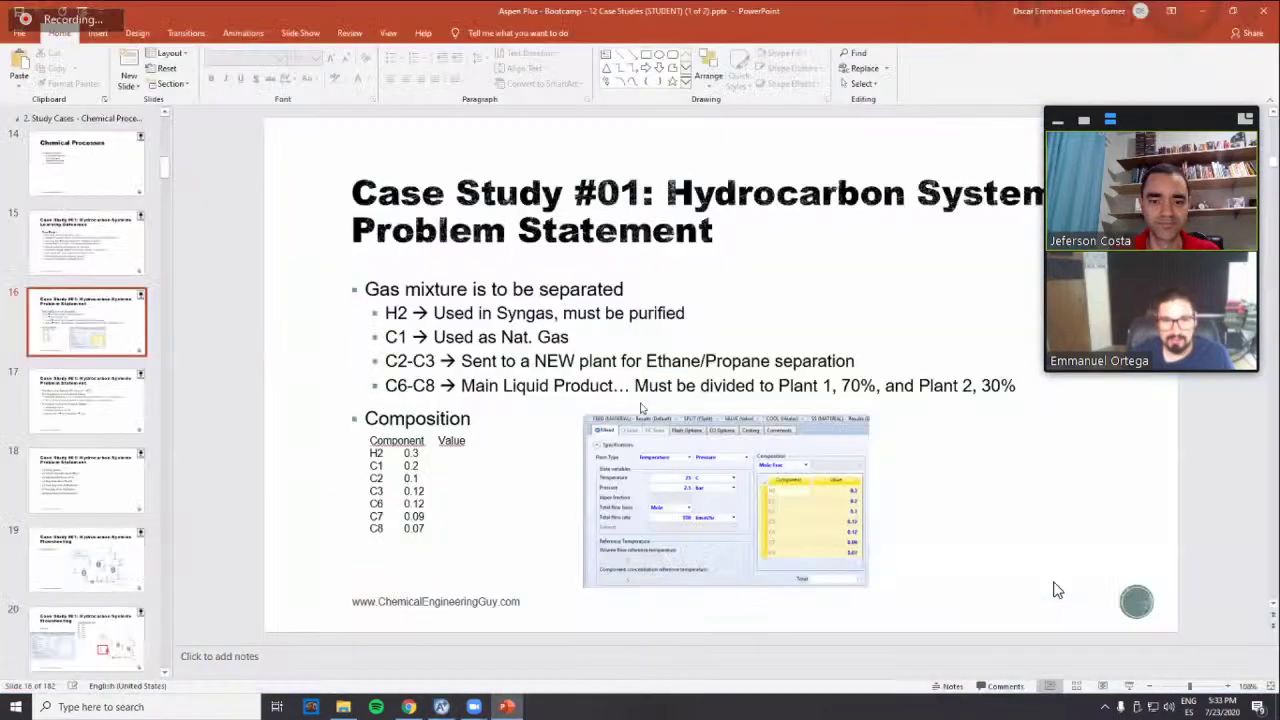
key("alt+Tab")
key("alt+Tab")
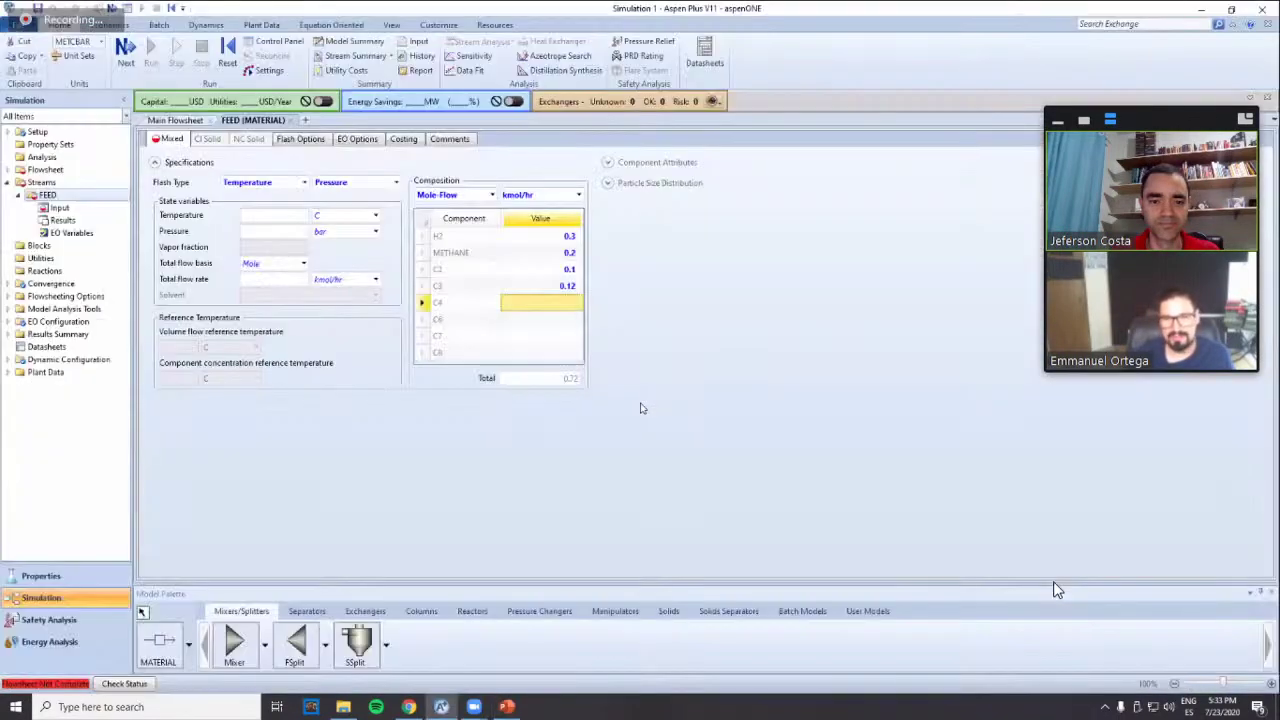
type("0")
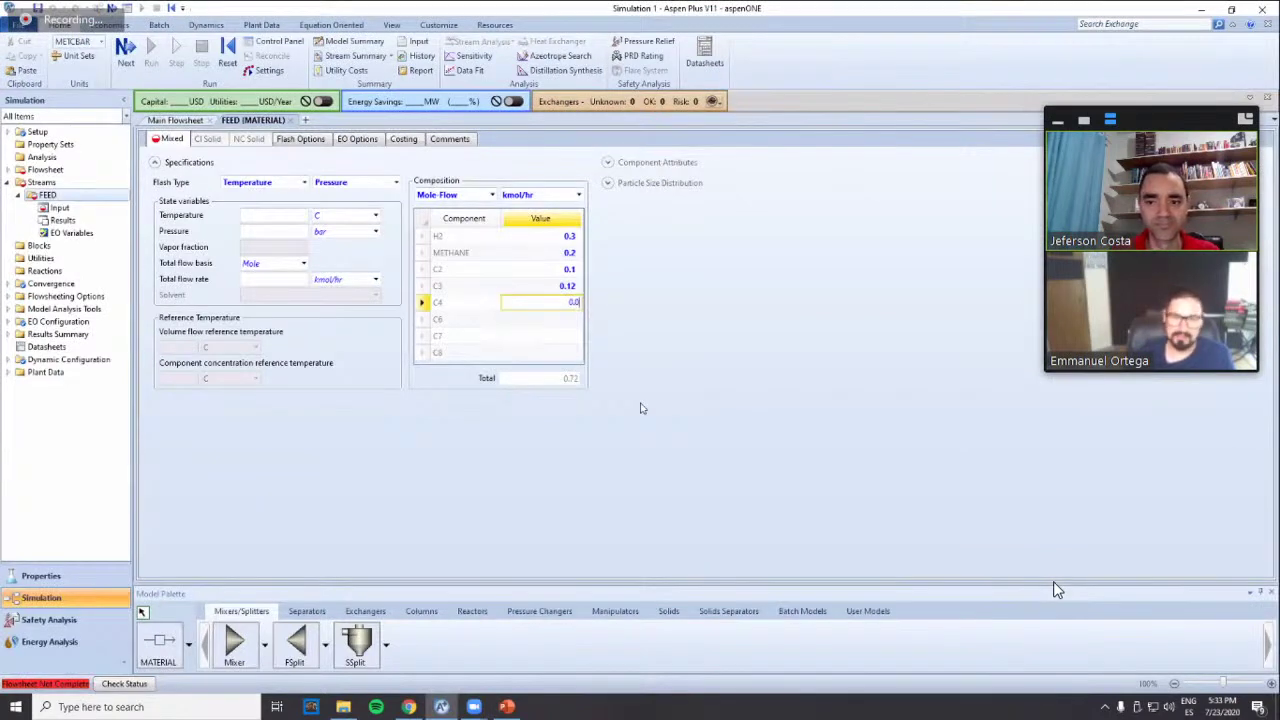
key("Return")
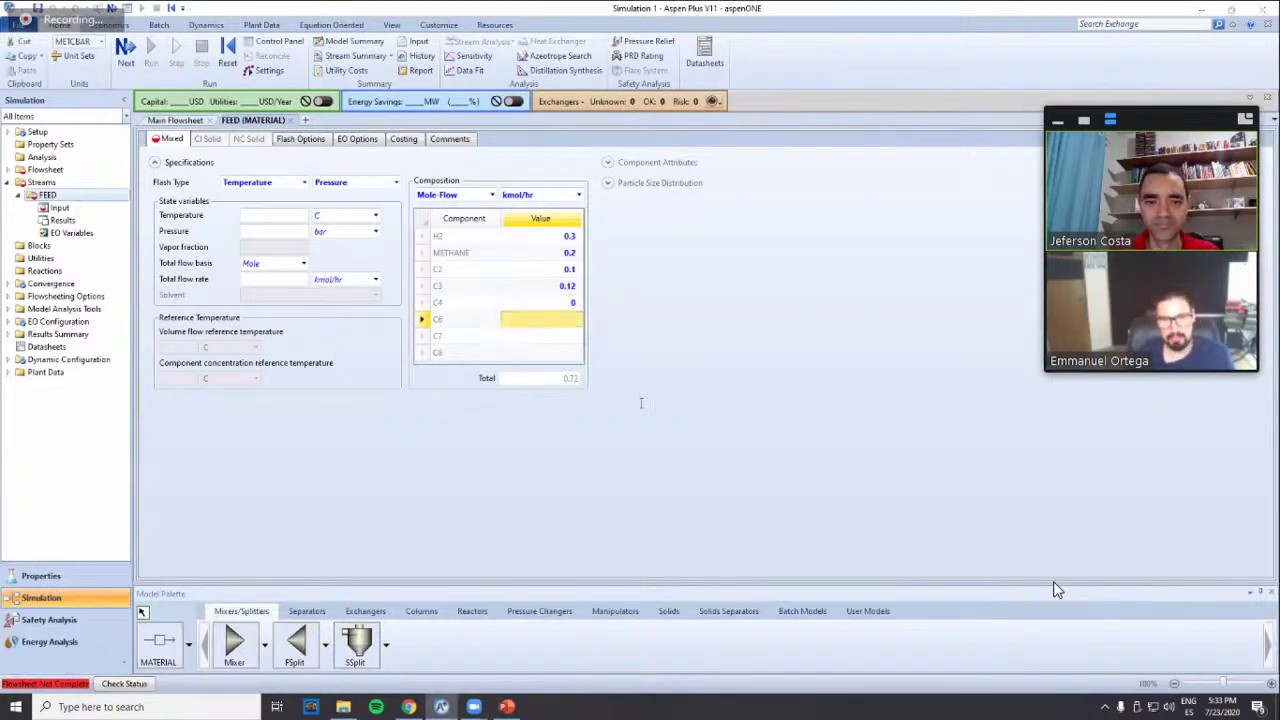
Check the remaining composition values on the PowerPoint slide and set the C8 value of FEED to 0.07
key("alt+Tab")
key("alt+Tab")
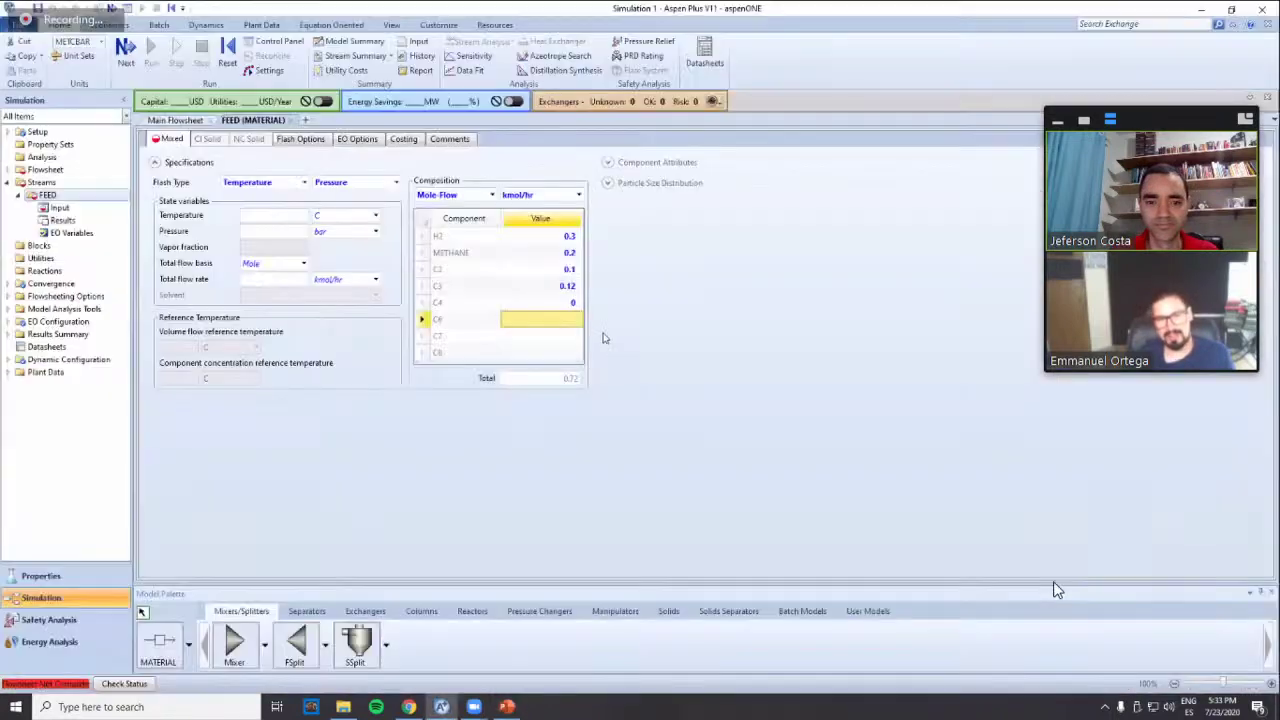
left_click(577, 355)
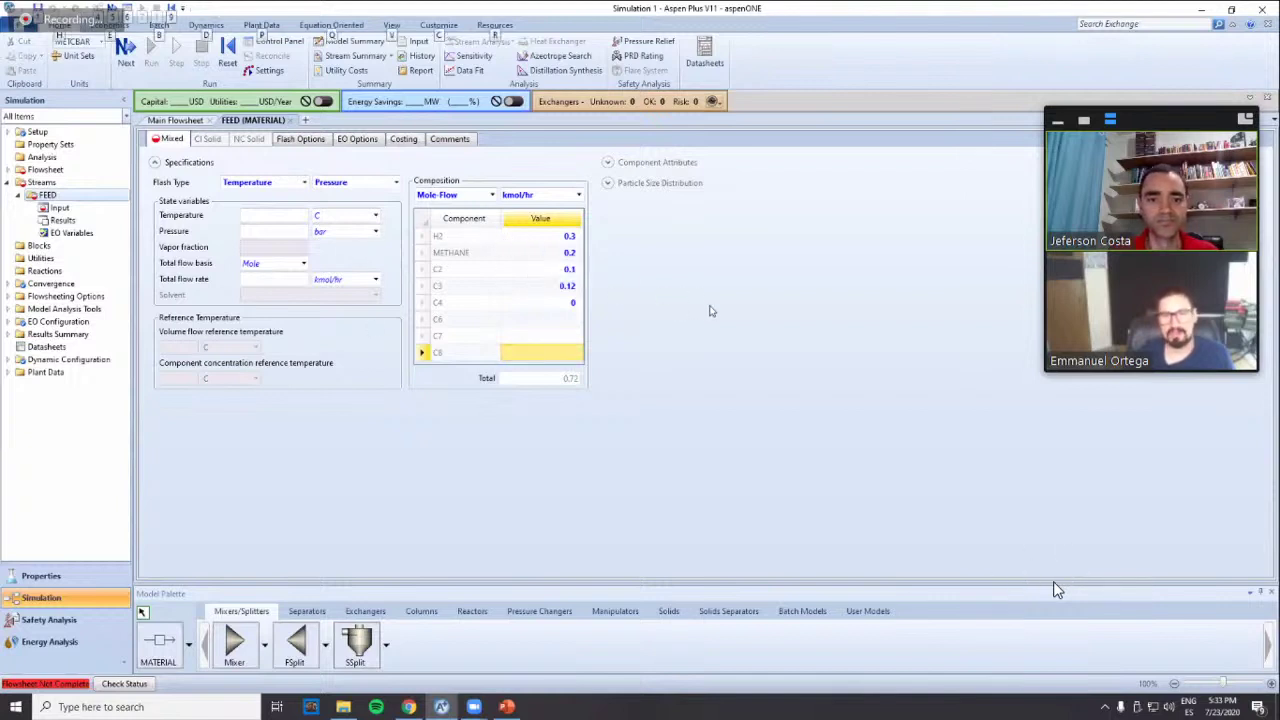
key("alt+Tab")
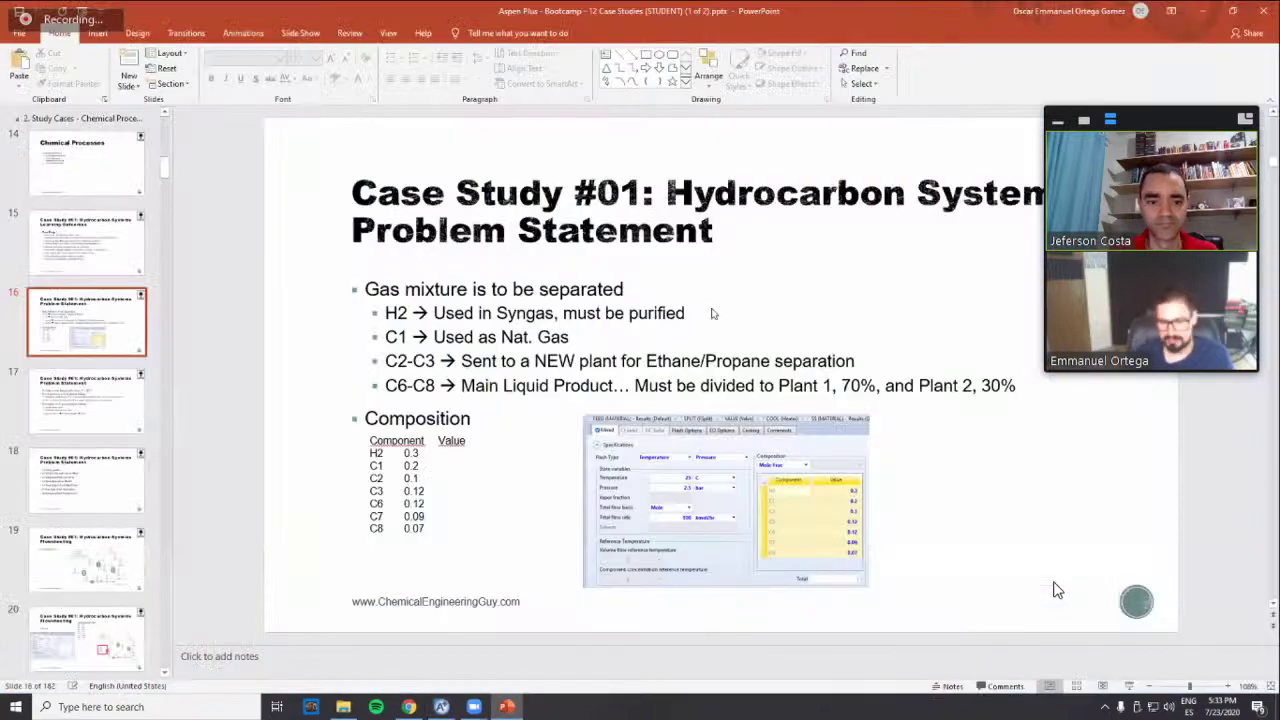
key("alt+Tab")
type("0.07")
key("Return")
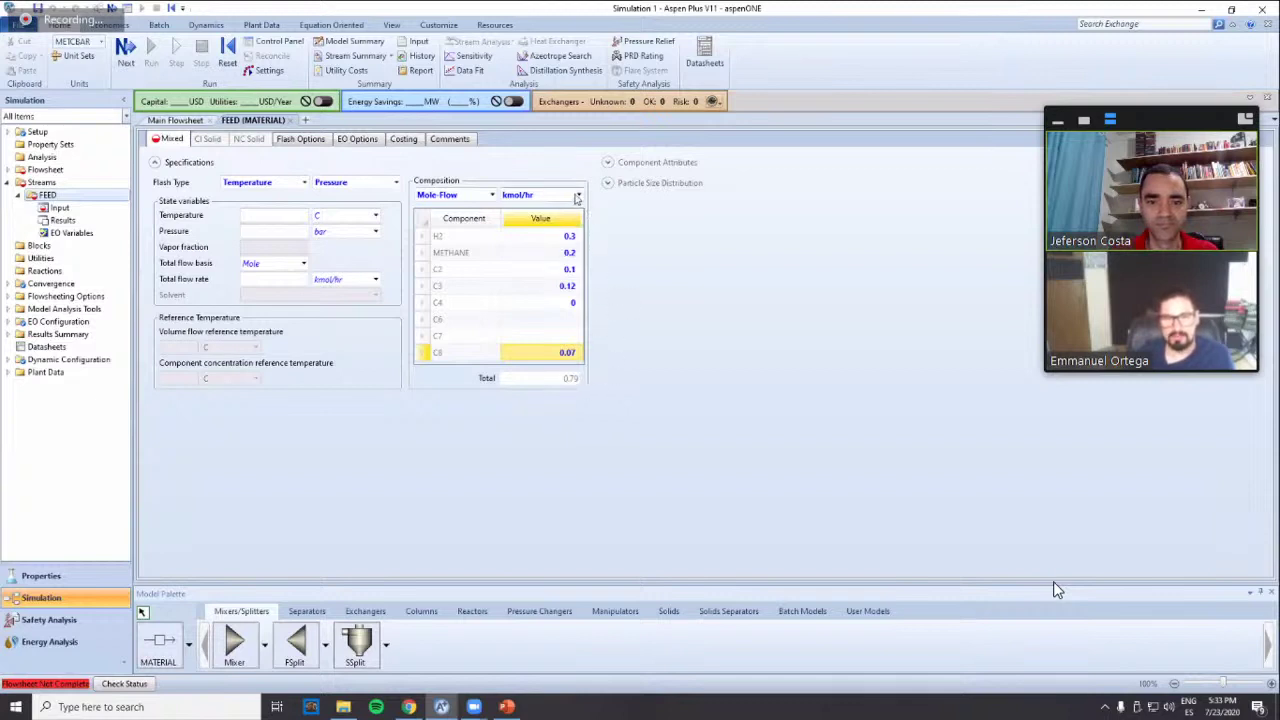
Change the FEED composition basis to Mole-Frac
left_click(492, 196)
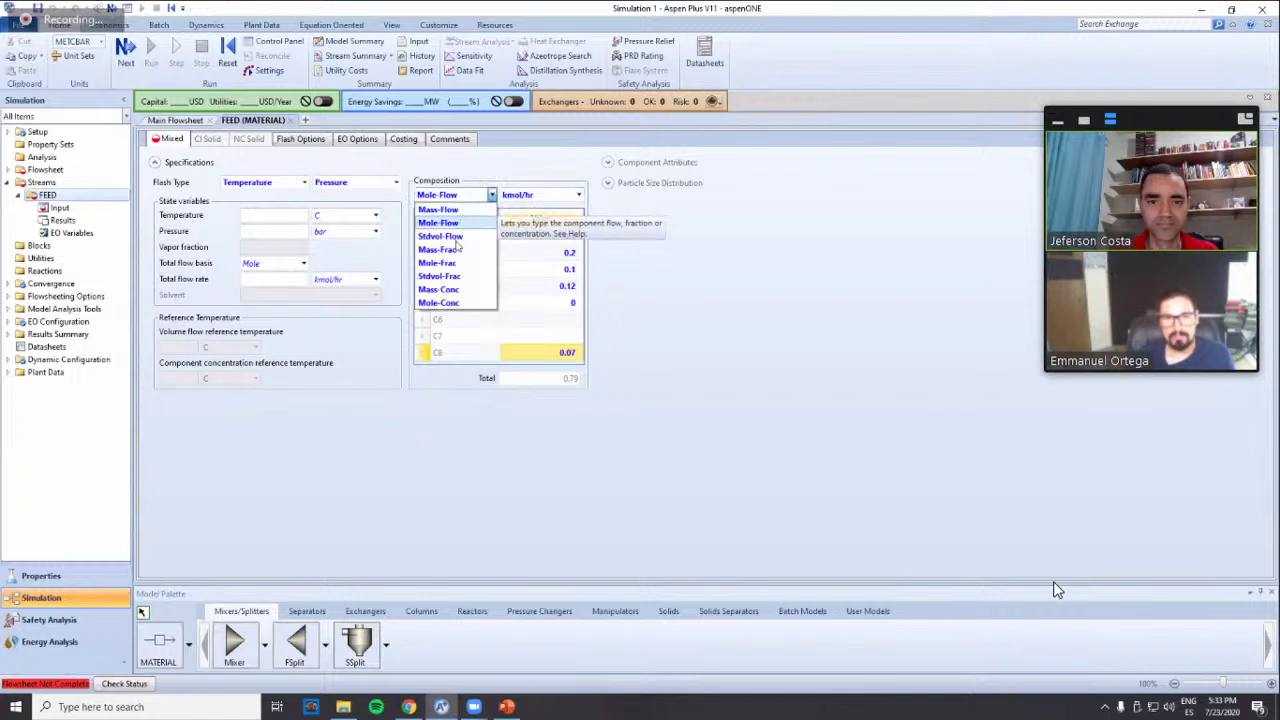
left_click(462, 264)
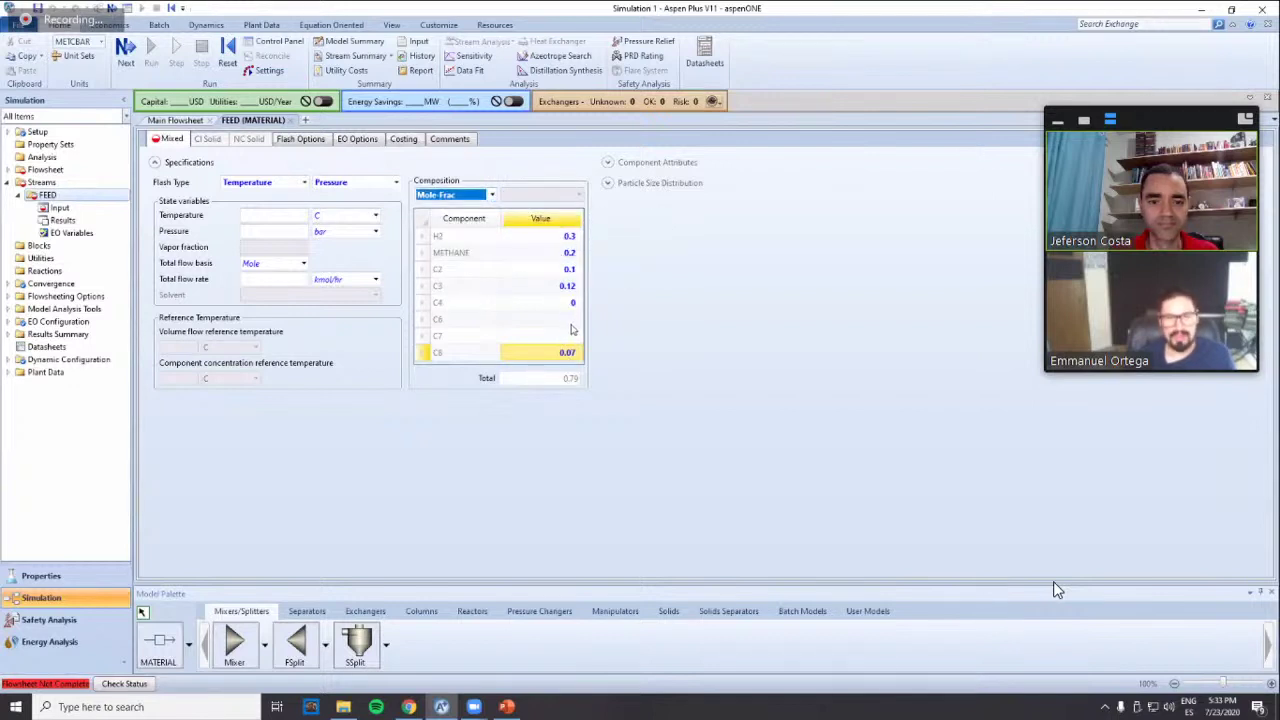
type("0.07")
key("Return")
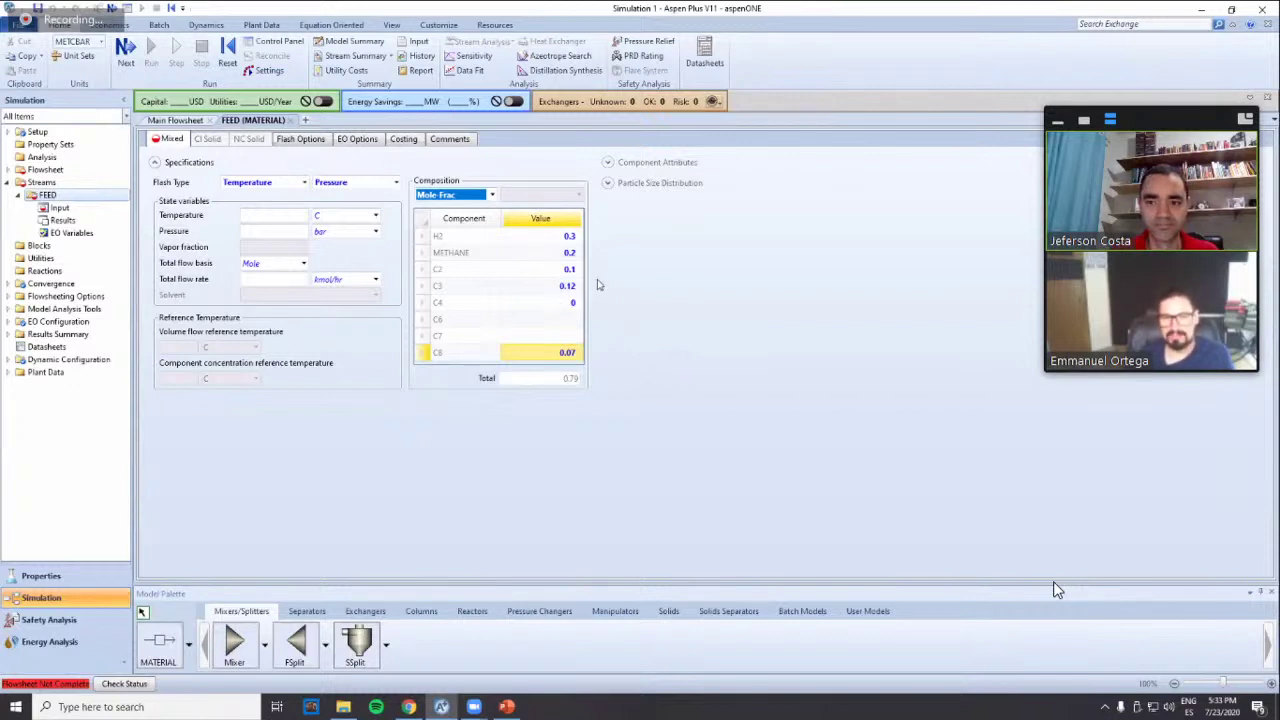
Consult the PowerPoint composition table and enter mole fractions of 0.12 for both C6 and C7 in FEED
key("alt+Tab")
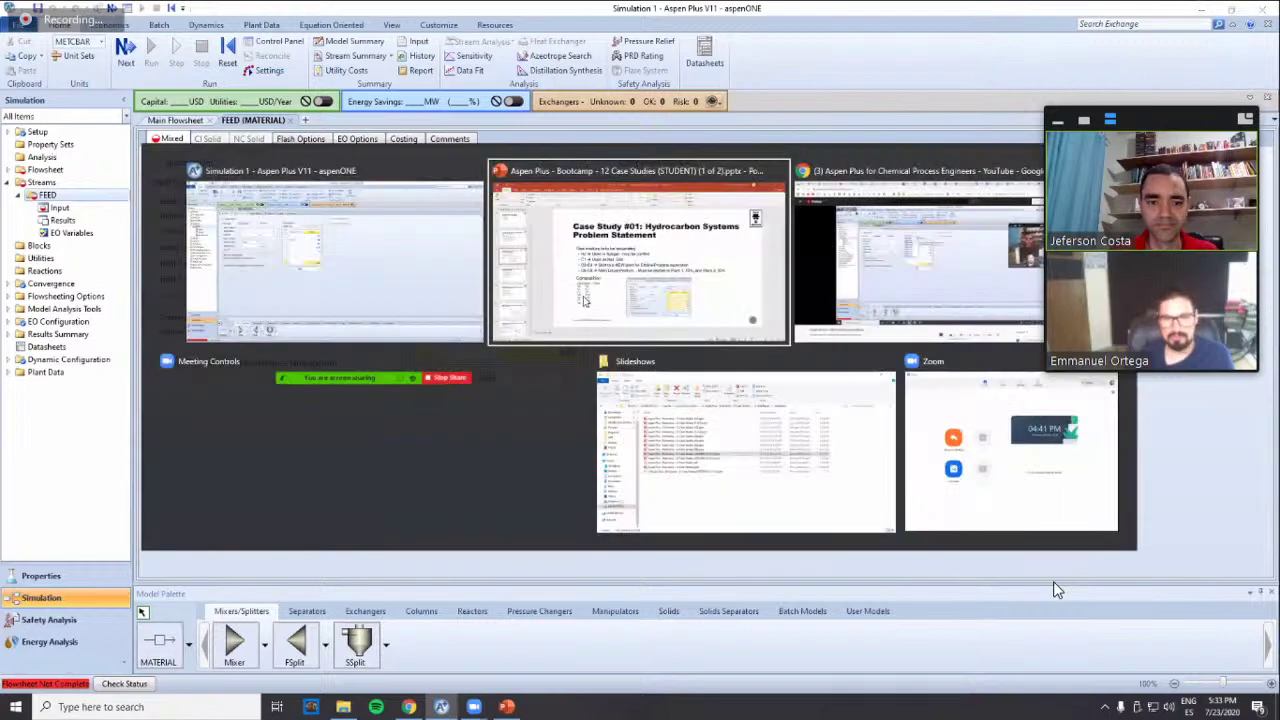
key("alt+Tab")
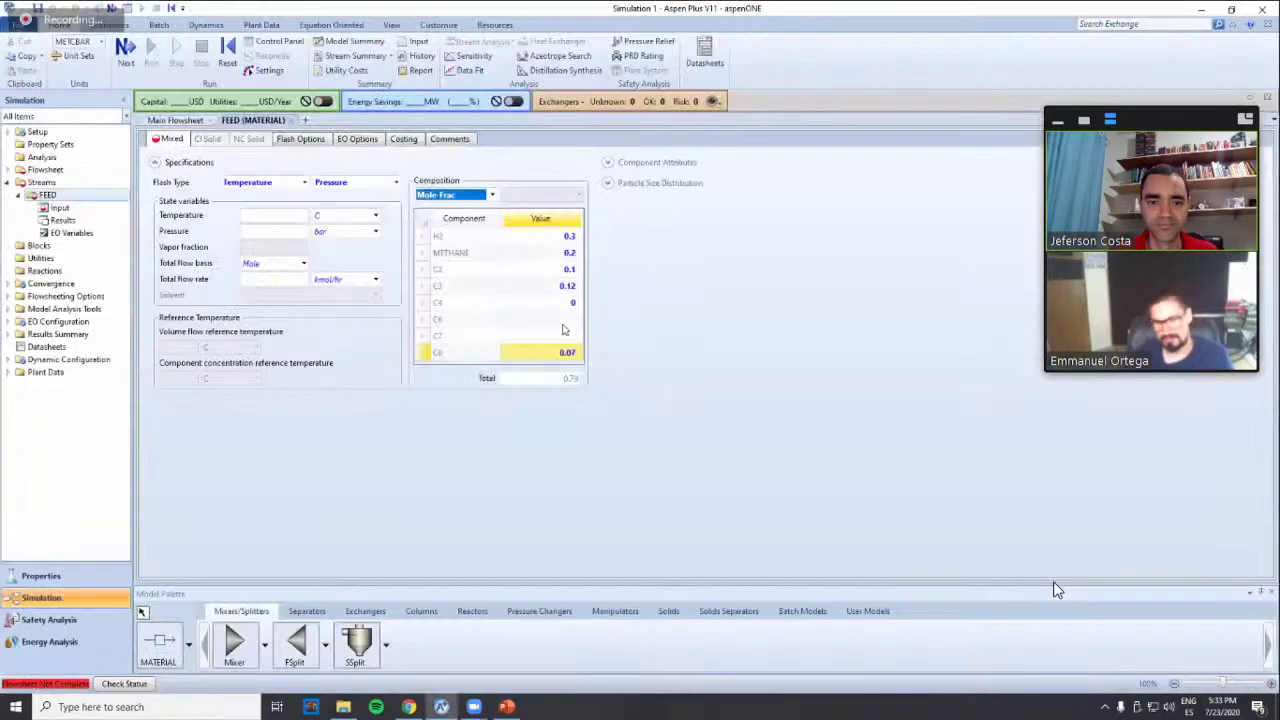
key("Down")
key("Down")
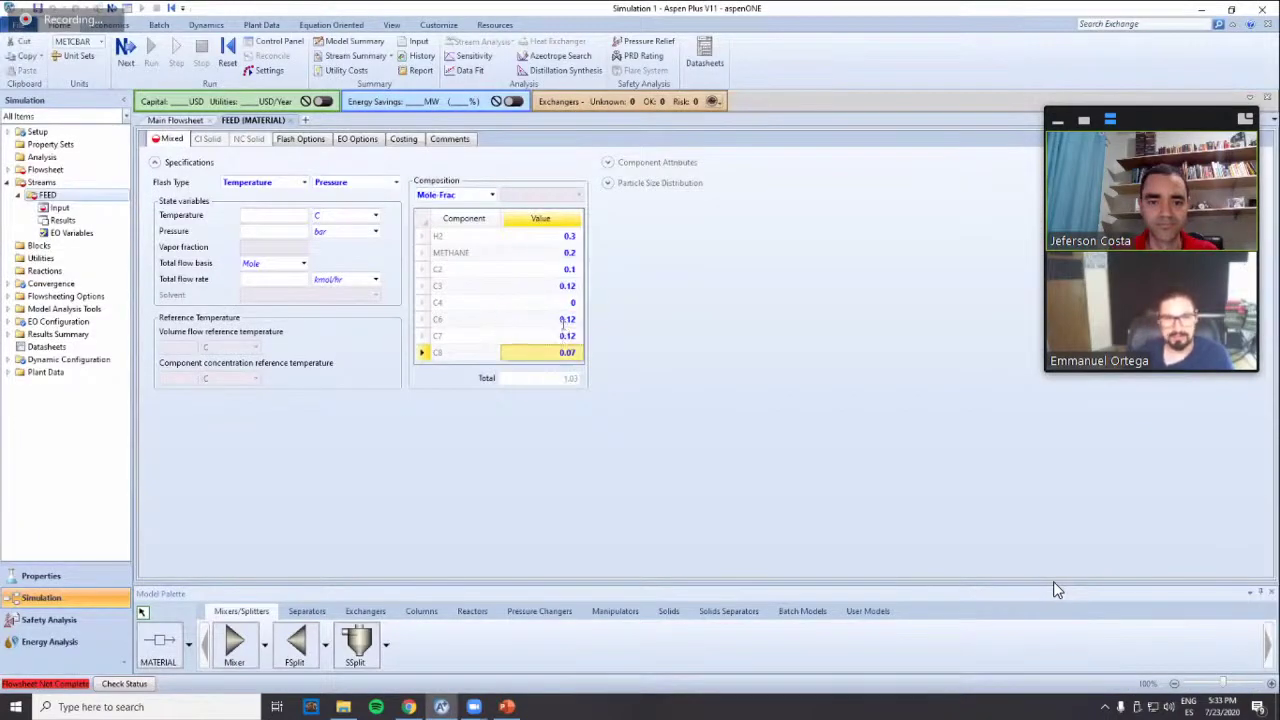
Recheck the composition table on the PowerPoint slide and set the C7 mole fraction of FEED to 0.09
key("alt+Tab")
key("alt+Tab")
left_click(567, 337)
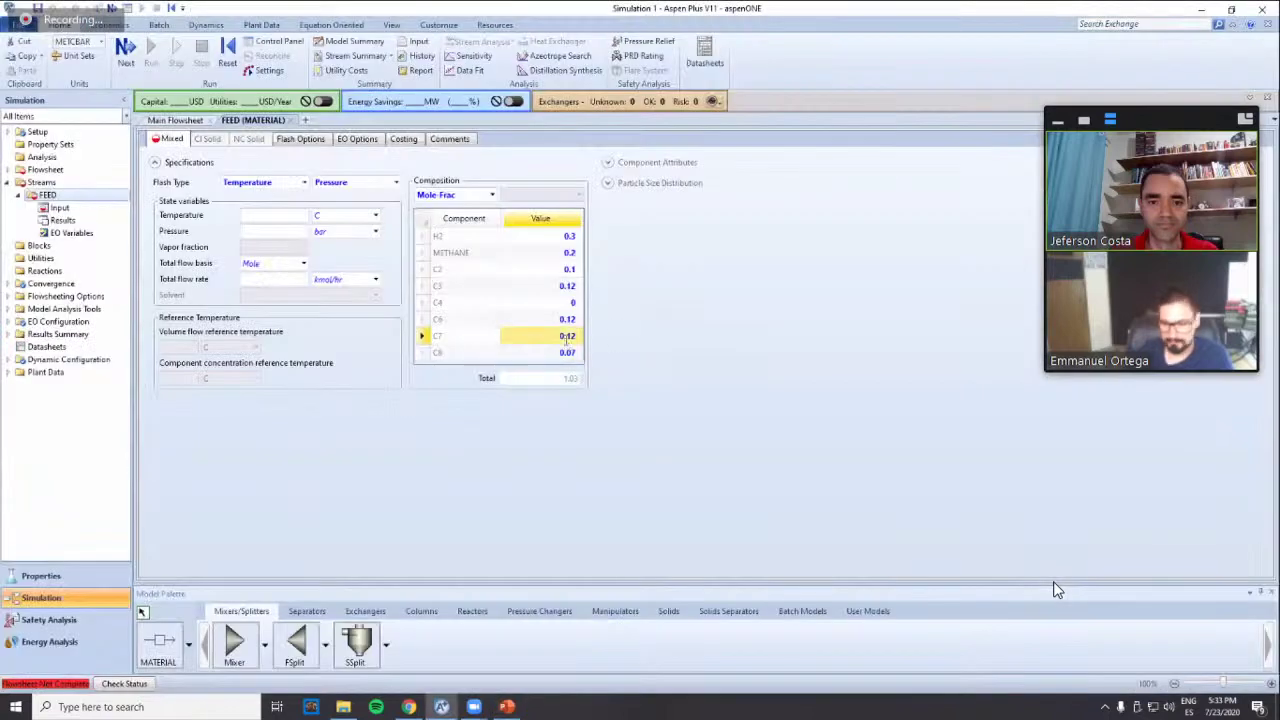
type("0.09")
key("Return")
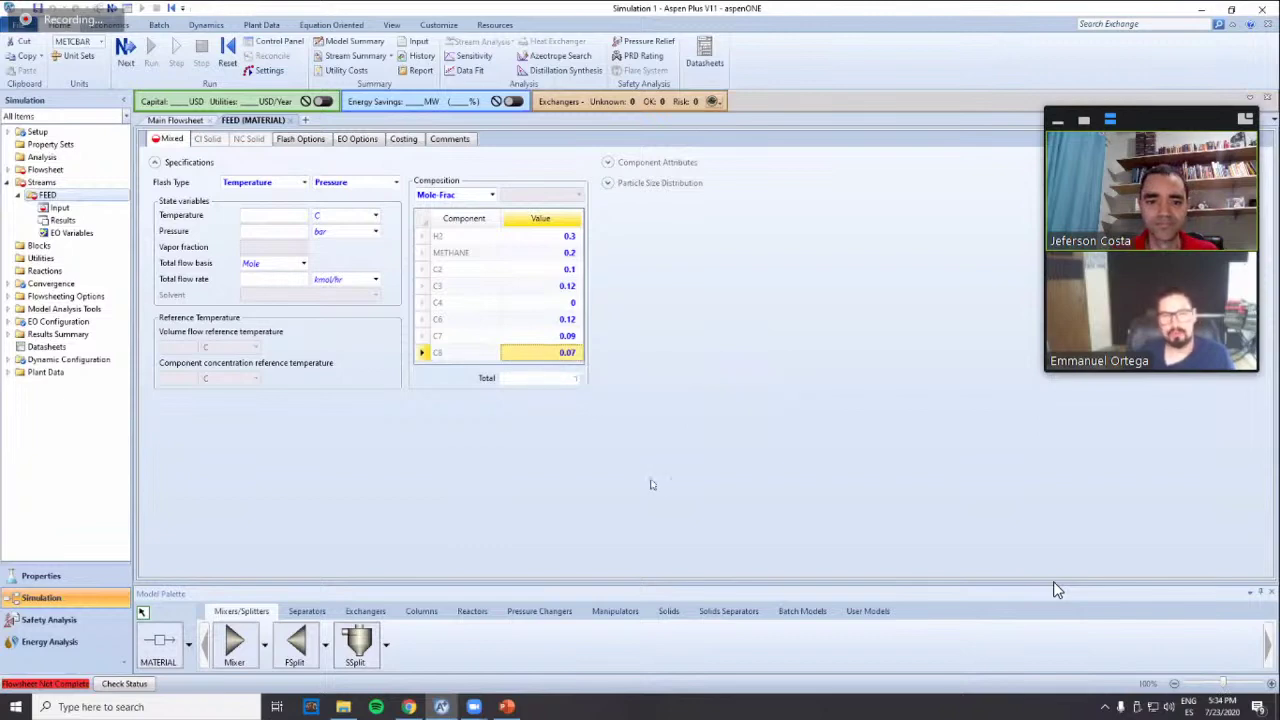
Consult the Case Study #01 flowsheet slide in PowerPoint and set the FEED temperature to 25 C
left_click(275, 216)
key("alt+Tab")
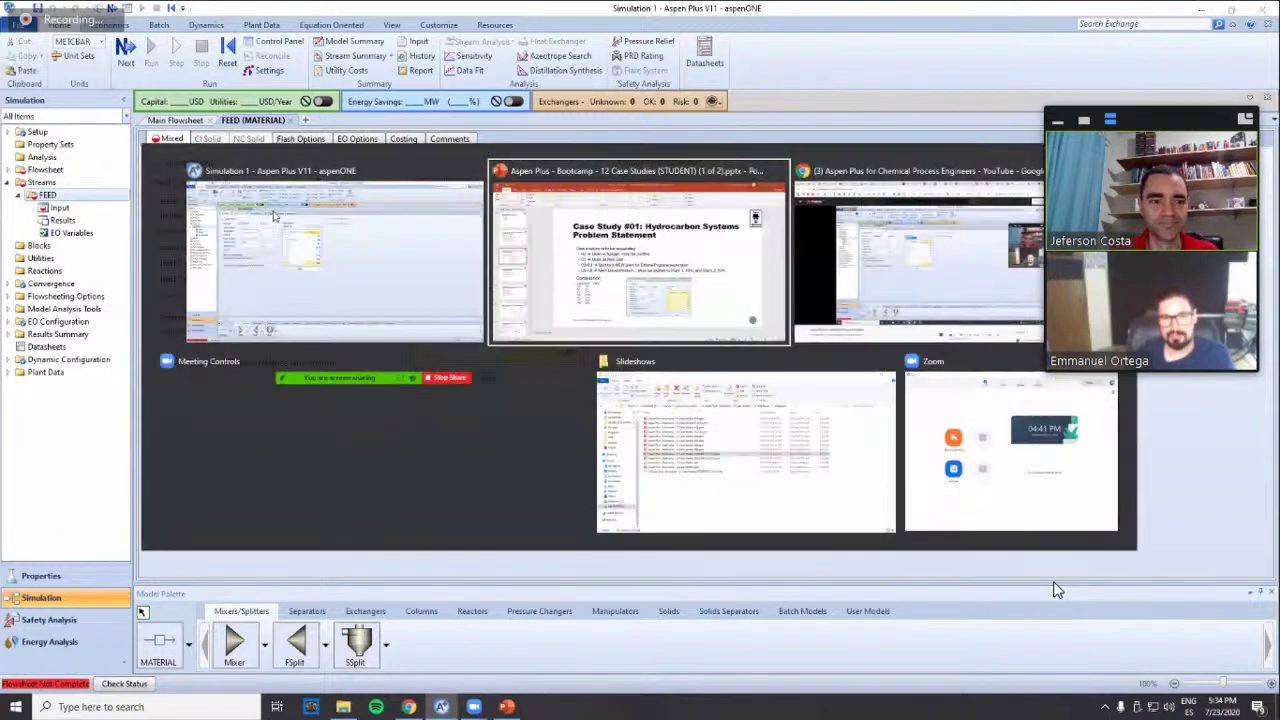
key("Down")
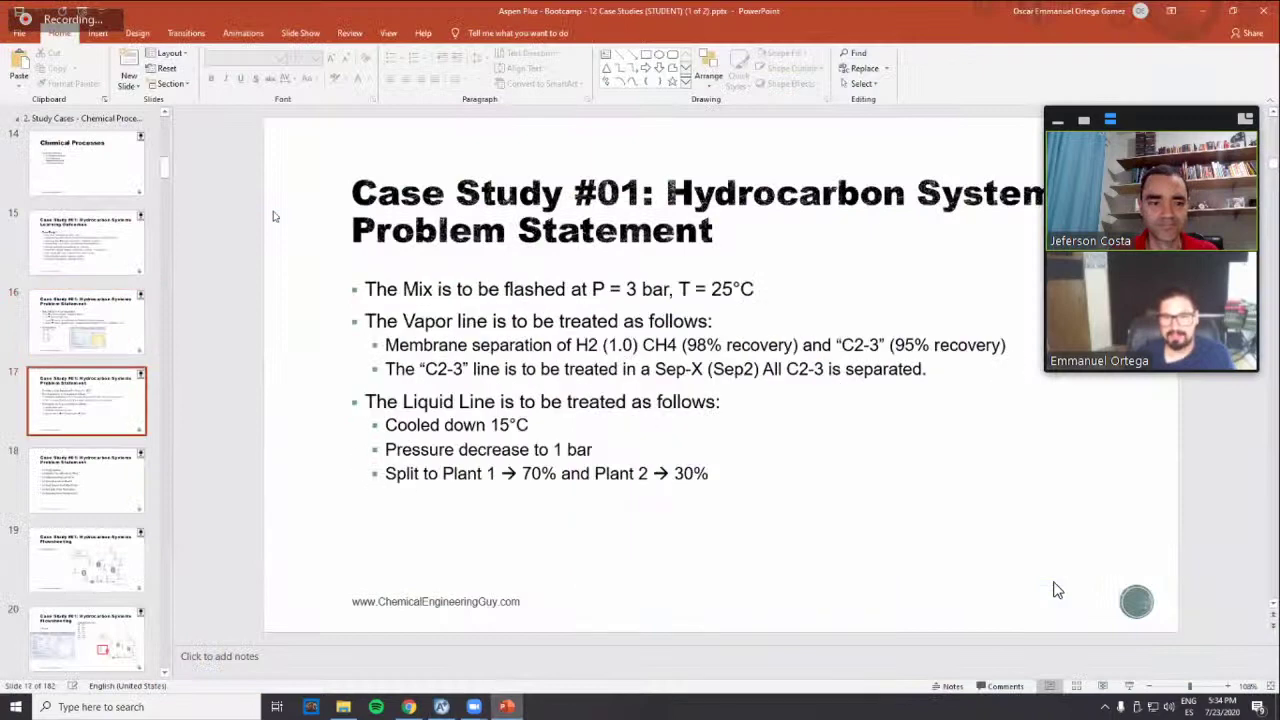
key("Down")
key("Down")
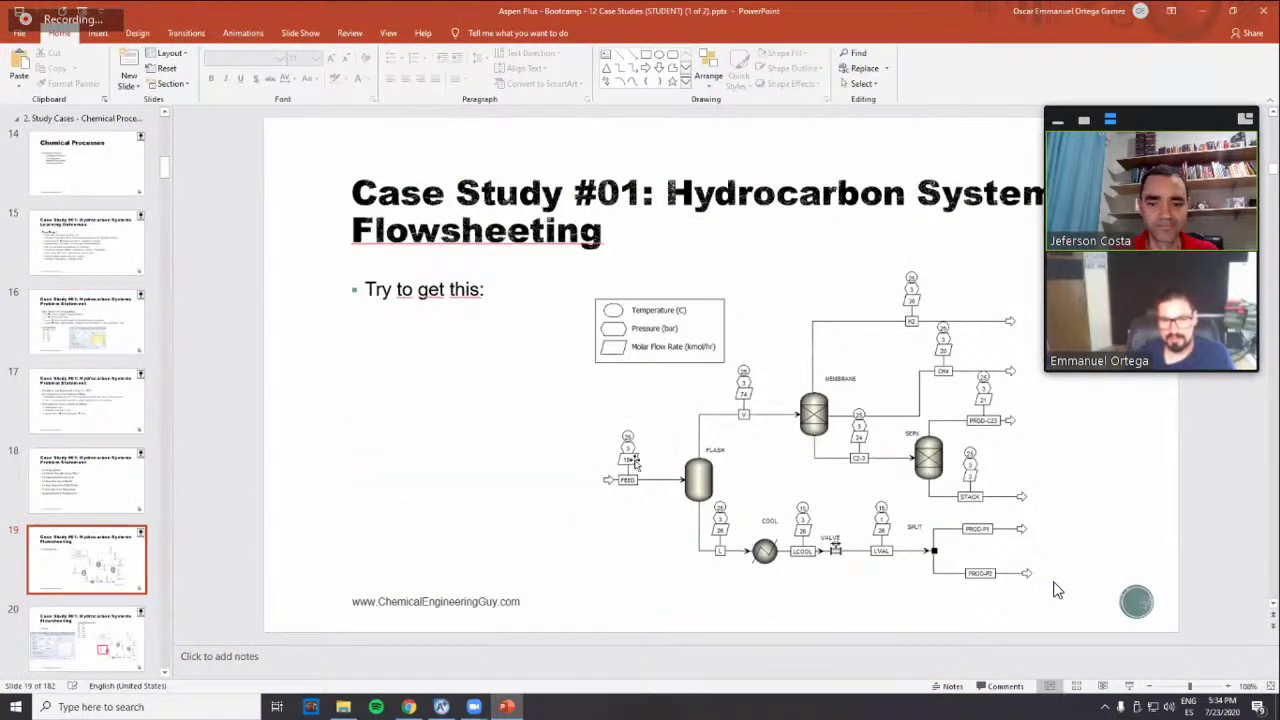
key("alt+Tab")
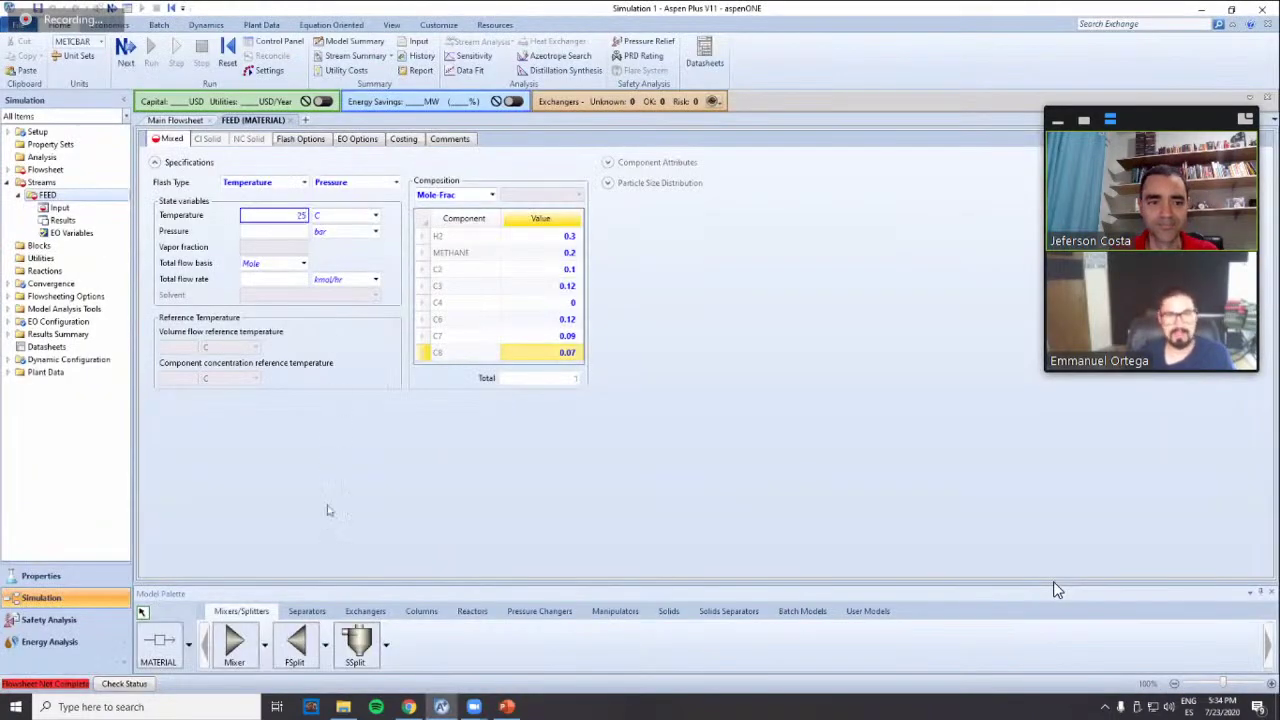
type("25")
key("Return")
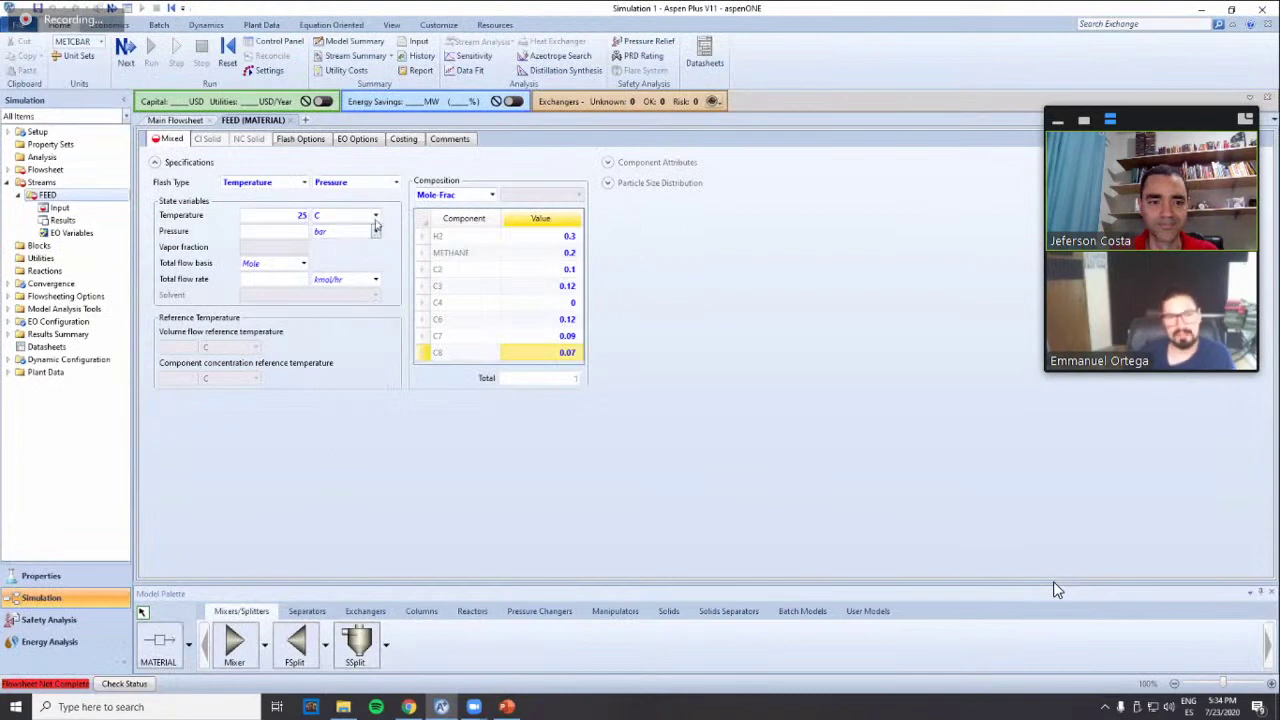
left_click(376, 216)
left_click(376, 216)
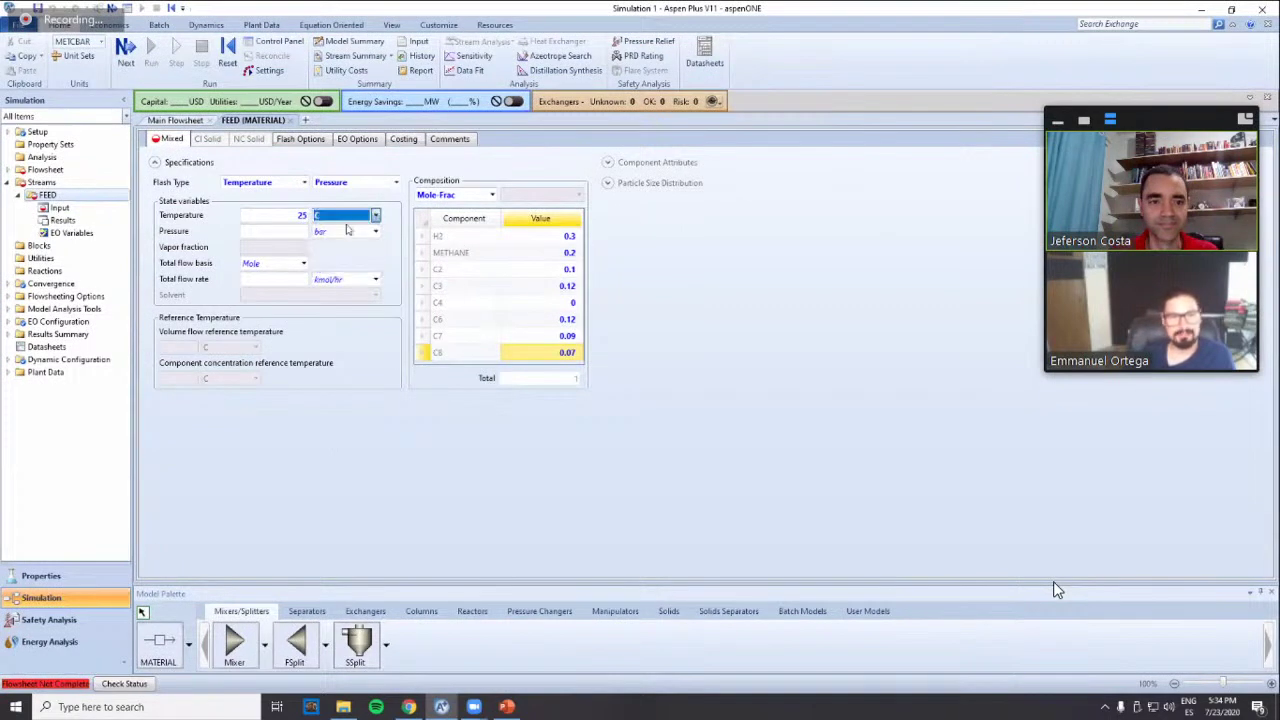
key("Tab")
Set the FEED pressure to 3 bar
left_click(376, 231)
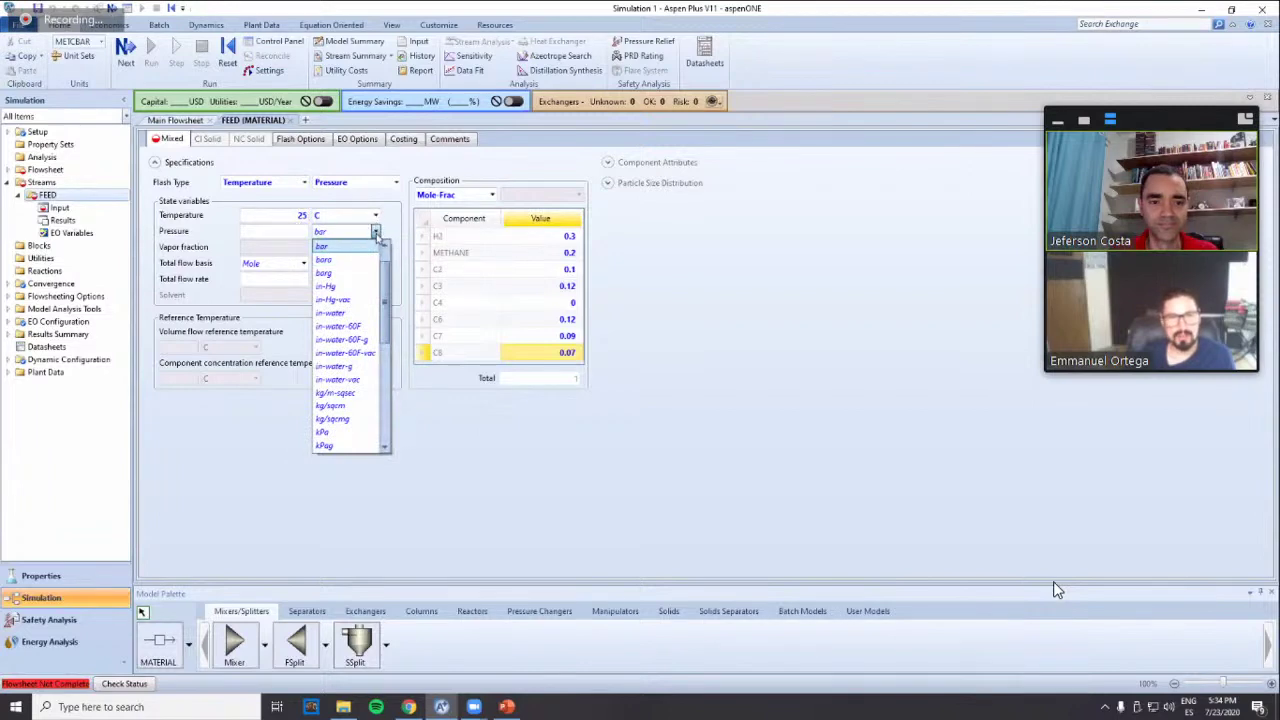
left_click(322, 246)
left_click(296, 232)
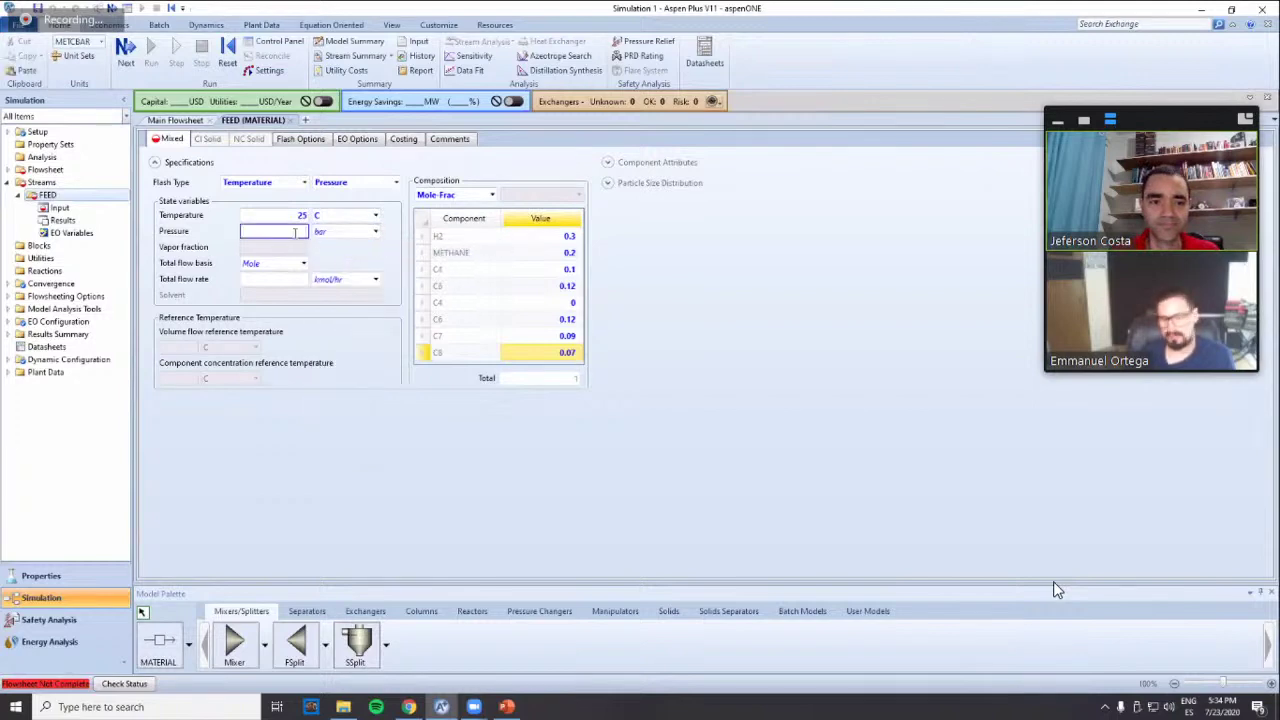
type("3")
key("Return")
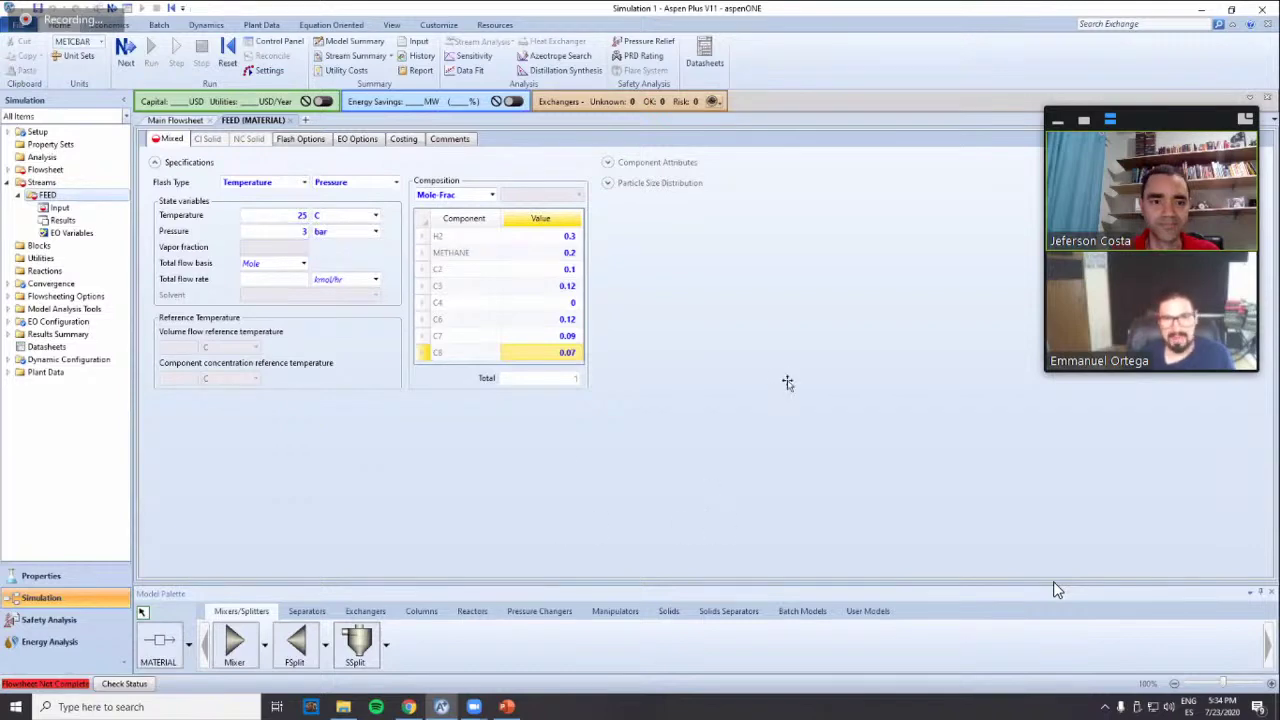
Set the FEED total flow rate to 100 kmol/hr and return to the main flowsheet through the next required input
key("alt+Tab")
key("alt+Tab")
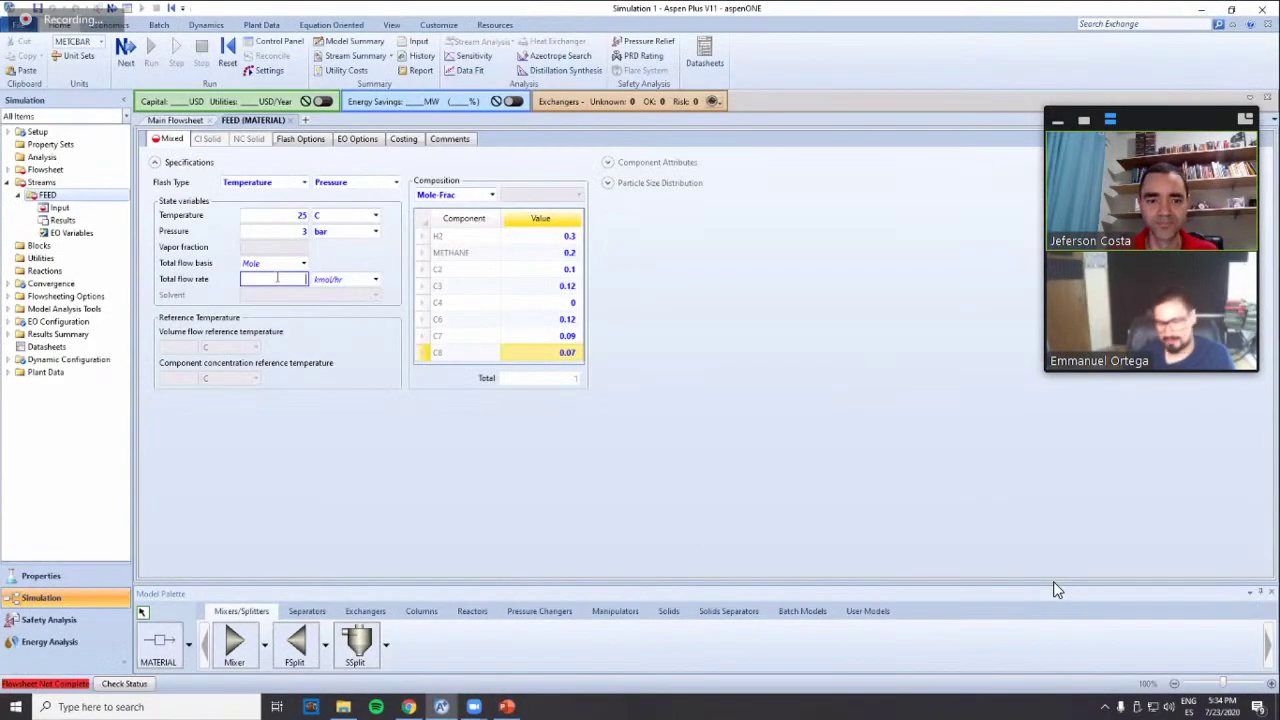
type("100")
left_click(455, 492)
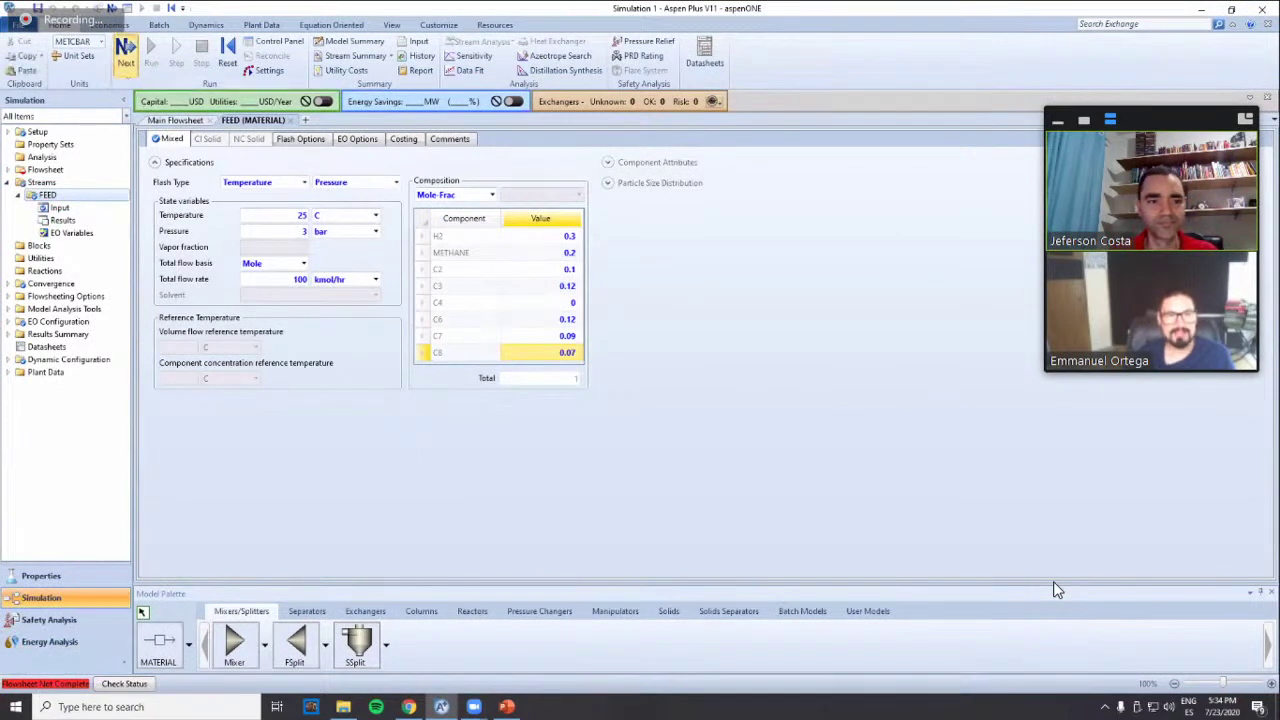
left_click(125, 52)
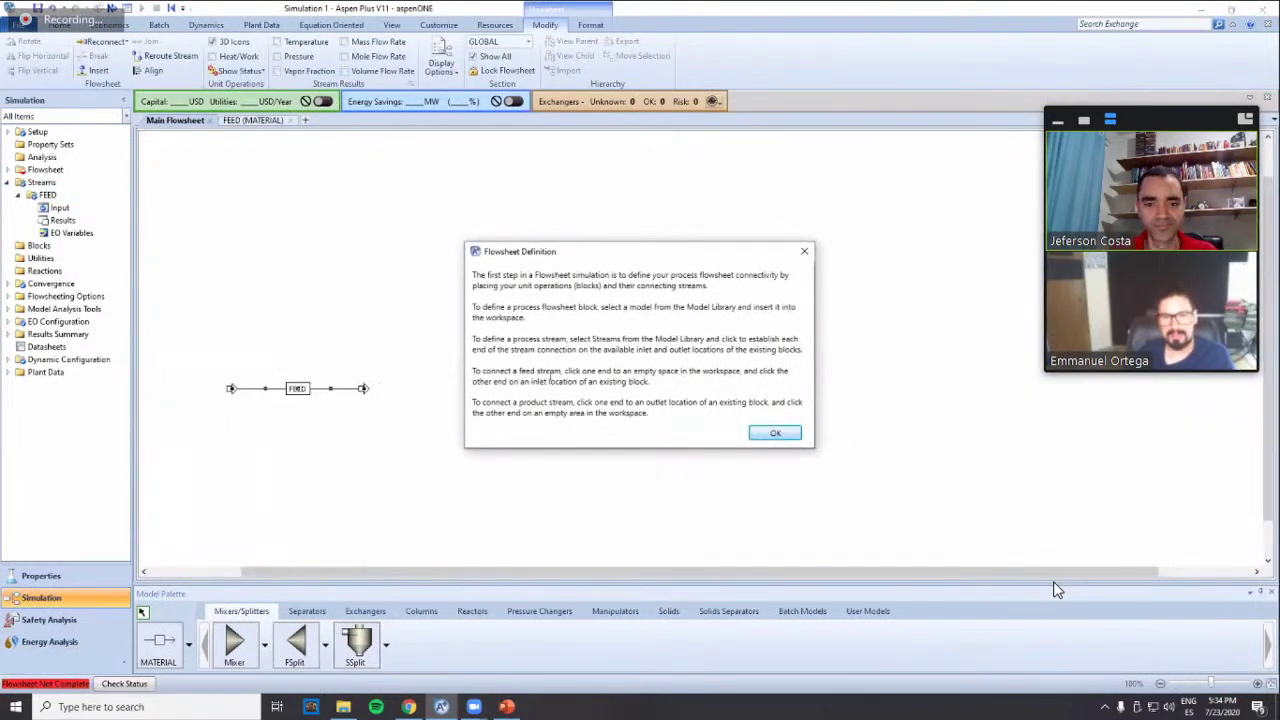
left_click(790, 430)
Review the target flowsheet on the PowerPoint slide and place a Flash2 separator just after the FEED stream
key("alt+Tab")
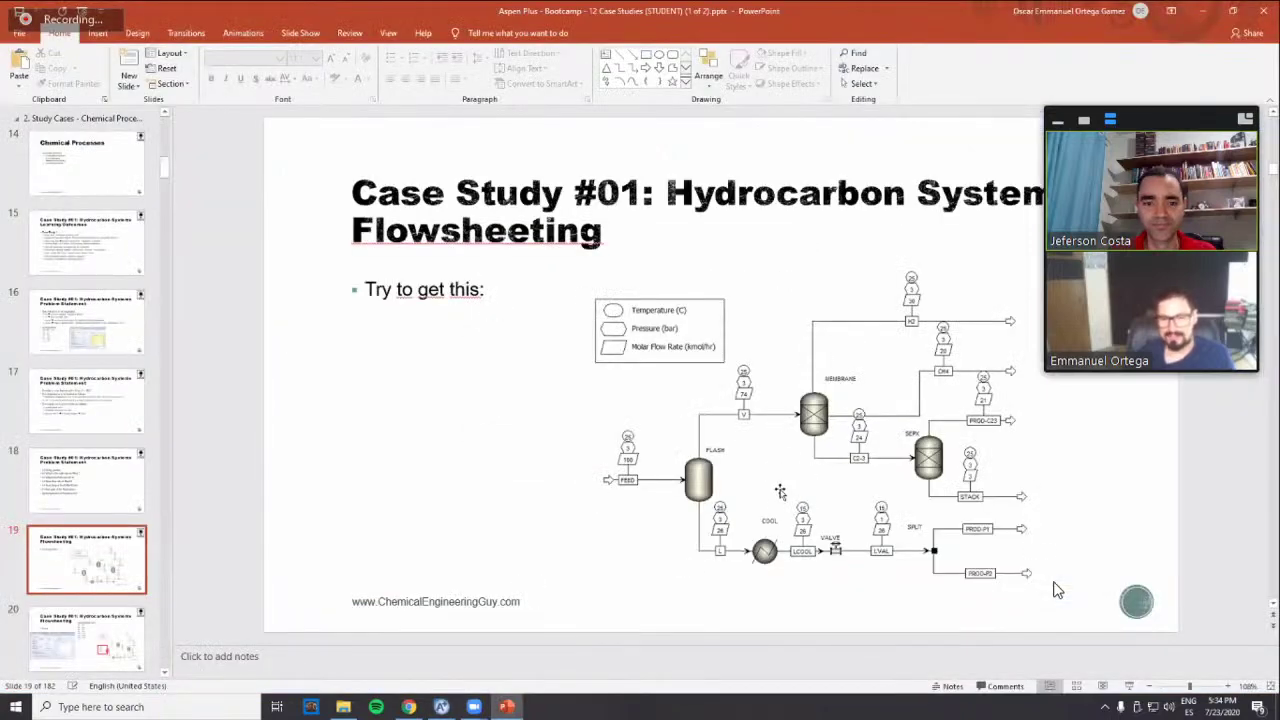
key("alt+Tab")
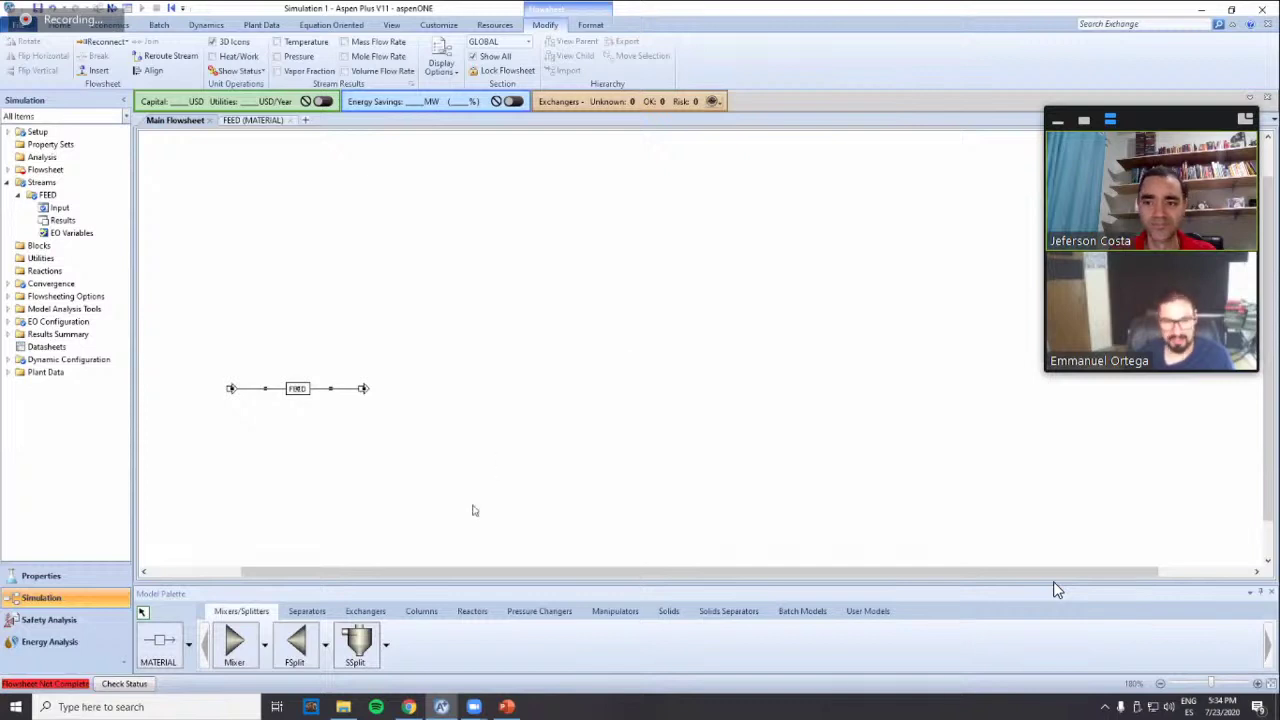
left_click(330, 611)
key("alt+Tab")
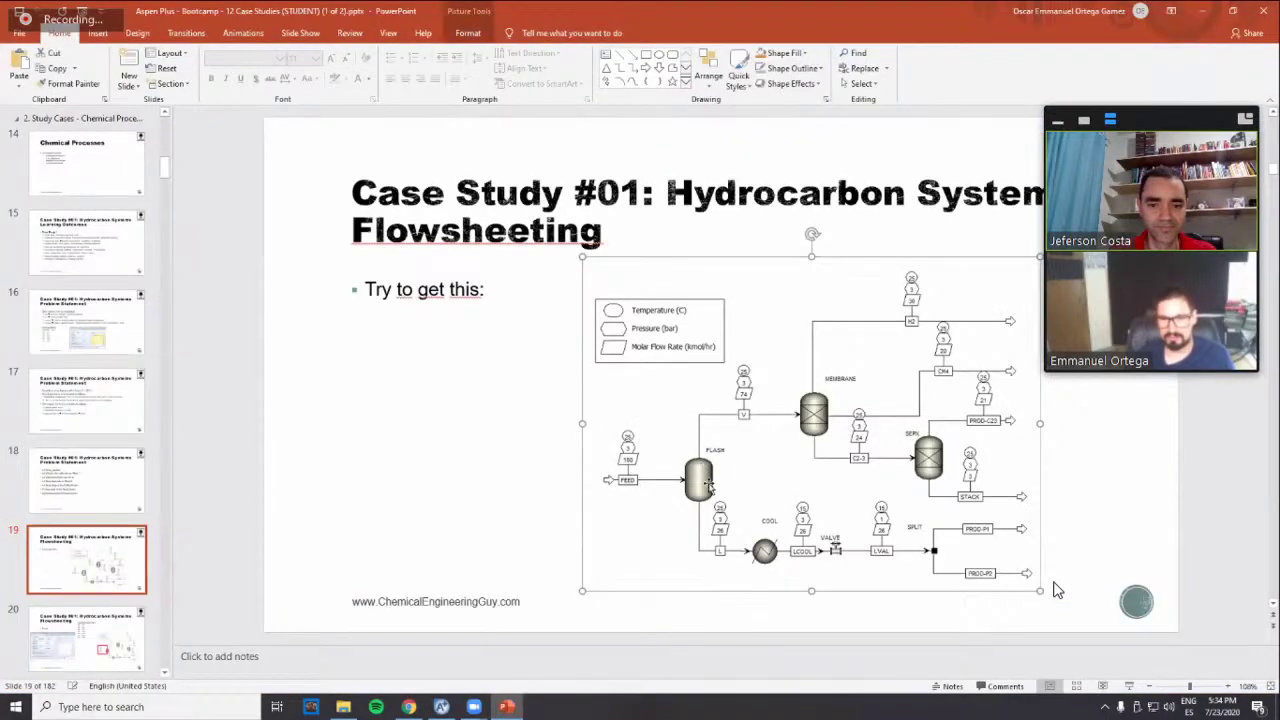
key("alt+Tab")
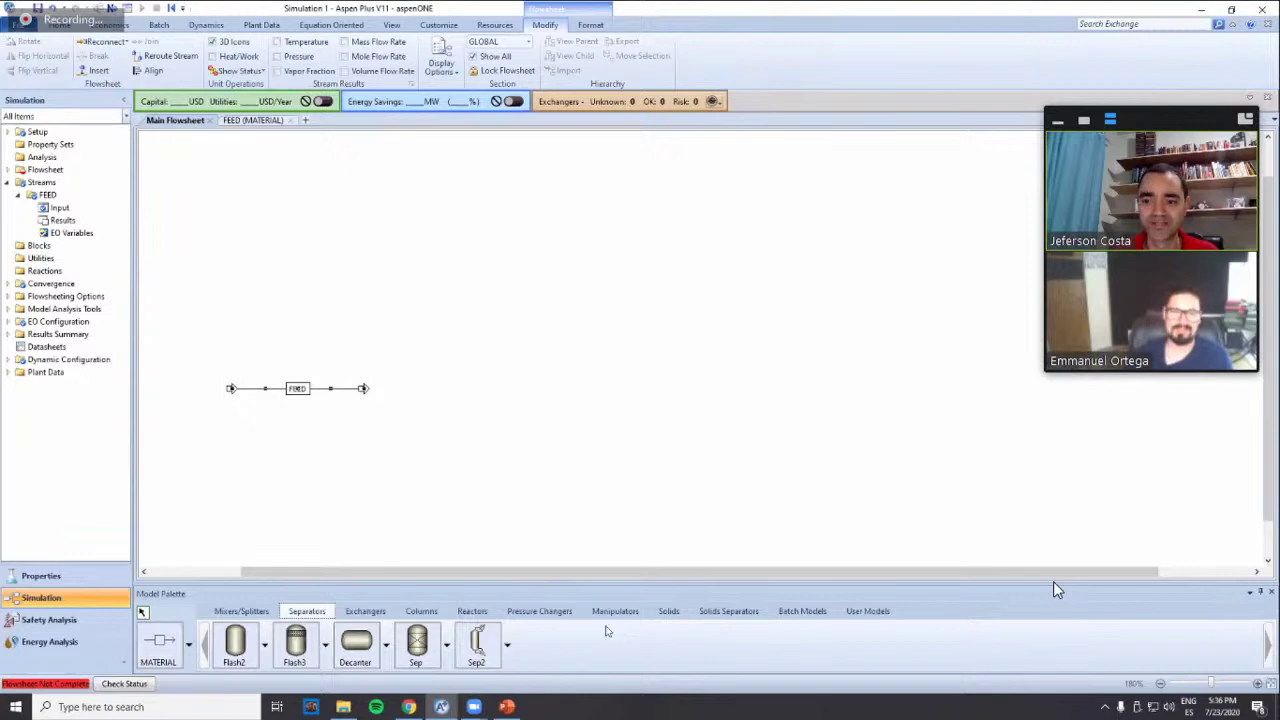
key("alt+Tab")
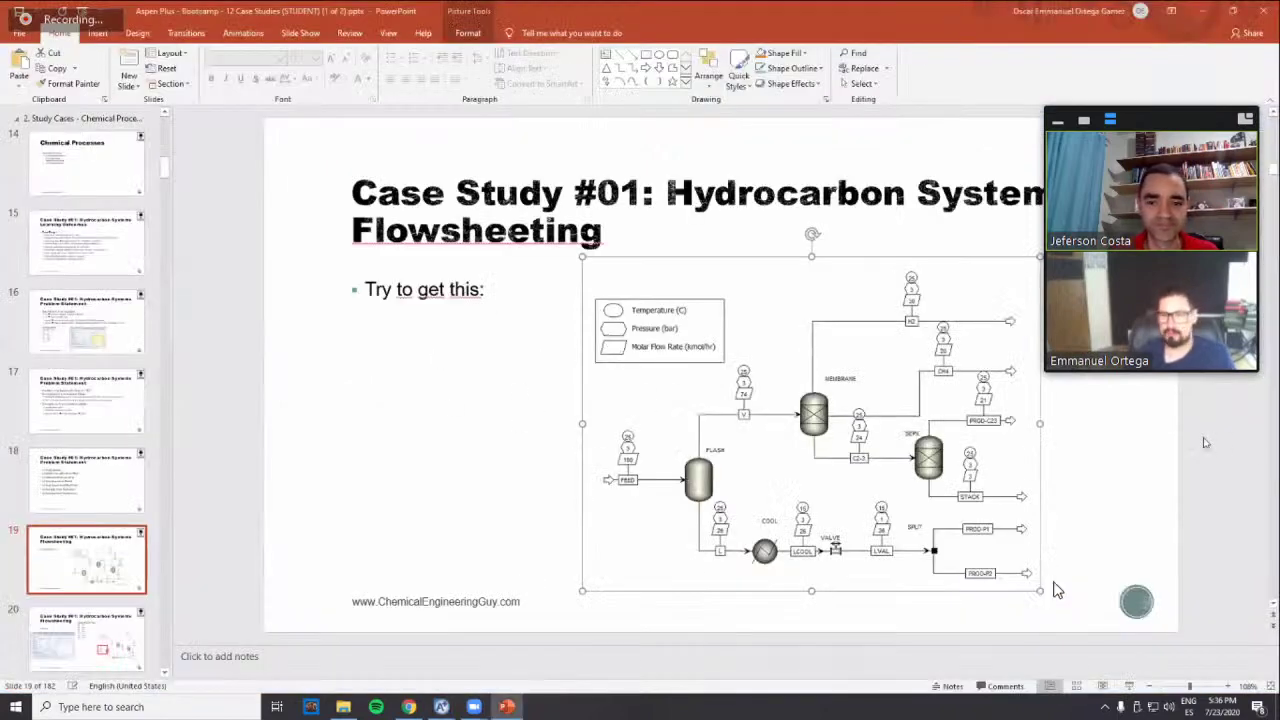
key("alt+Tab")
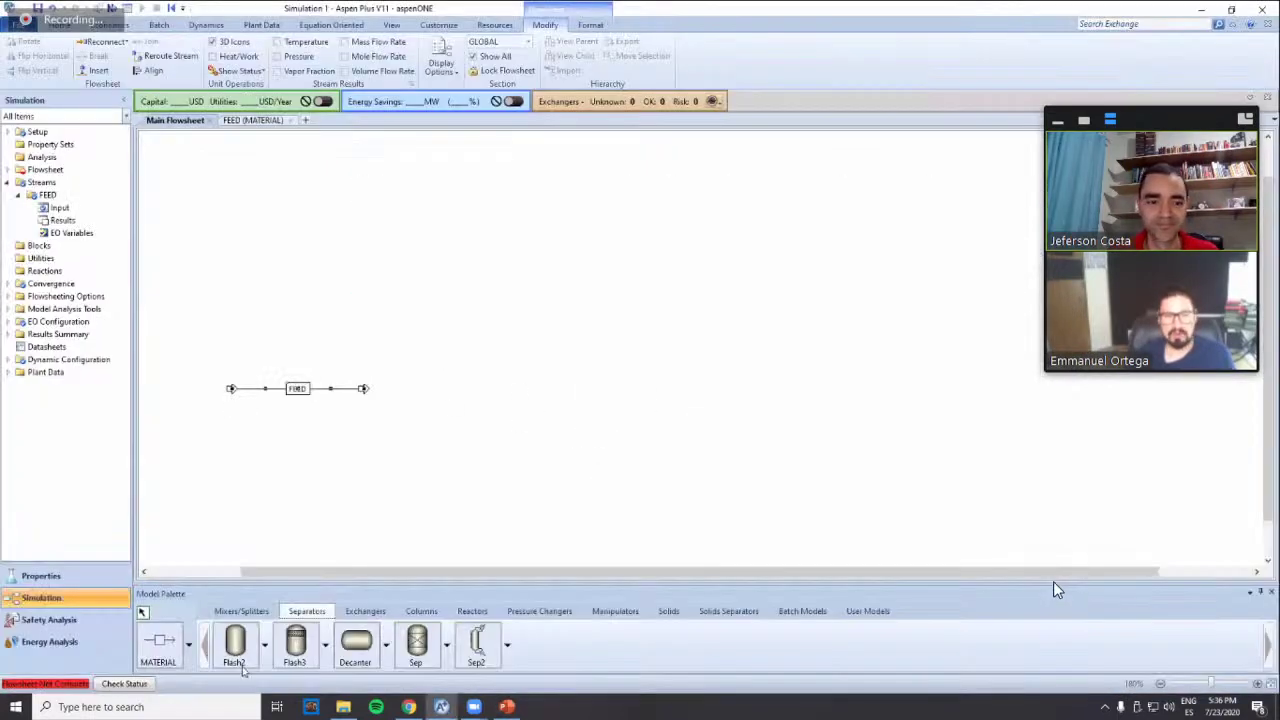
left_click(236, 648)
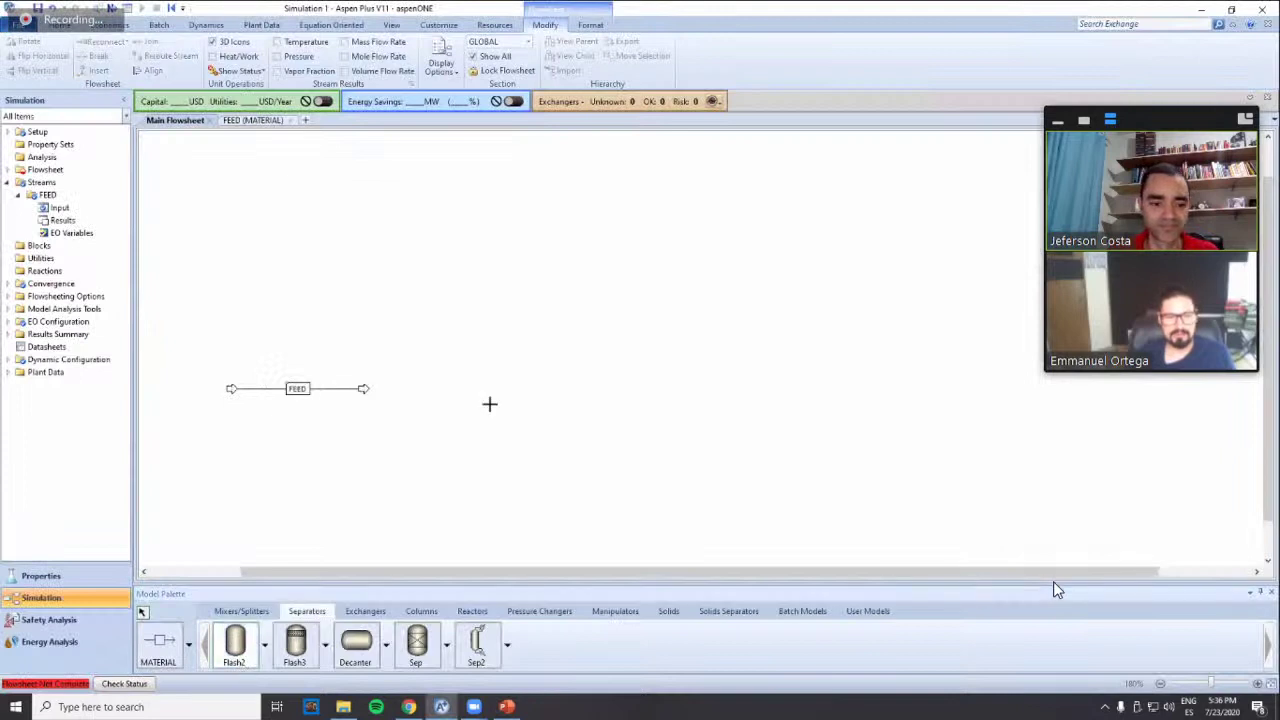
left_click(418, 386)
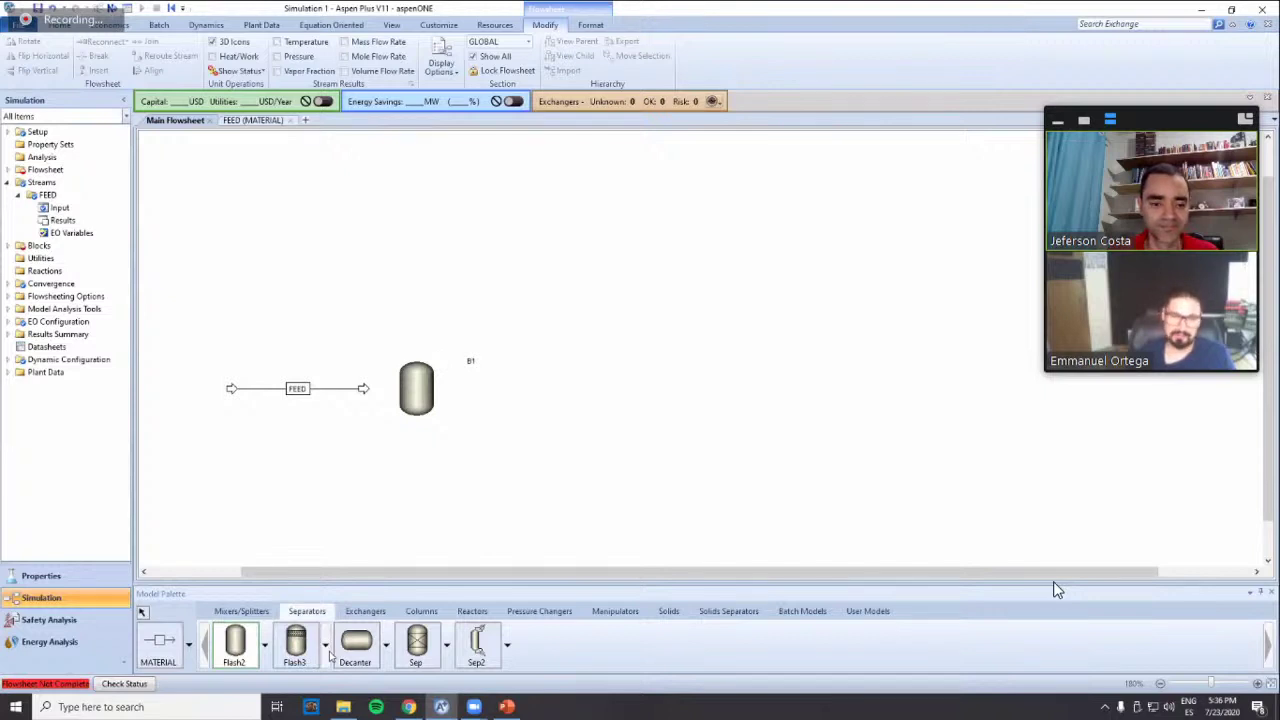
Reconnect the outlet end of the FEED stream to the inlet of the Flash2 block
left_click(365, 395)
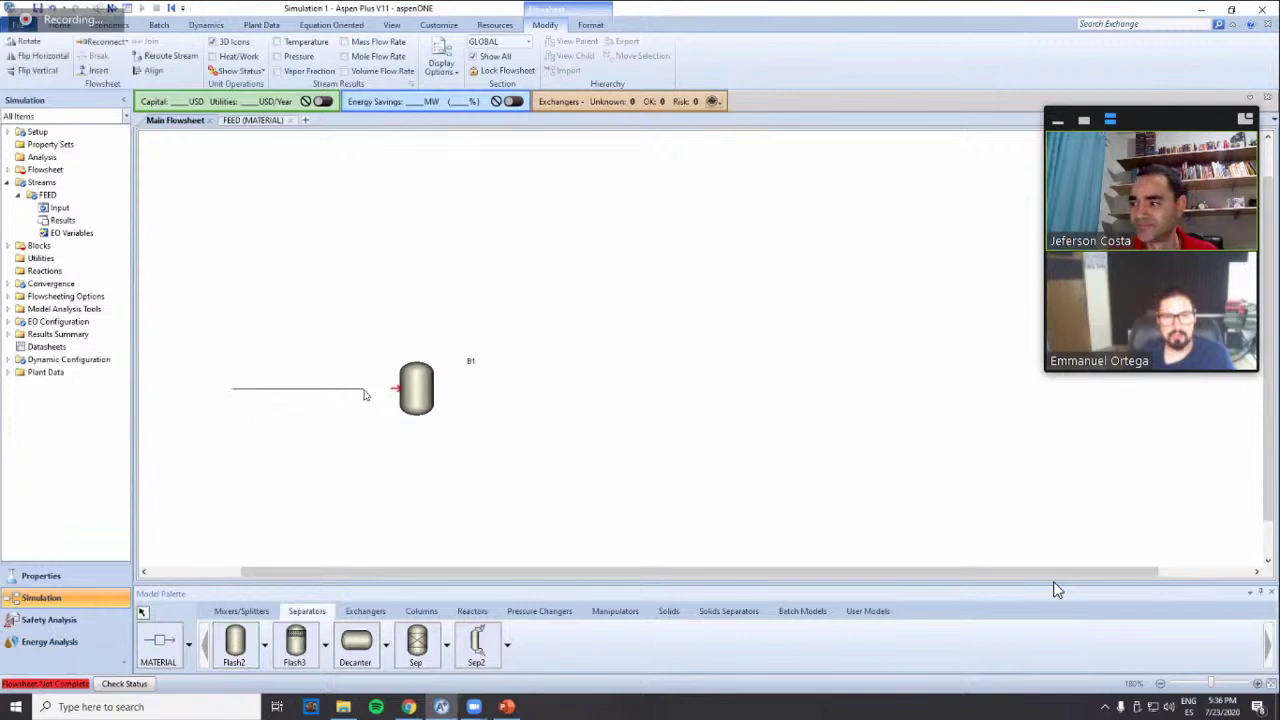
left_click(393, 388)
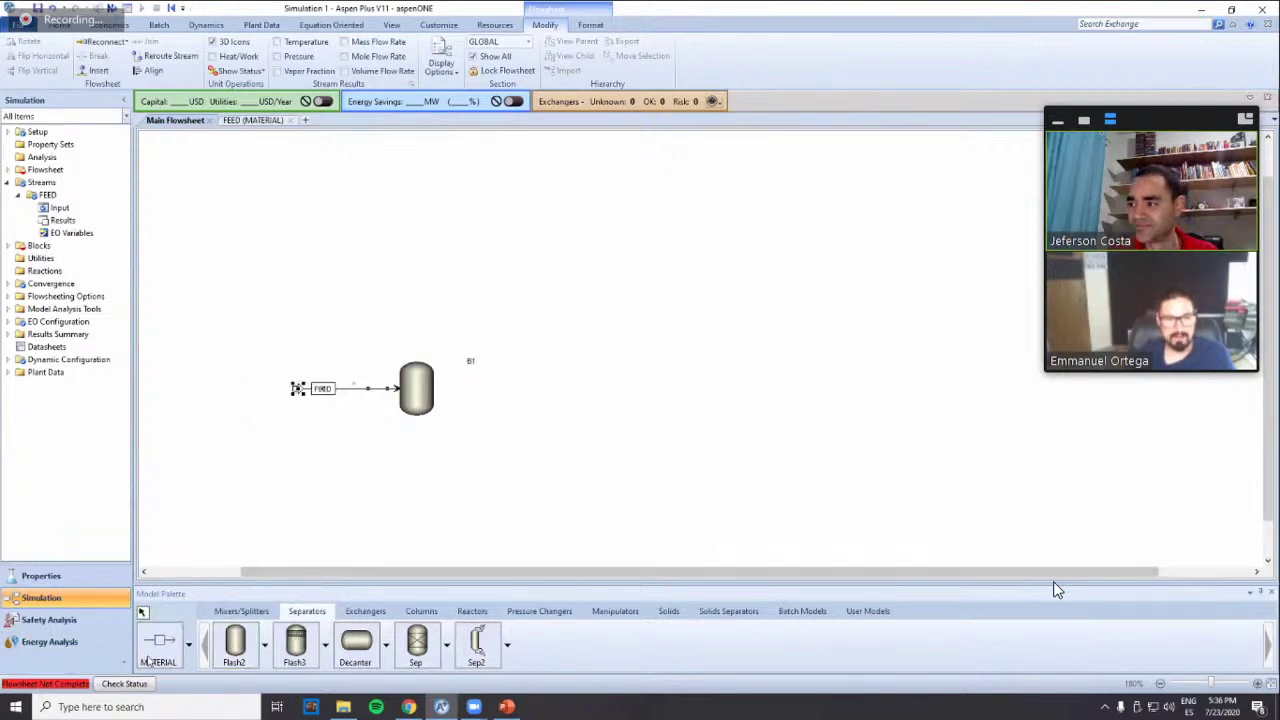
right_click(470, 338)
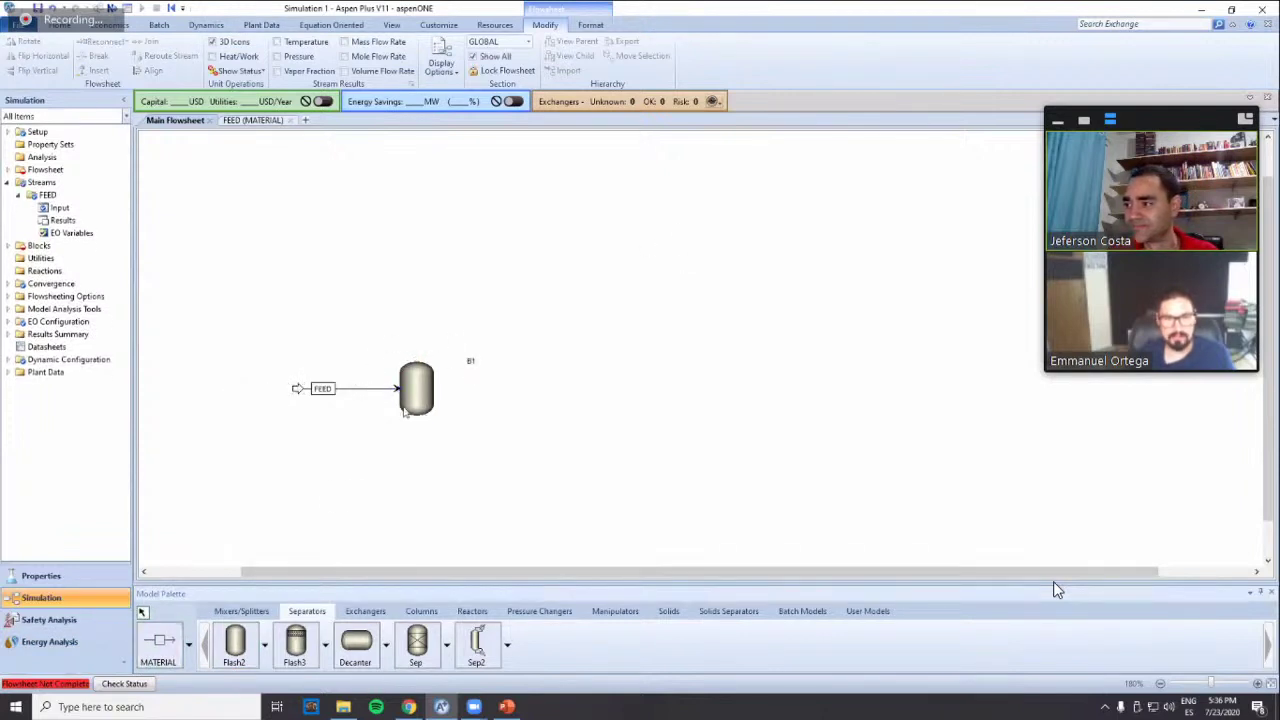
Draw a material stream from the vapor outlet of the Flash2 block and rename it VAP
left_click(158, 645)
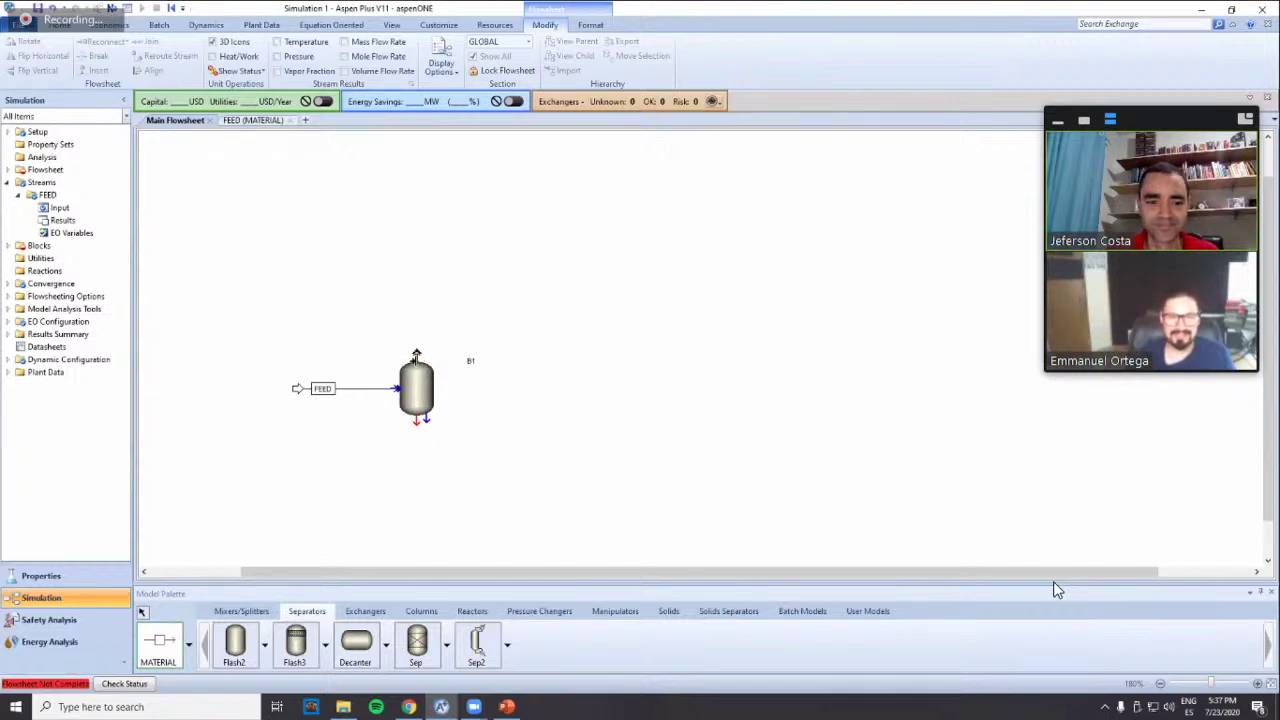
left_click(416, 354)
left_click(515, 296)
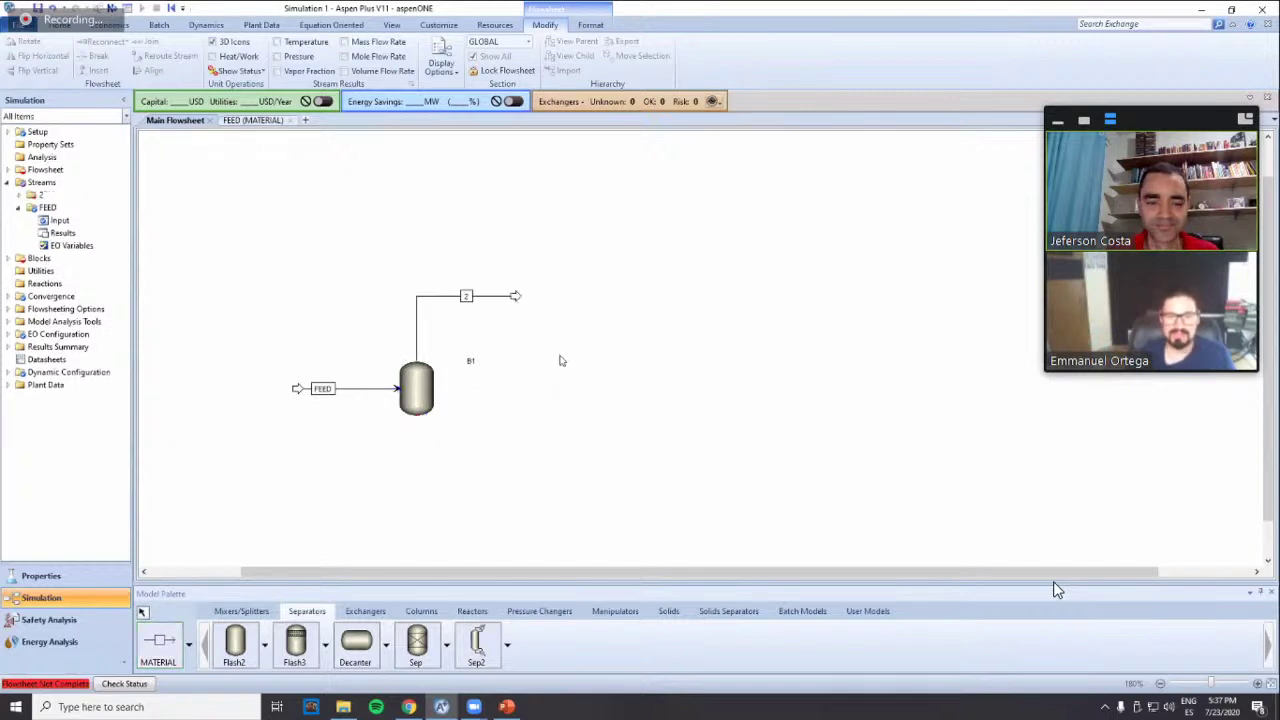
left_click(468, 299)
type("VAP")
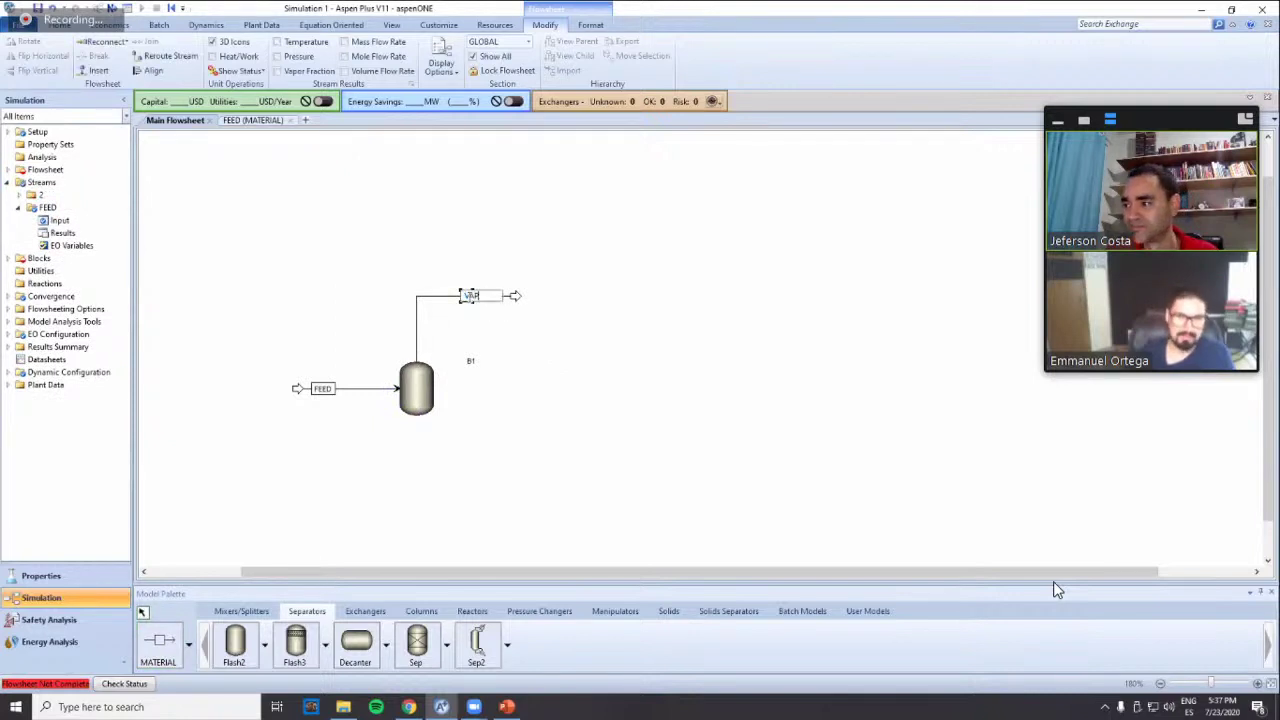
left_click(839, 343)
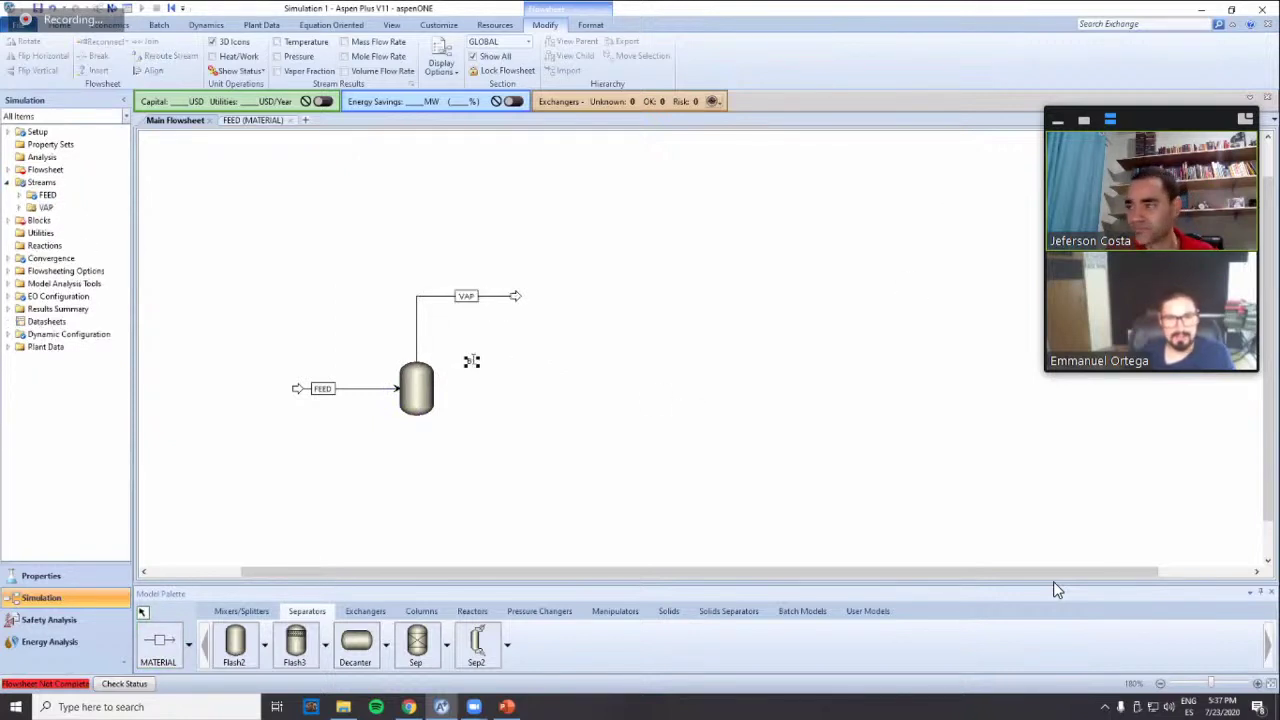
Rename the Flash2 block FLASH
left_click(471, 361)
type("FLASH")
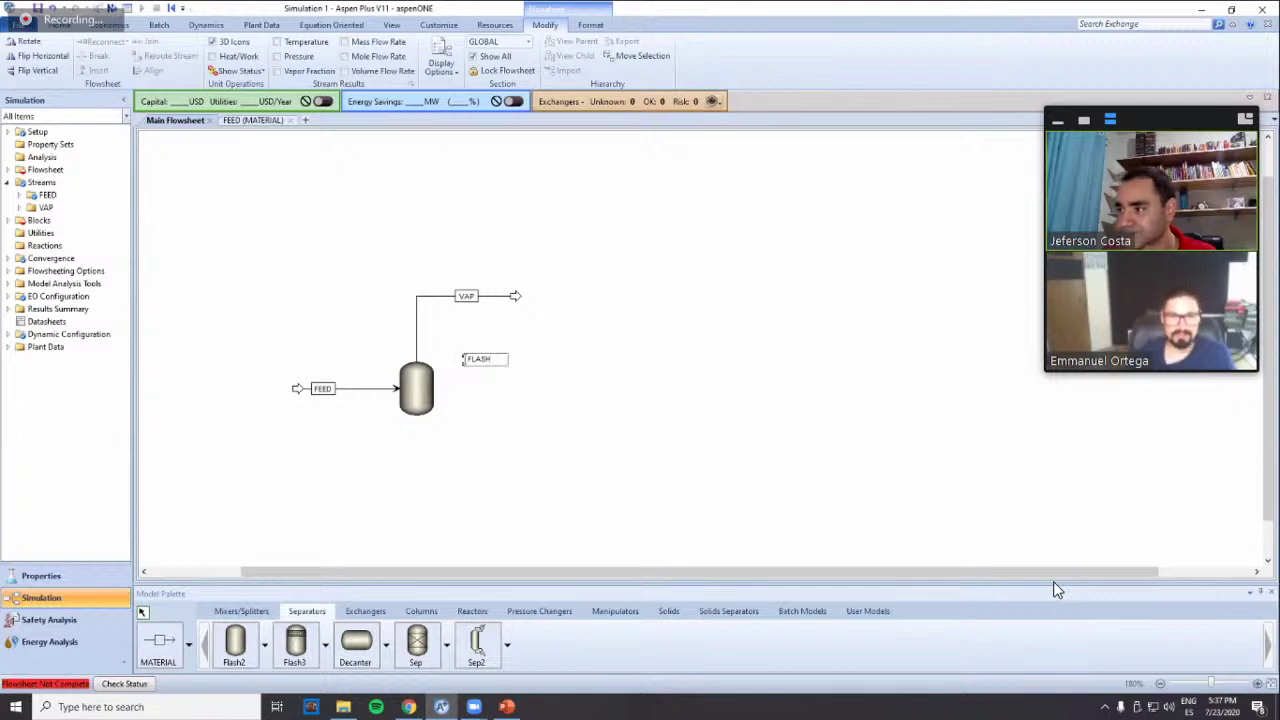
left_click(753, 354)
Draw a material stream from the liquid outlet of FLASH, rename it LIQ, and compare with the PowerPoint flowsheet
left_click(160, 645)
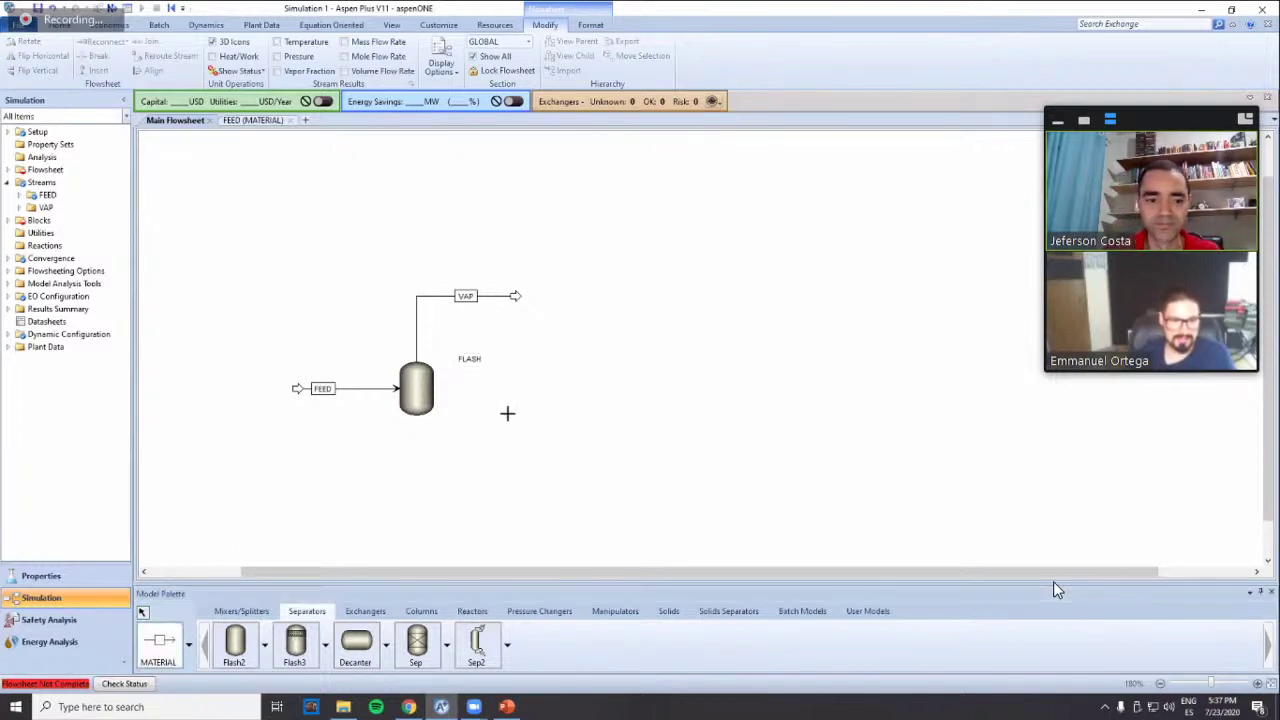
left_click(415, 420)
left_click(557, 457)
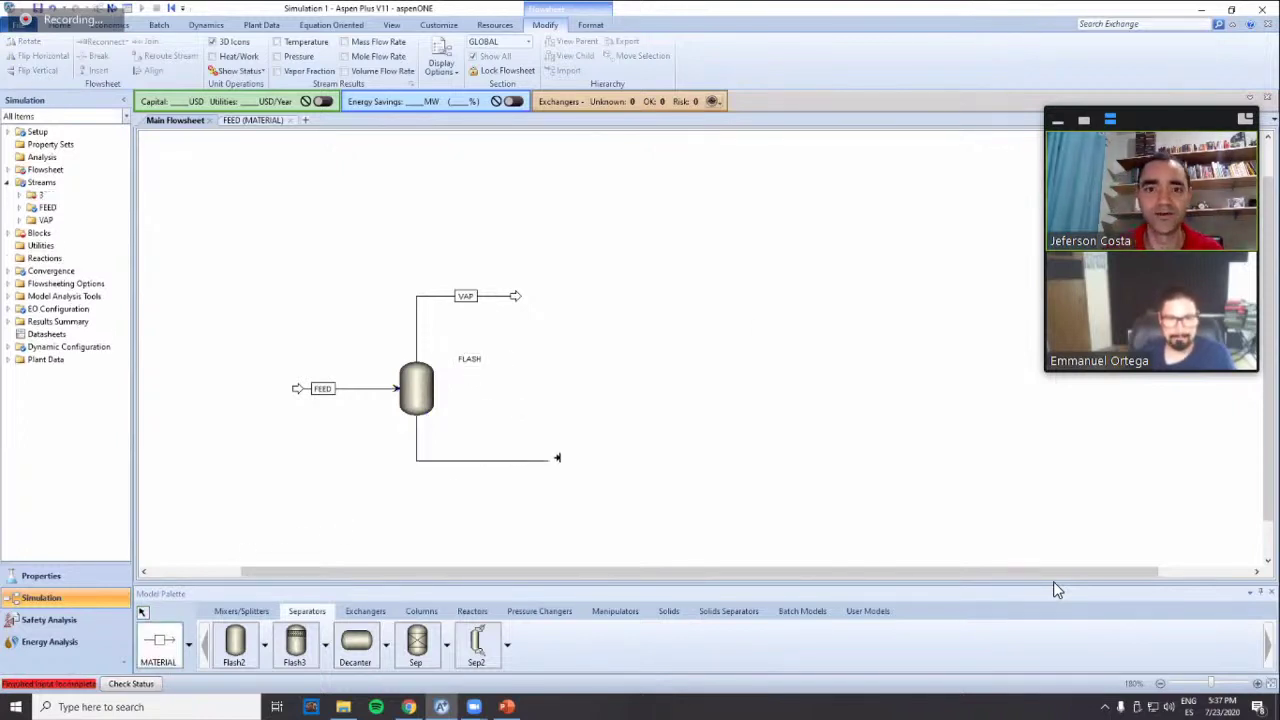
left_click(490, 454)
type("LIQ")
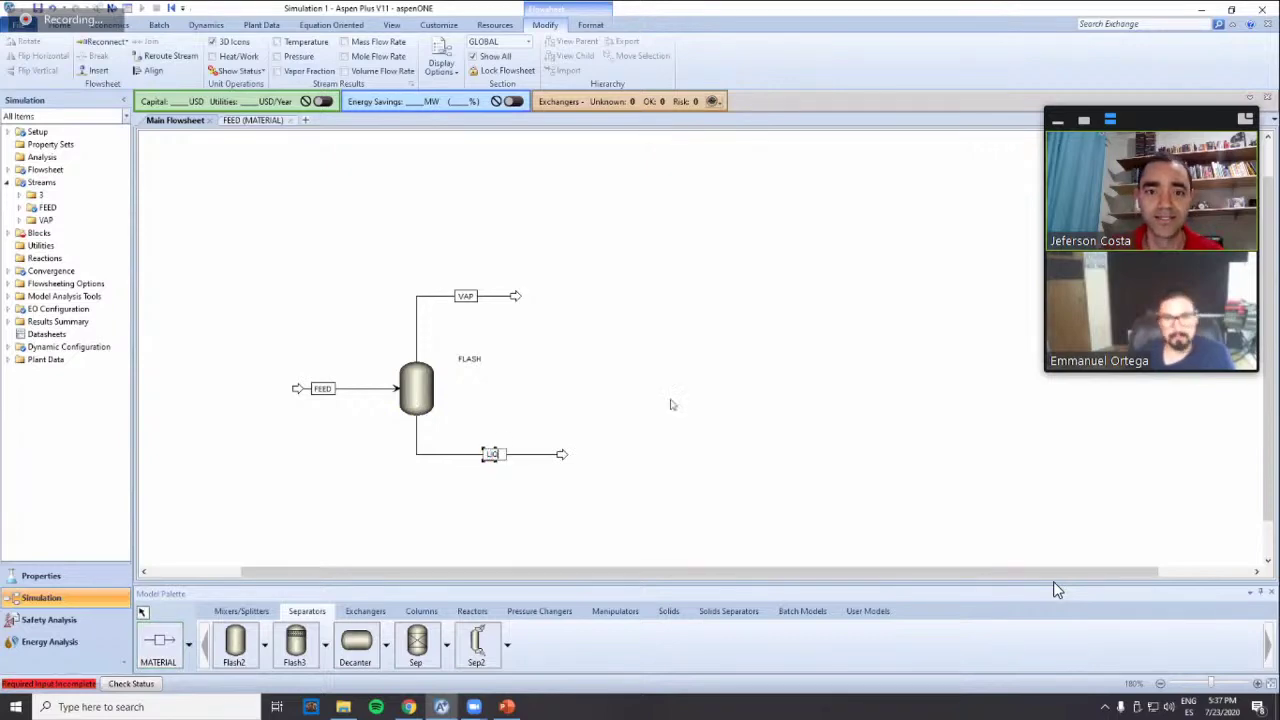
key("alt+Tab")
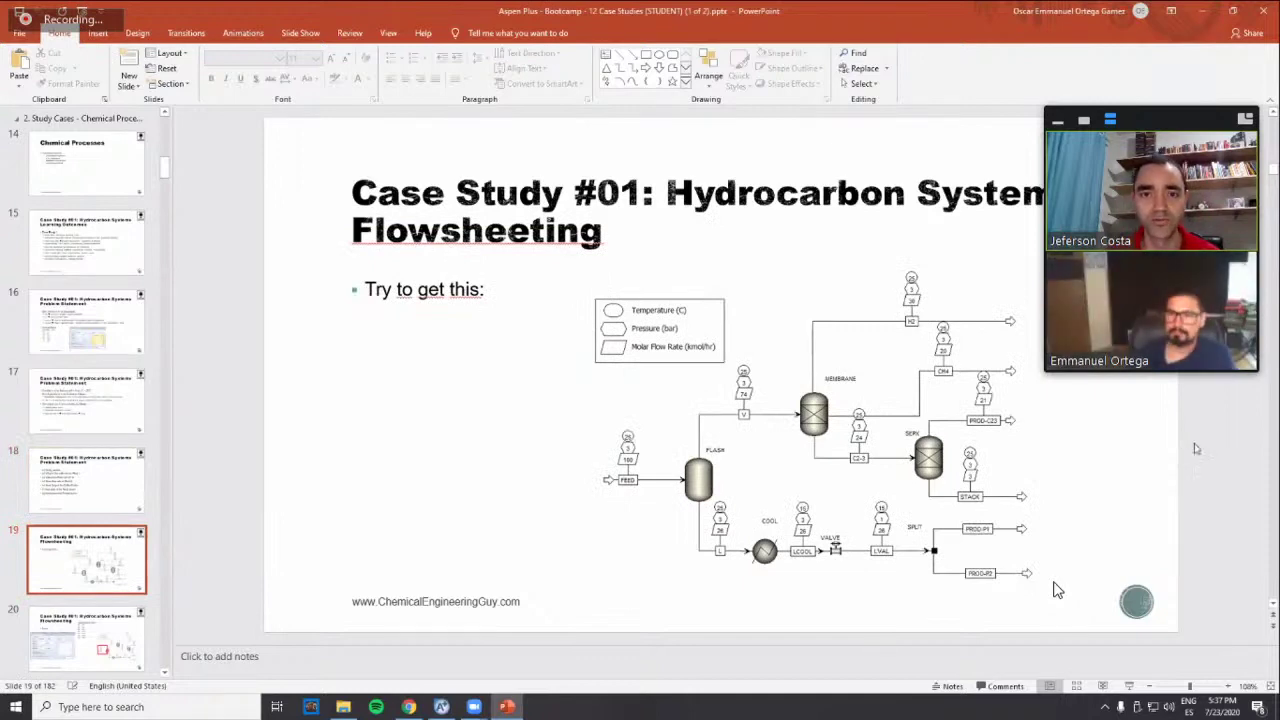
key("alt+Tab")
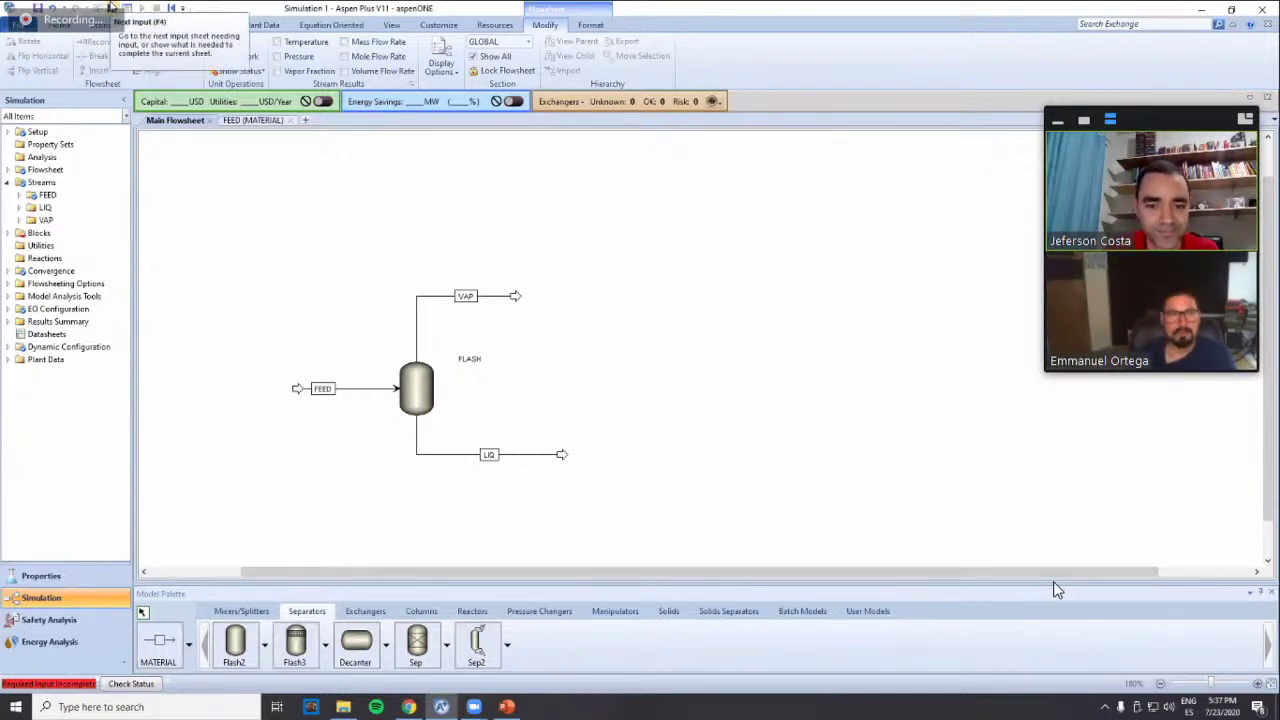
Specify the FLASH block by duty and pressure instead of temperature and pressure, and set its duty to 0 cal/sec
key("F4")
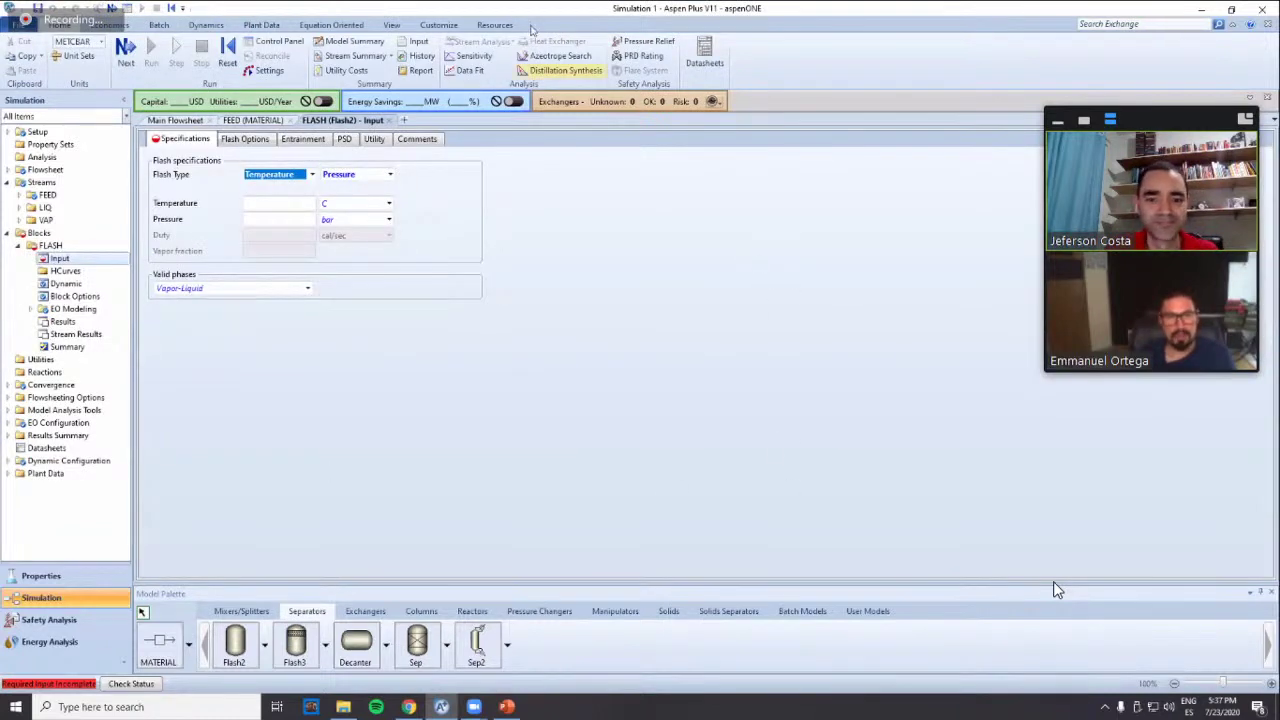
key("alt")
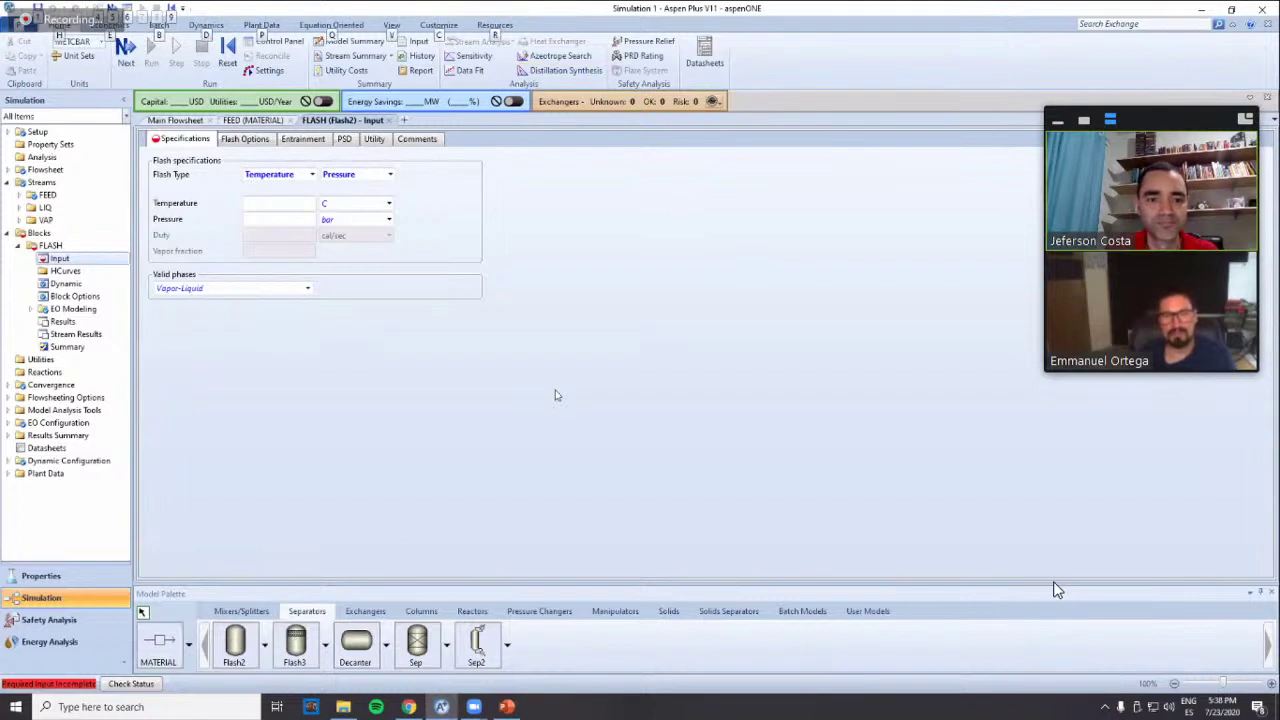
key("alt")
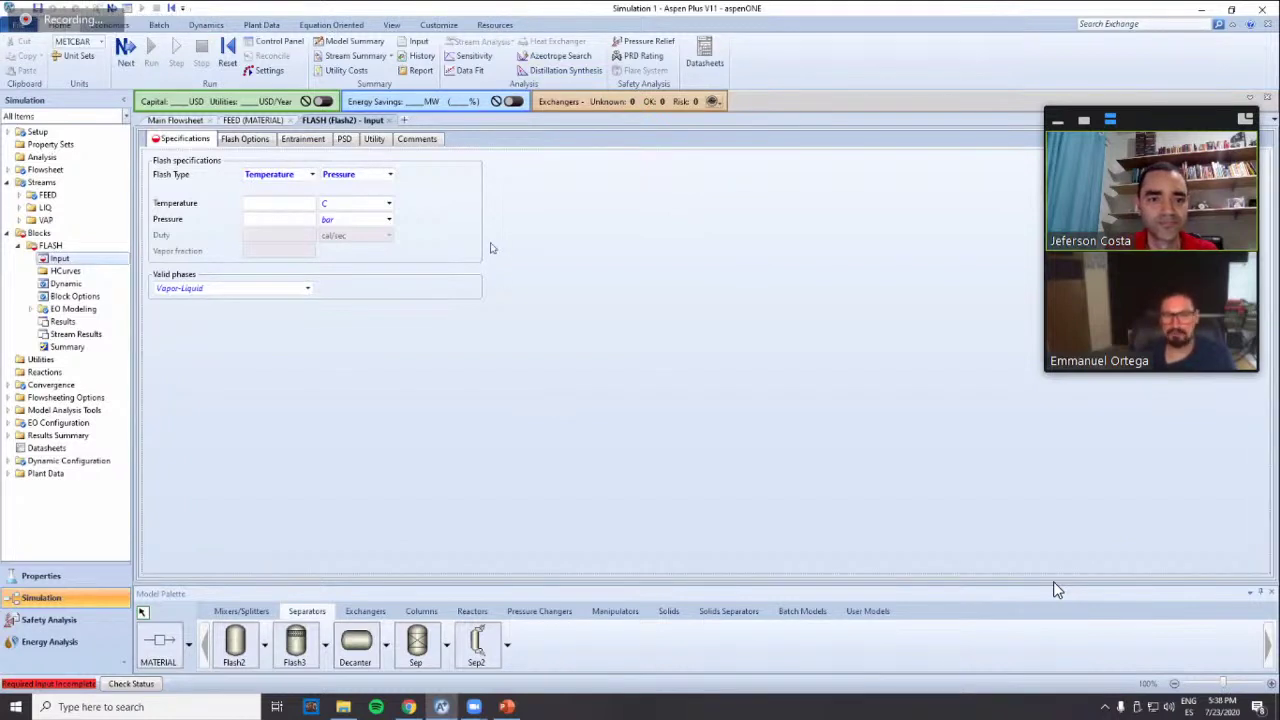
key("alt+Tab")
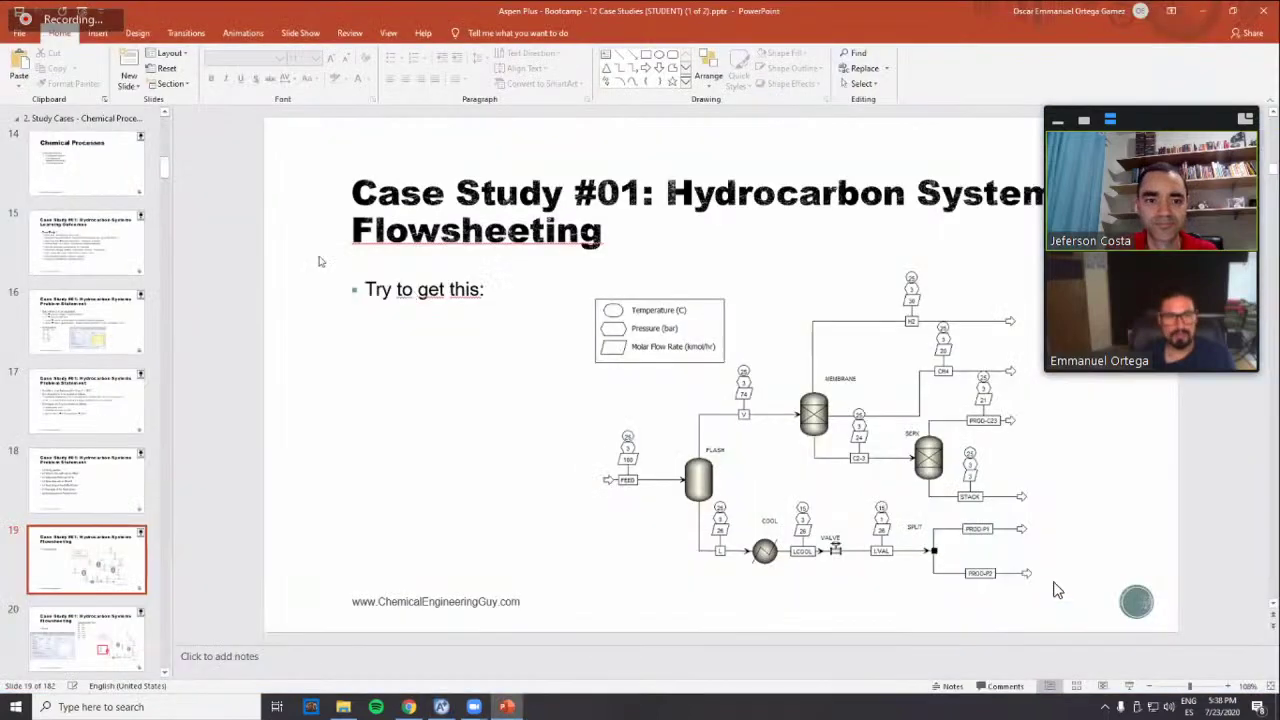
key("alt+Tab")
key("alt+Down")
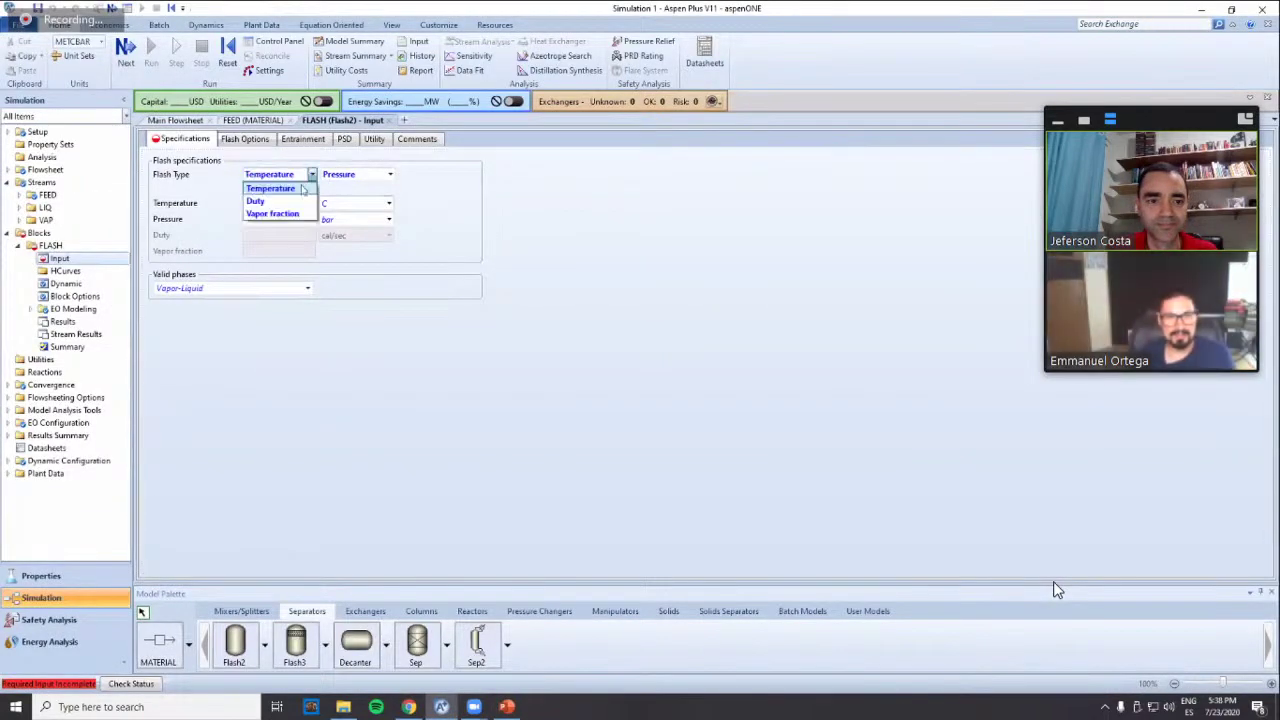
left_click(257, 202)
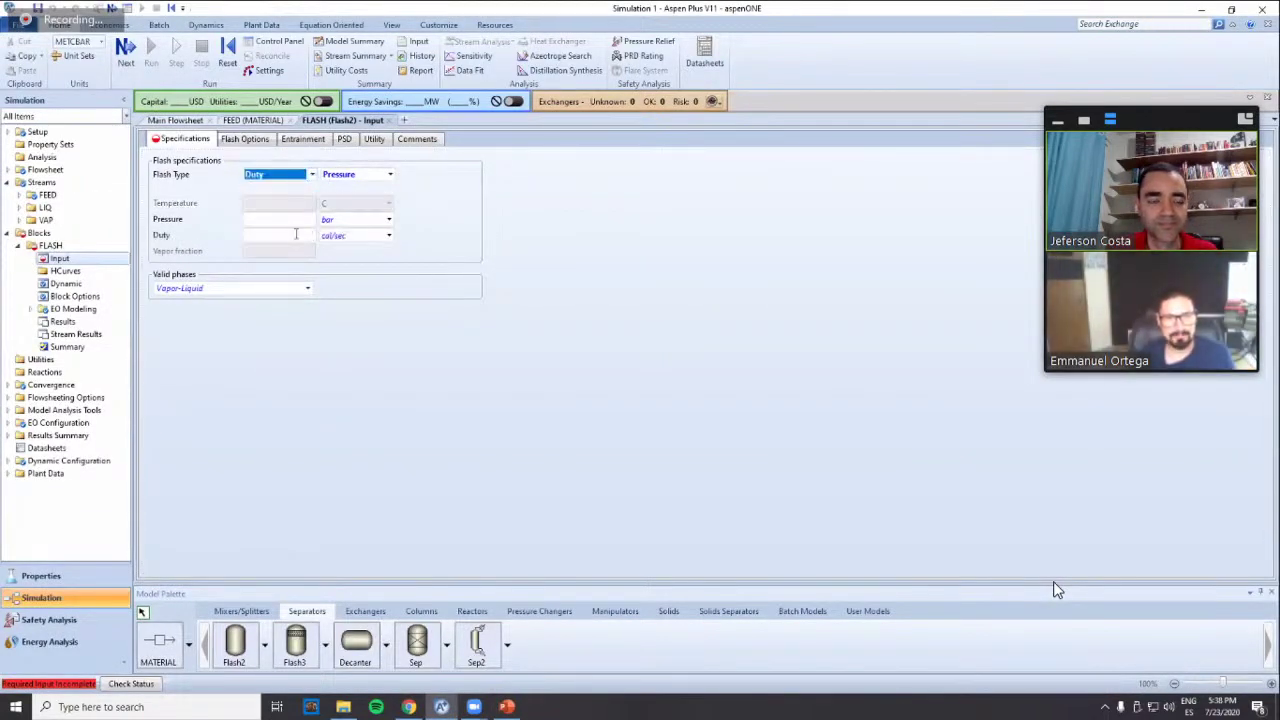
left_click(300, 234)
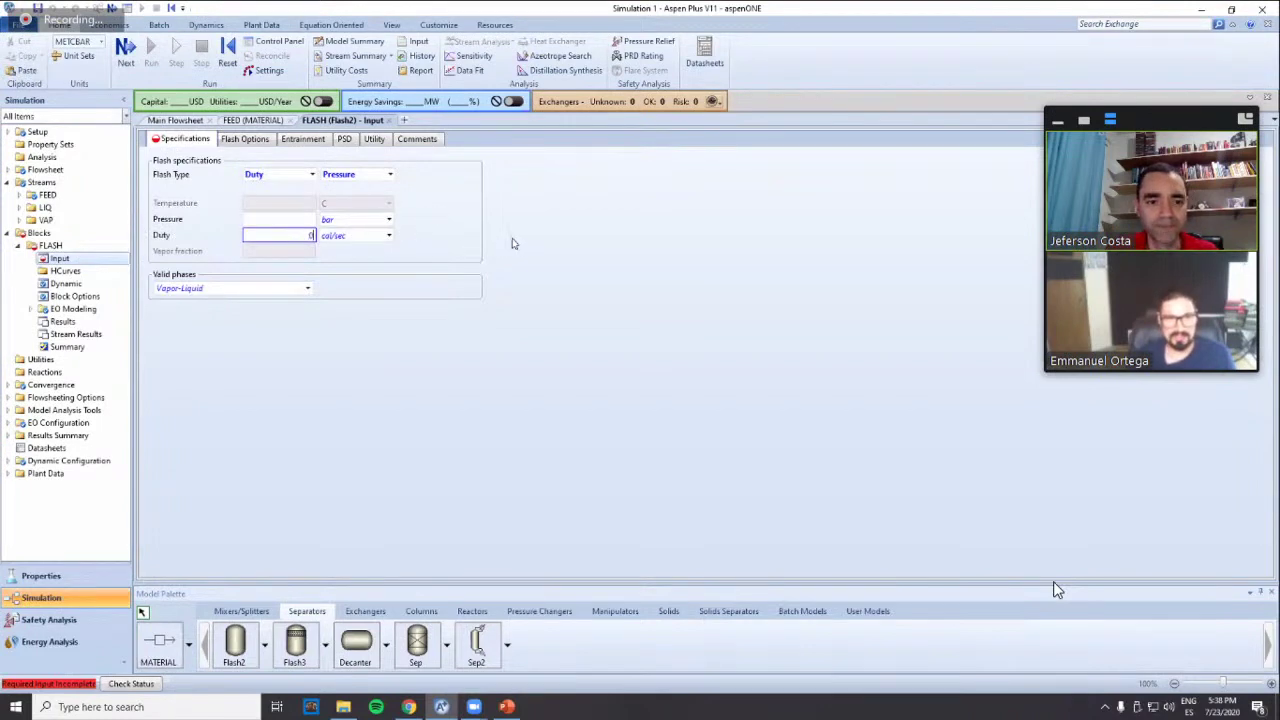
Set the FLASH block's pressure to 0 bar, consulting the Case Study #01 flowsheet in PowerPoint
key("shift+Tab")
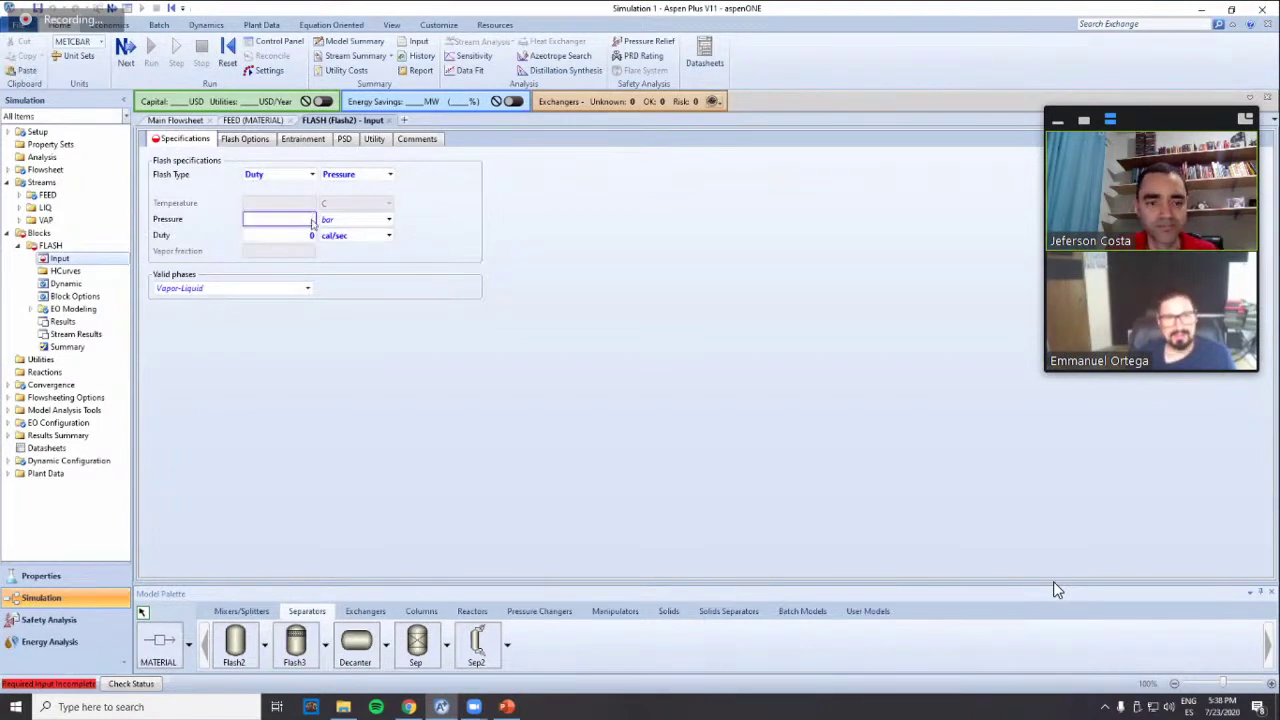
key("alt+Tab")
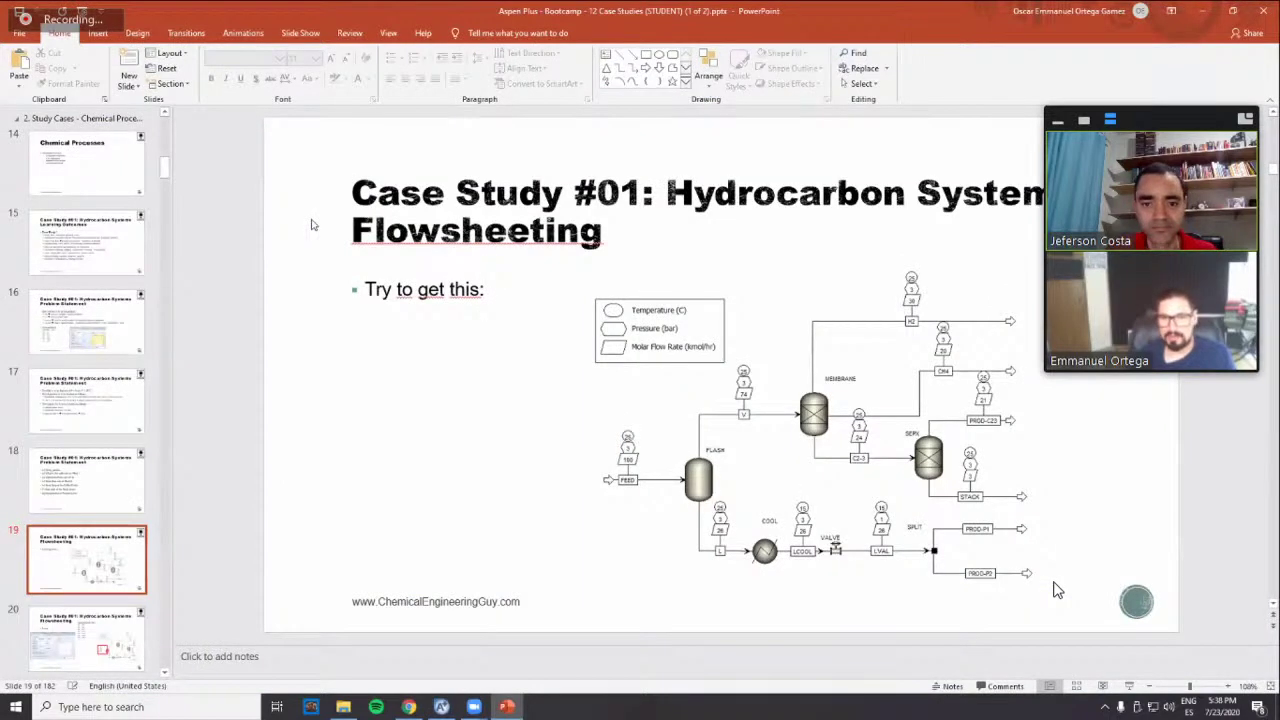
key("alt+Tab")
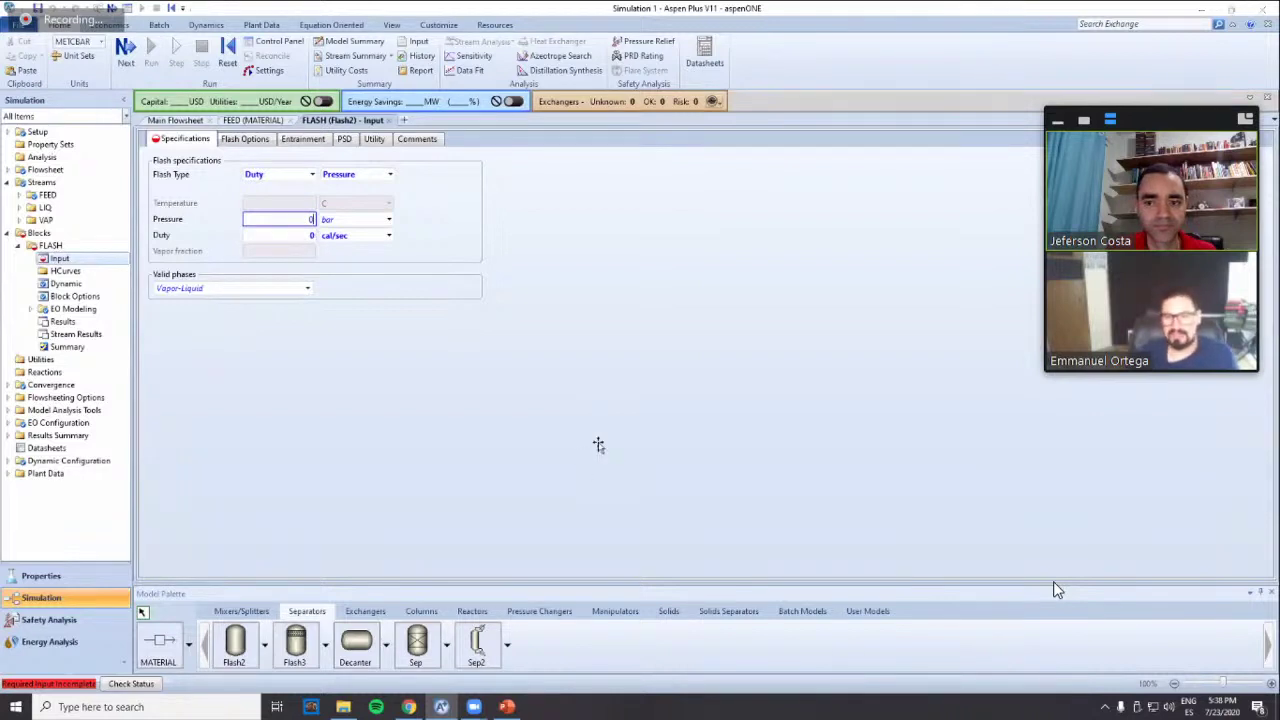
key("alt+Tab")
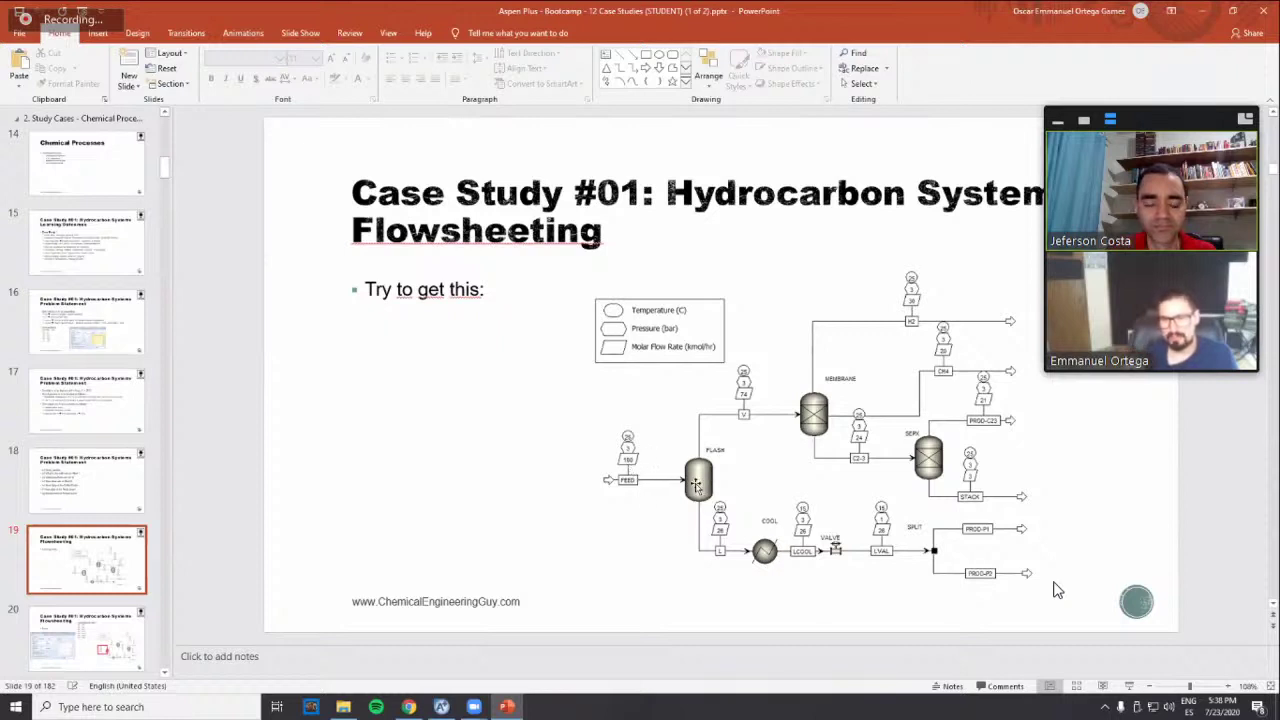
key("alt+Tab")
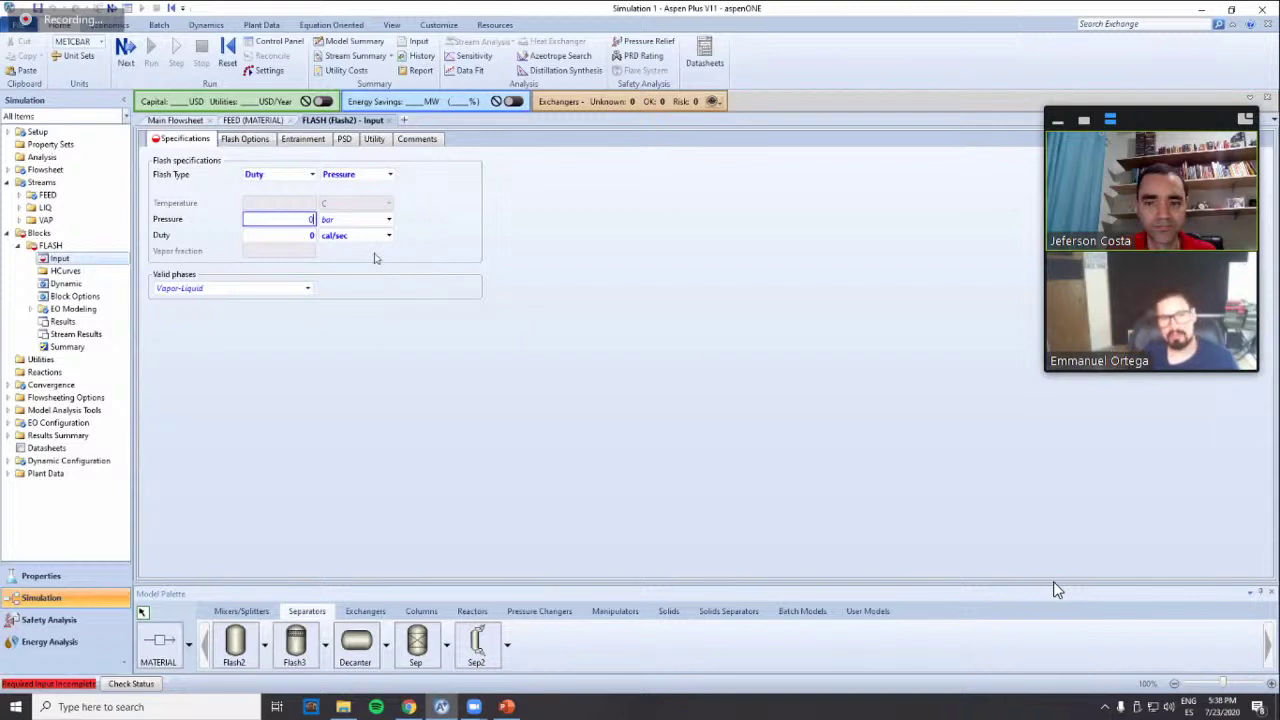
key("alt+Tab")
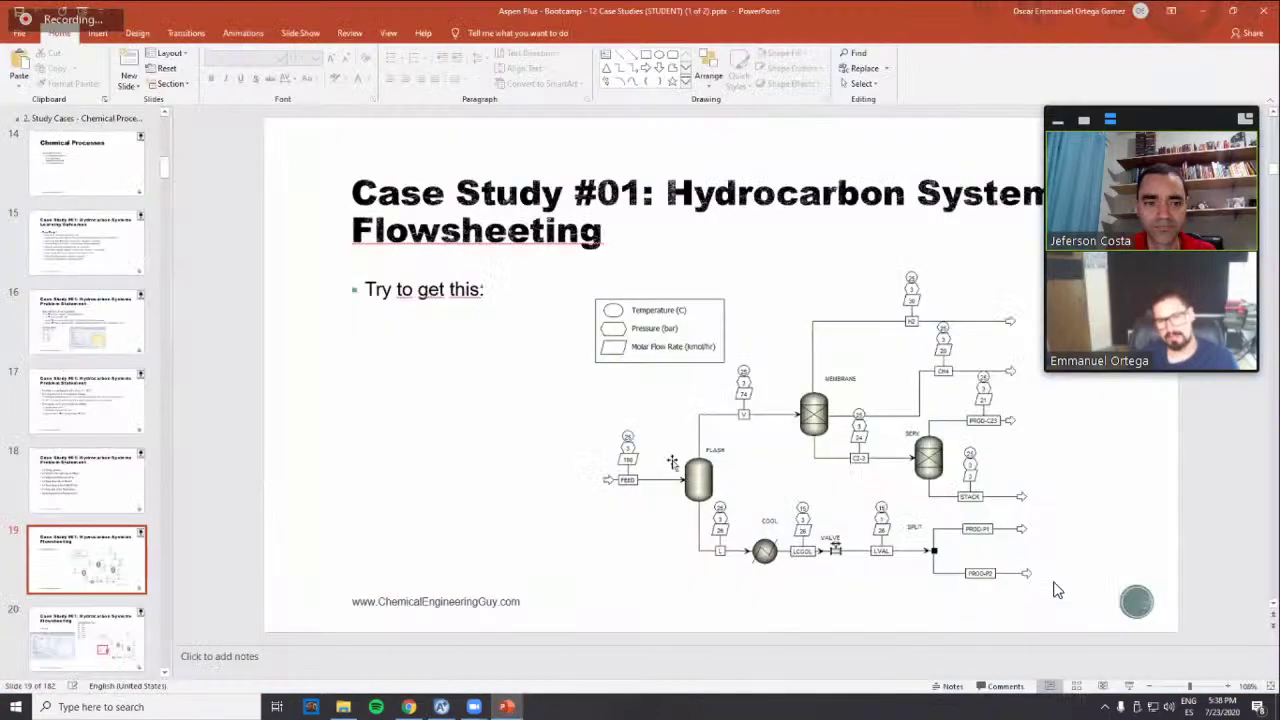
key("alt+Tab")
key("alt+Tab")
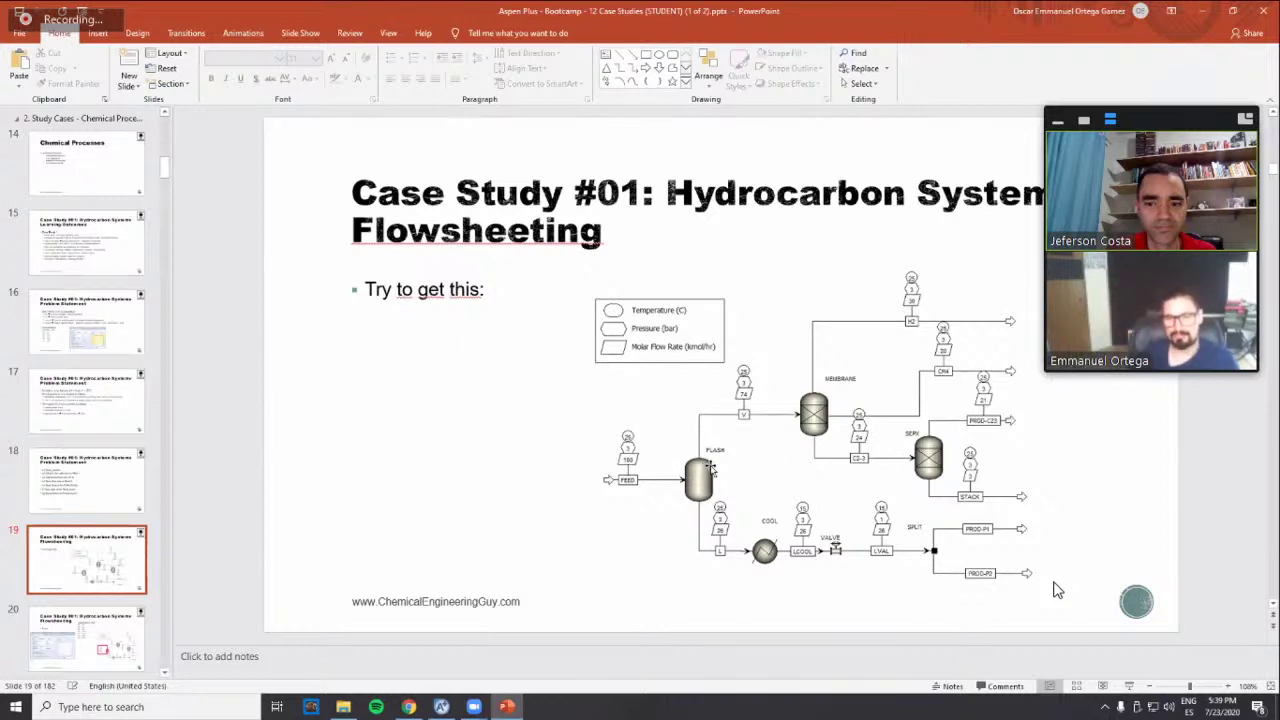
key("alt")
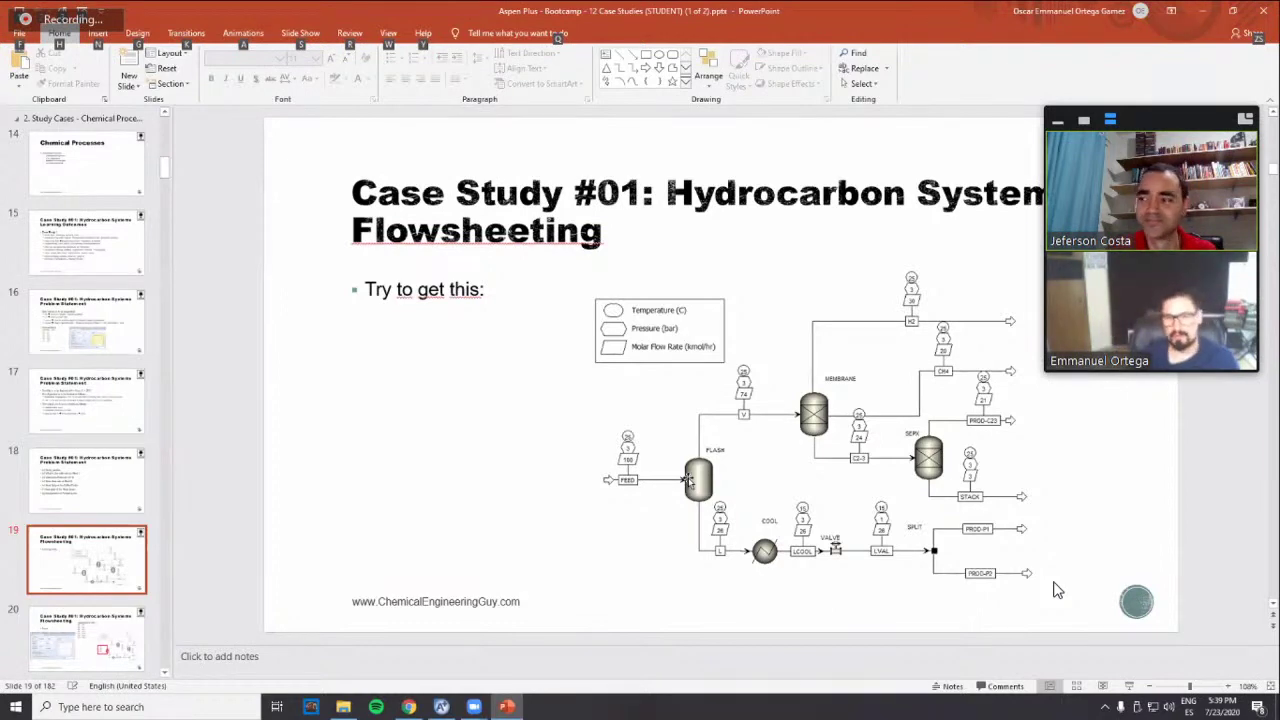
key("alt+Tab")
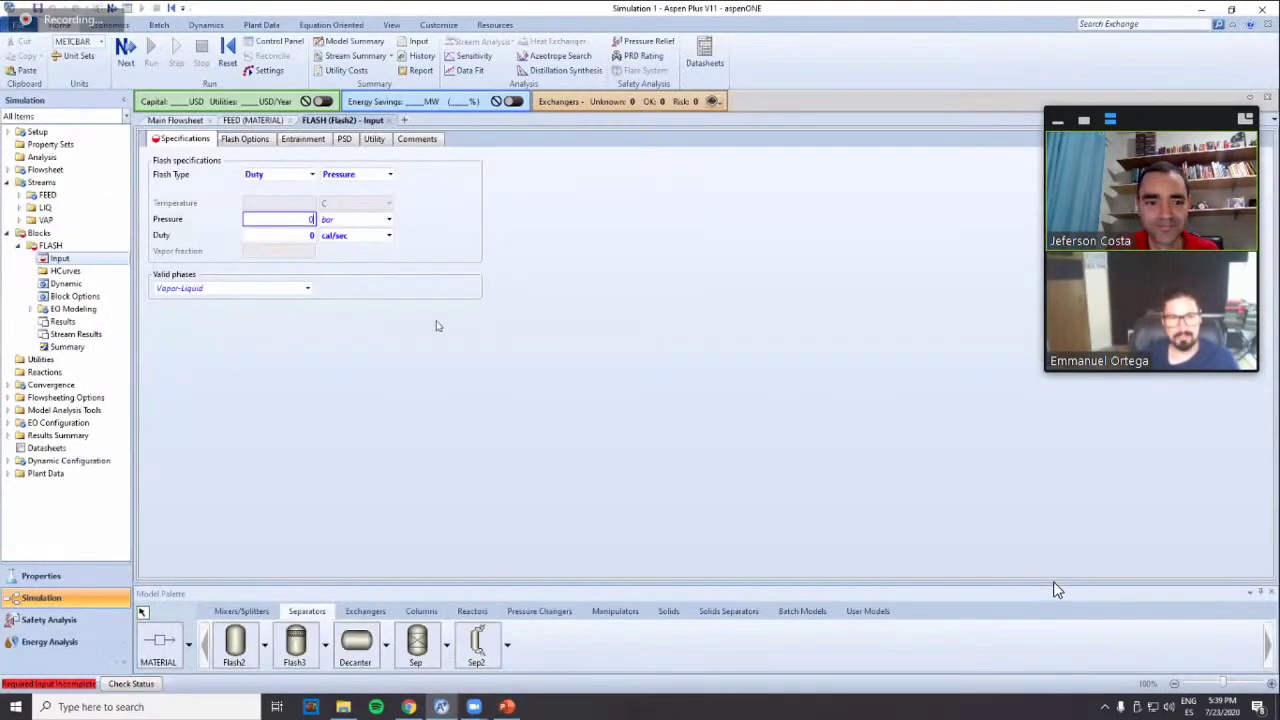
key("Return")
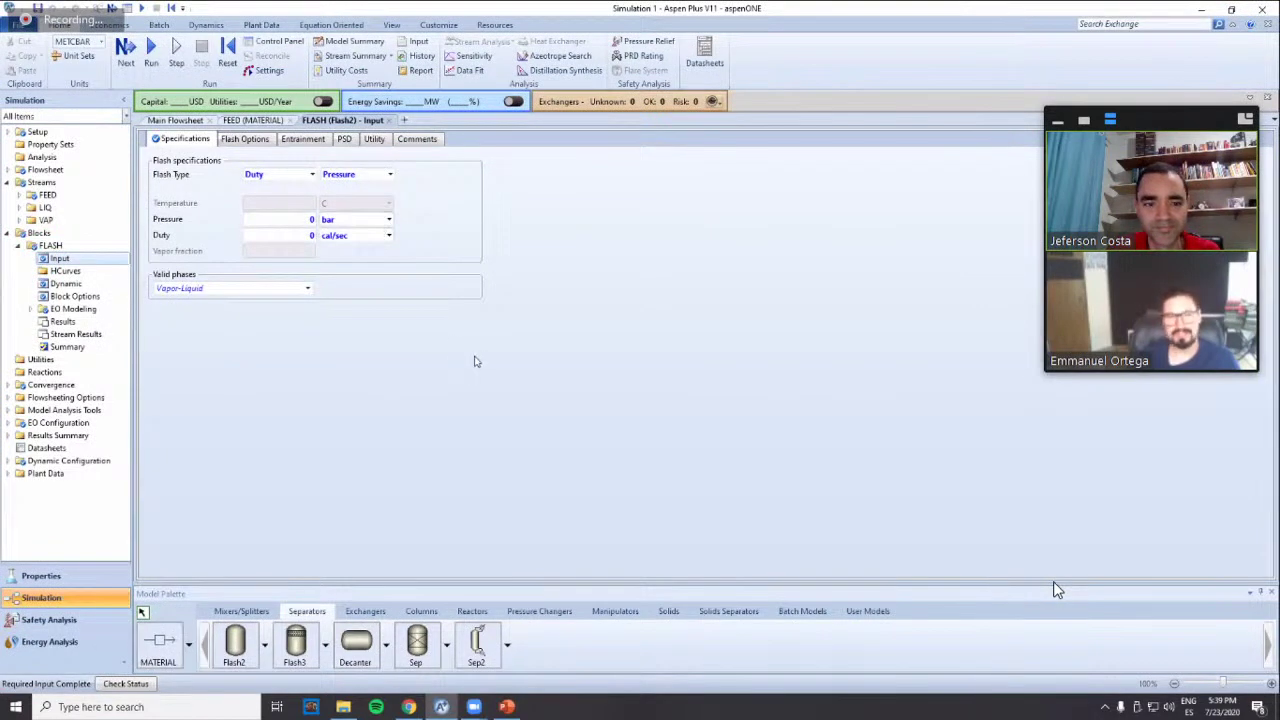
Run the simulation from the main flowsheet and review the run messages for warnings and errors
left_click(175, 120)
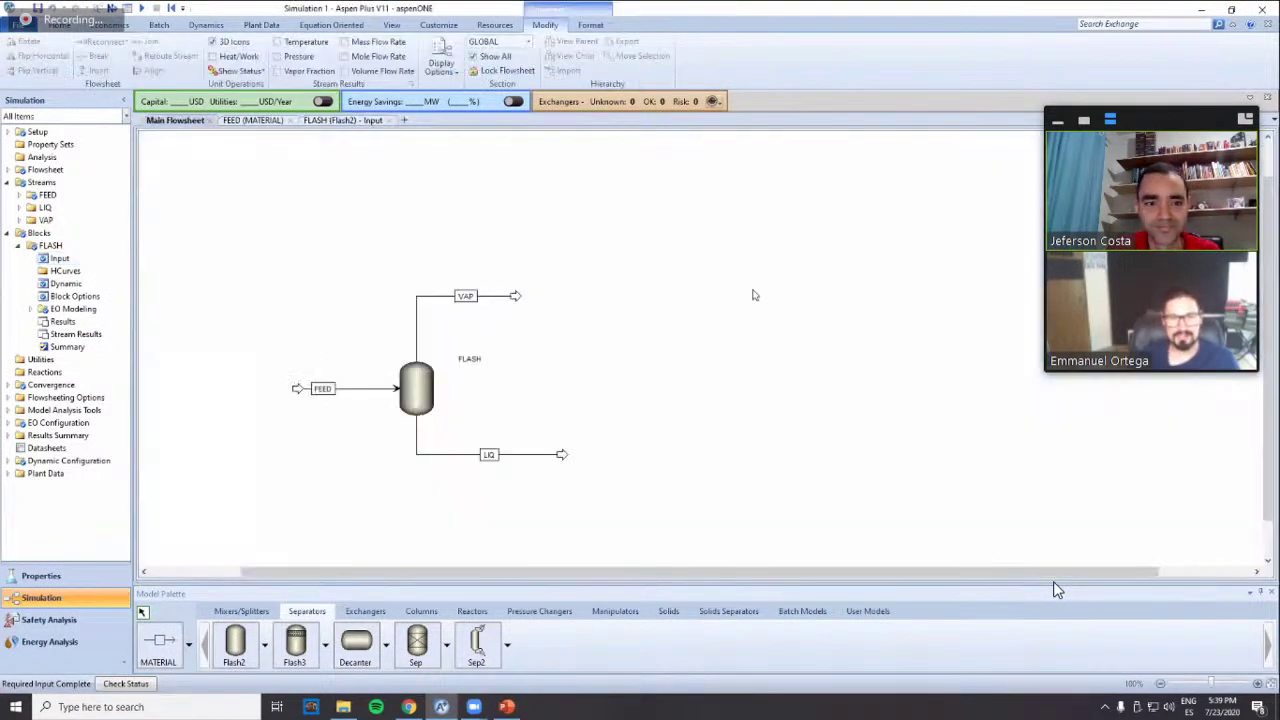
key("F4")
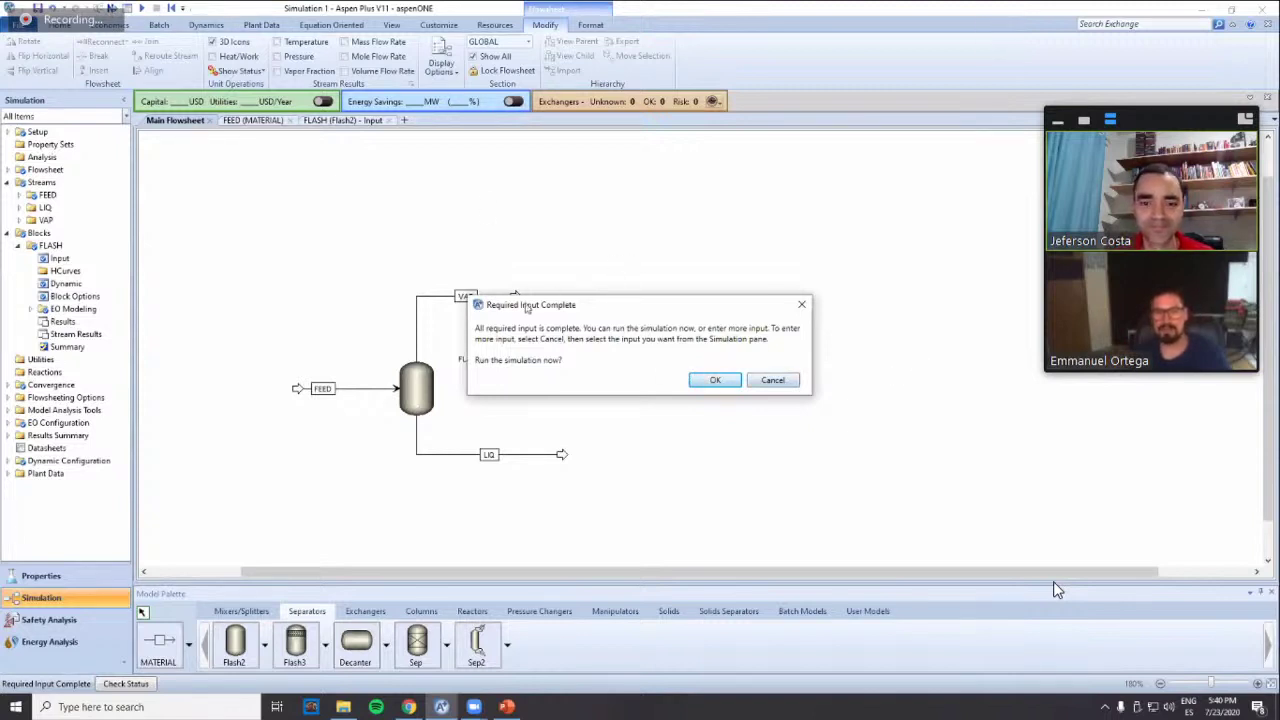
left_click(704, 382)
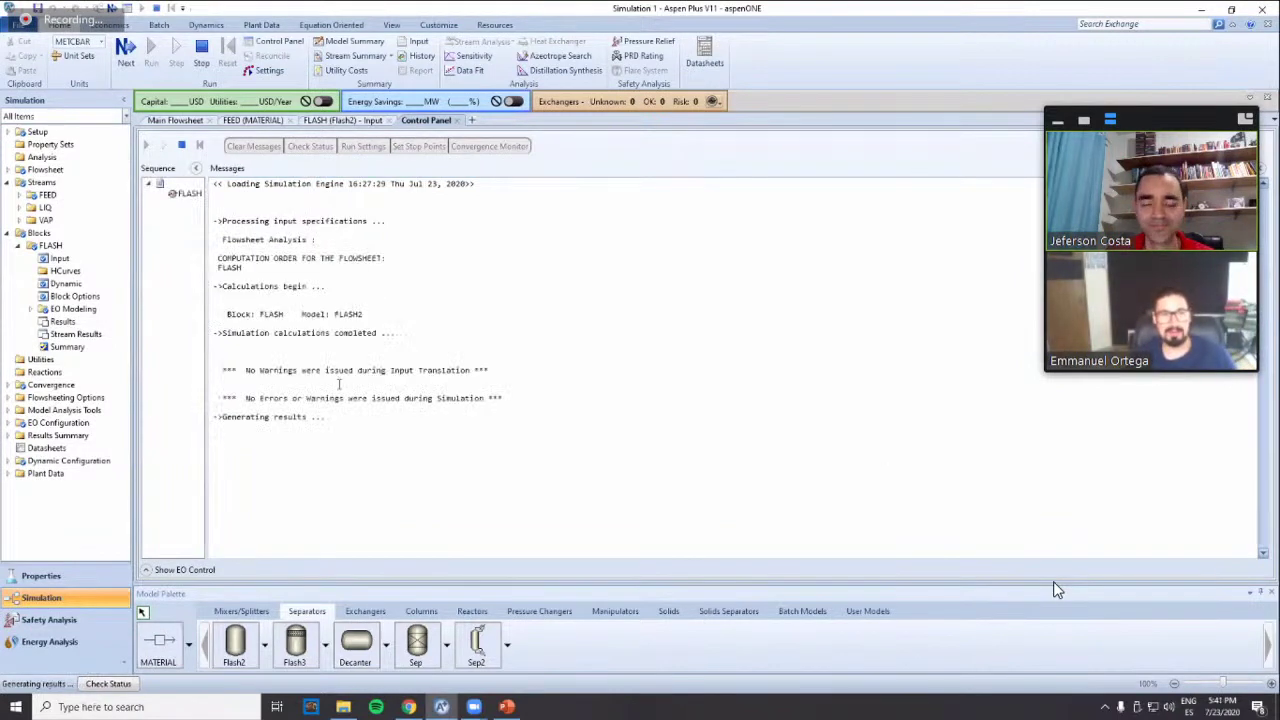
left_click(298, 370)
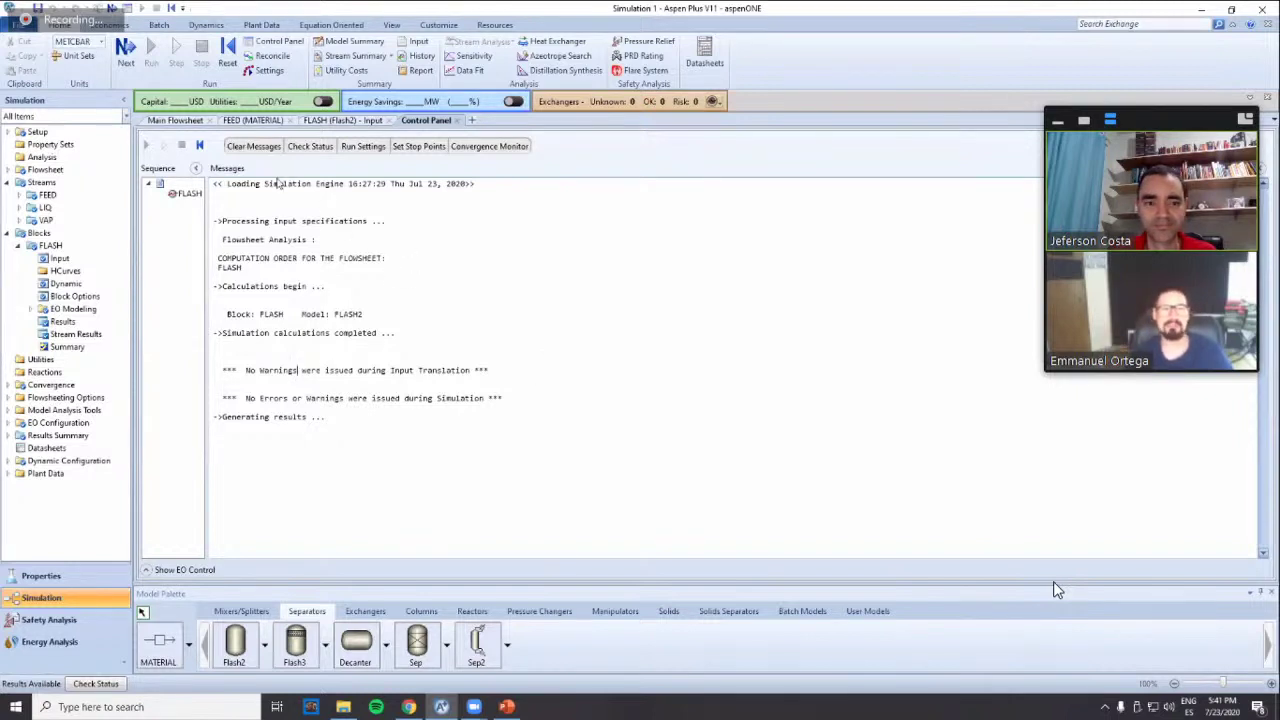
Open the FLASH block's results and examine its outlet conditions and its molar and mass vapor fractions
left_click(185, 124)
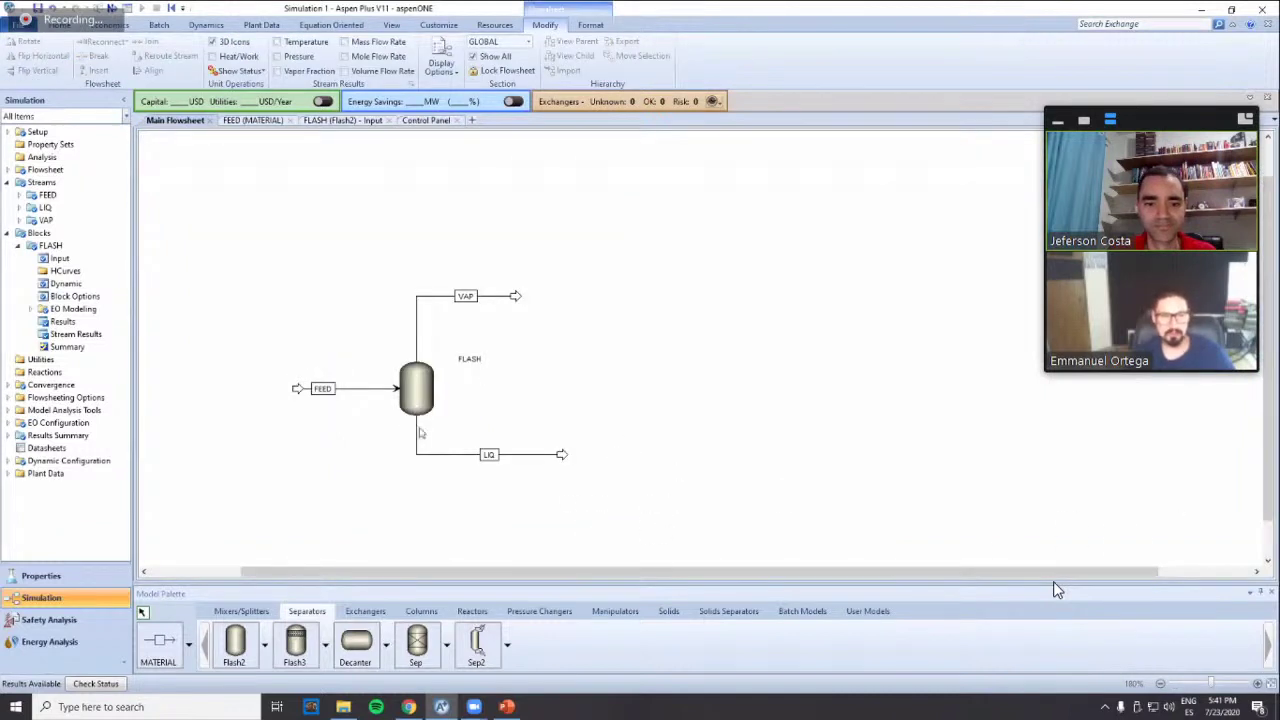
right_click(417, 386)
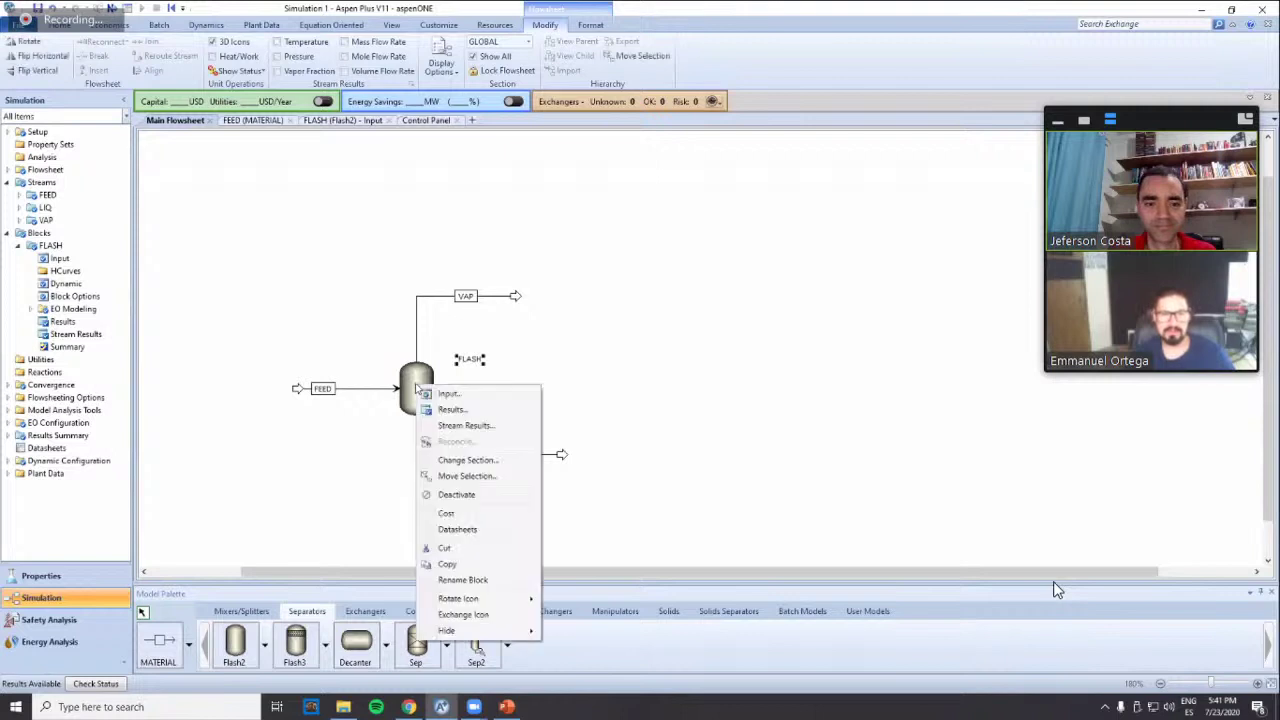
left_click(617, 376)
right_click(428, 389)
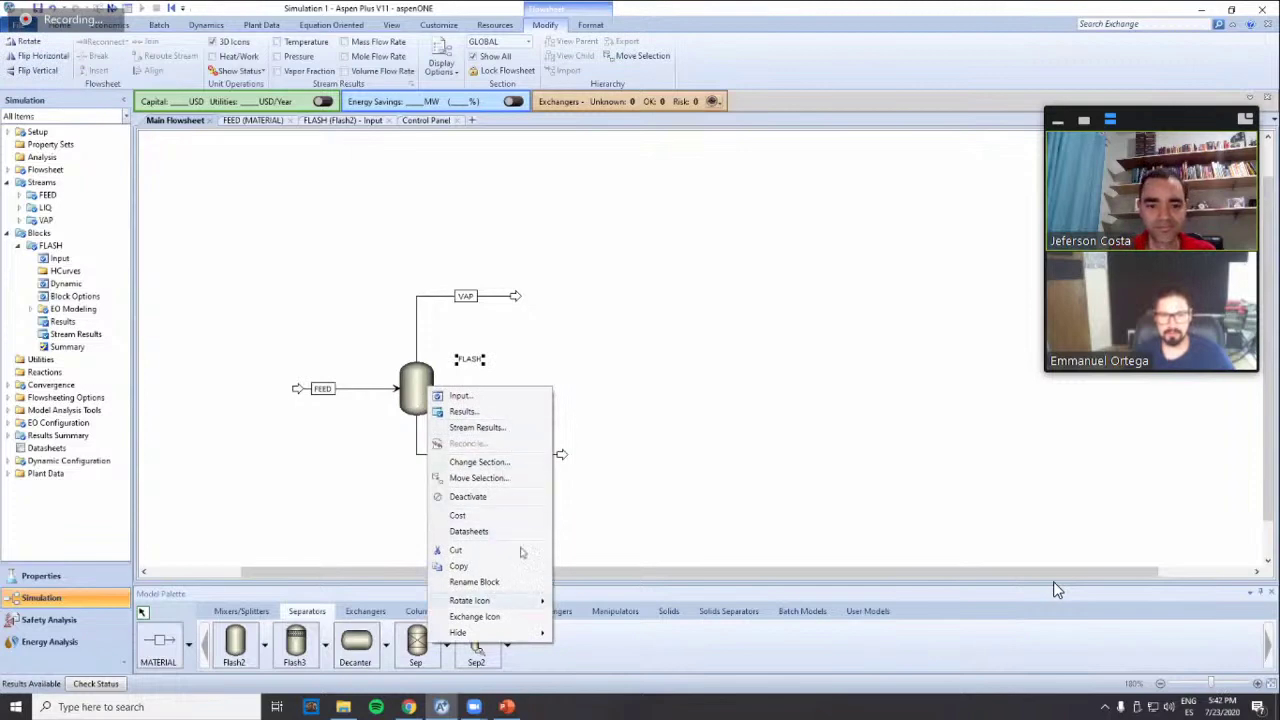
left_click(504, 418)
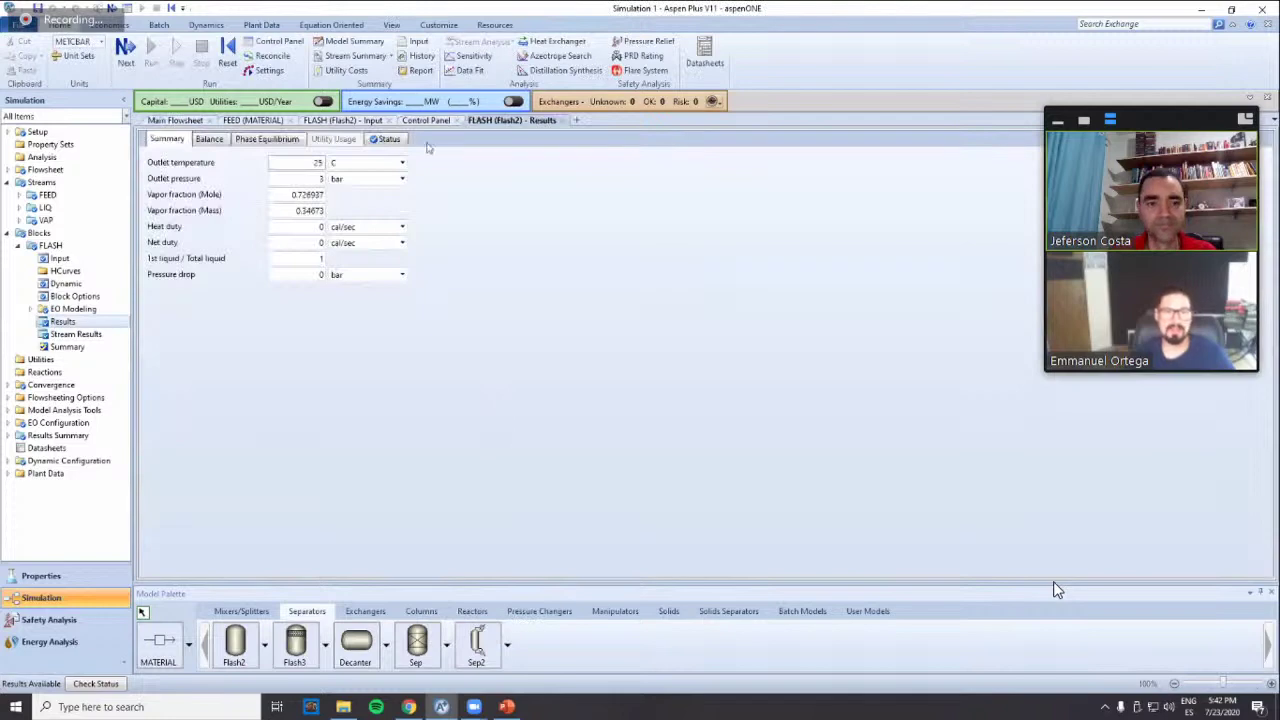
left_click(318, 197)
left_click(306, 214)
left_click(303, 312)
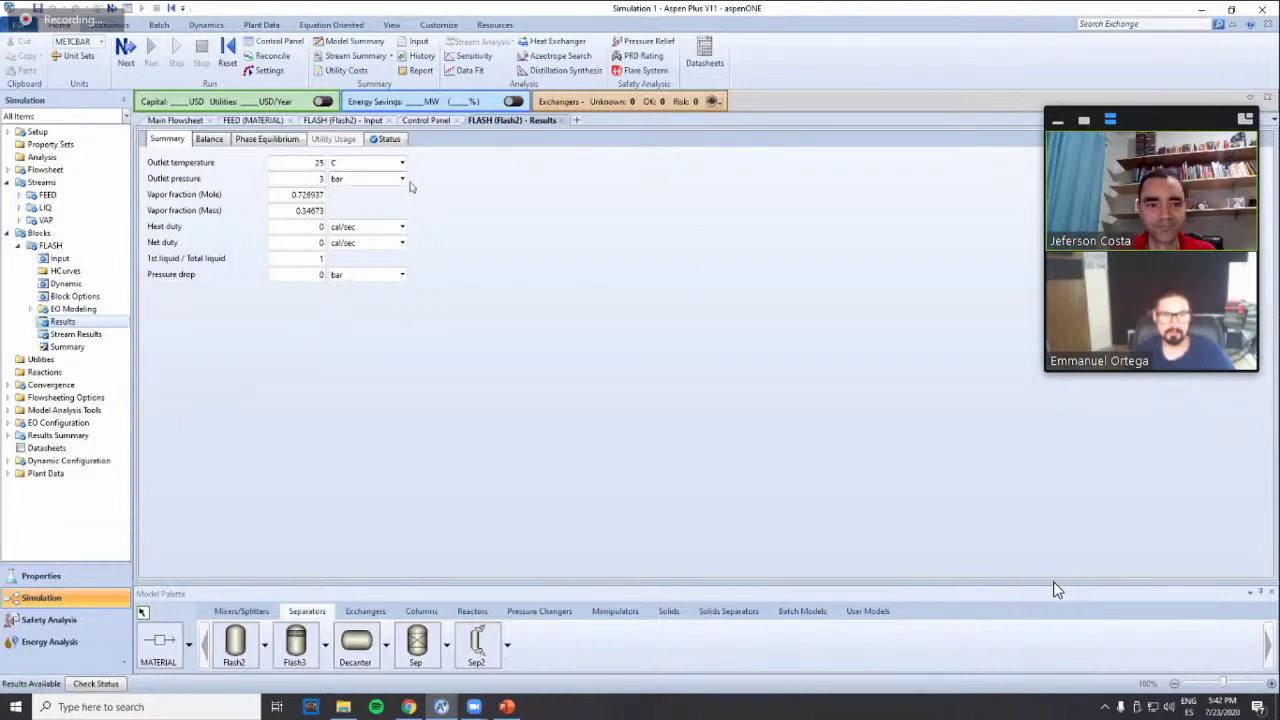
Open the FLASH block's stream results from the flowsheet and compare the FEED, LIQ and VAP columns
left_click(175, 120)
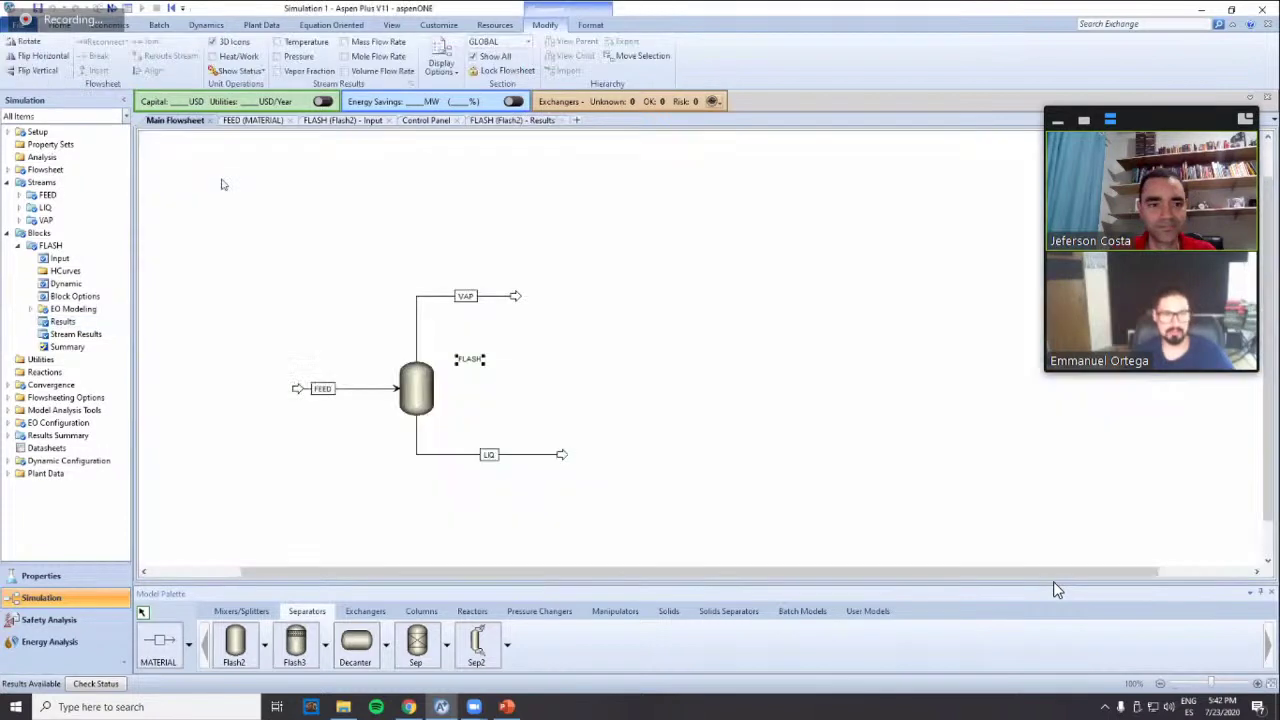
right_click(433, 388)
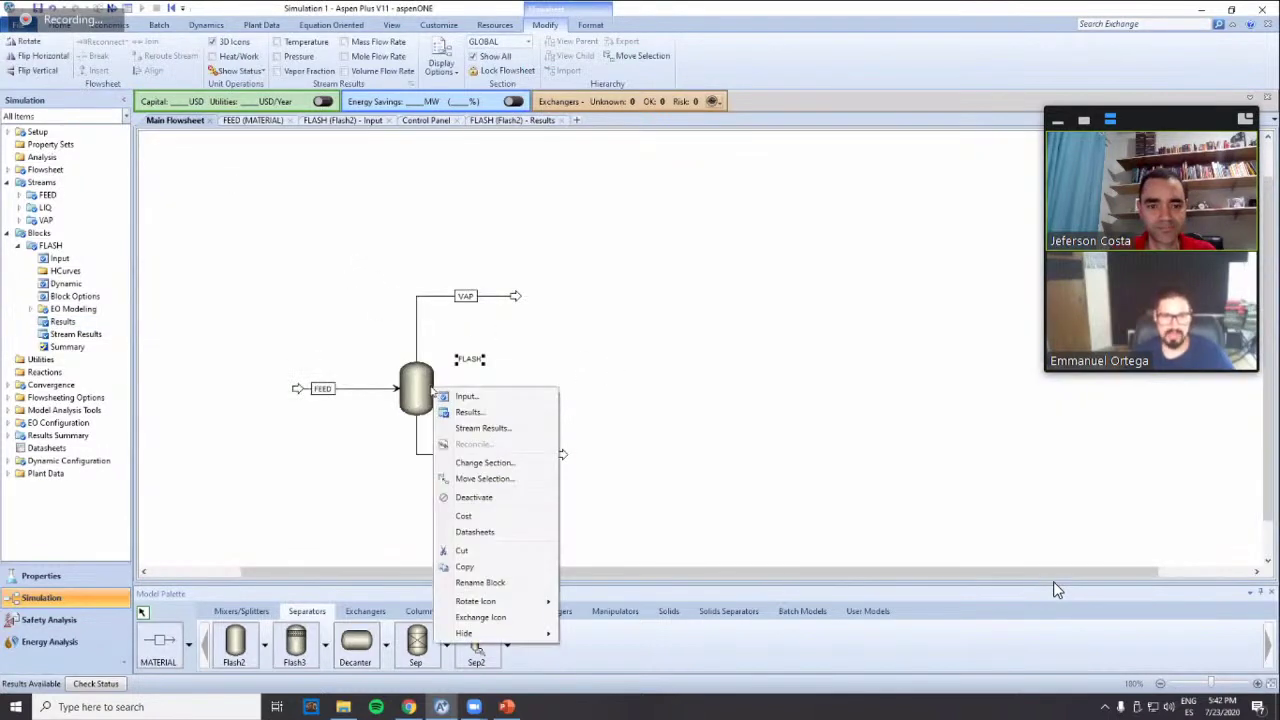
left_click(475, 427)
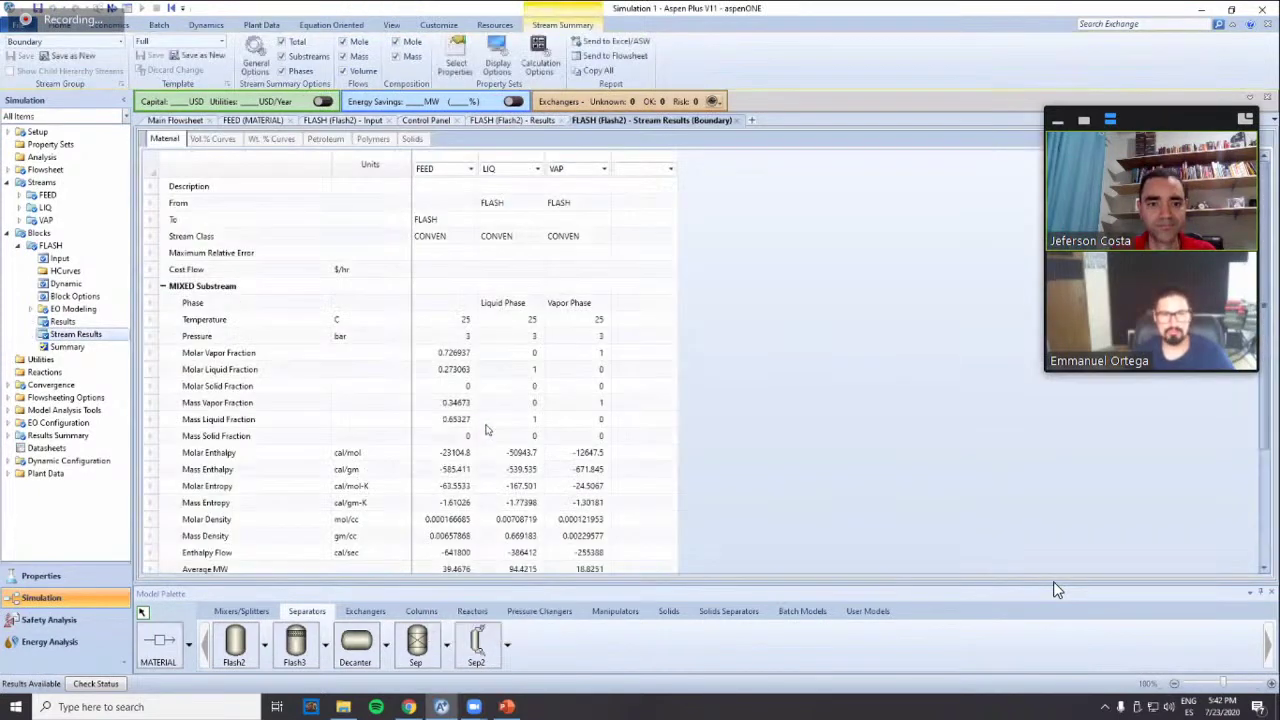
left_click(453, 167)
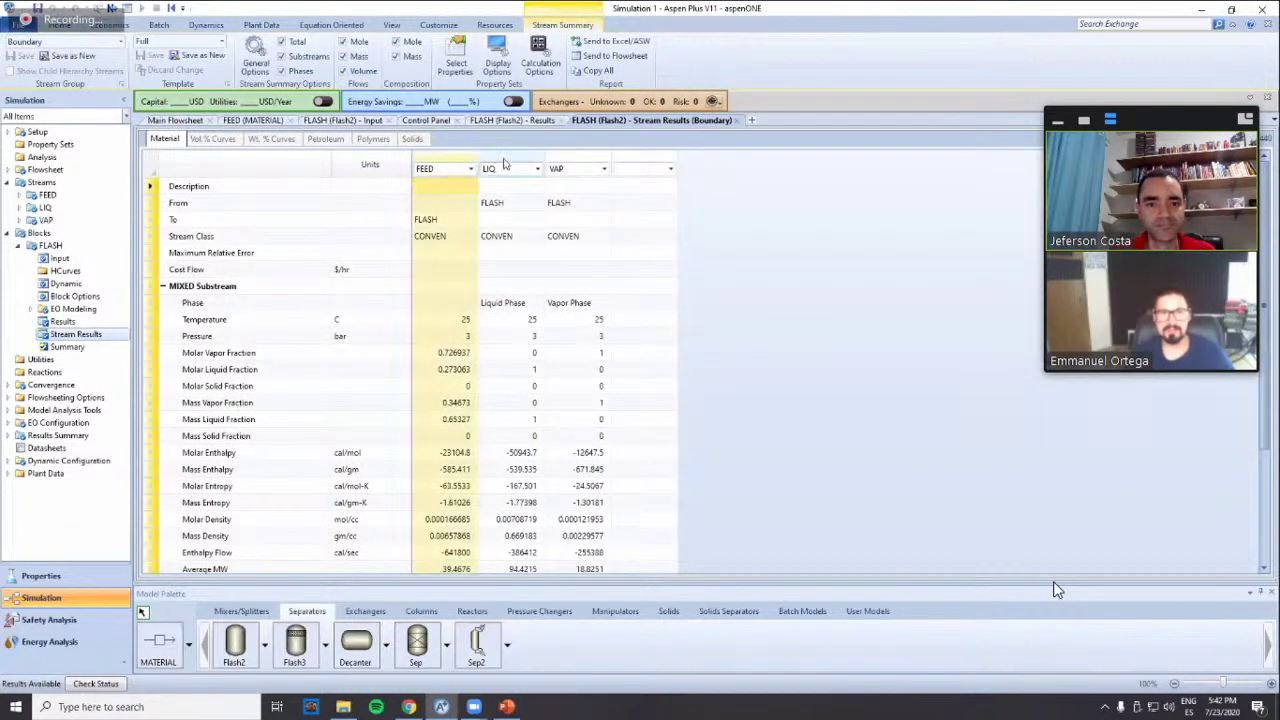
left_click(510, 166)
left_click(586, 209)
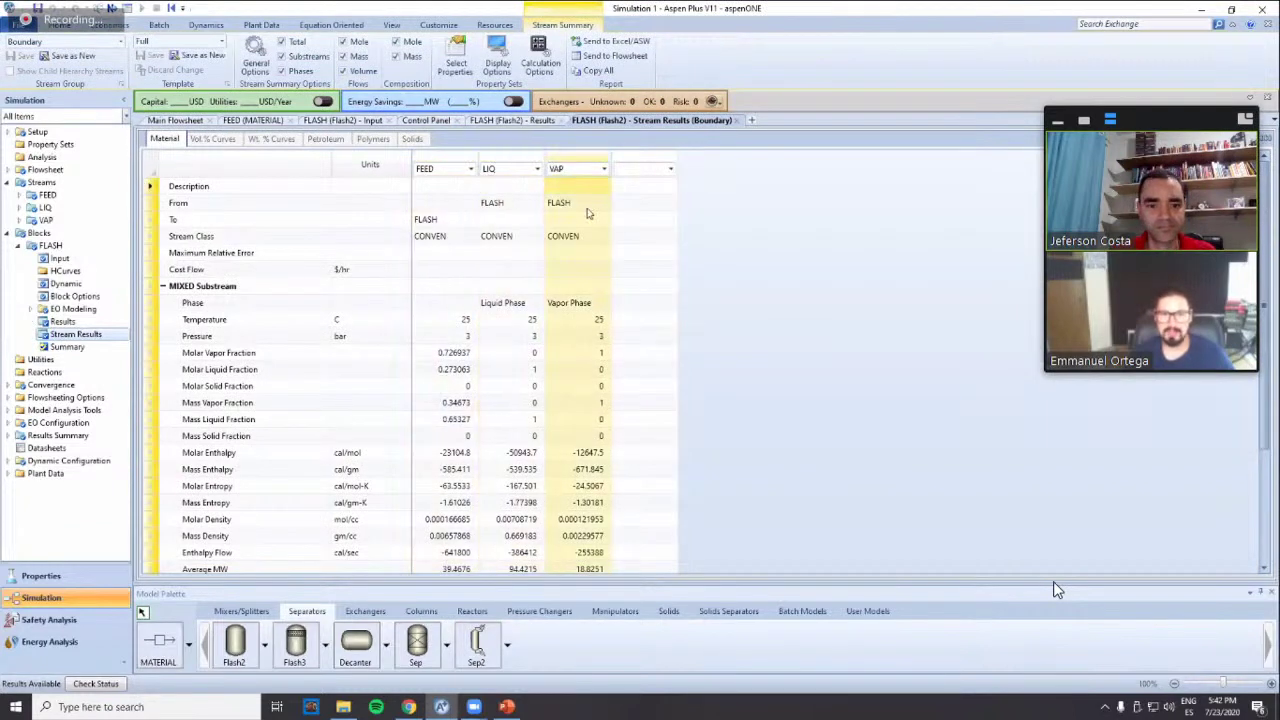
Expand the mole flows in the stream results, examine each component's flow, and collapse them again
scroll(612, 332, "down", 3)
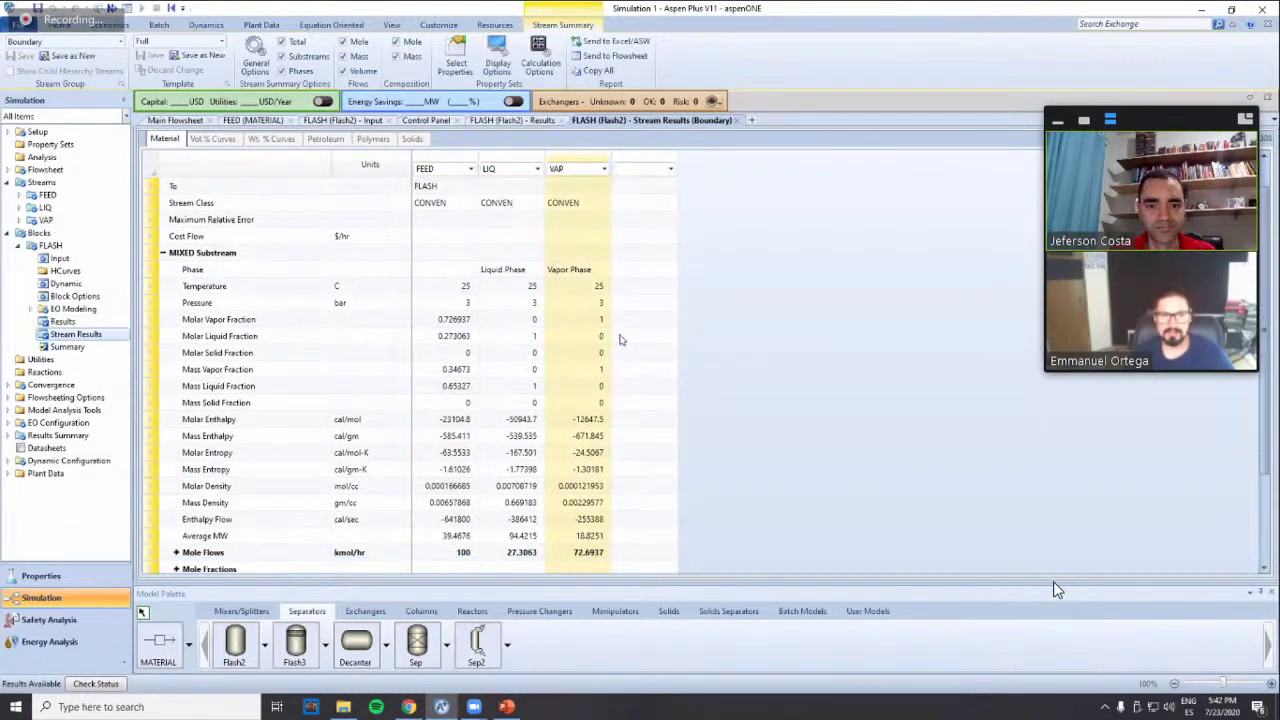
scroll(205, 540, "down", 1)
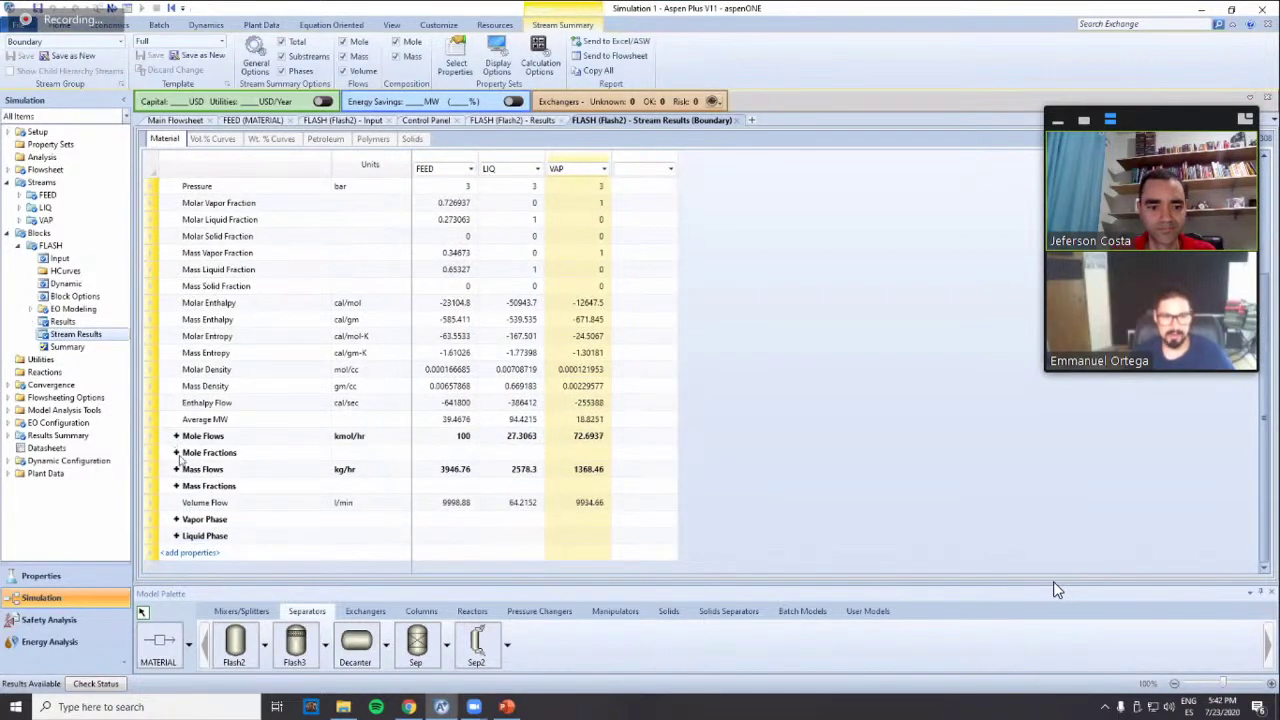
left_click(176, 437)
scroll(377, 454, "down", 3)
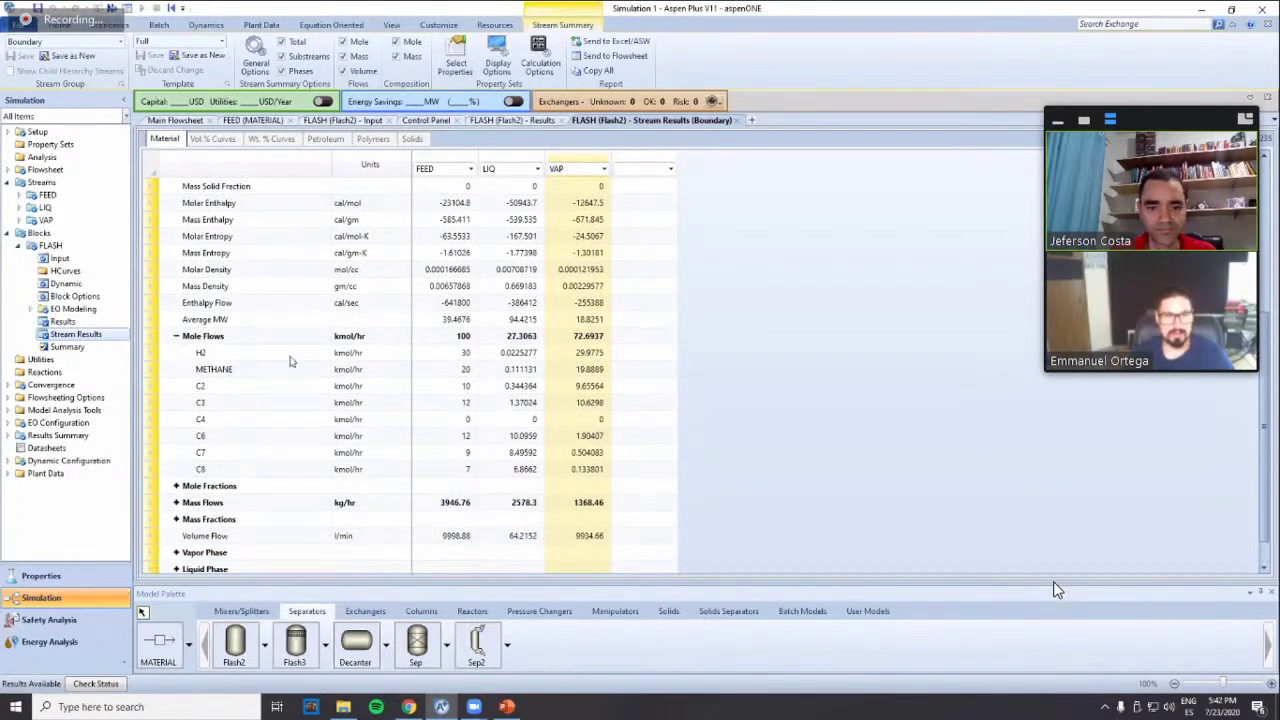
left_click(176, 336)
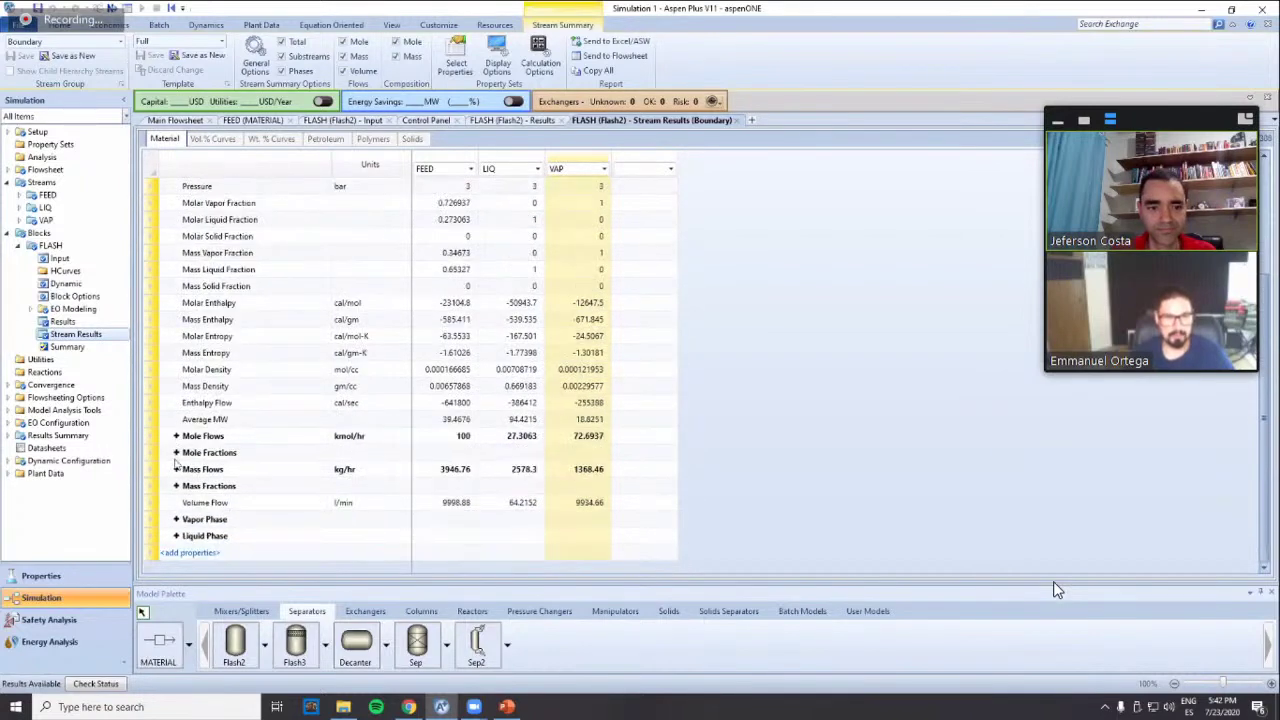
Expand the mole fractions in the stream results and examine the VAP value of each component from H2 to C8
left_click(176, 452)
scroll(423, 418, "down", 3)
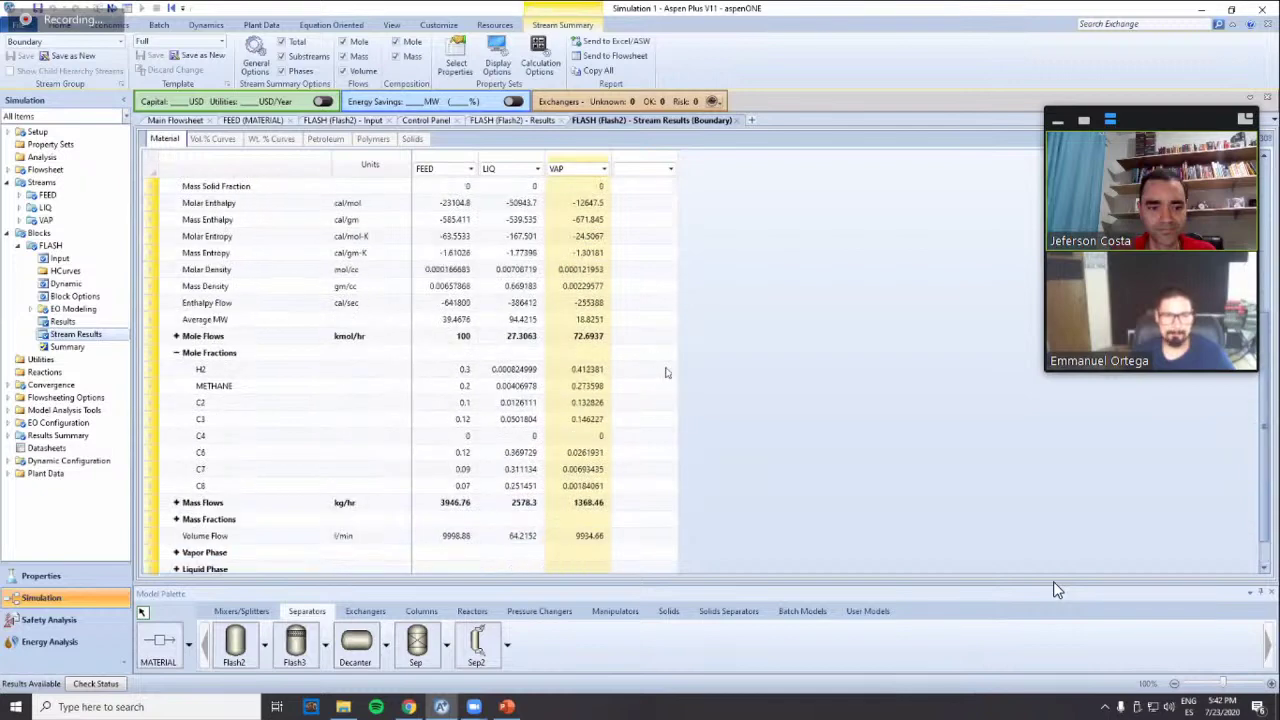
left_click(587, 352)
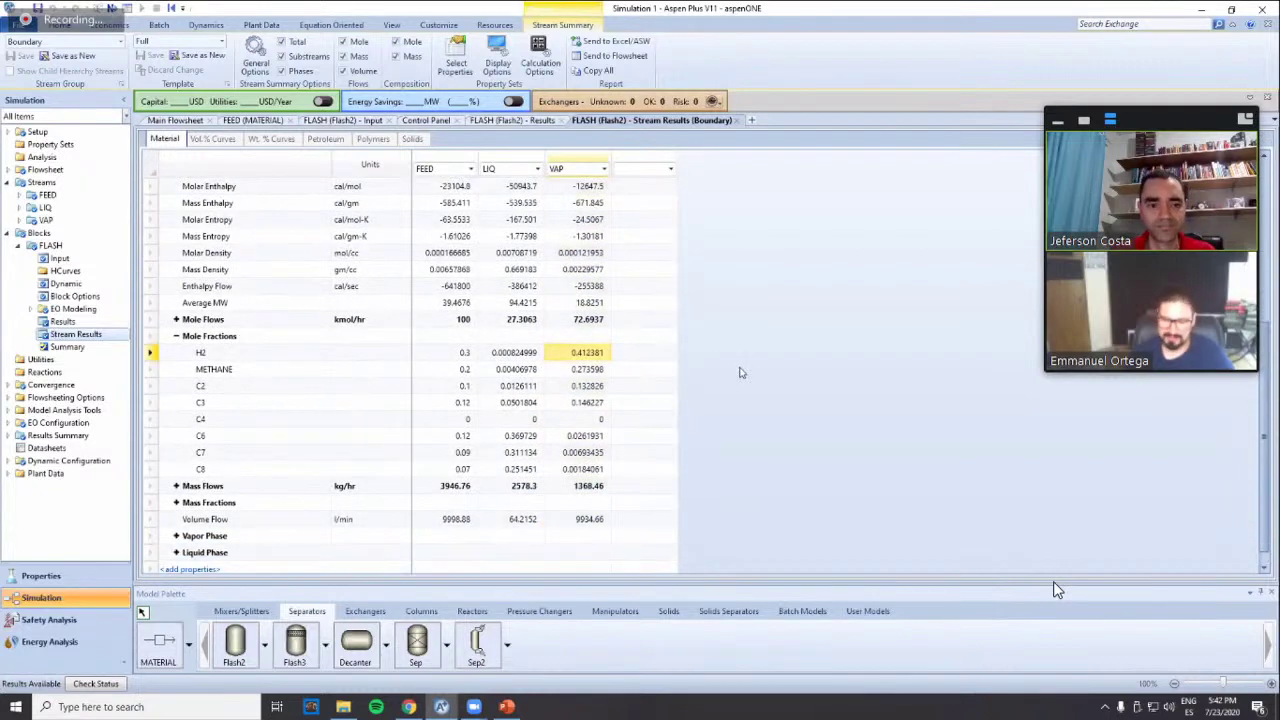
key("Down")
key("Down")
key("Down")
key("Down")
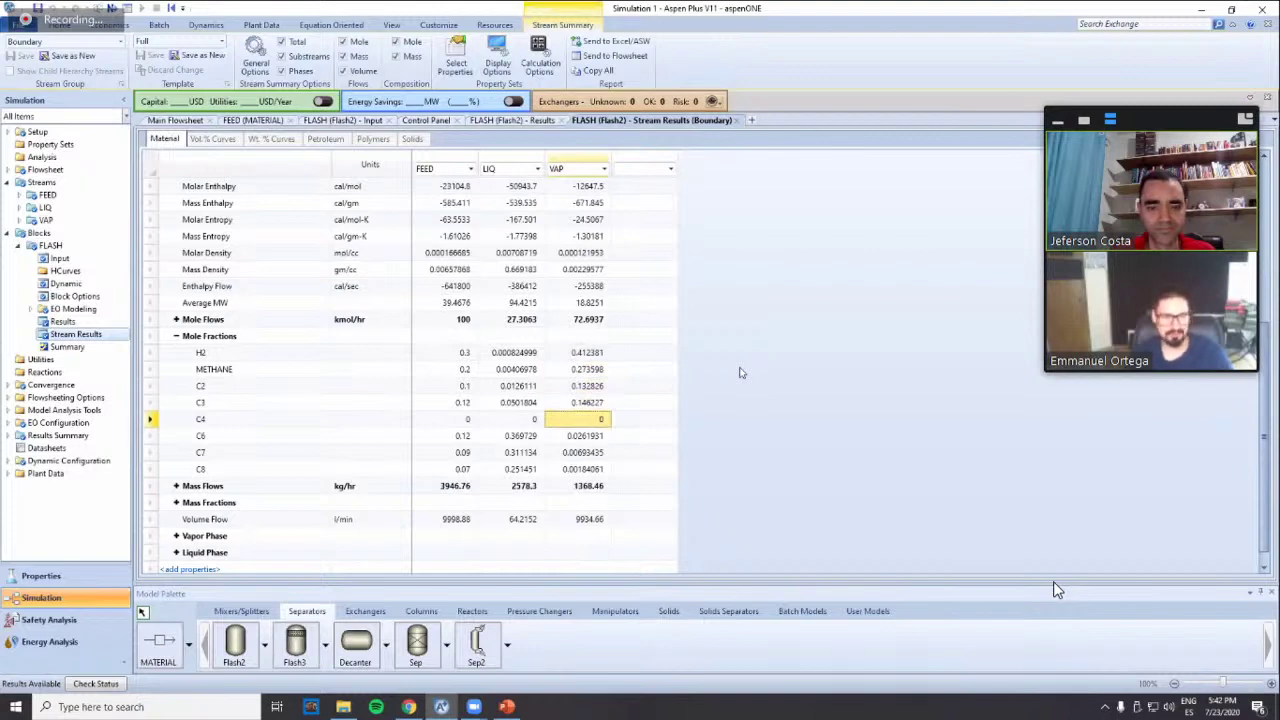
key("Down")
key("Down")
key("Down")
key("Down")
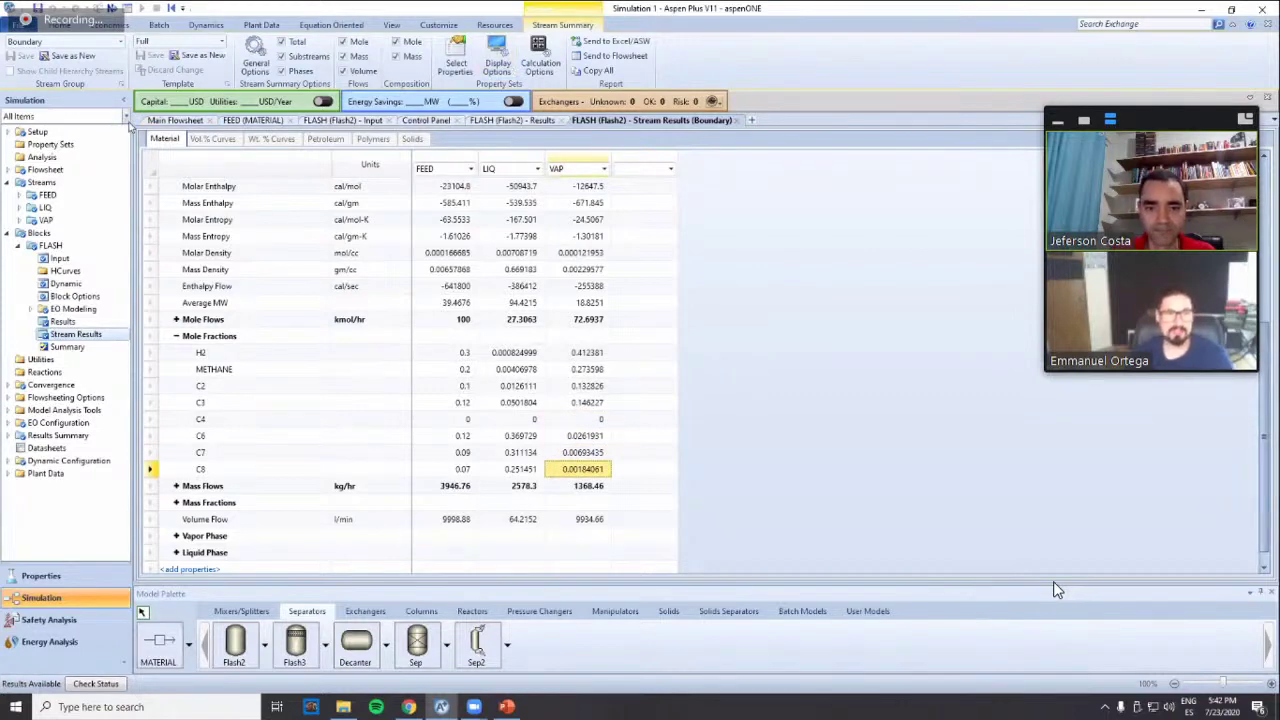
Return to the main flowsheet and compare it with the Case Study #01 target flowsheet in the PowerPoint slides
left_click(174, 121)
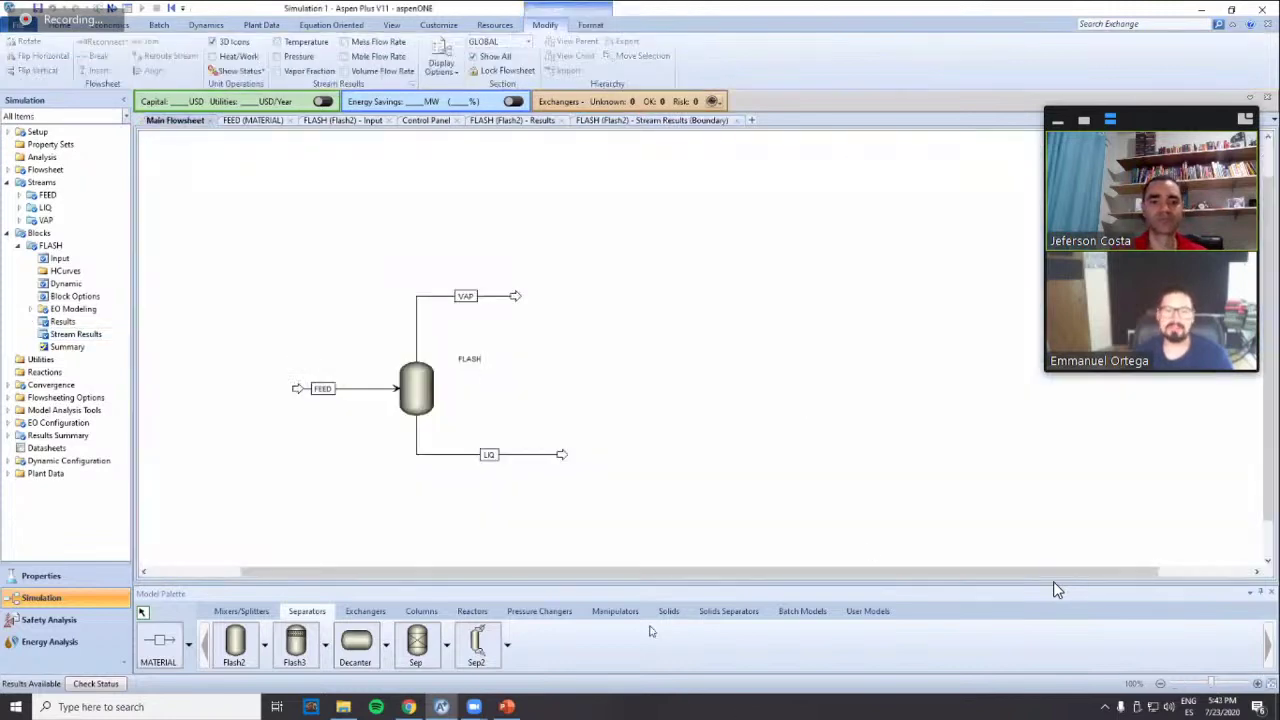
key("alt+Tab")
key("alt+Tab")
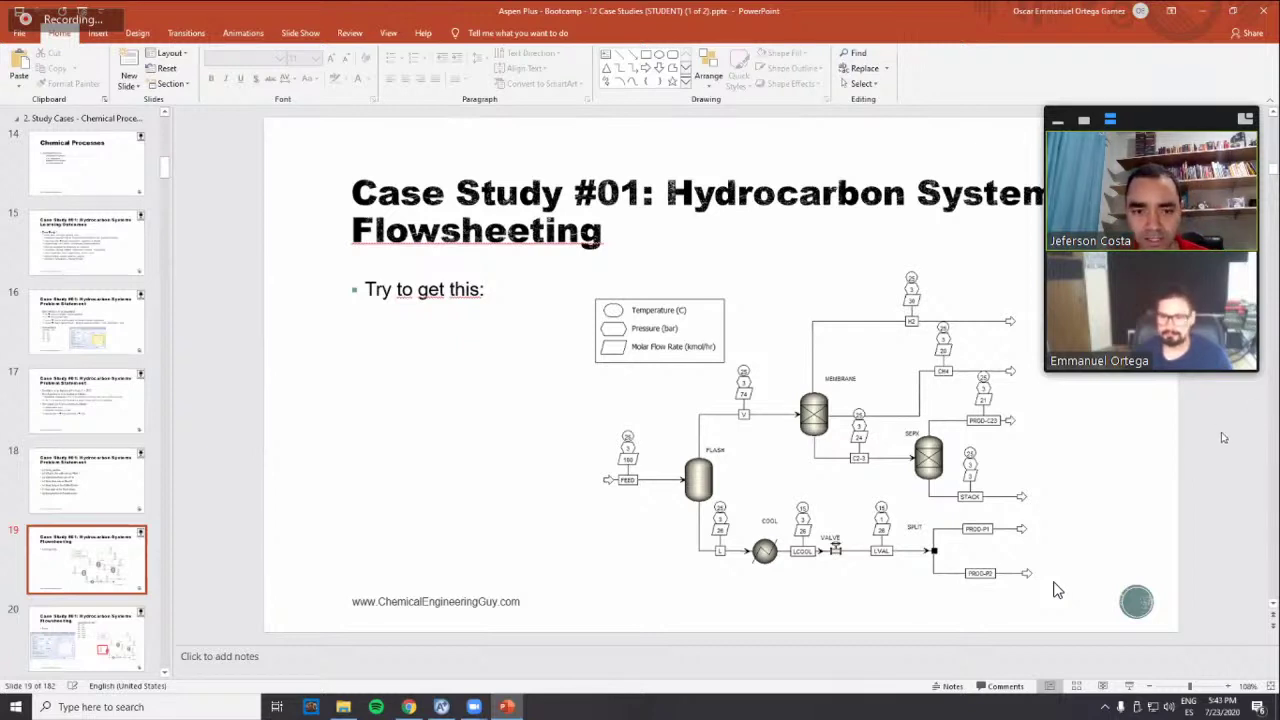
key("alt+Tab")
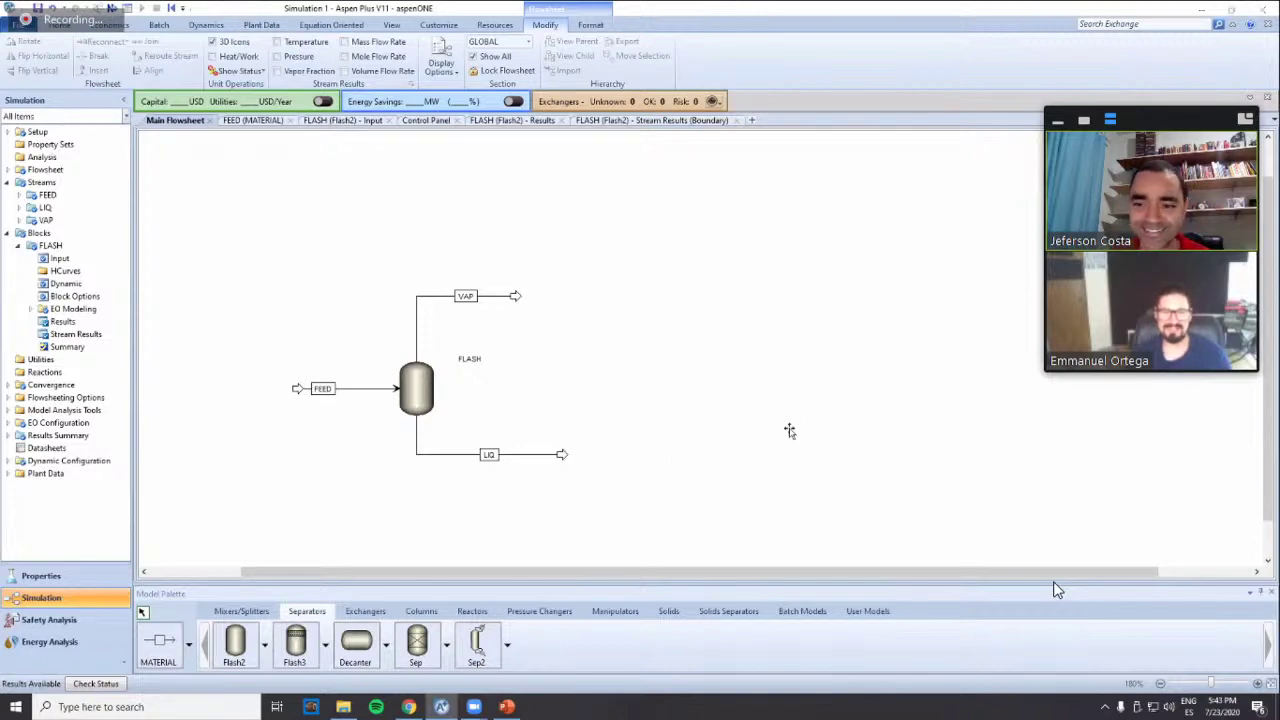
key("alt+Tab")
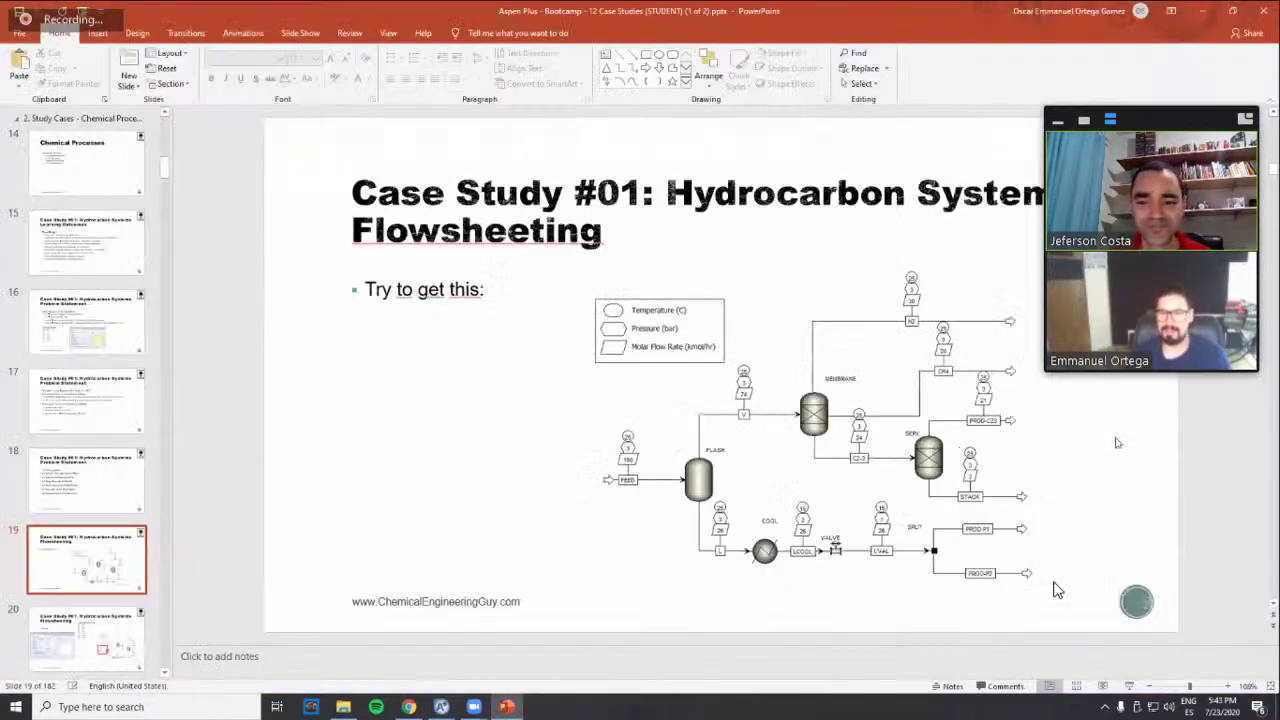
key("alt+Tab")
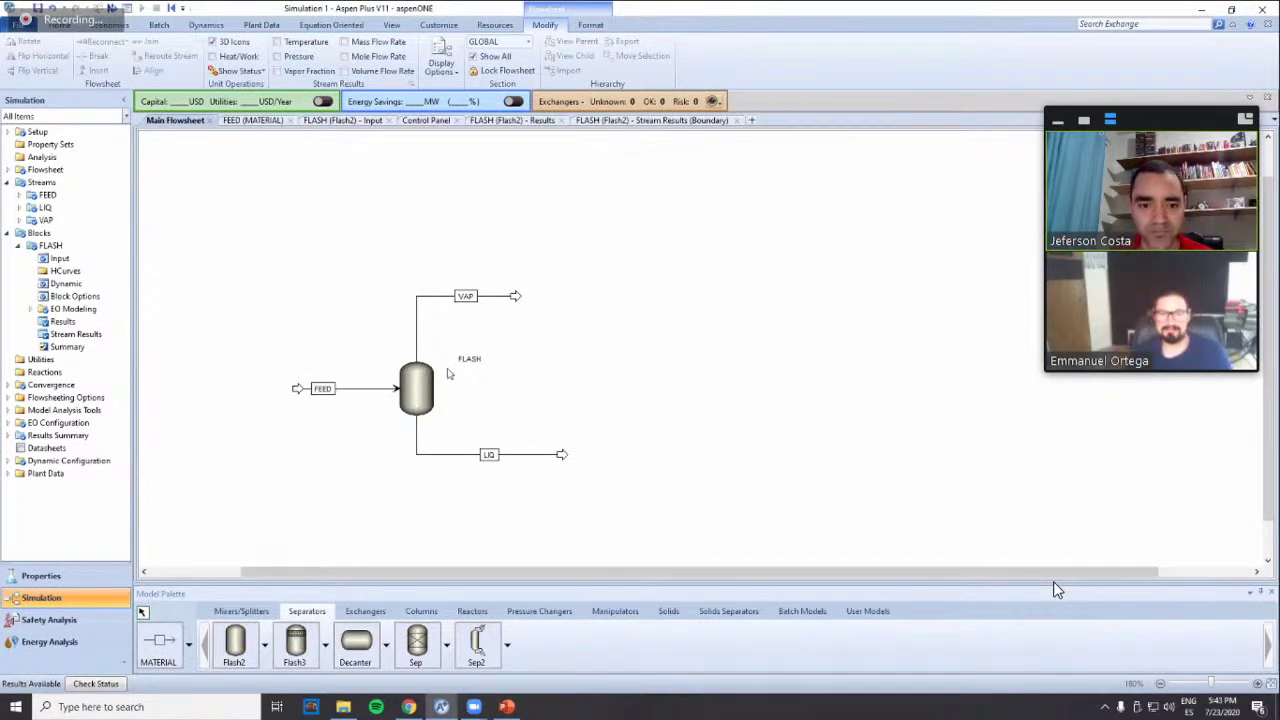
left_click(370, 389)
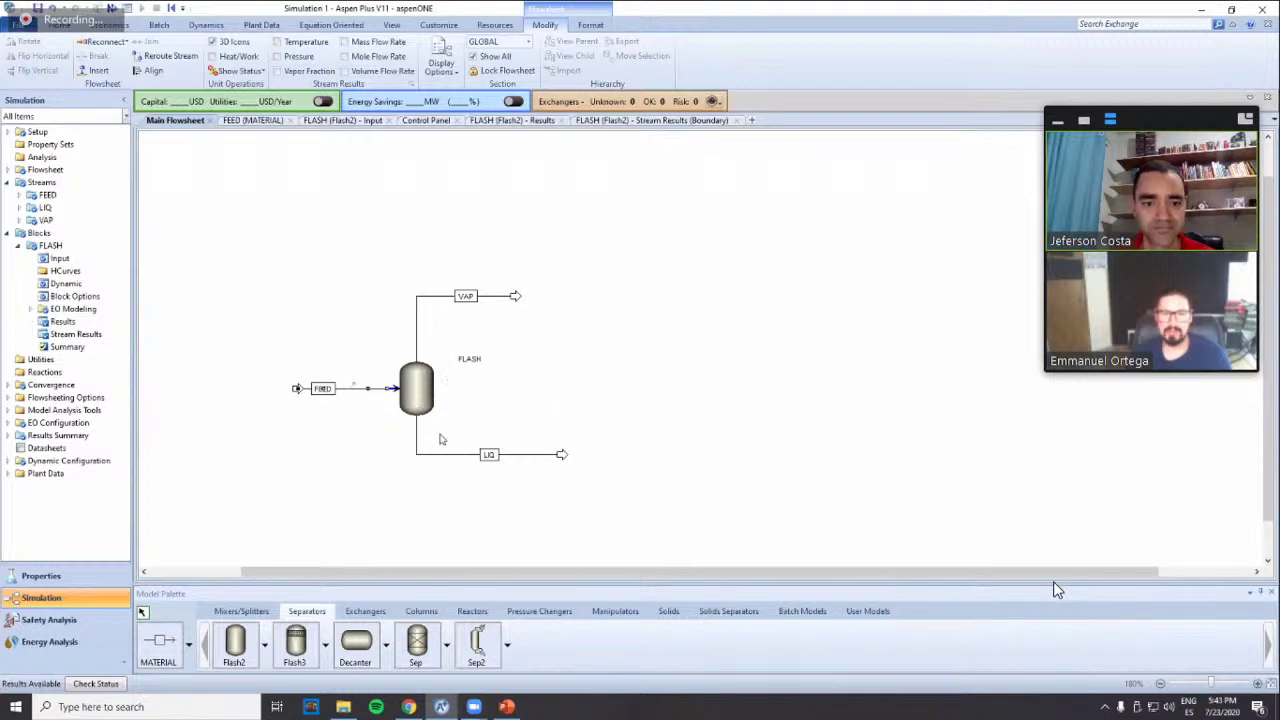
left_click(341, 452)
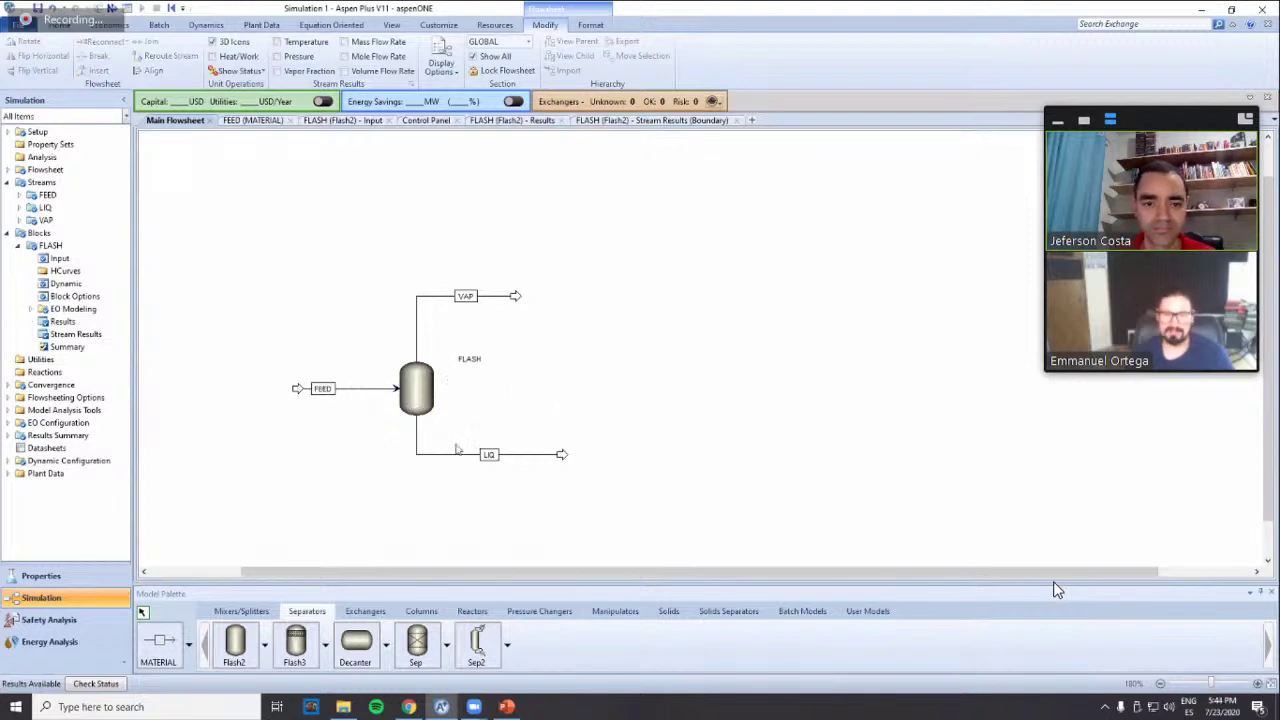
Place a Mixer block upstream of the FEED stream and name it MIX
left_click(257, 614)
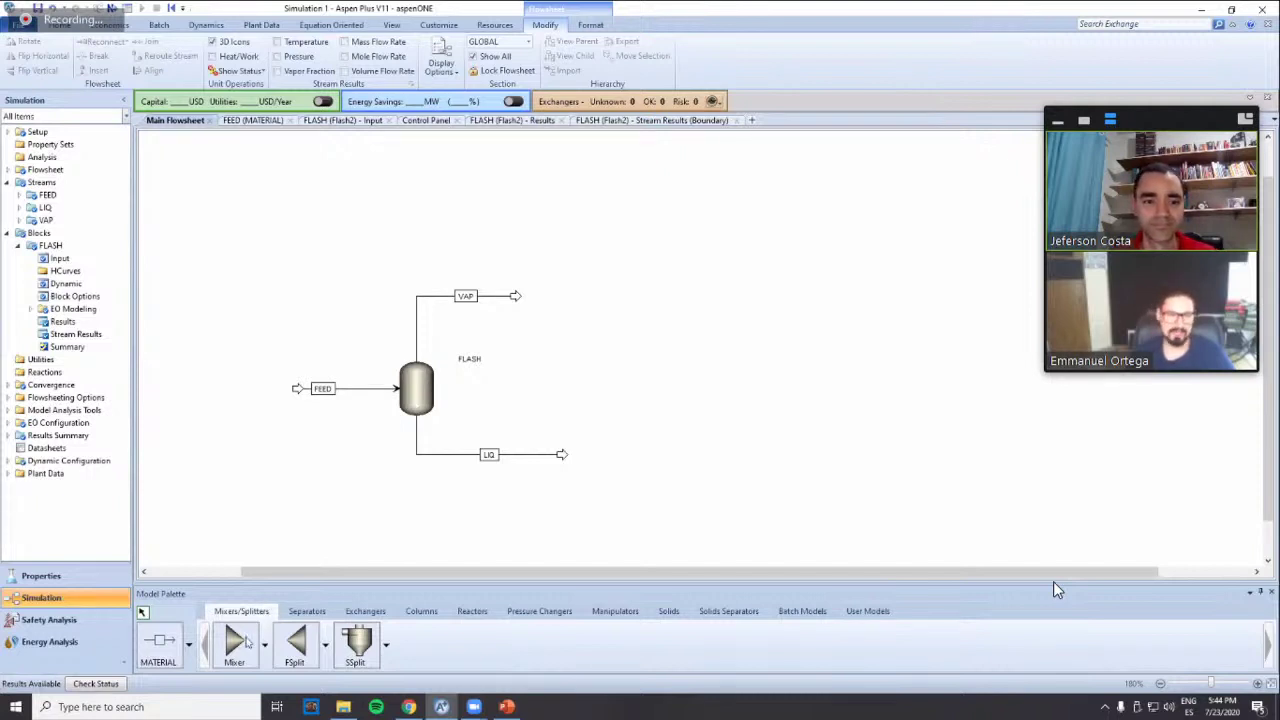
left_click(234, 643)
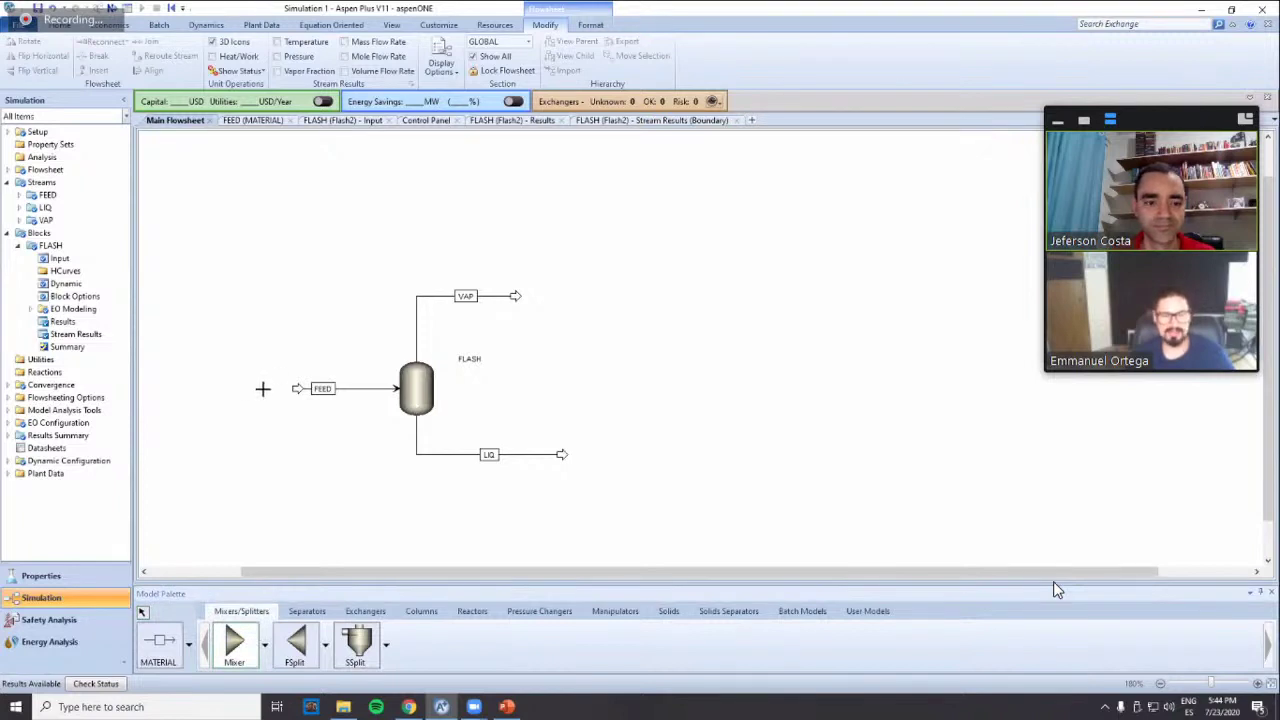
left_click(263, 387)
left_click(286, 363)
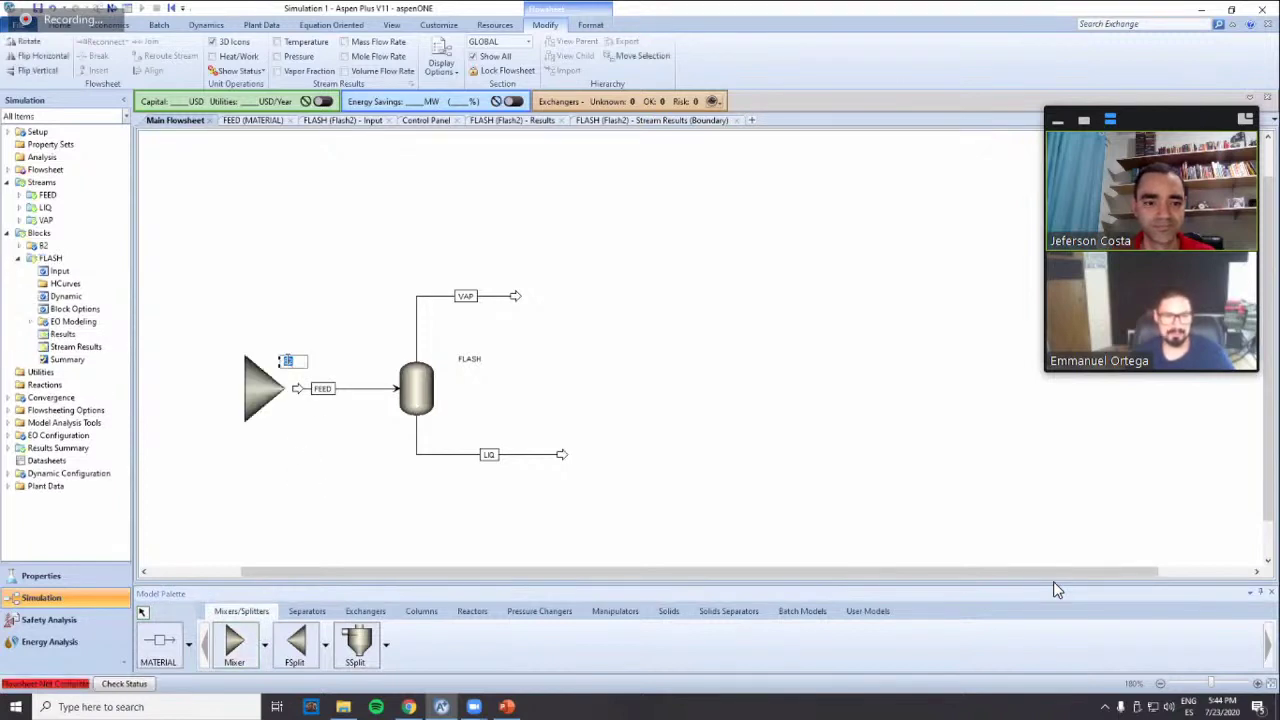
type("MIX")
key("Return")
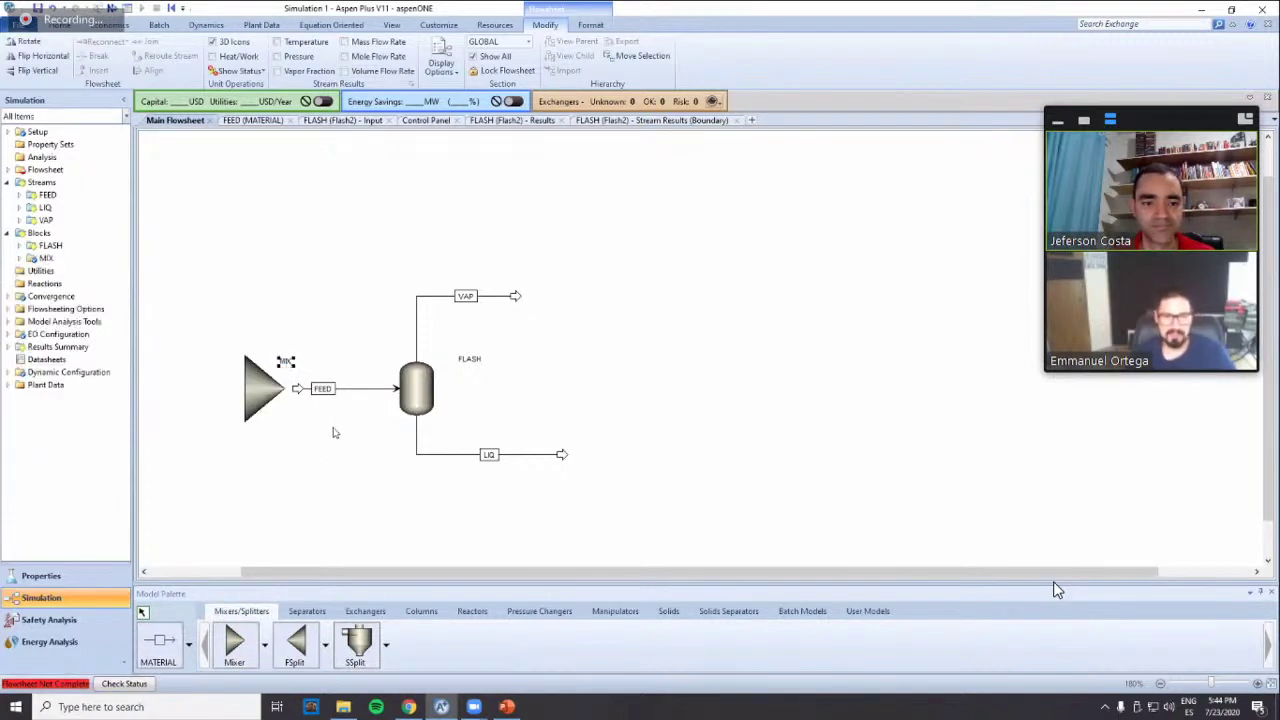
Delete the MIX block from the flowsheet and confirm the deletion
left_click(275, 390)
key("Delete")
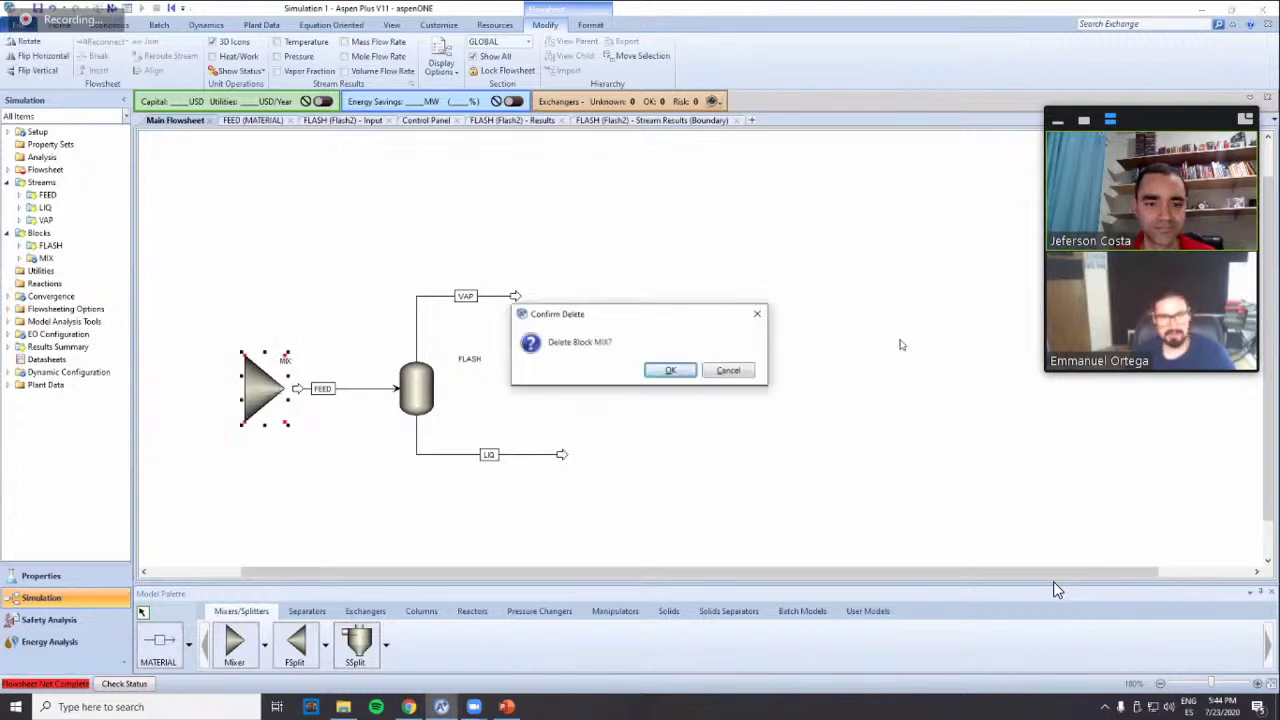
left_click(688, 372)
Place a HeatX exchanger block upstream of the FEED stream, and delete it again
left_click(307, 612)
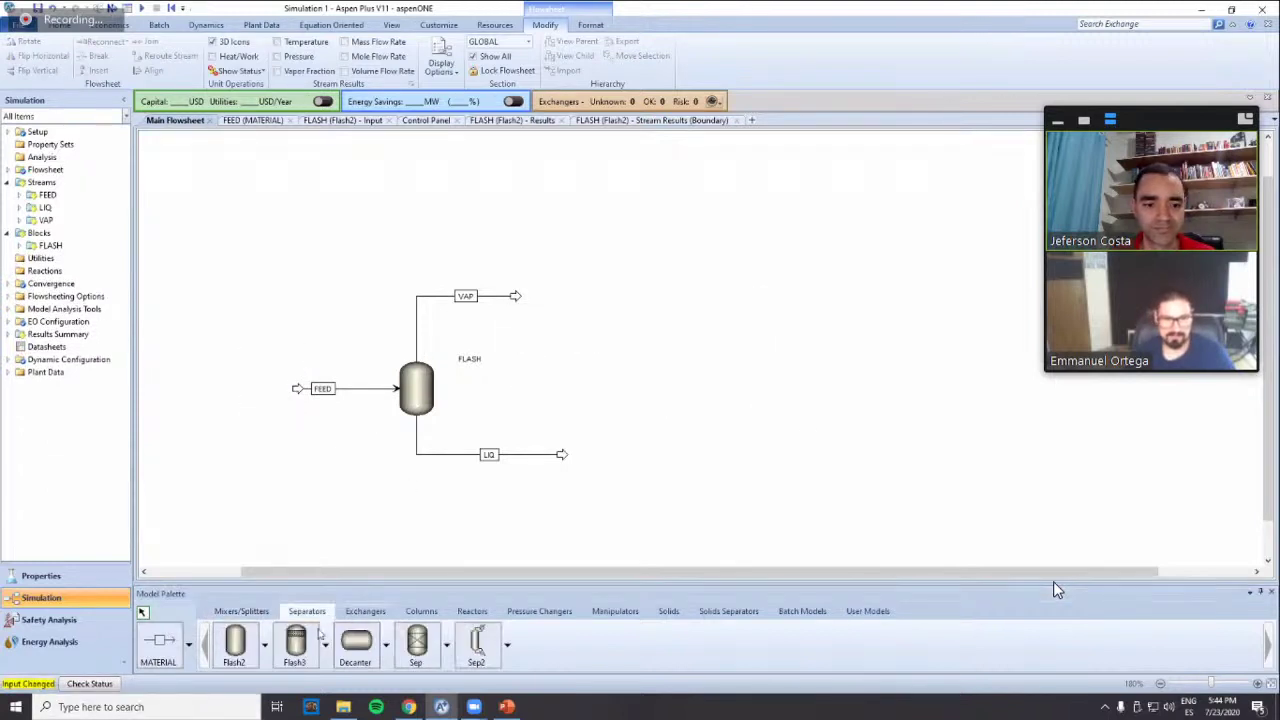
left_click(365, 611)
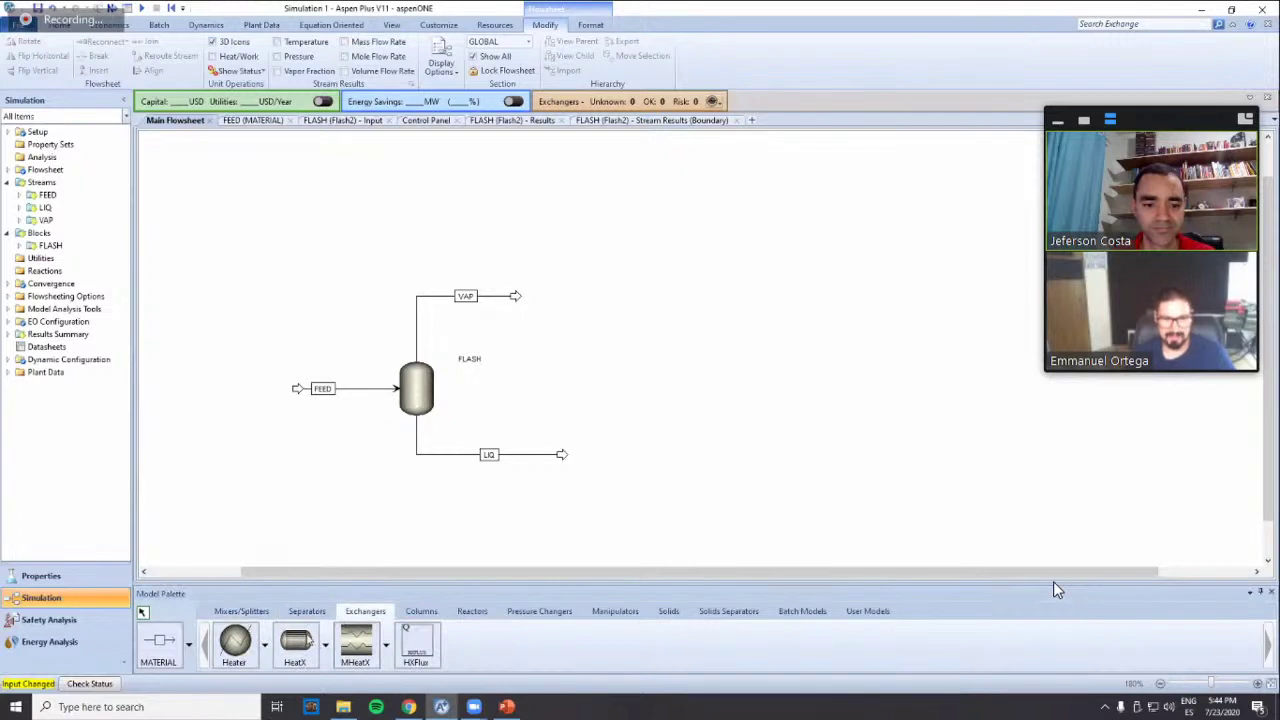
left_click(291, 650)
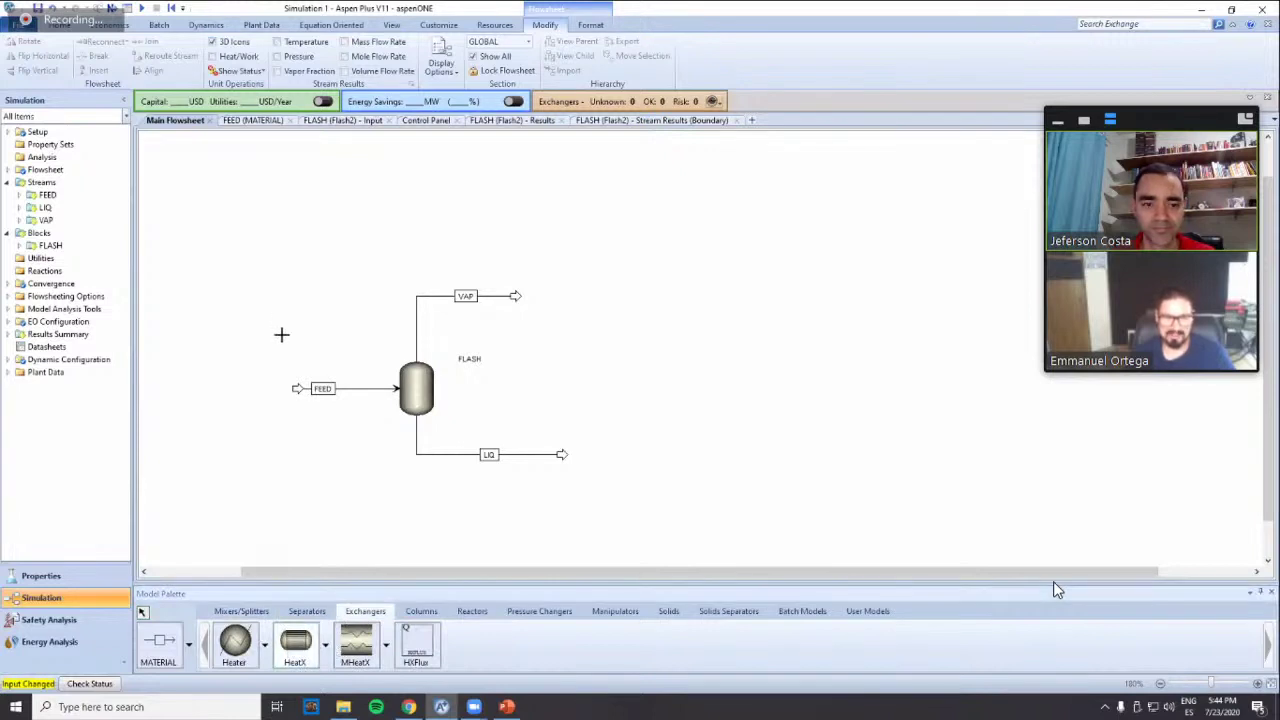
left_click(250, 383)
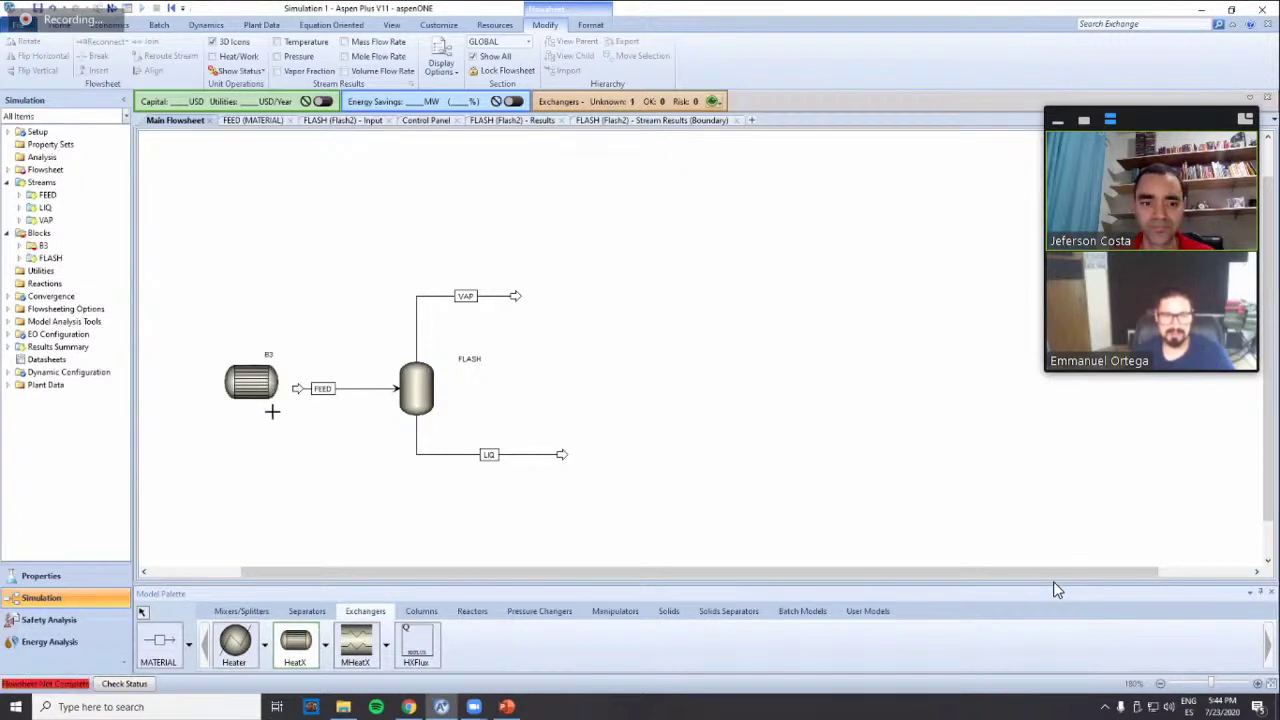
key("Delete")
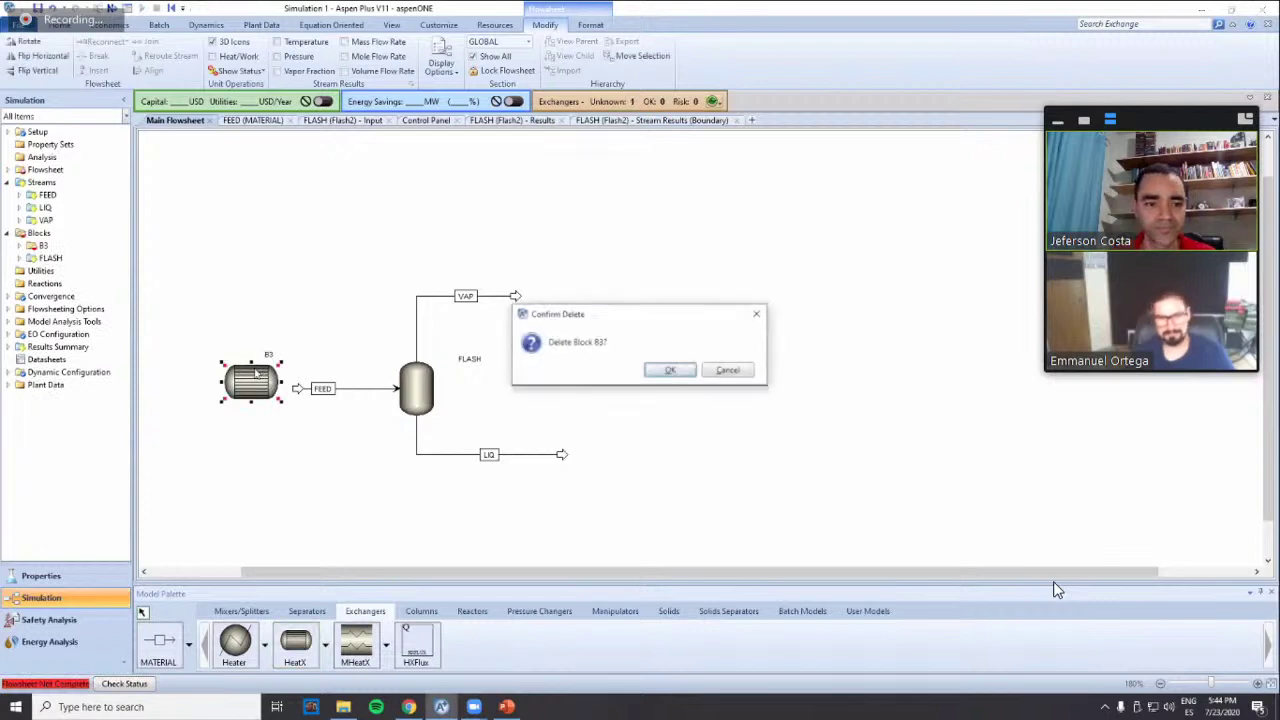
key("Return")
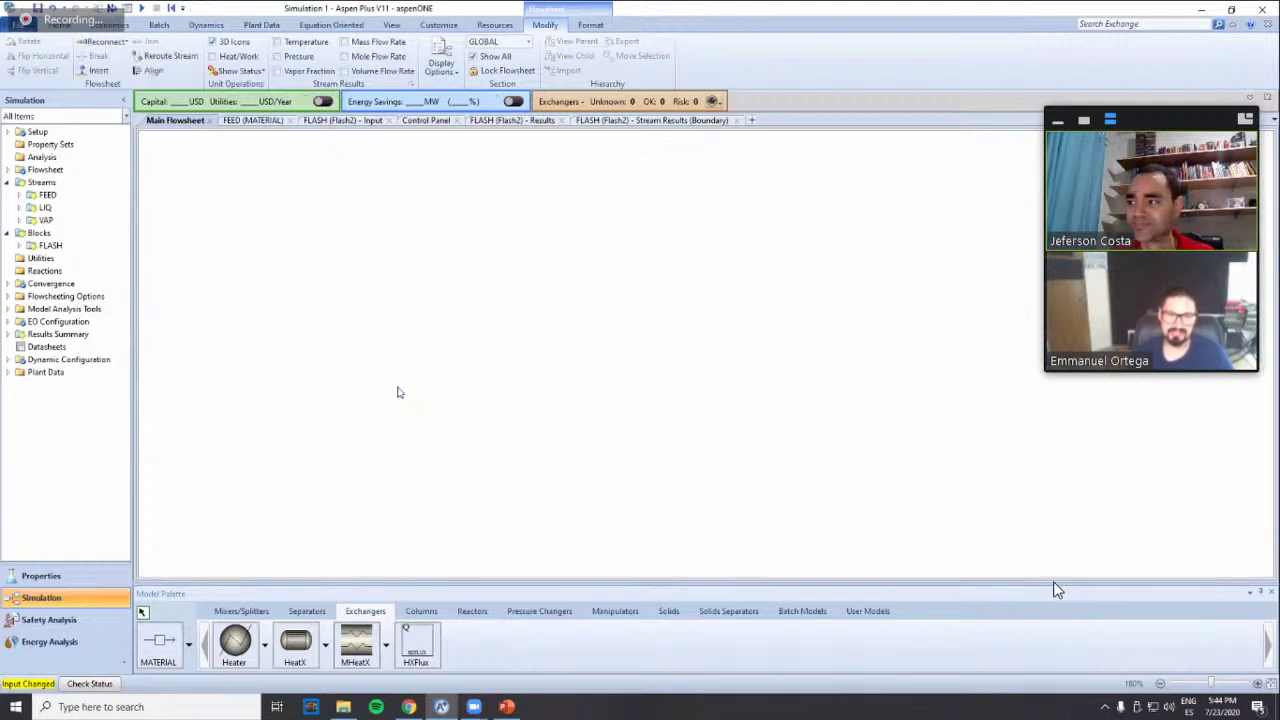
Place a Heater block upstream of the FLASH block and reconnect the source of the FEED stream to the heater's outlet
double_click(278, 216)
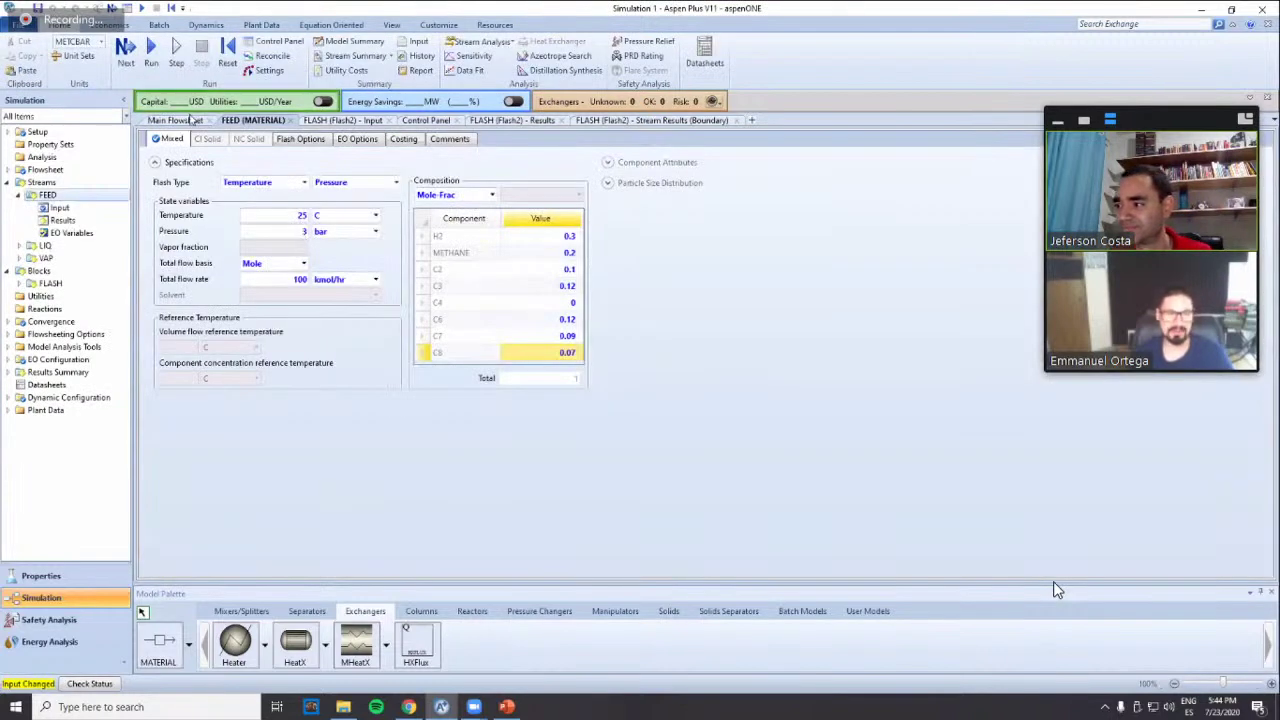
left_click(192, 121)
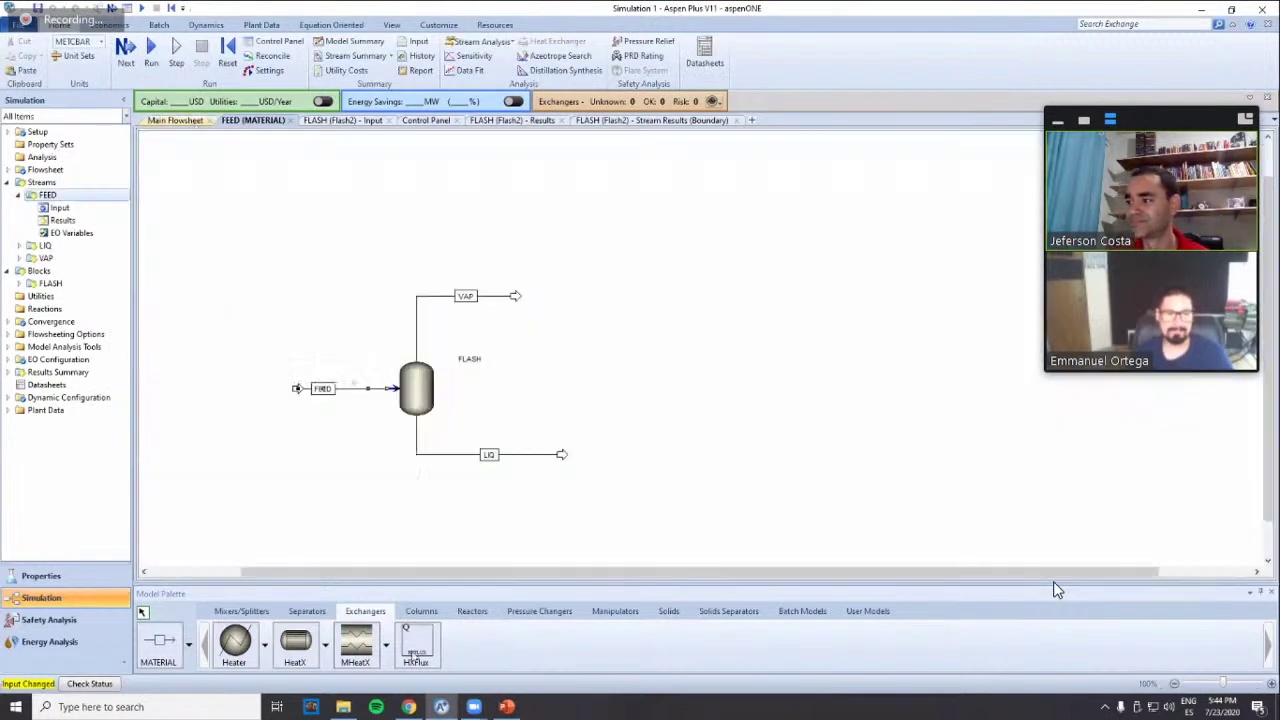
left_click(246, 383)
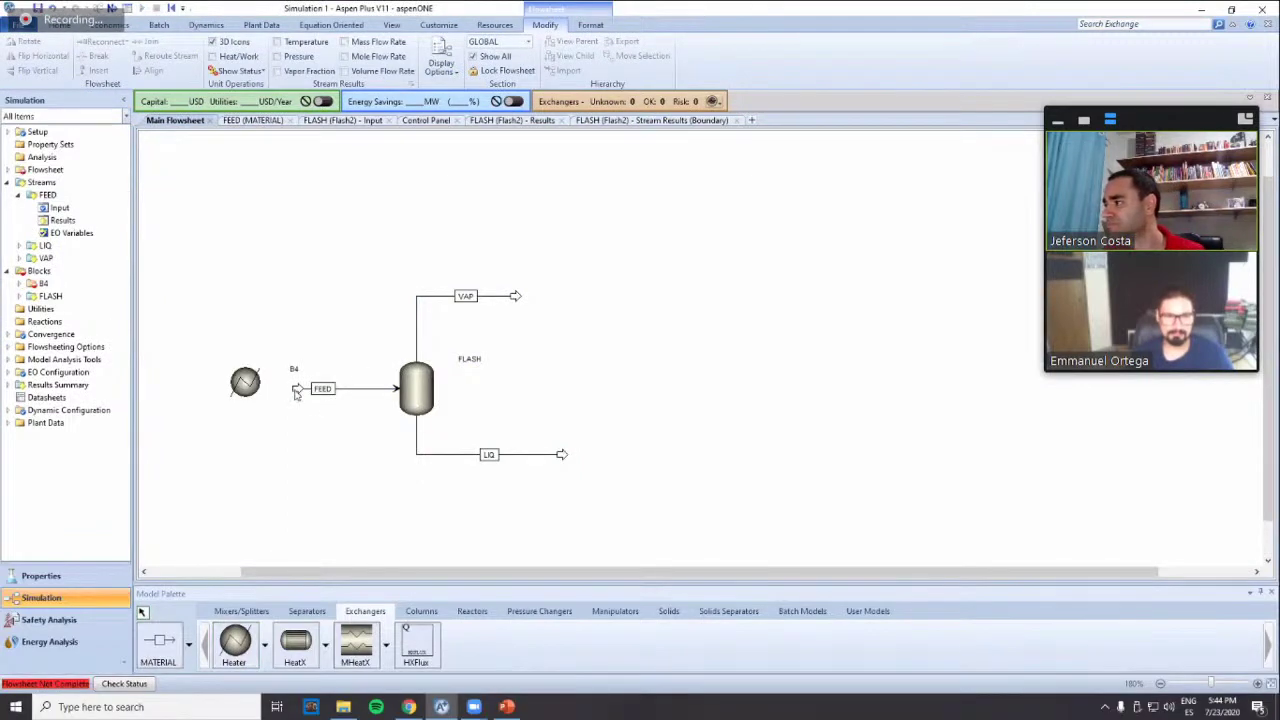
left_click(265, 384)
Draw a material stream into the heater's inlet and name it PREFEED
left_click(158, 645)
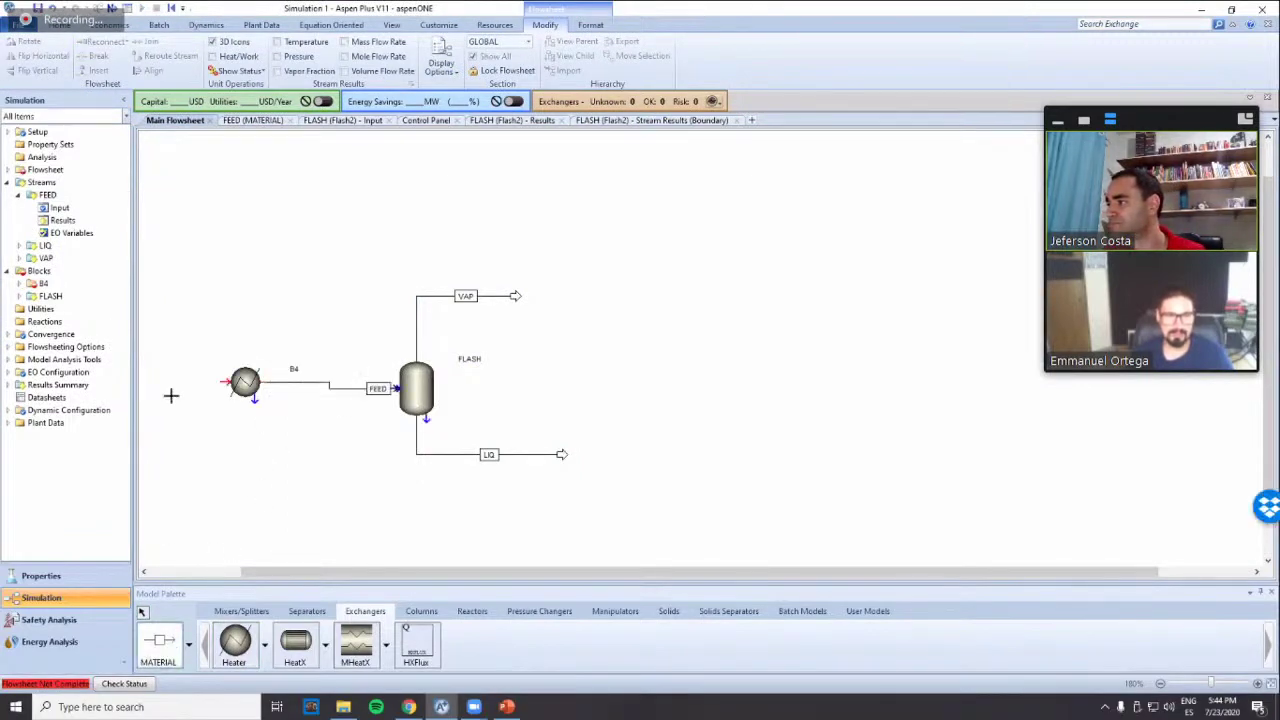
left_click(165, 381)
left_click(226, 382)
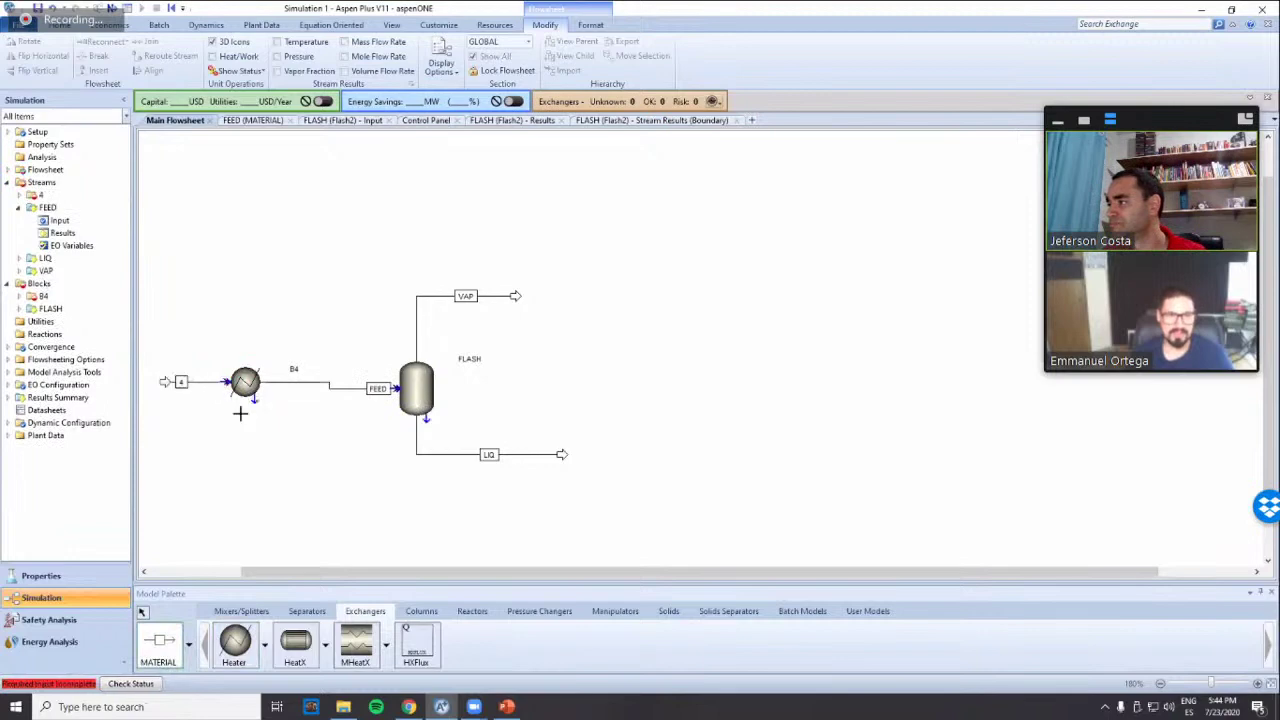
left_click(182, 382)
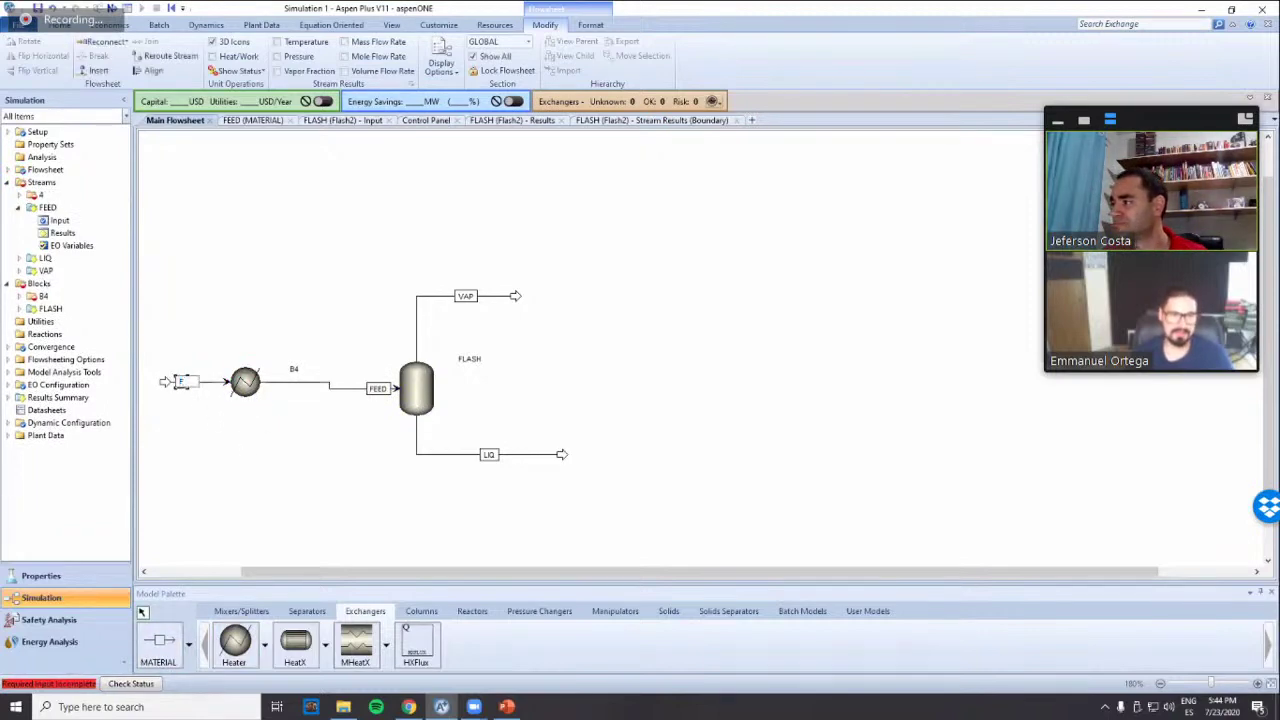
type("PREFEED")
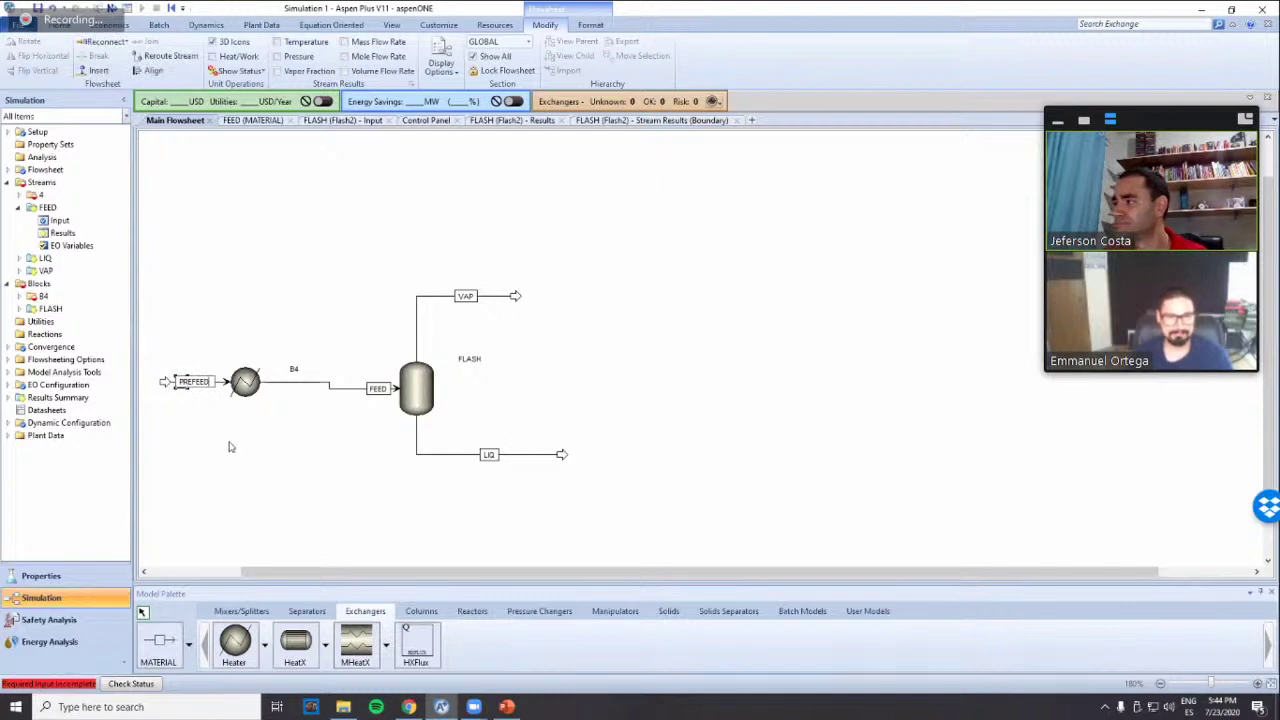
key("Return")
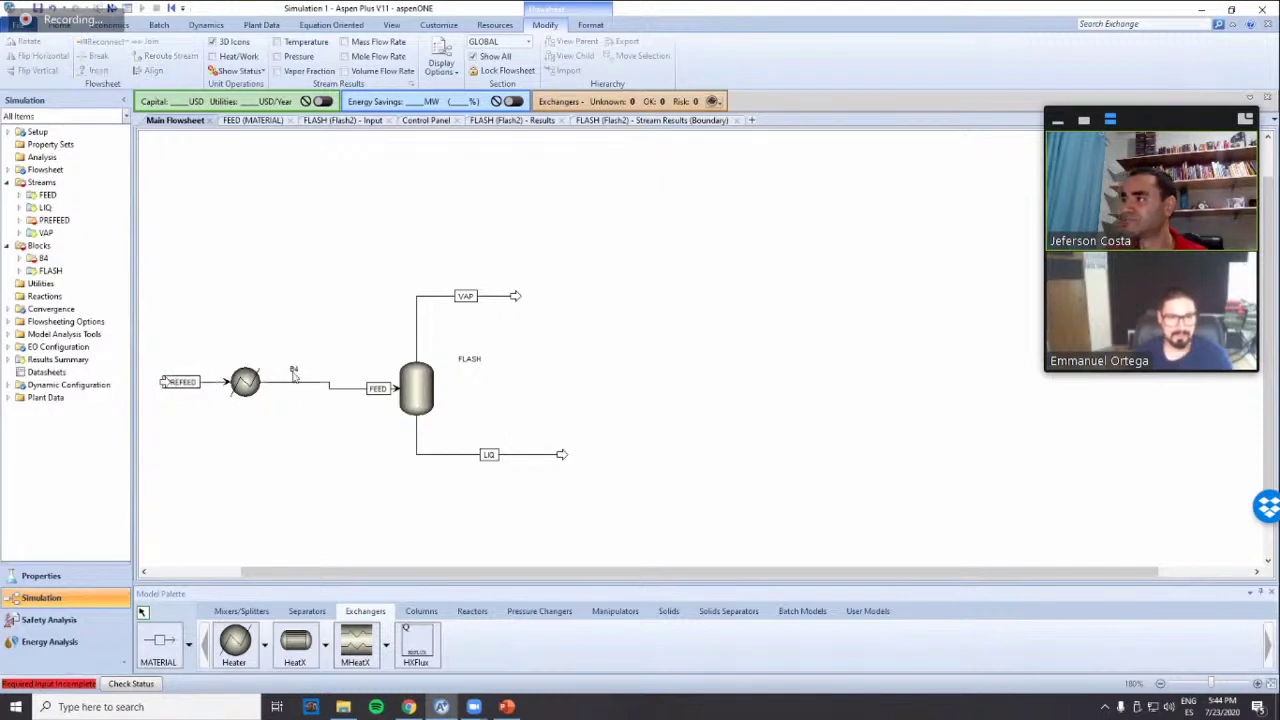
Rename the heater block as HEAT
left_click(294, 371)
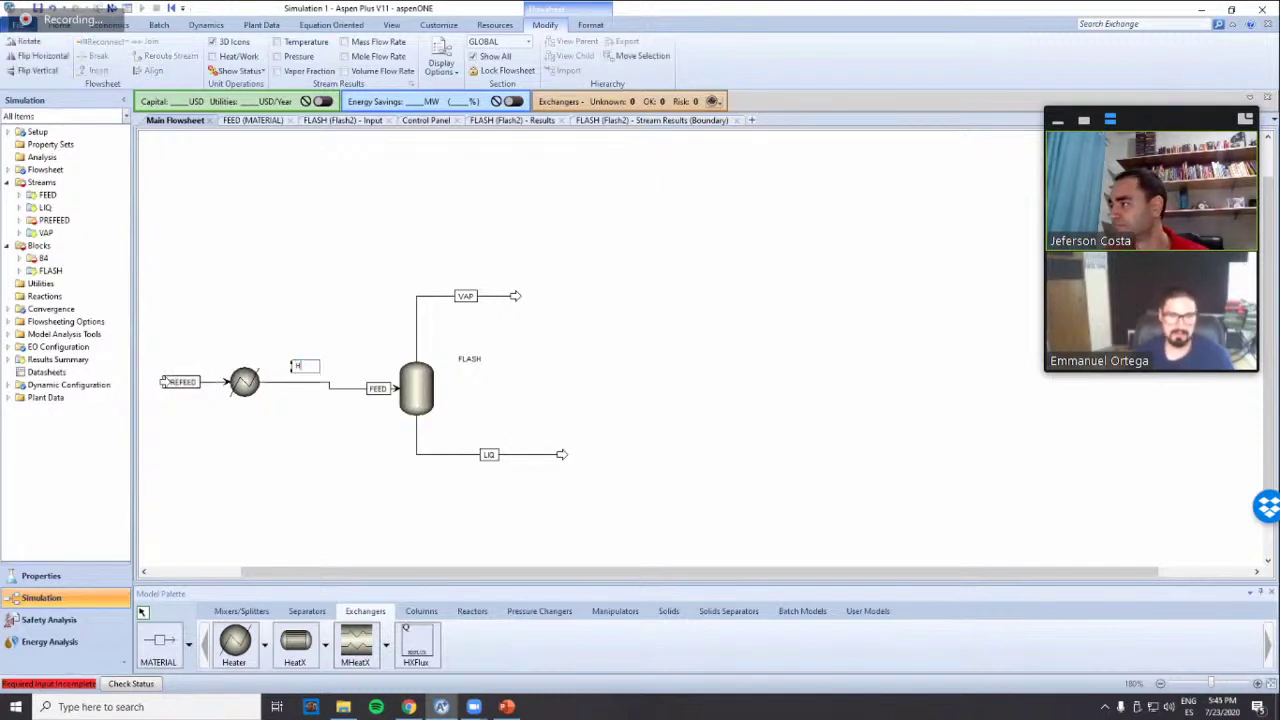
type("HEAT")
left_click(807, 427)
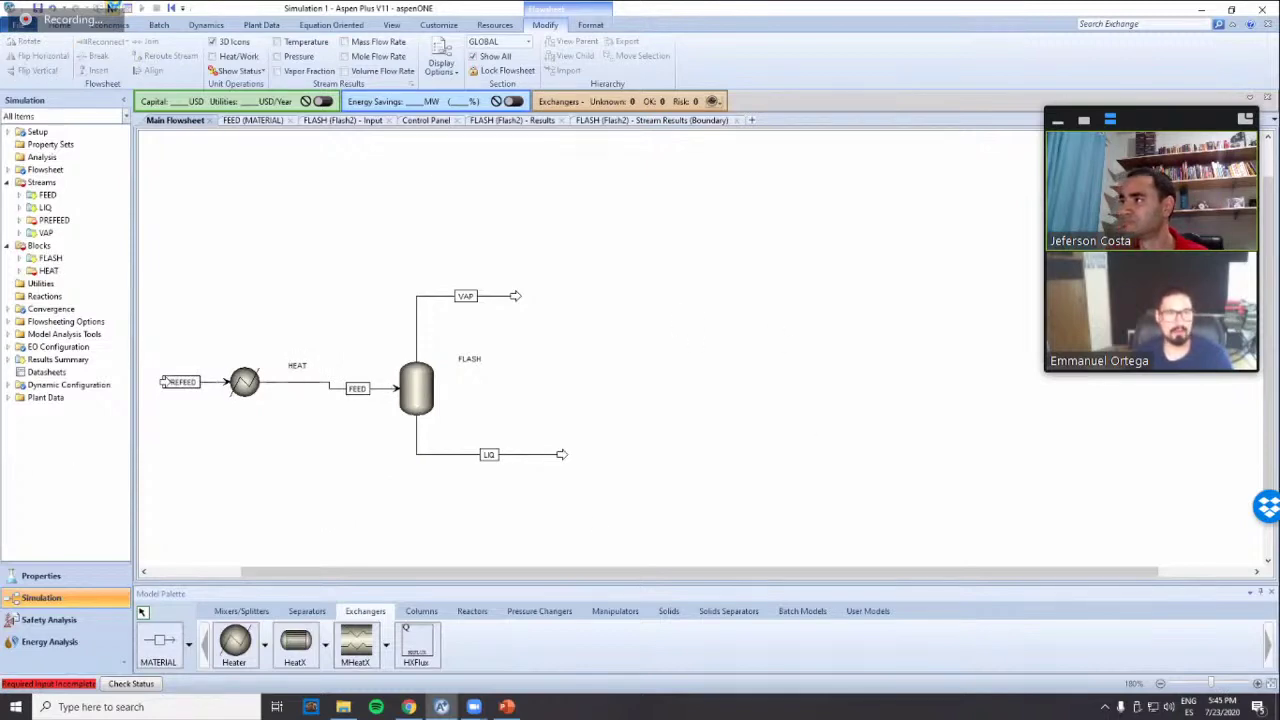
Check the required input form of the PREFEED stream, and return to the flowsheet and select the FEED stream
left_click(116, 7)
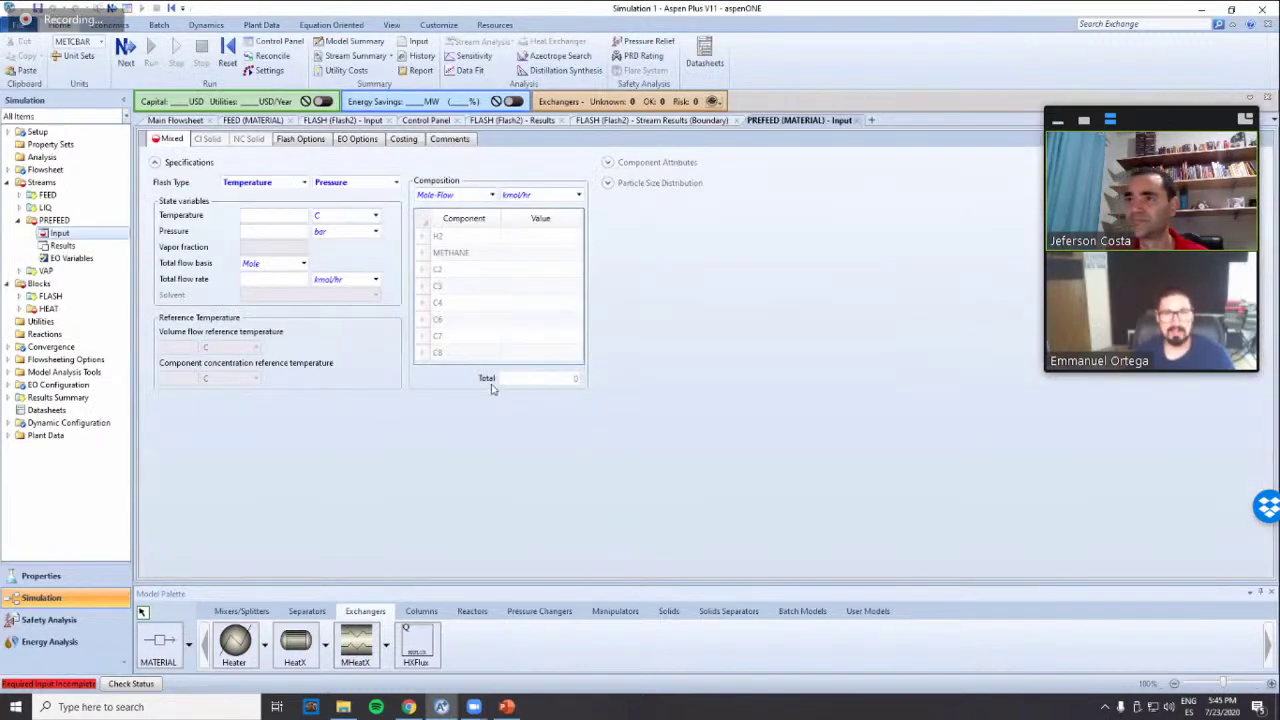
left_click(96, 7)
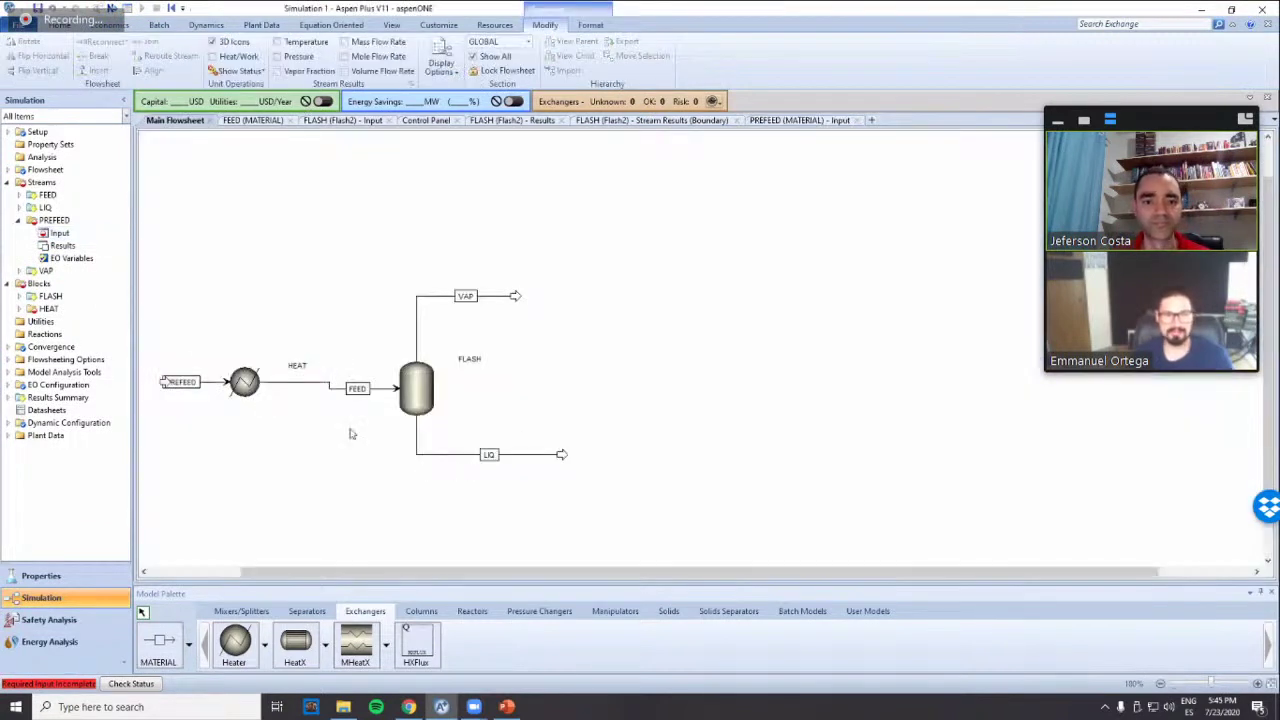
left_click(295, 383)
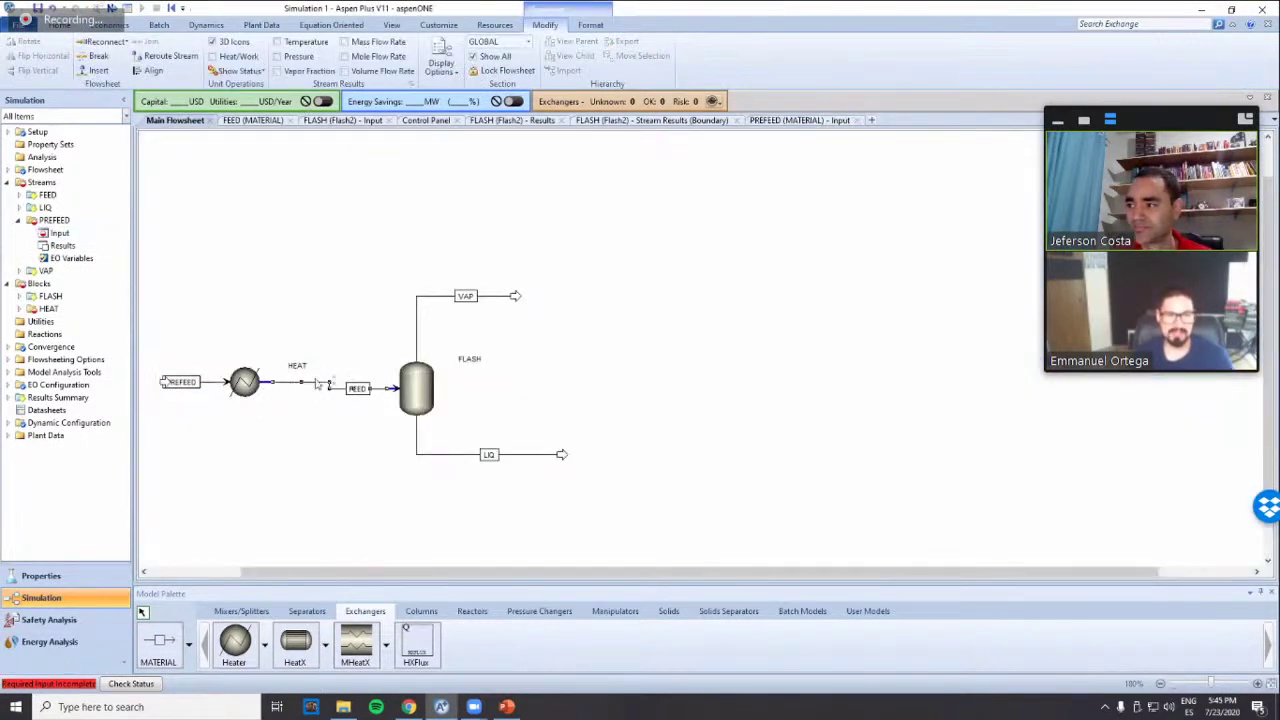
Detach the FEED stream's source and the PREFEED stream's destination from the HEAT block
left_click_drag(272, 383, 310, 448)
right_click(283, 479)
left_click(280, 493)
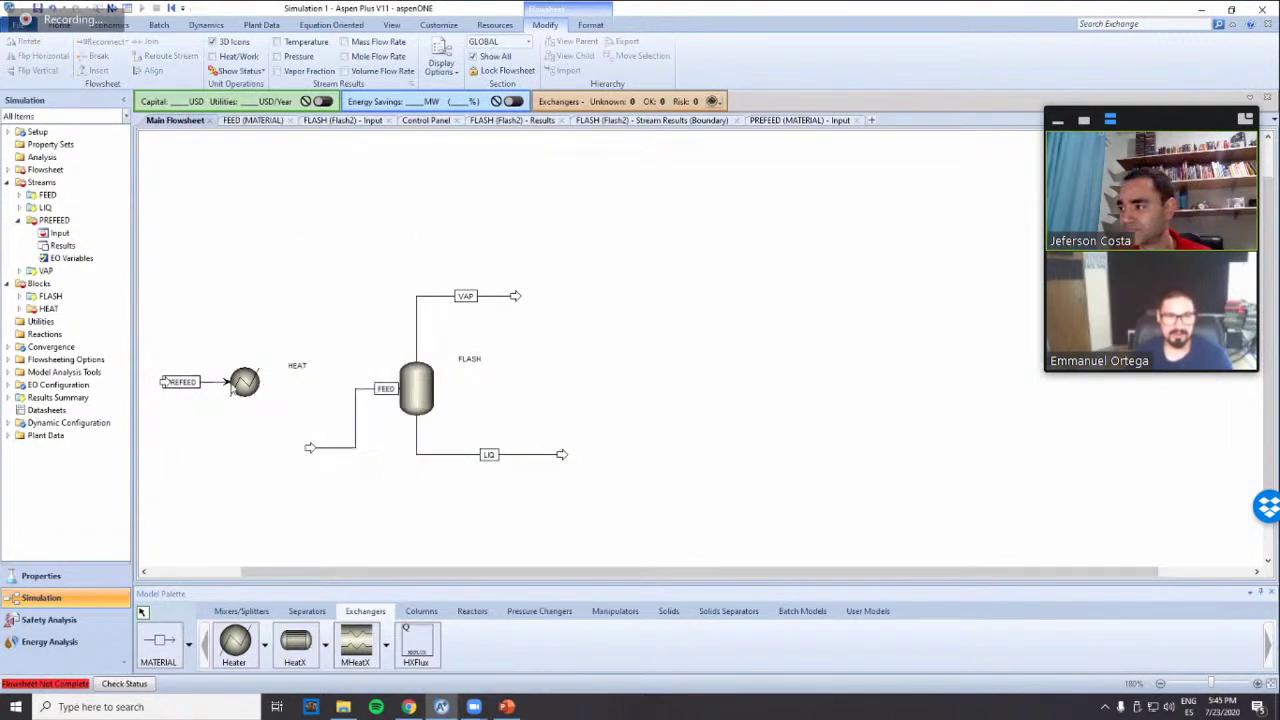
mouse_move(216, 382)
left_mouse_down()
mouse_move(214, 336)
mouse_move(234, 342)
mouse_move(230, 382)
left_mouse_up()
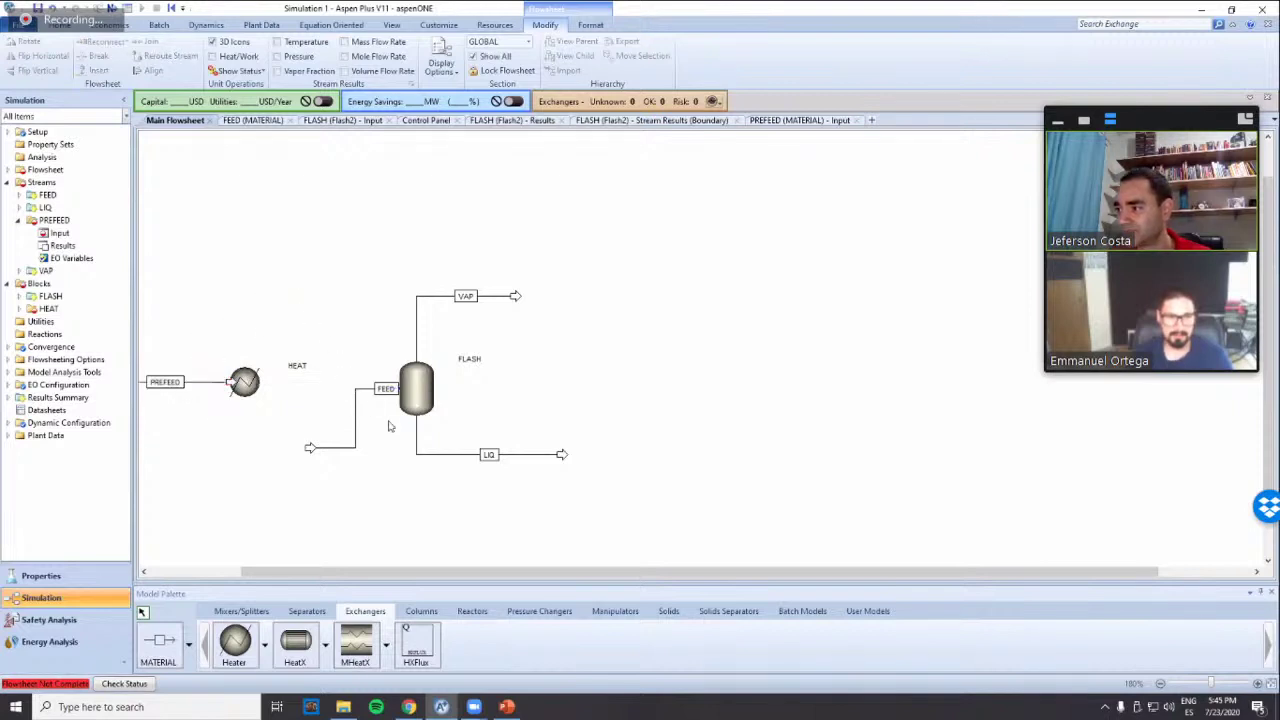
Reconnect FEED into the HEAT inlet and PREFEED from the HEAT outlet to the FLASH inlet, straightening FEED's line
left_click(386, 390)
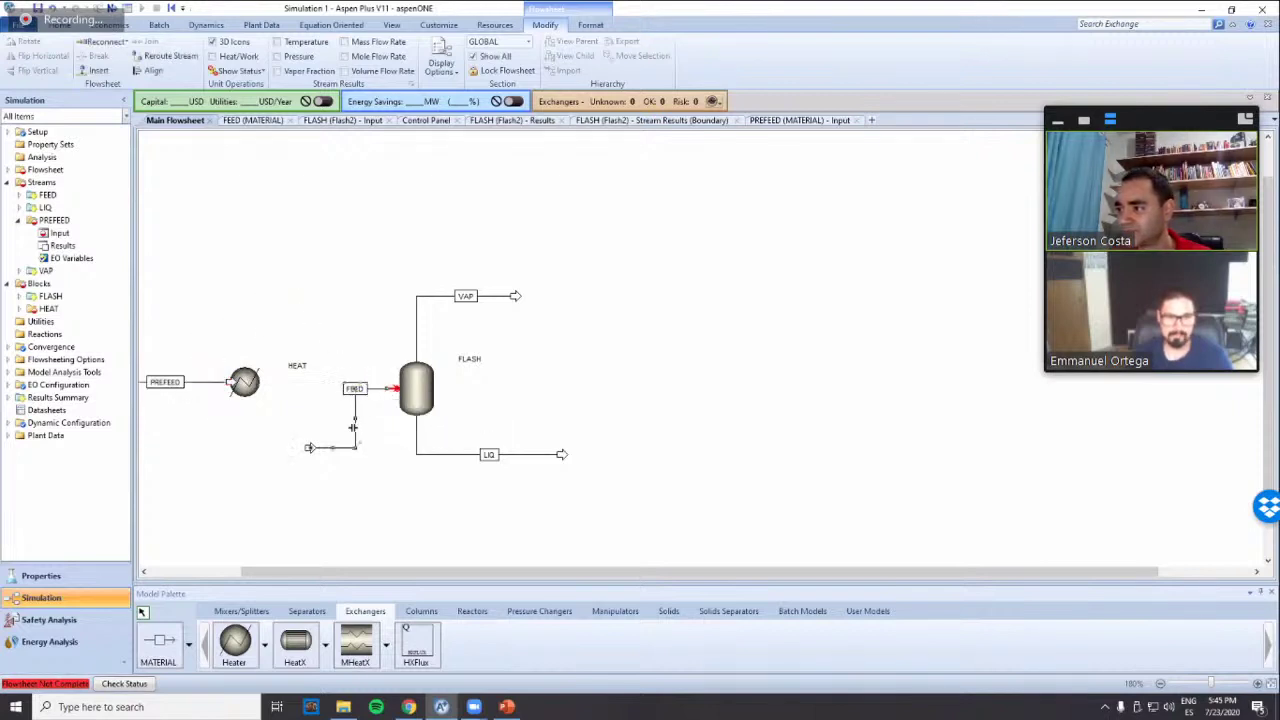
left_click_drag(354, 424, 268, 389)
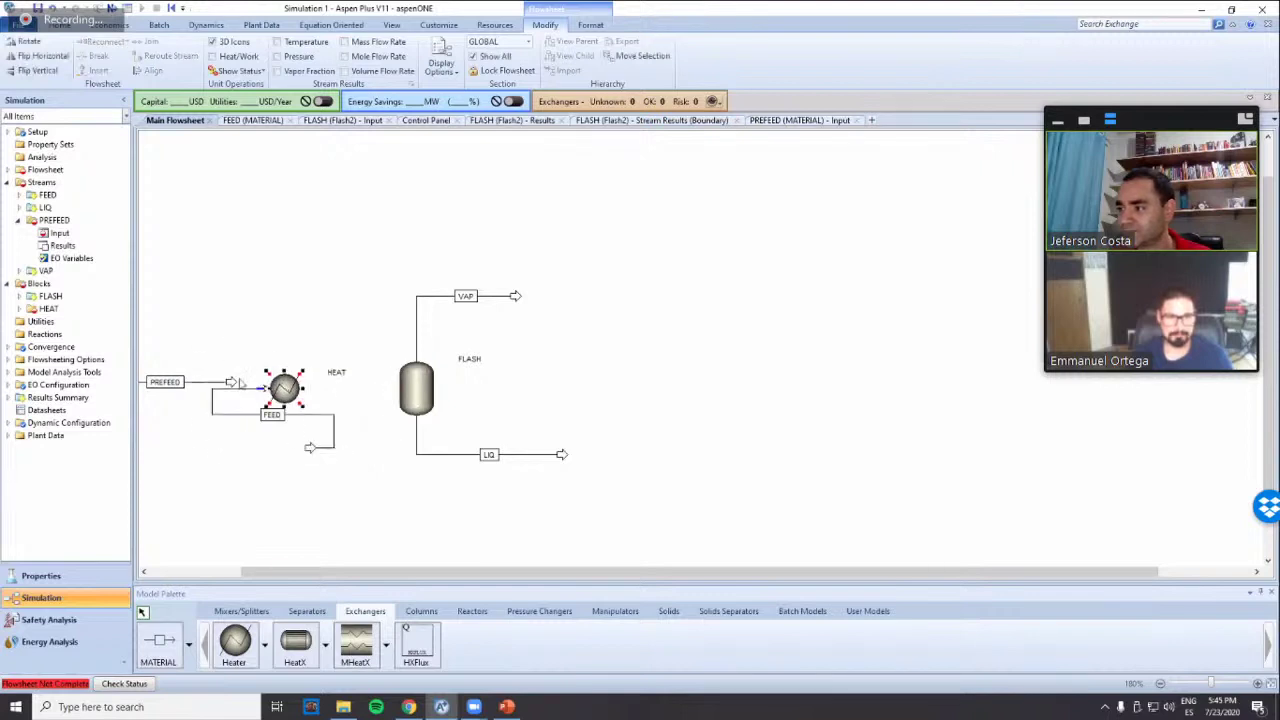
left_click(396, 390)
left_click_drag(176, 388, 302, 388)
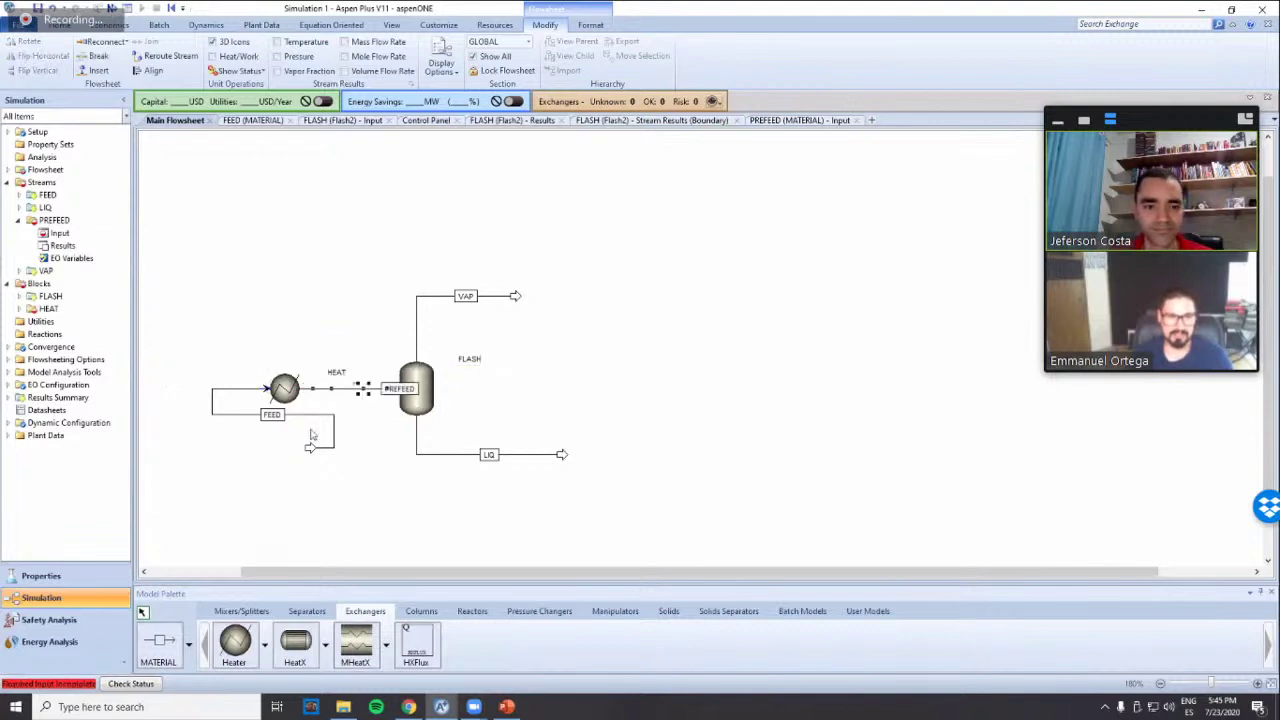
left_click_drag(310, 452, 198, 396)
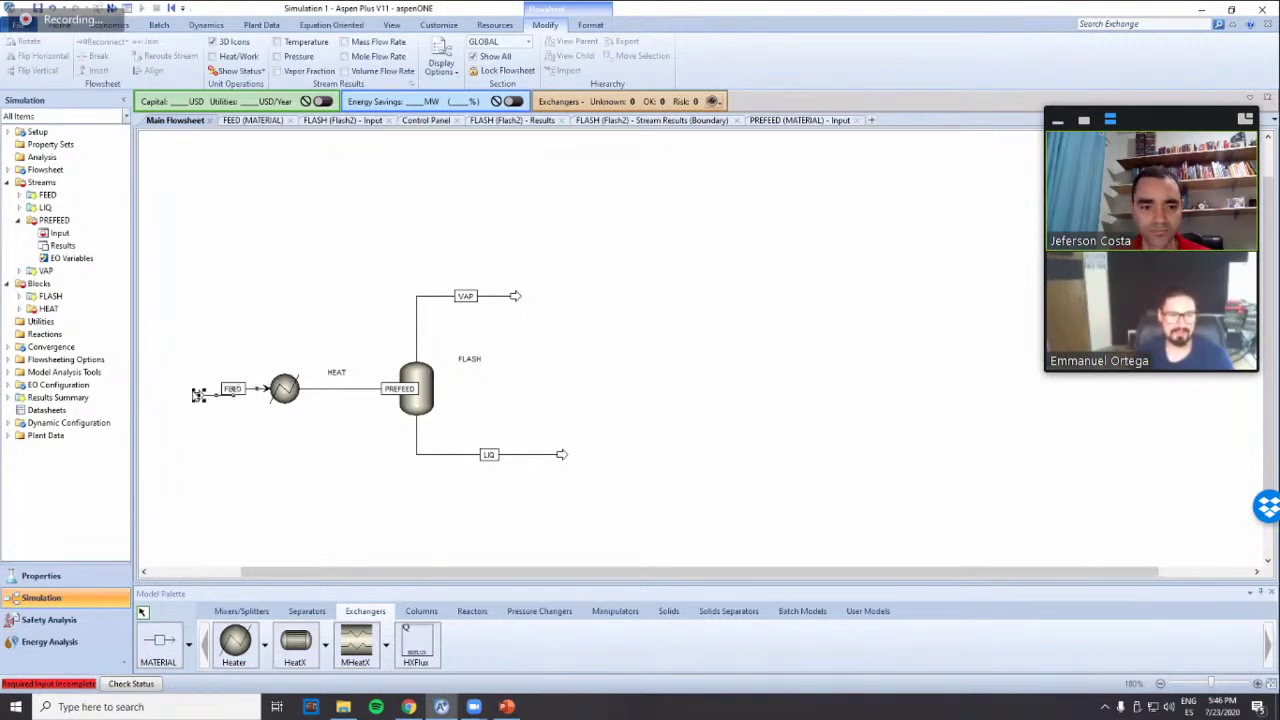
left_click_drag(196, 393, 177, 389)
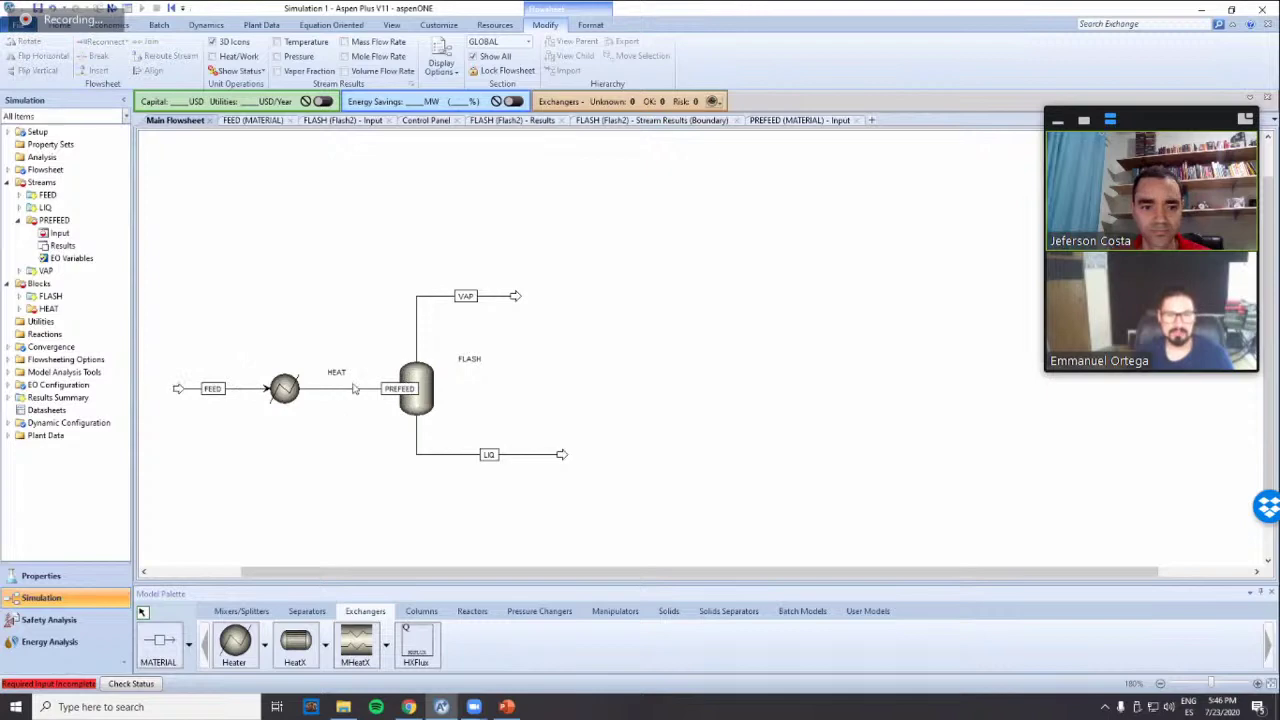
Move the PREFEED label clear of the FLASH block, and rename the FEED and PREFEED streams as F1 and F2
left_click(402, 396)
double_click(410, 378)
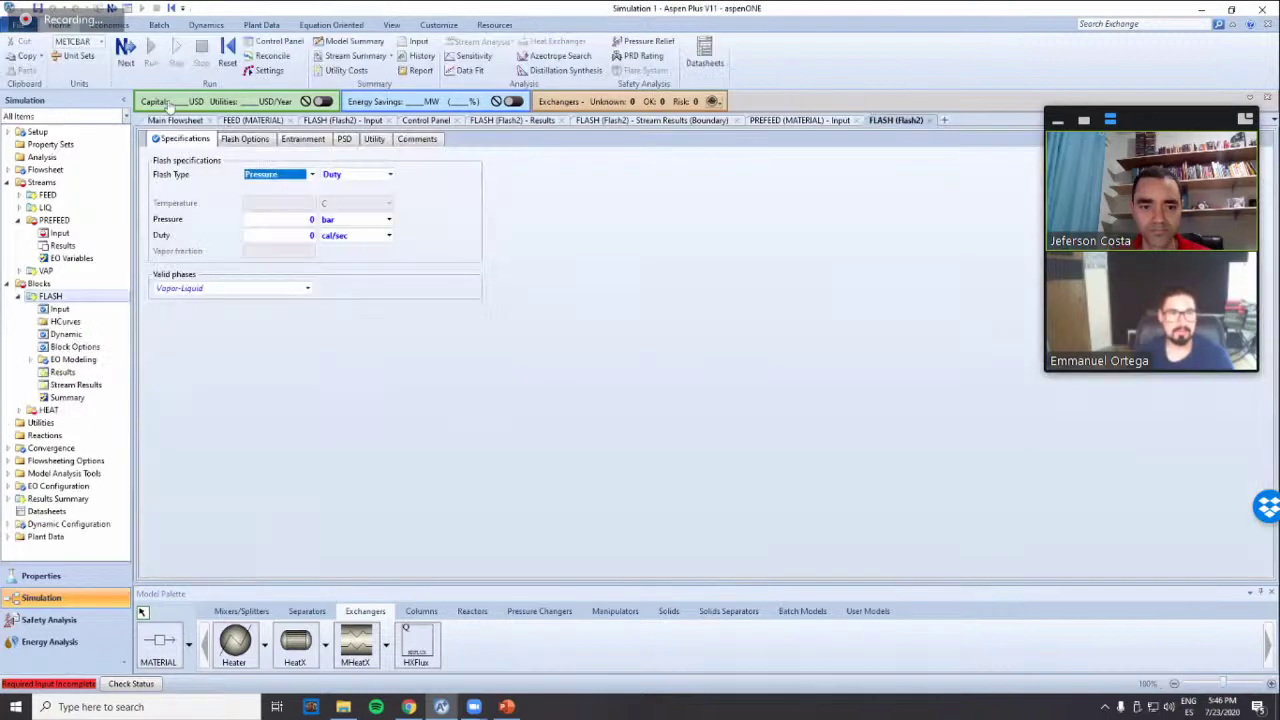
left_click(175, 120)
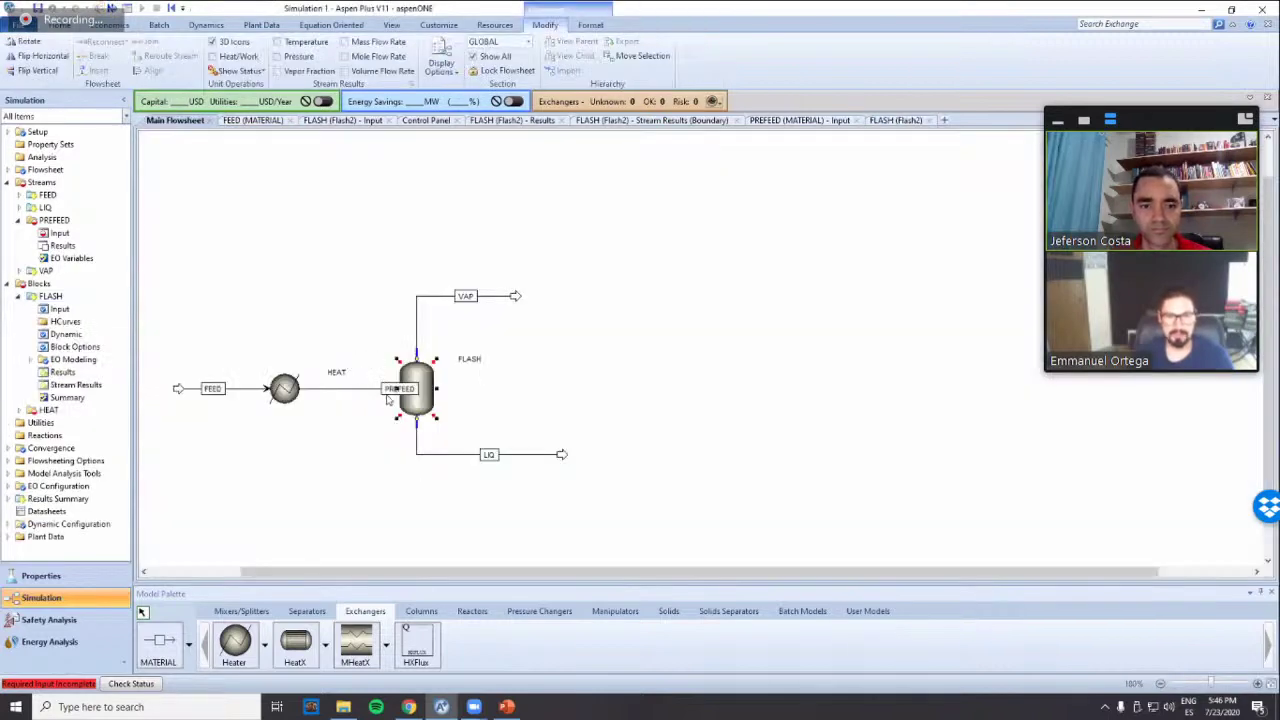
left_click_drag(388, 398, 363, 400)
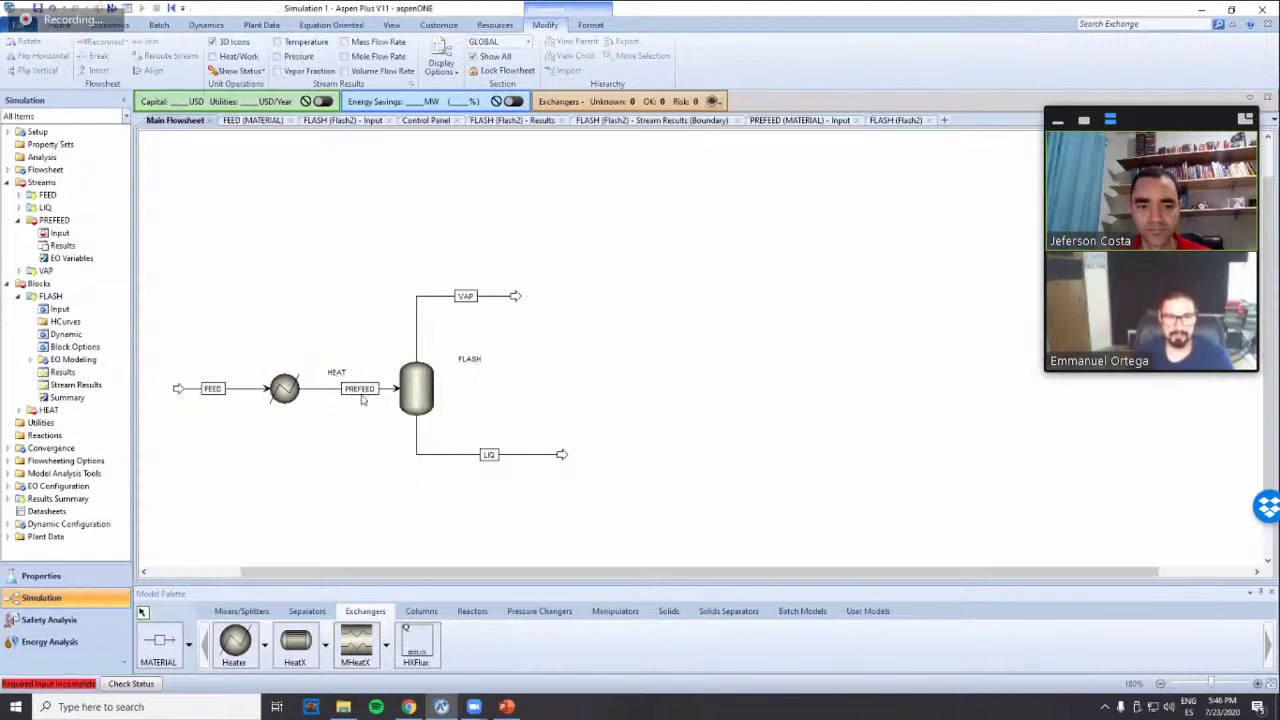
left_click(363, 400)
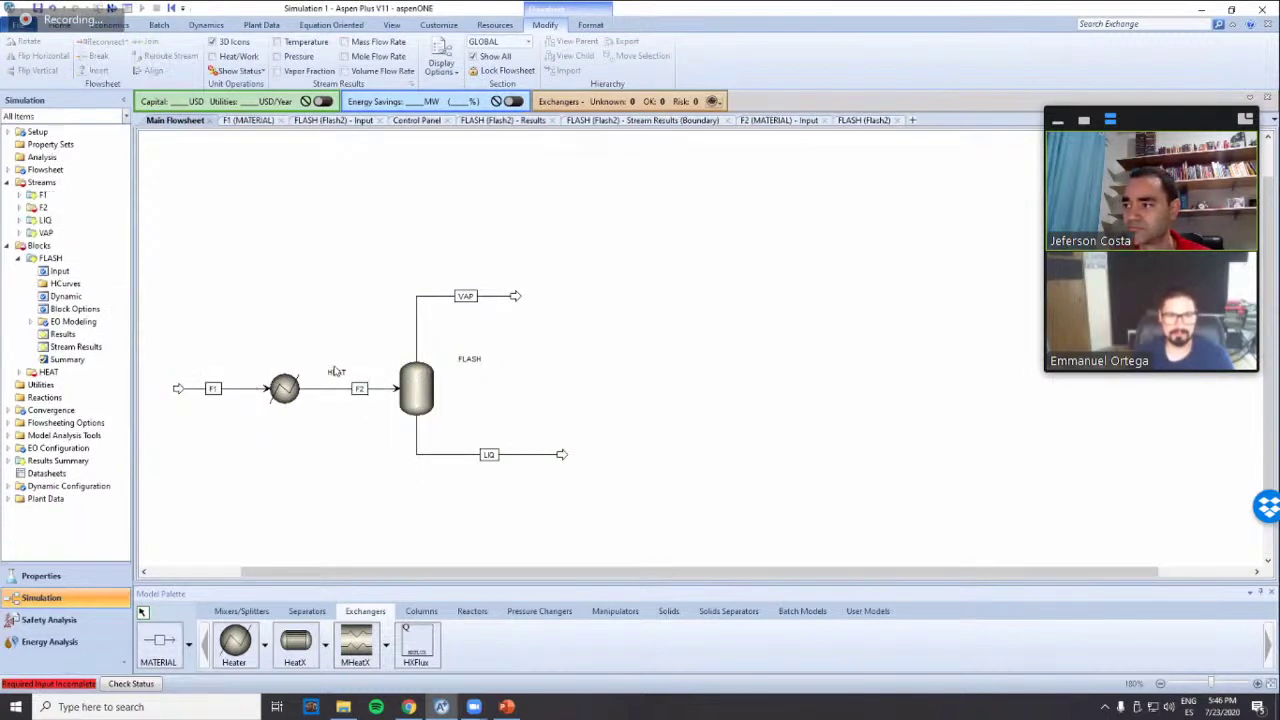
Check the required input form of the F2 stream and return to the flowsheet
left_click(108, 6)
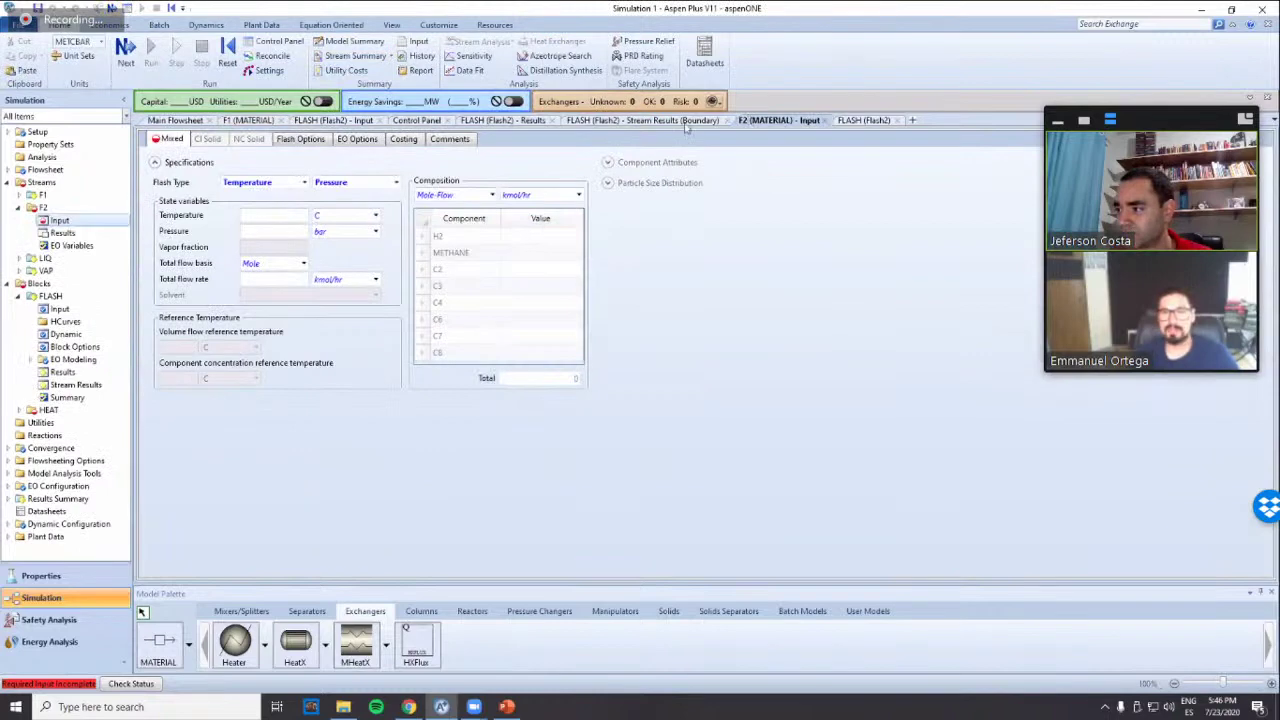
left_click(282, 215)
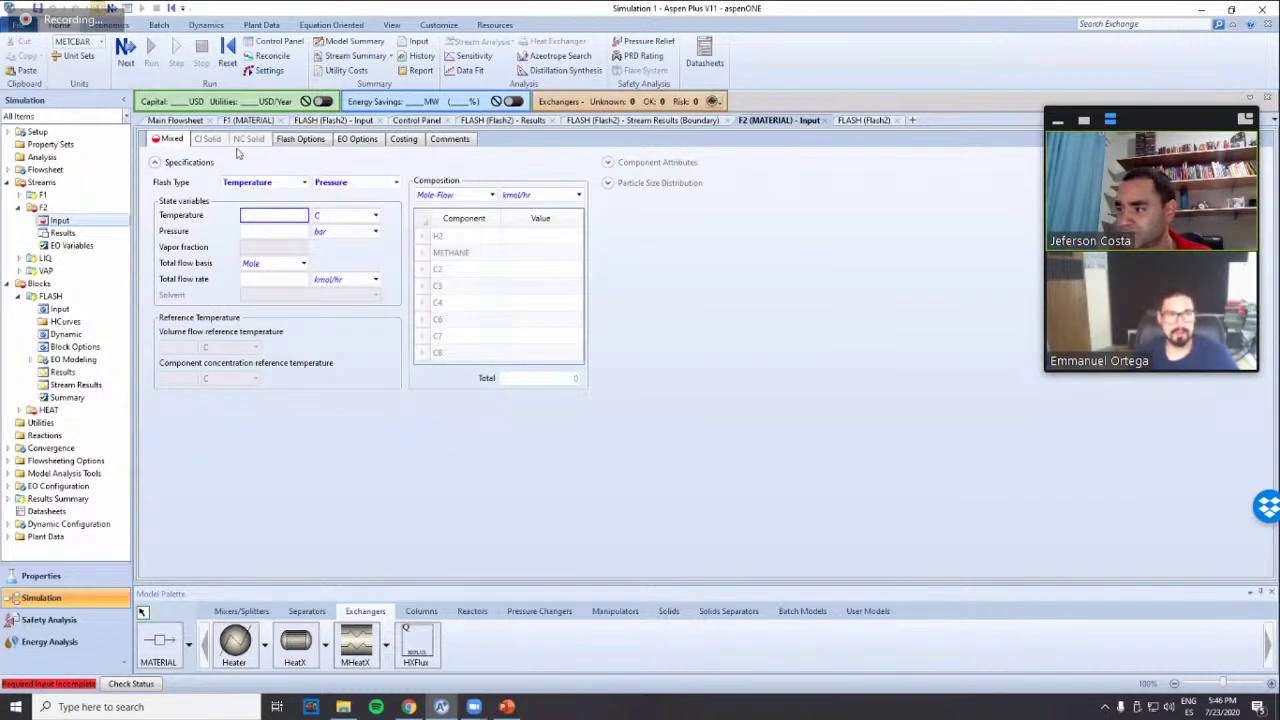
left_click(175, 120)
Specify the HEAT block with a temperature of 30 C and a pressure of 0 bar
double_click(333, 250)
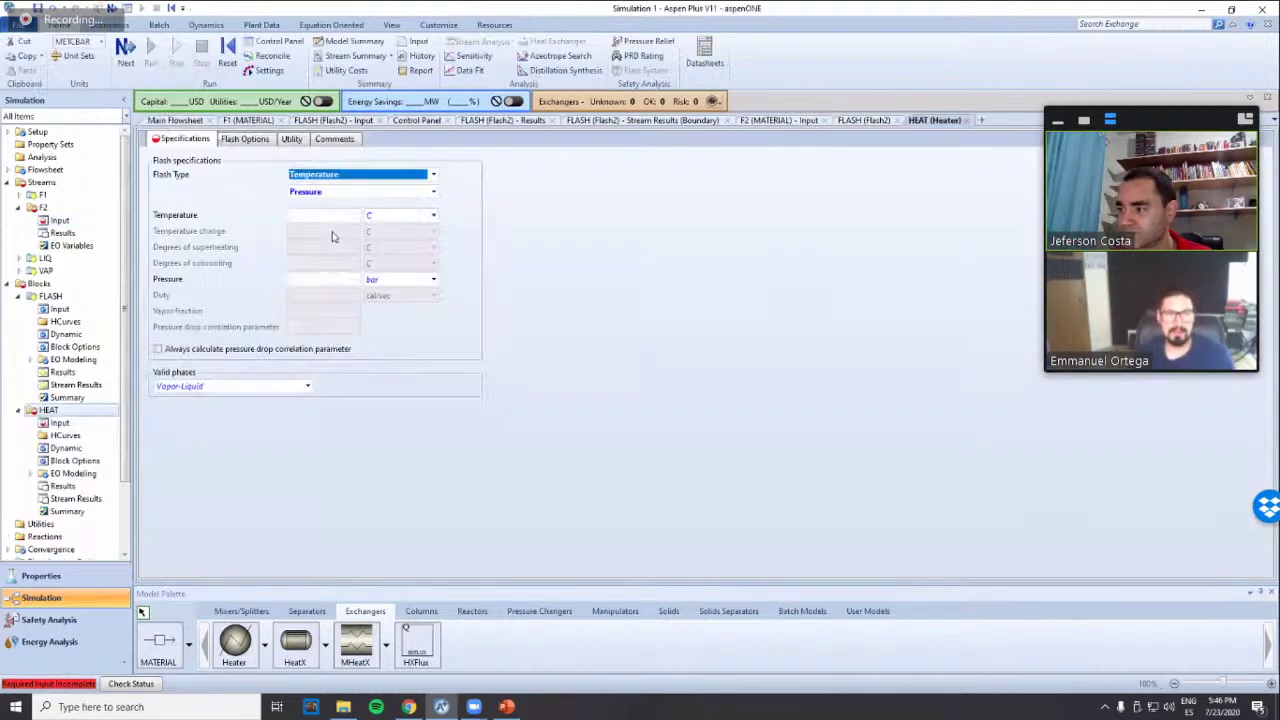
left_click(333, 216)
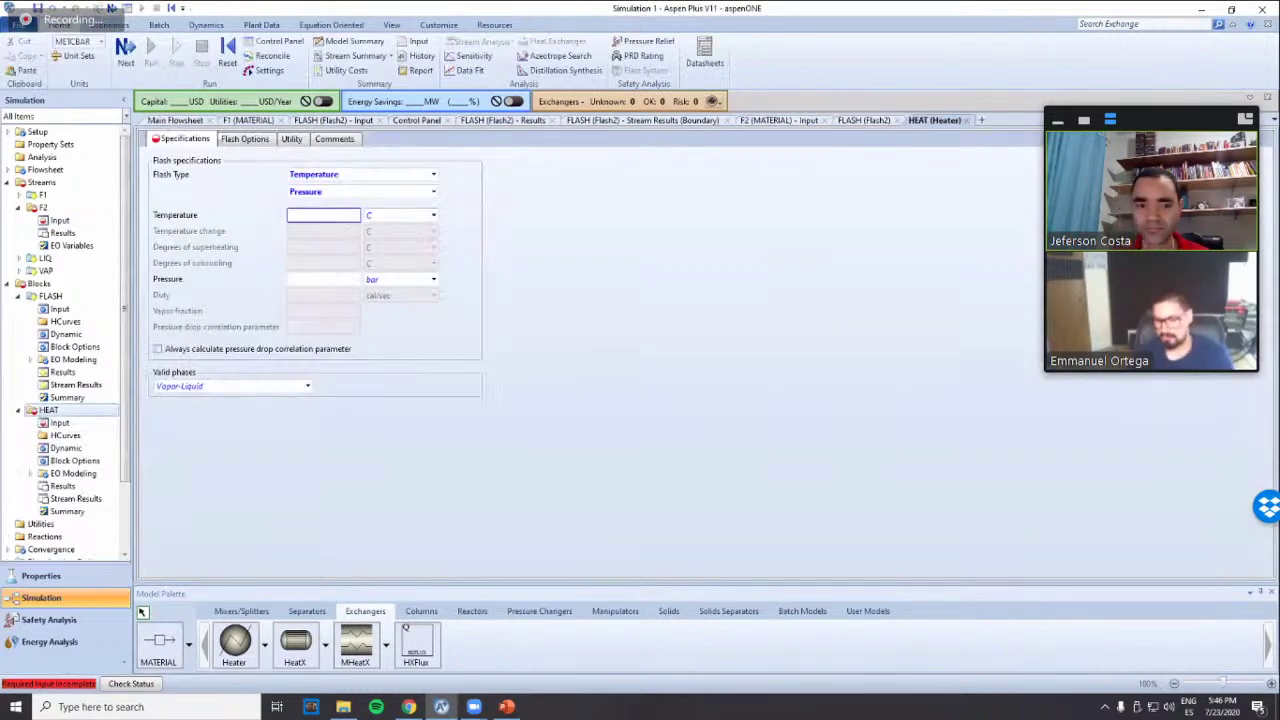
type("30")
left_click(540, 432)
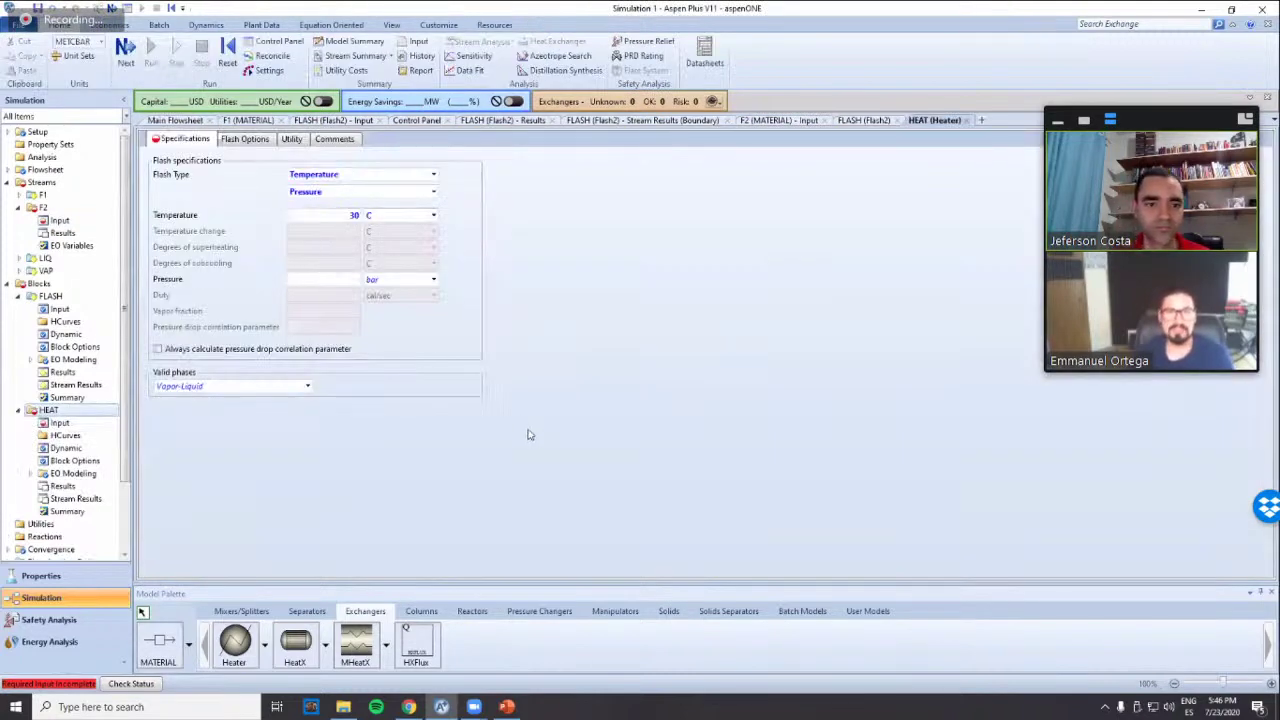
left_click(343, 284)
type("3")
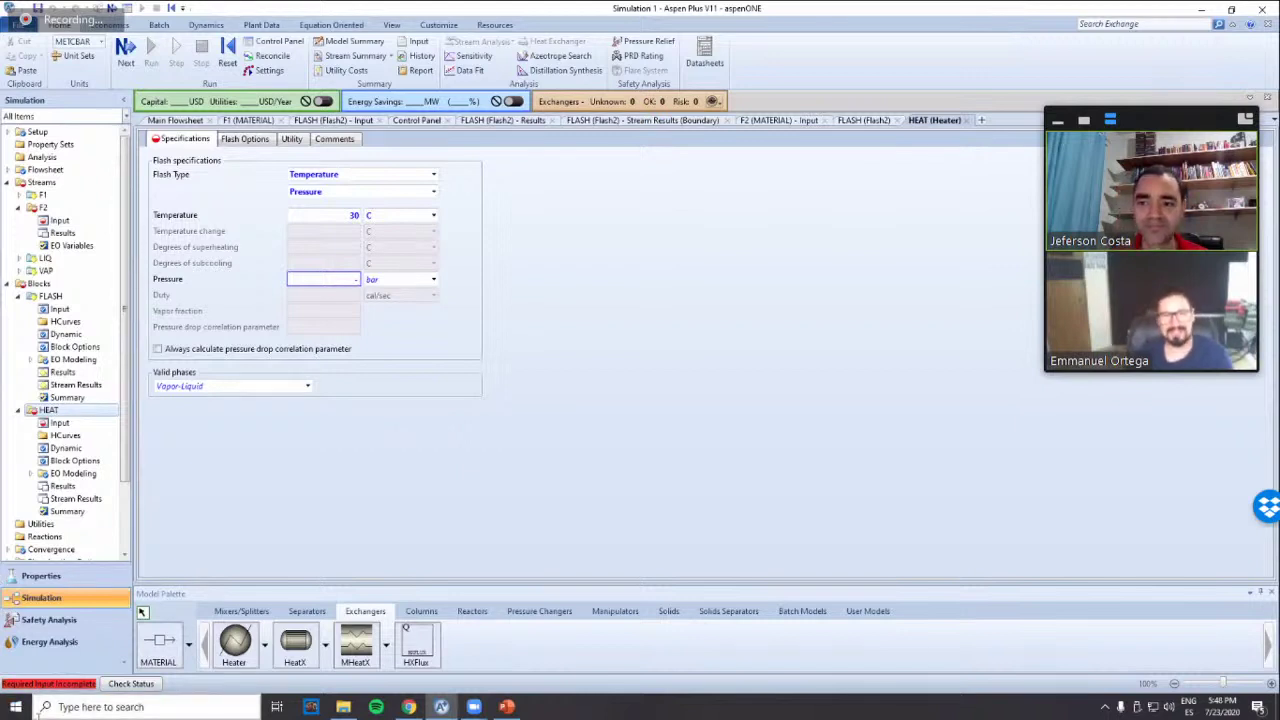
type("0")
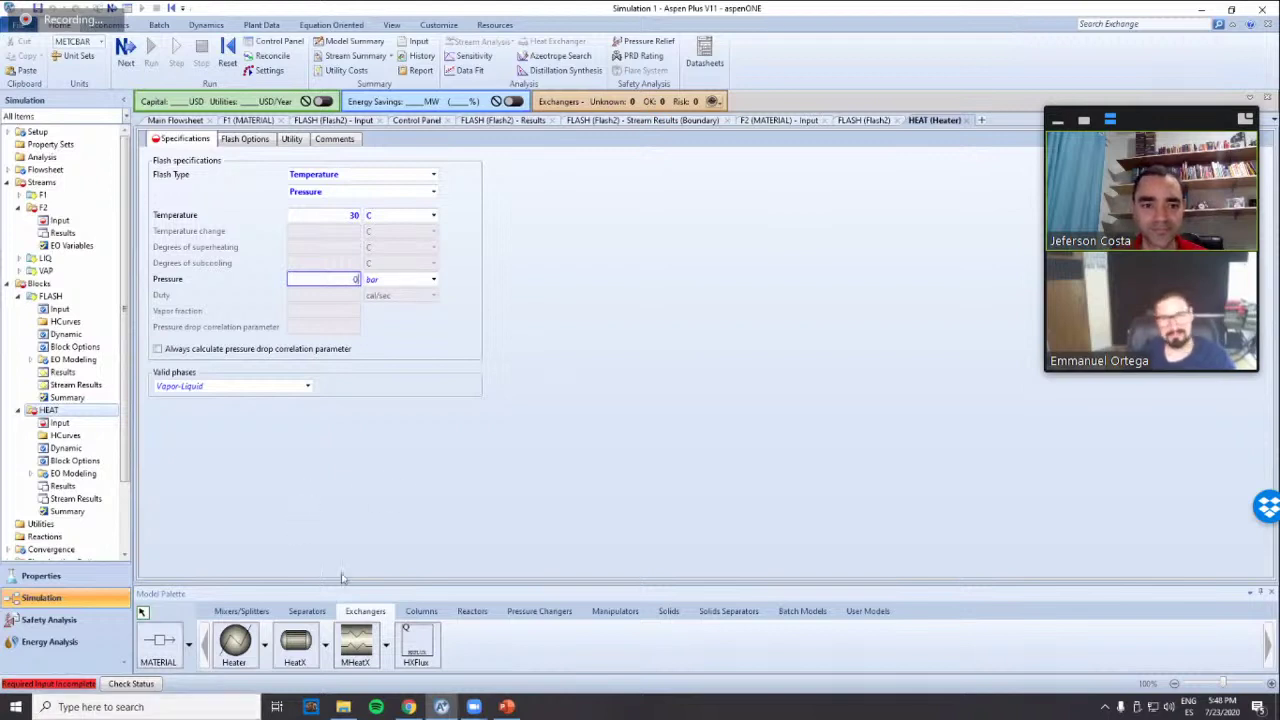
key("Return")
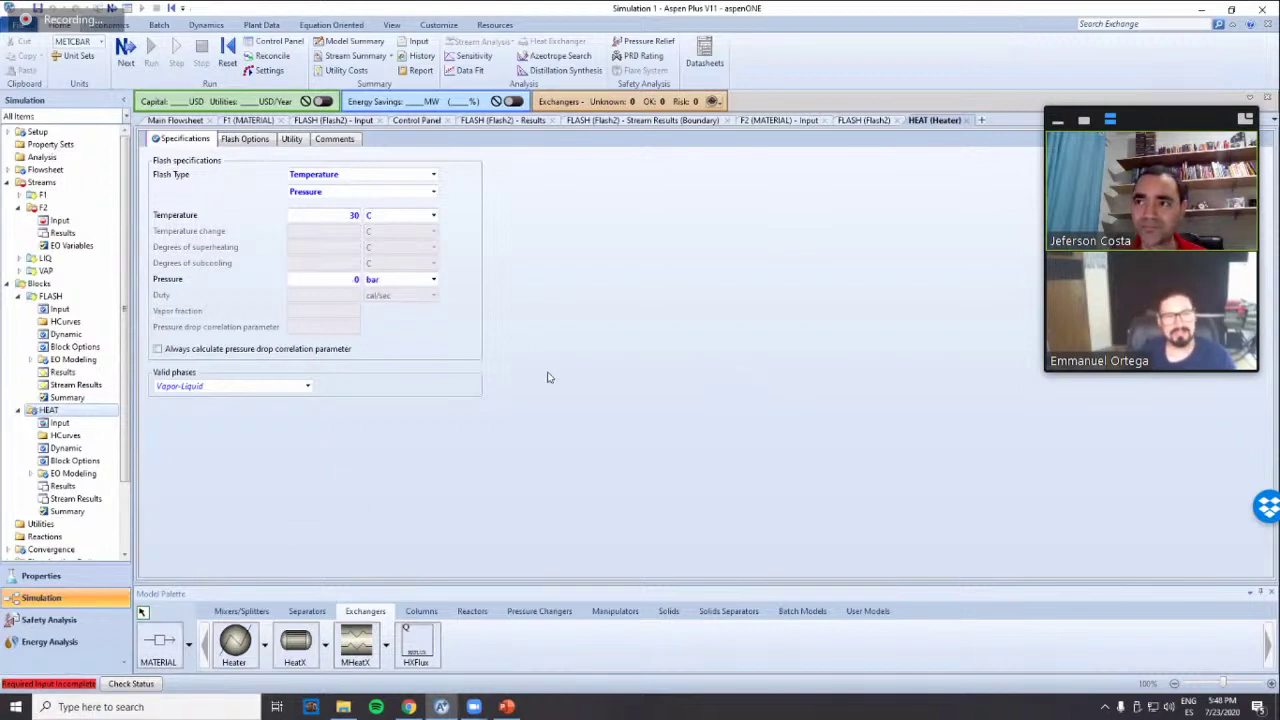
Compare the input forms of the F2 and F1 streams and return to the flowsheet
left_click(196, 124)
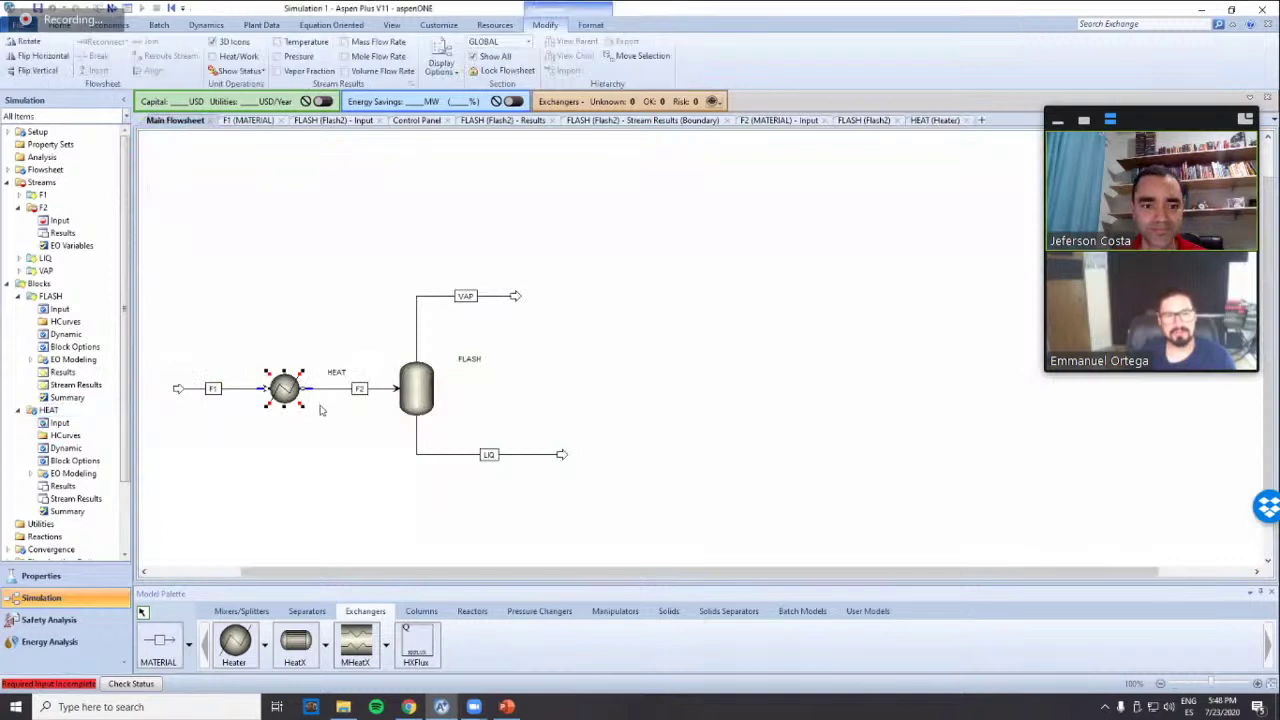
key("ctrl+Tab")
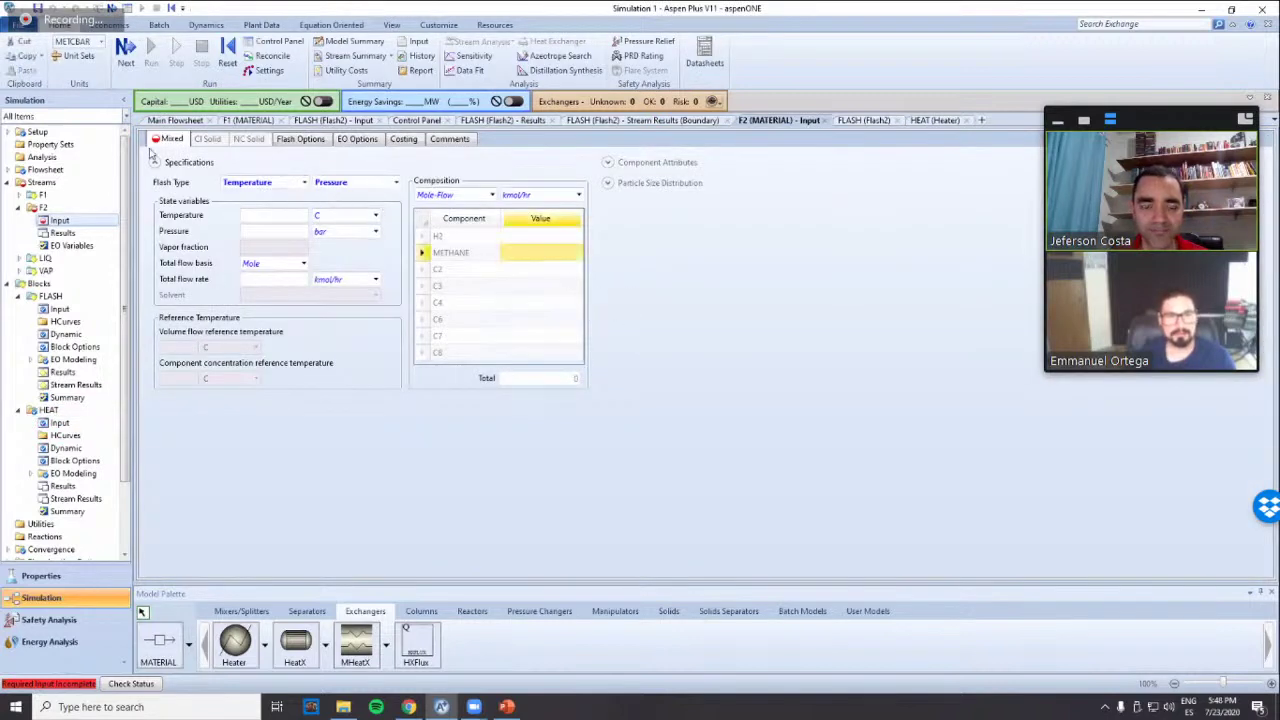
key("ctrl+Tab")
double_click(240, 389)
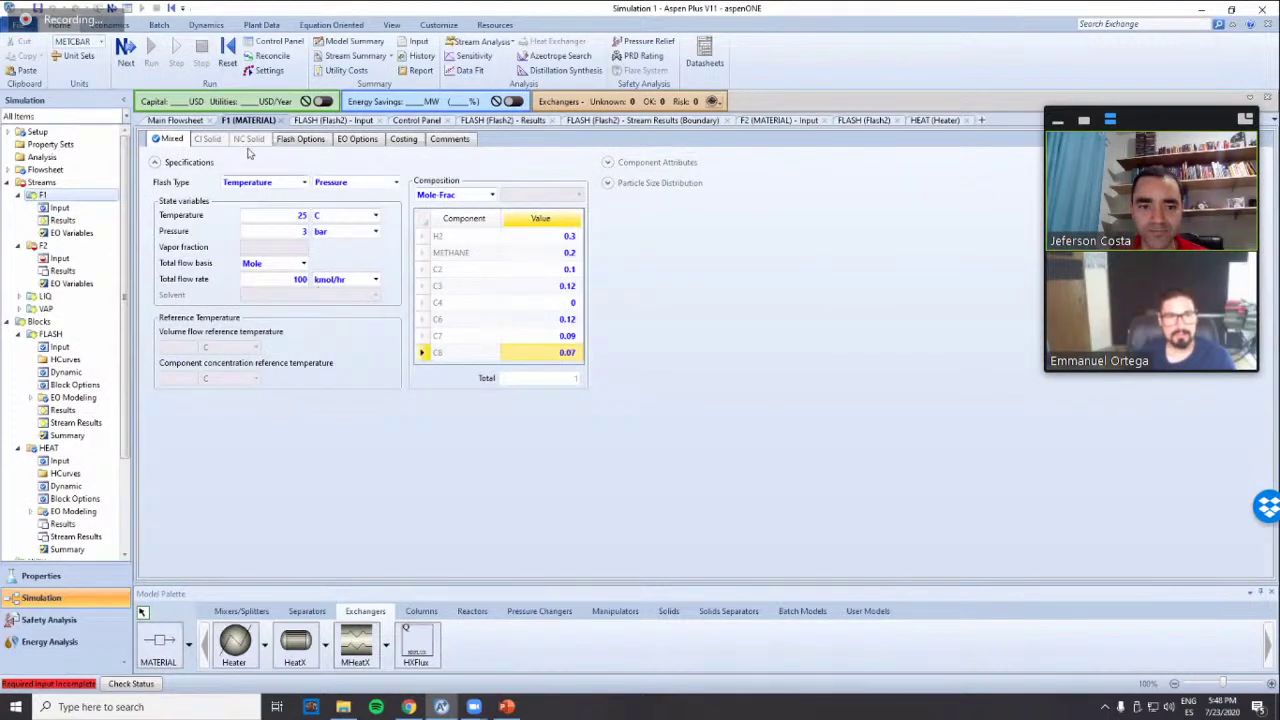
key("ctrl+Tab")
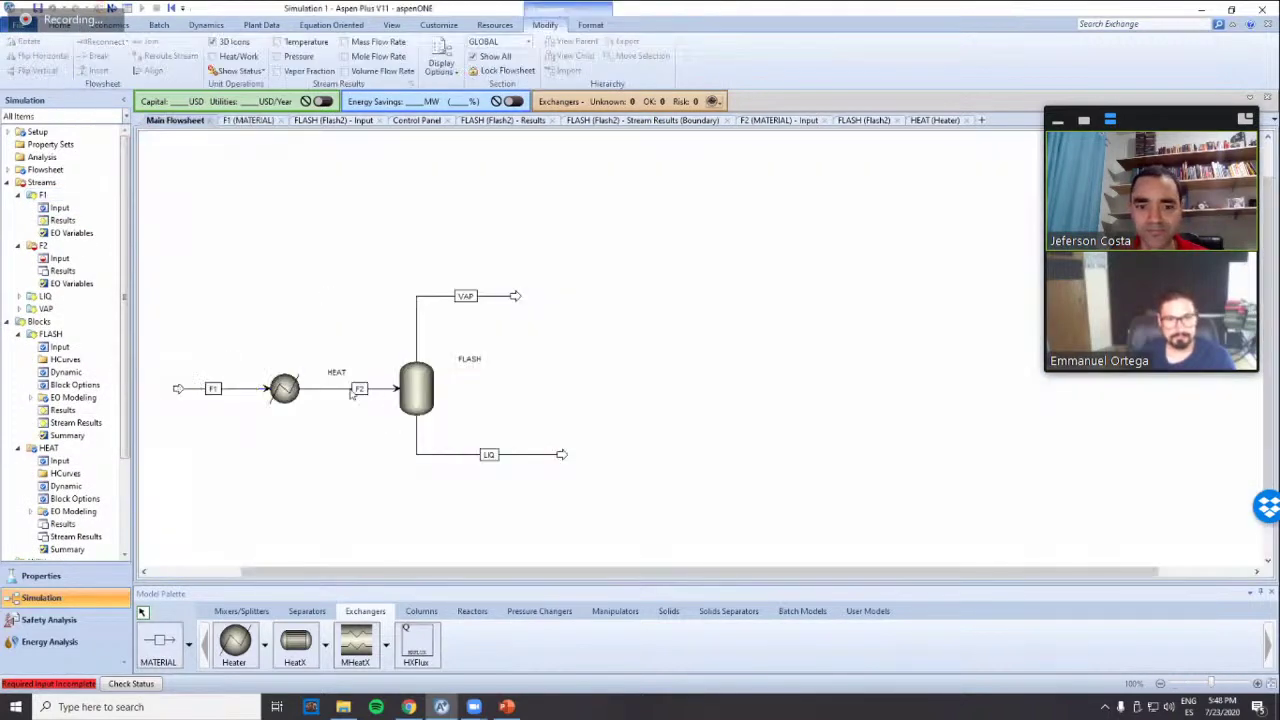
Delete the F2 stream and draw a new material stream from the HEAT outlet to the FLASH inlet, named F2
key("Delete")
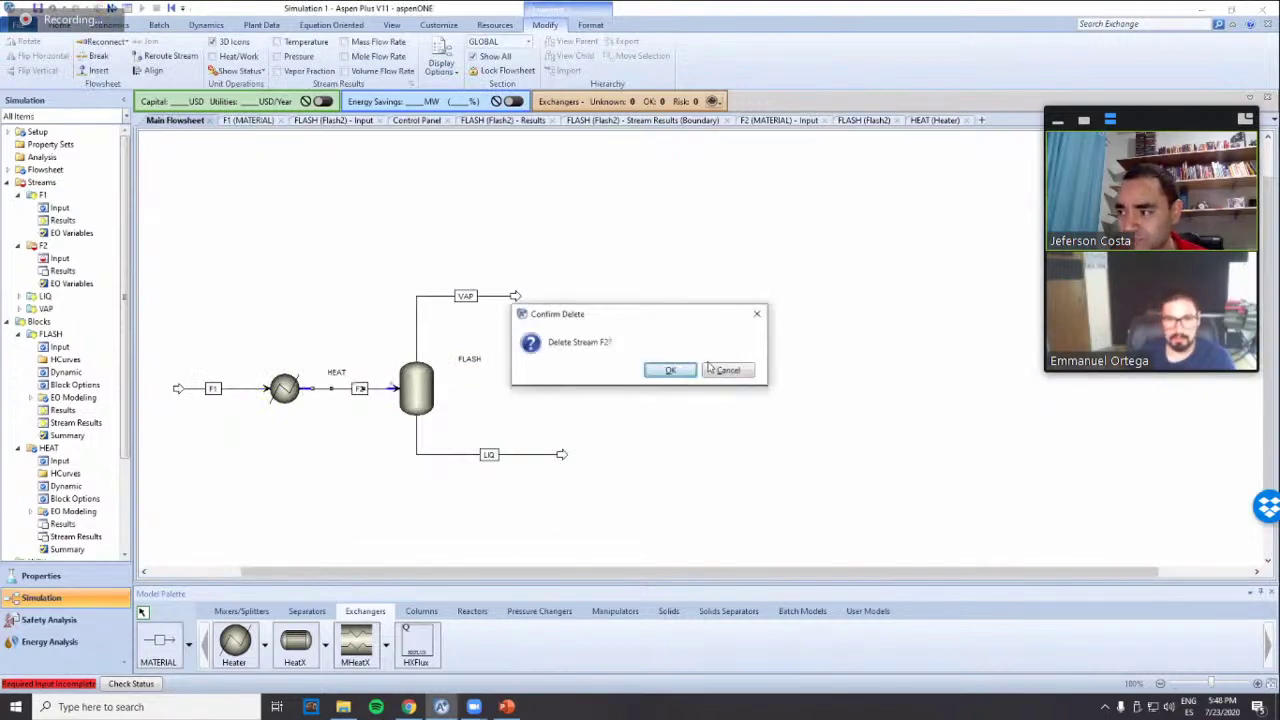
left_click(668, 370)
left_click(168, 640)
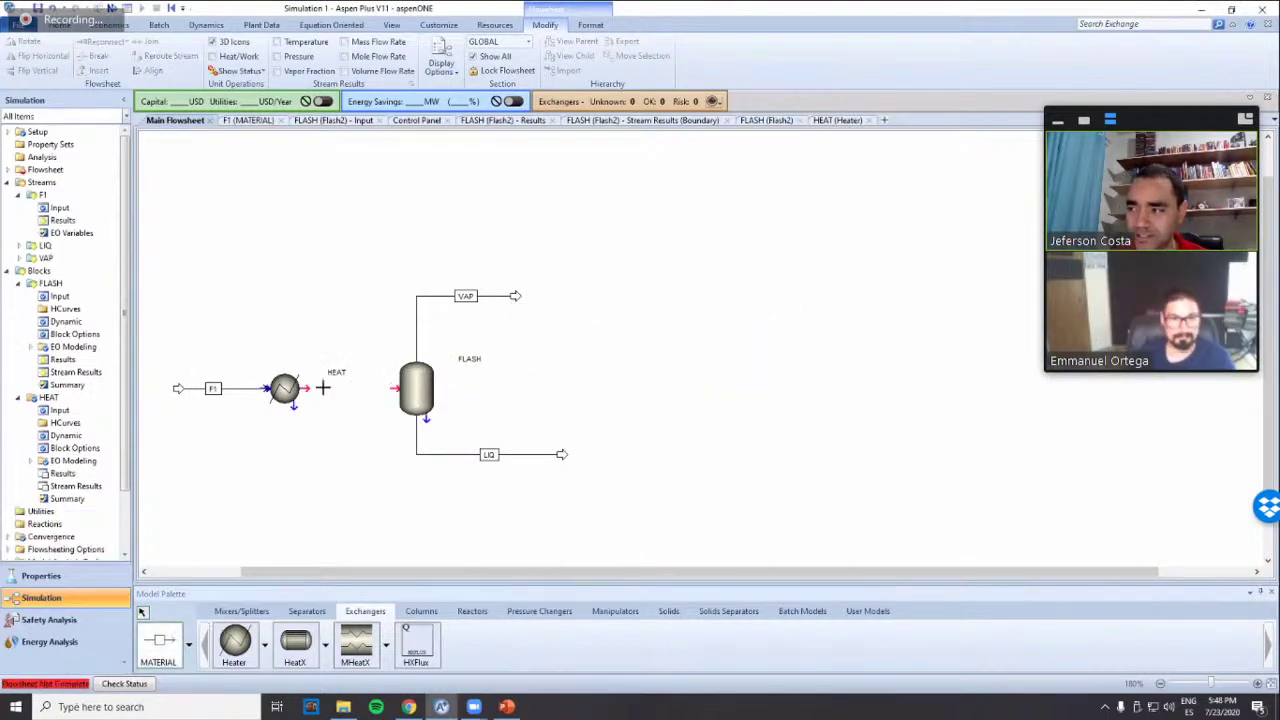
left_click(306, 388)
left_click(396, 388)
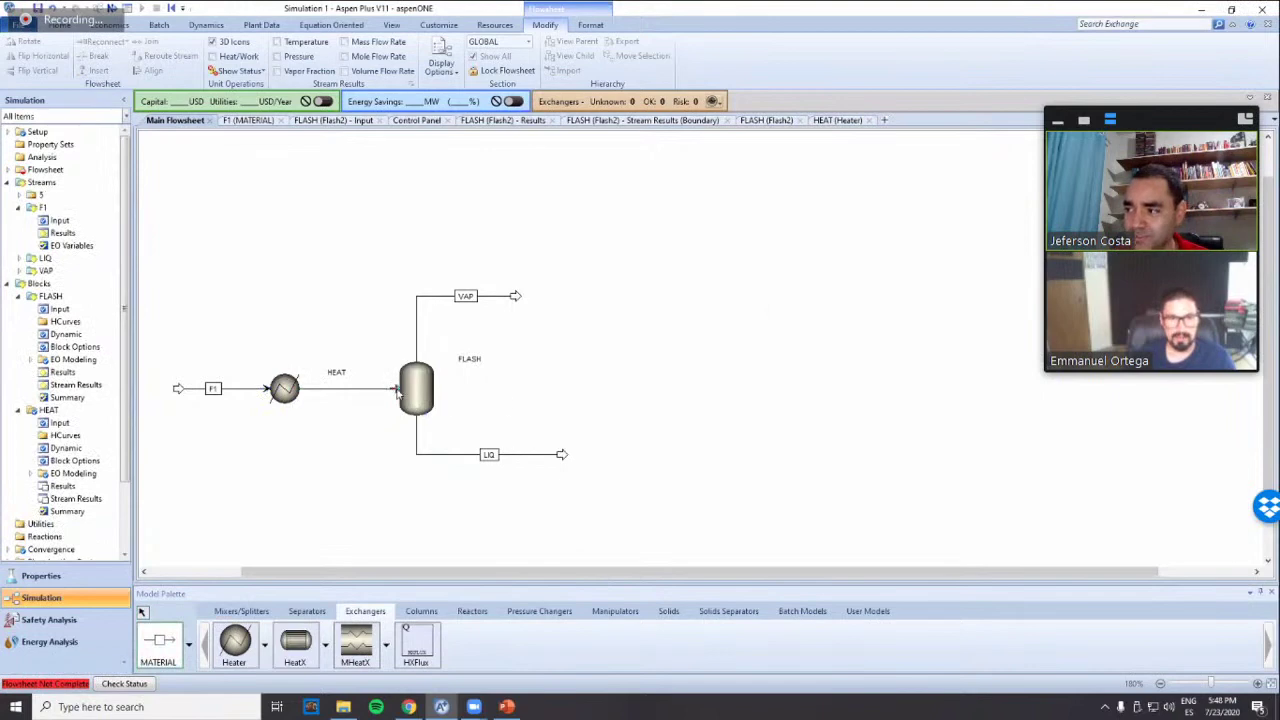
key("ctrl+z")
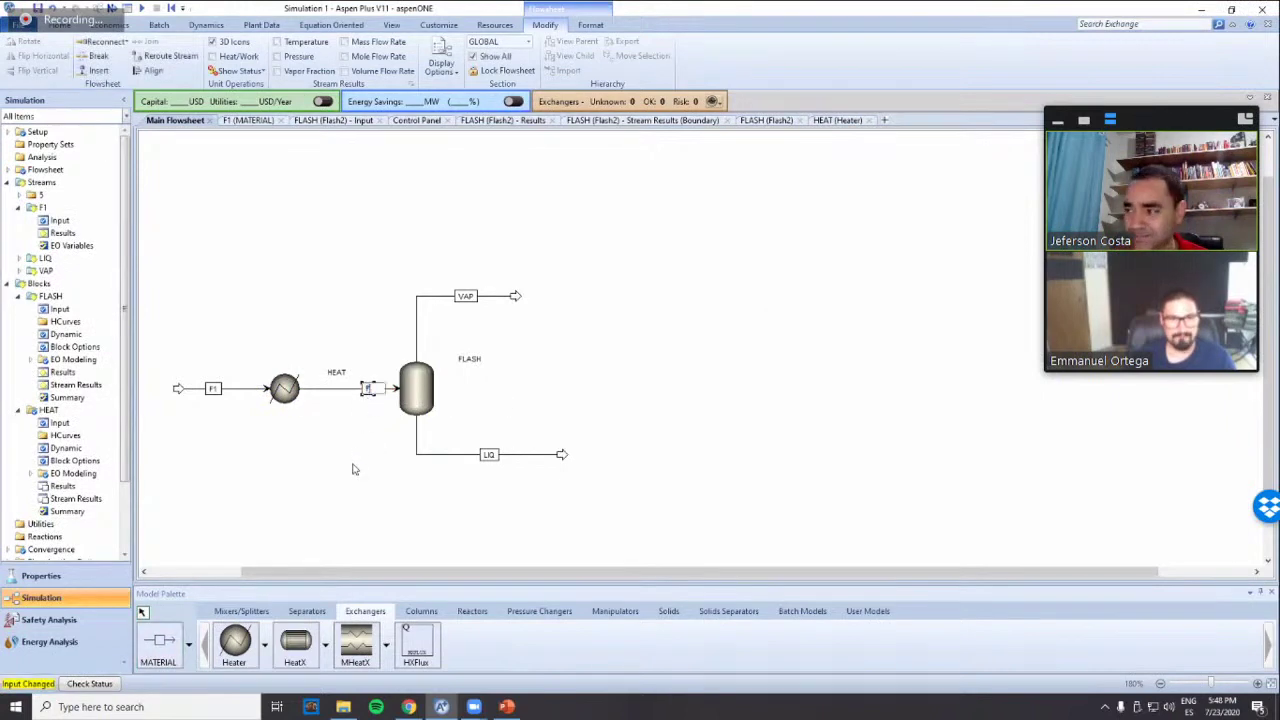
Check whether the flowsheet's required input is complete and dismiss the offer to run the simulation
left_click(104, 8)
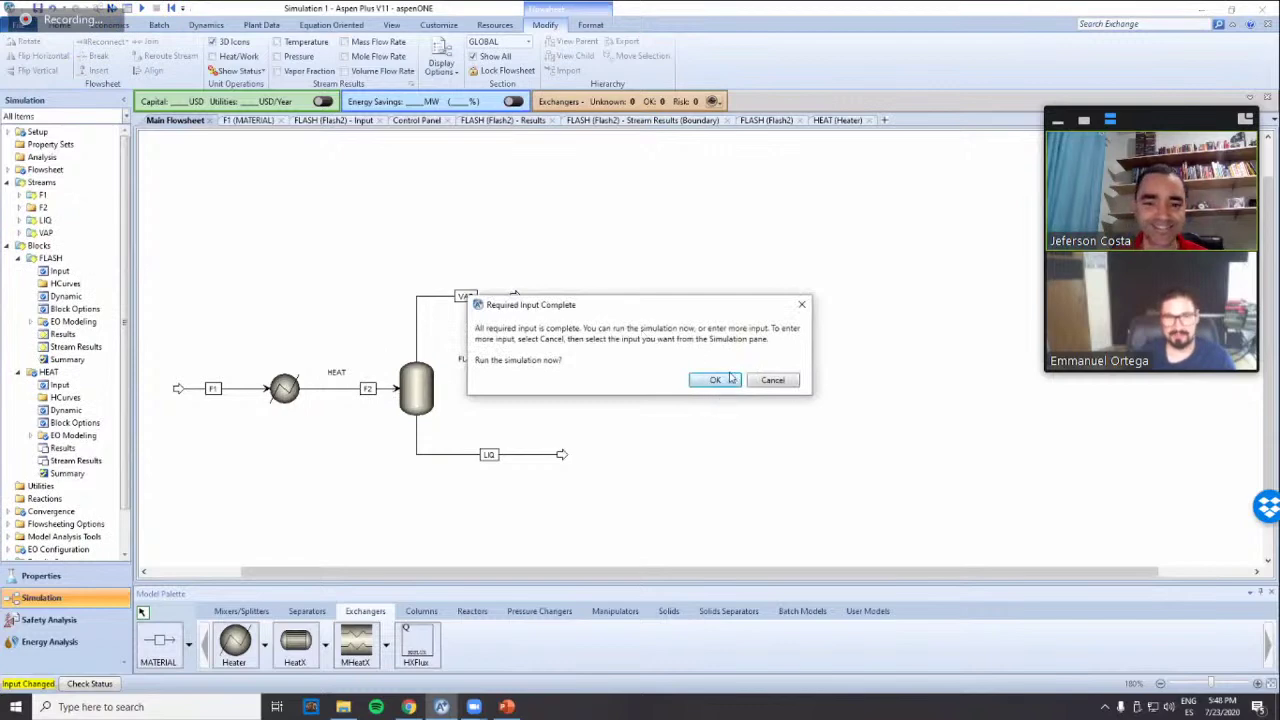
left_click(731, 380)
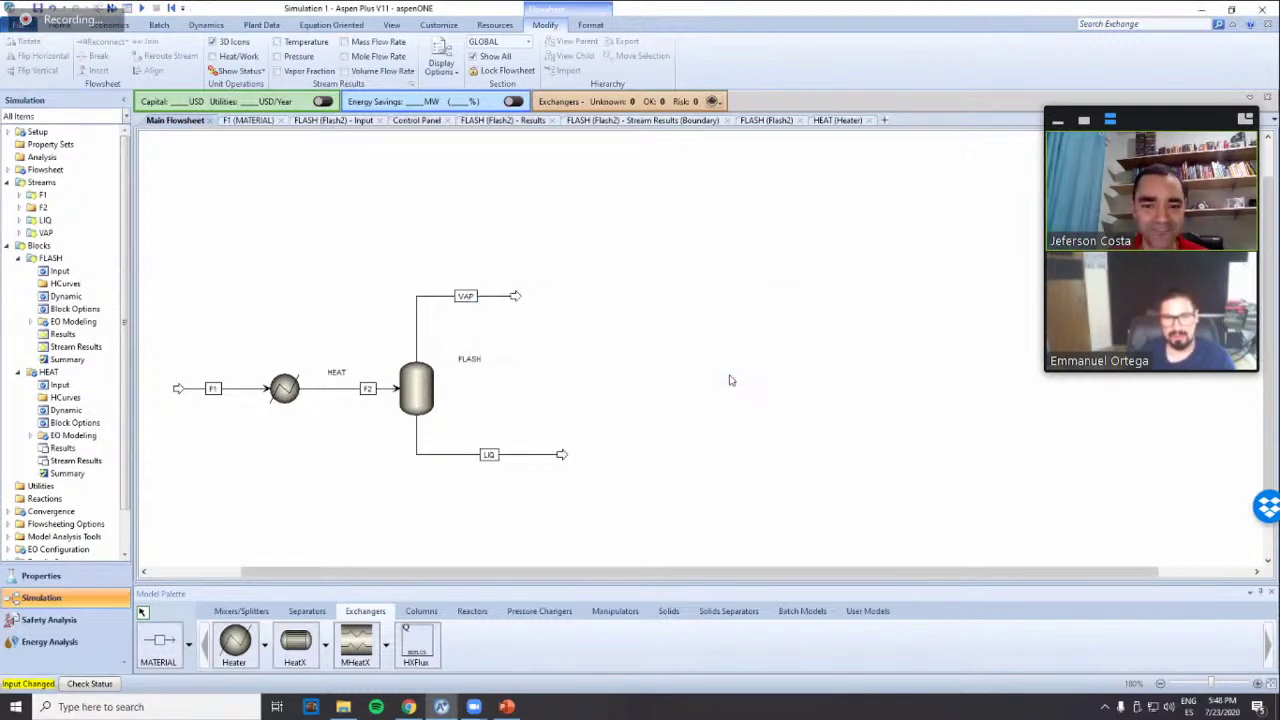
left_click(338, 394)
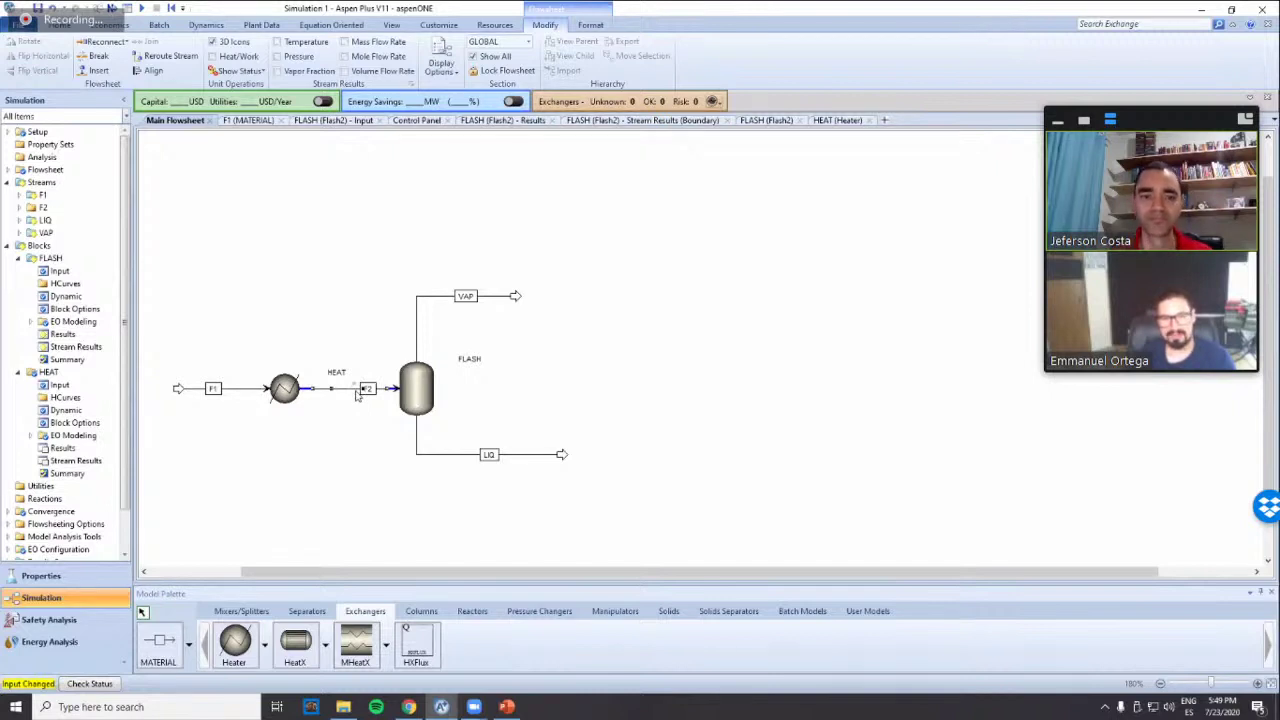
left_click(323, 435)
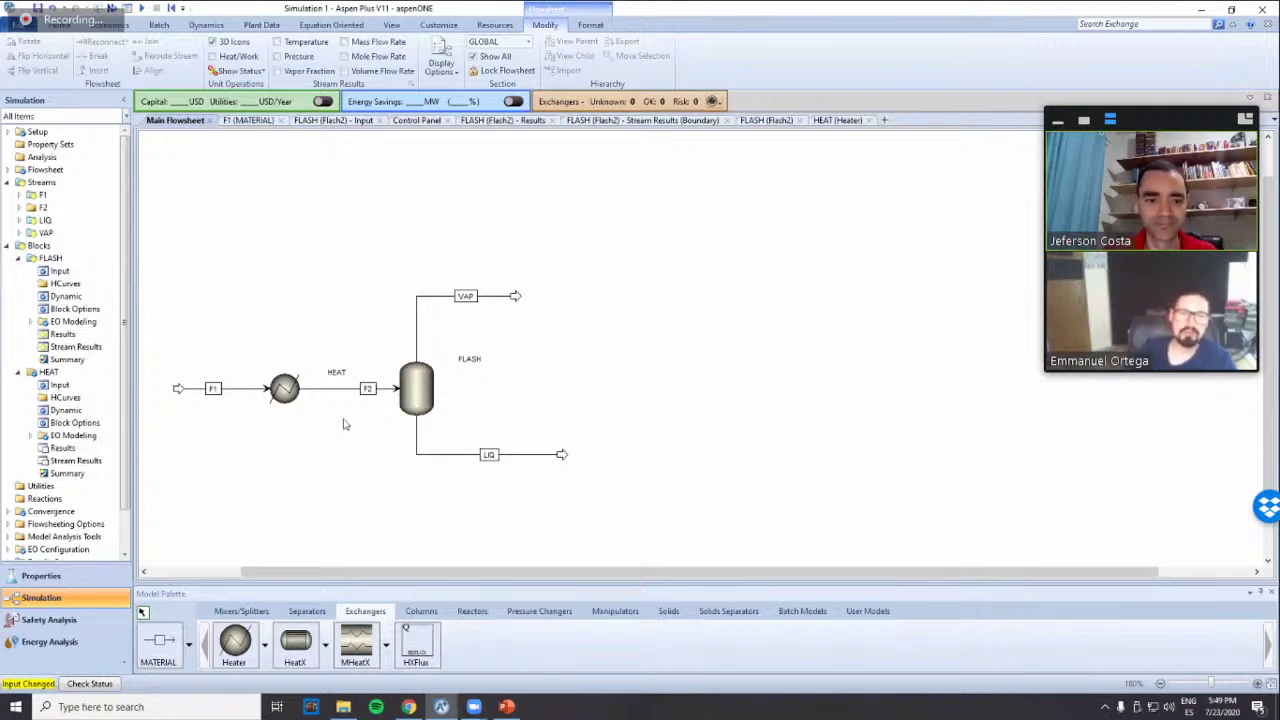
left_click(116, 8)
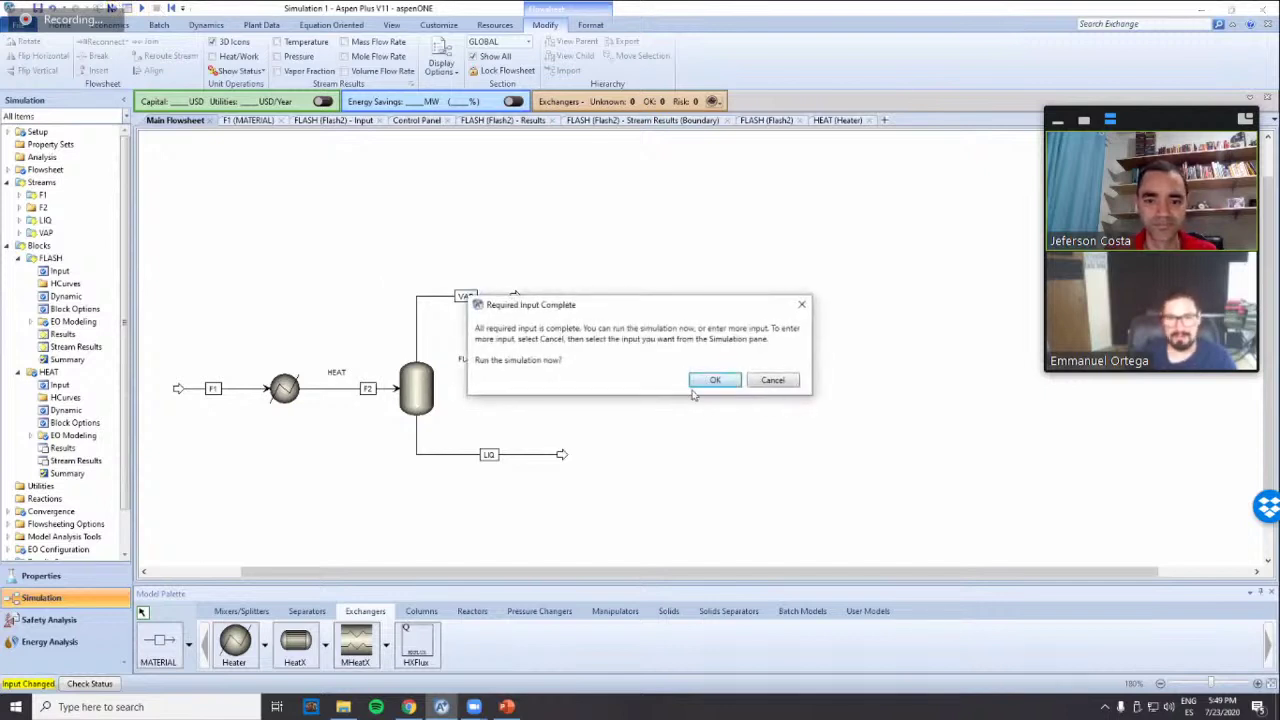
key("Return")
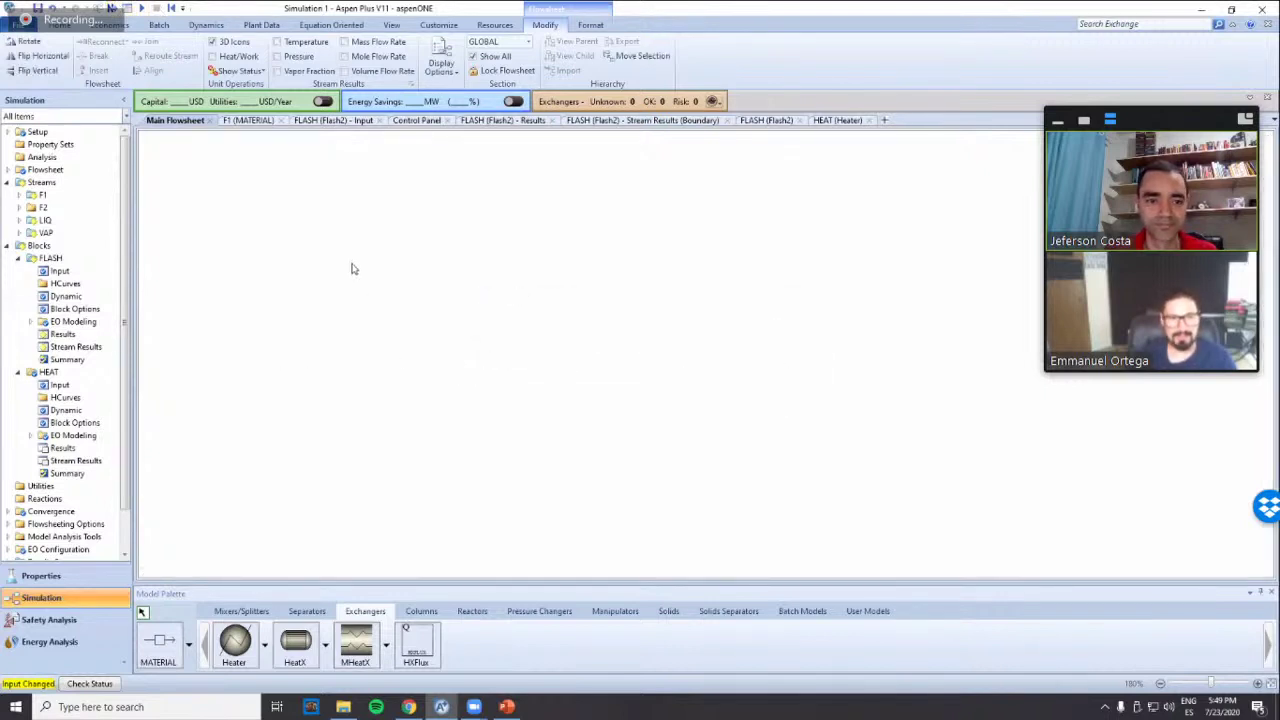
Set the HEAT block's pressure to -0.25 bar and run the simulation
double_click(352, 268)
left_click(350, 279)
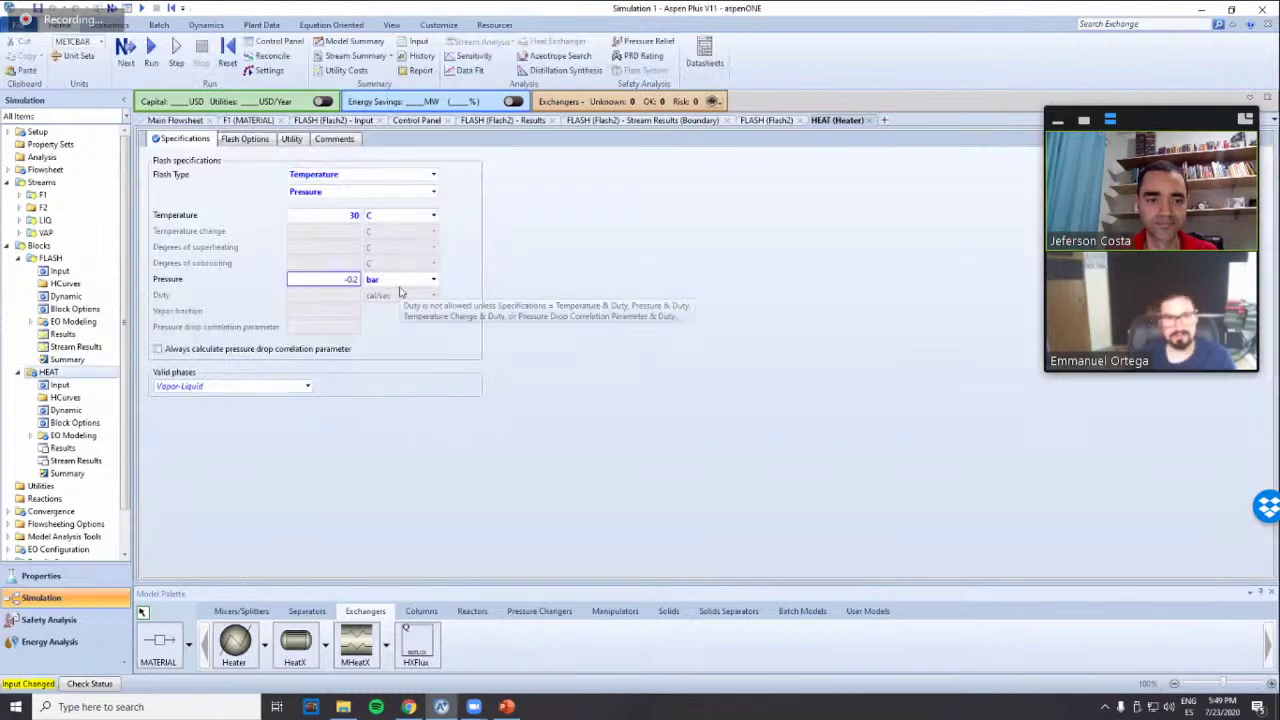
left_click(151, 50)
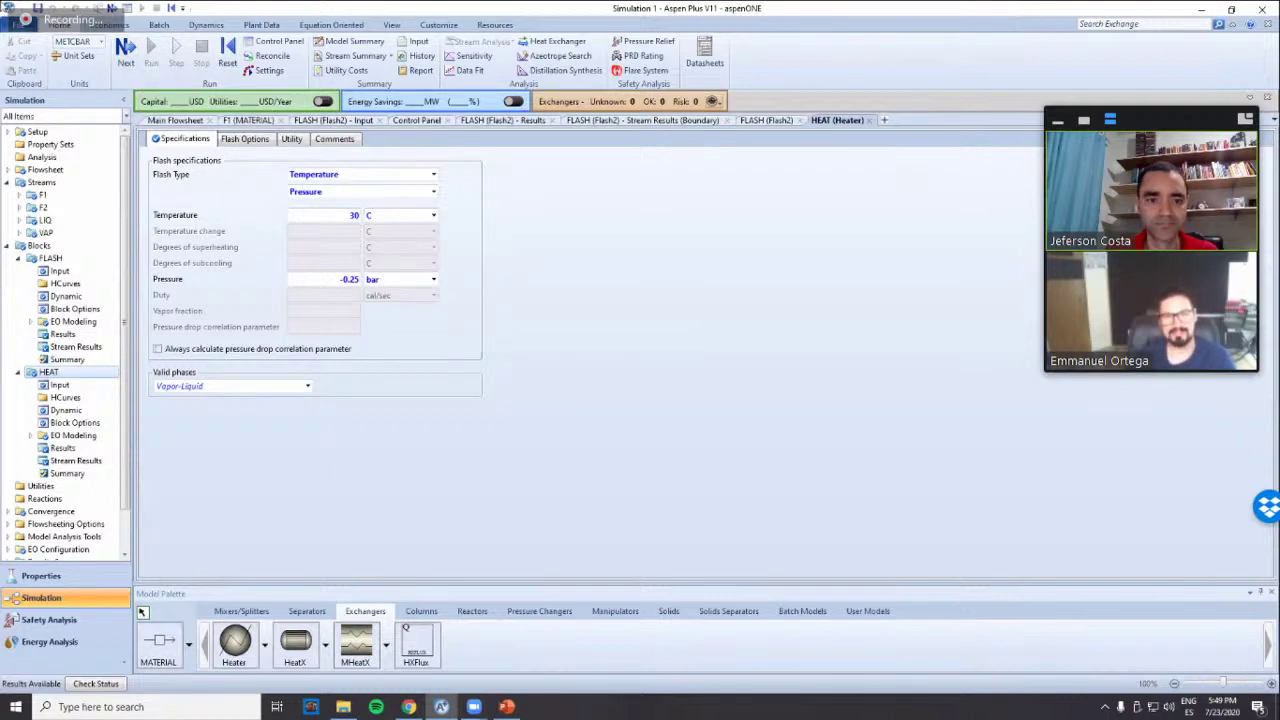
Display pressure, mole flow rate, vapor fraction and temperature for the streams on the main flowsheet and reposition the results legend beneath F1
key("ctrl+Tab")
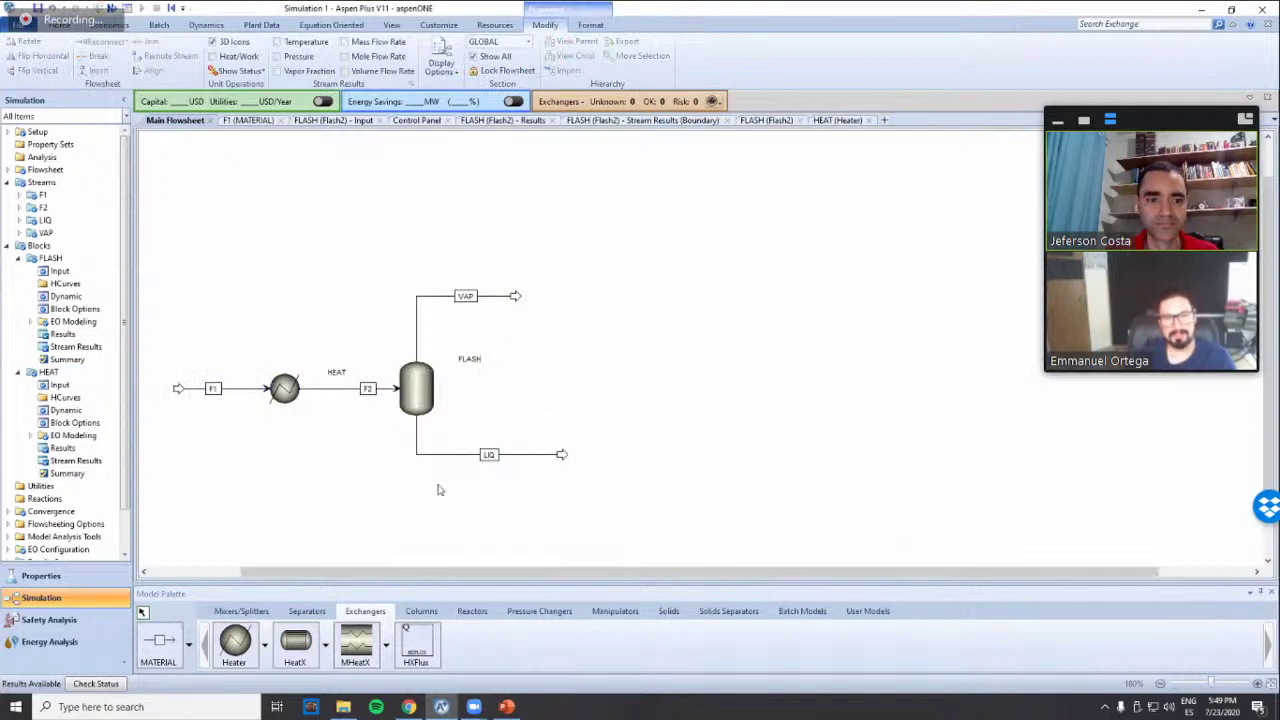
left_click(378, 57)
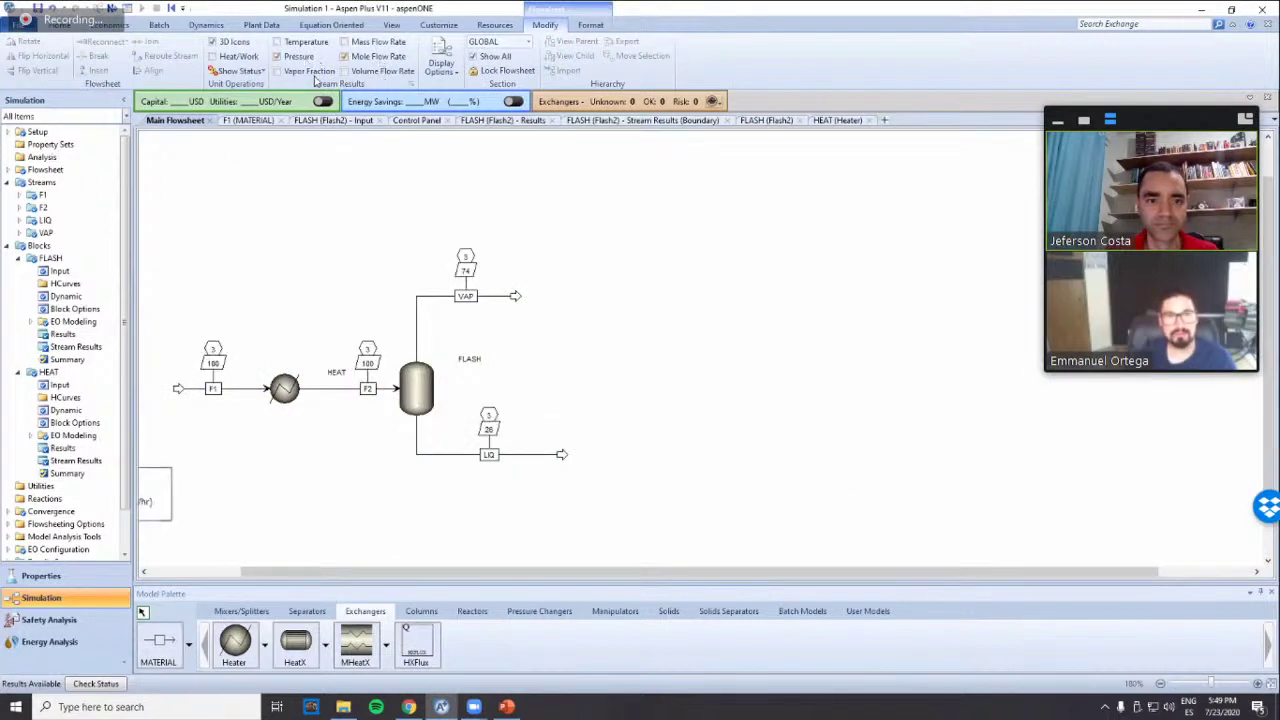
left_click(320, 72)
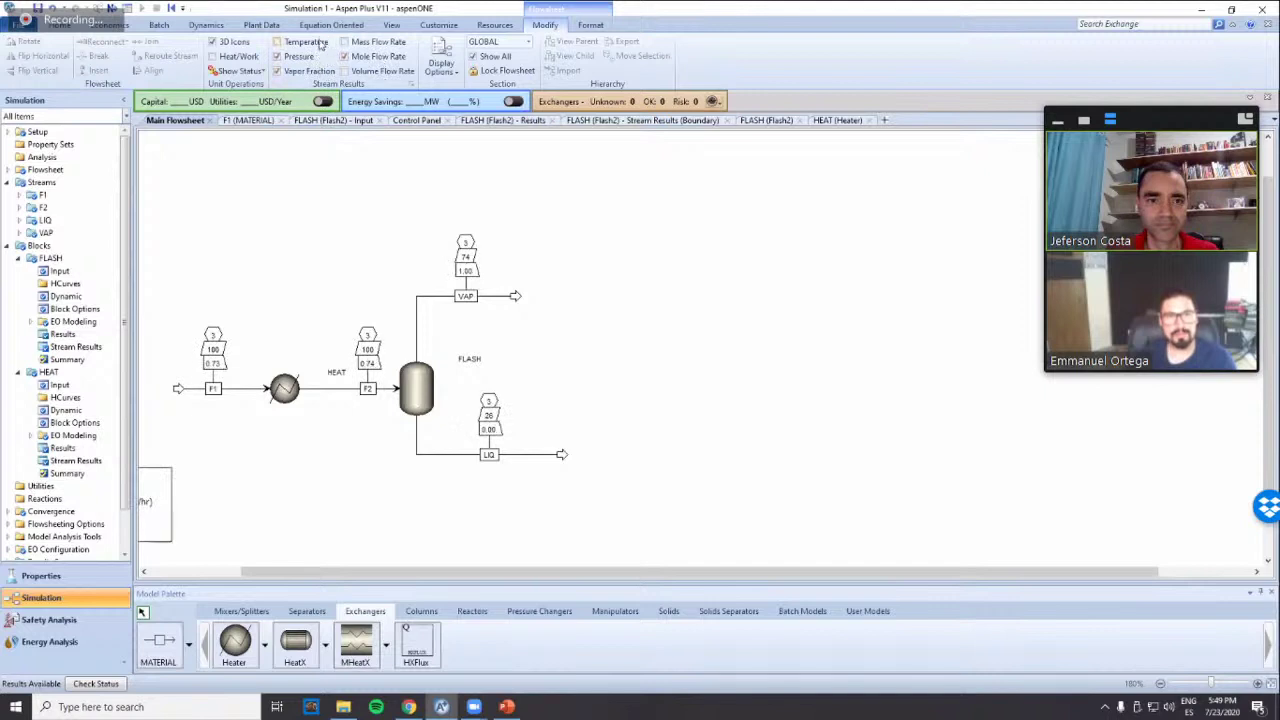
left_click(320, 42)
left_click_drag(520, 571, 430, 571)
left_click_drag(283, 503, 352, 482)
left_click(470, 471)
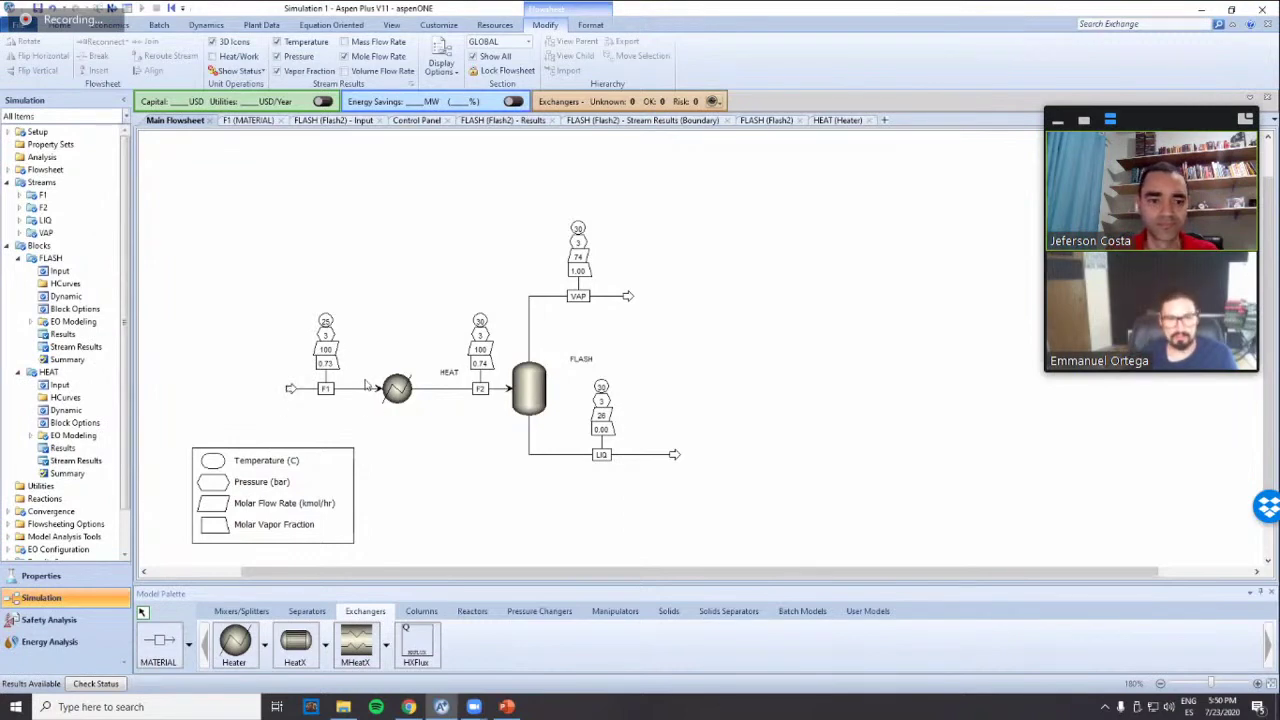
Examine the flowsheet display options for the Heat/Work settings of streams and unit operations
left_click(398, 392)
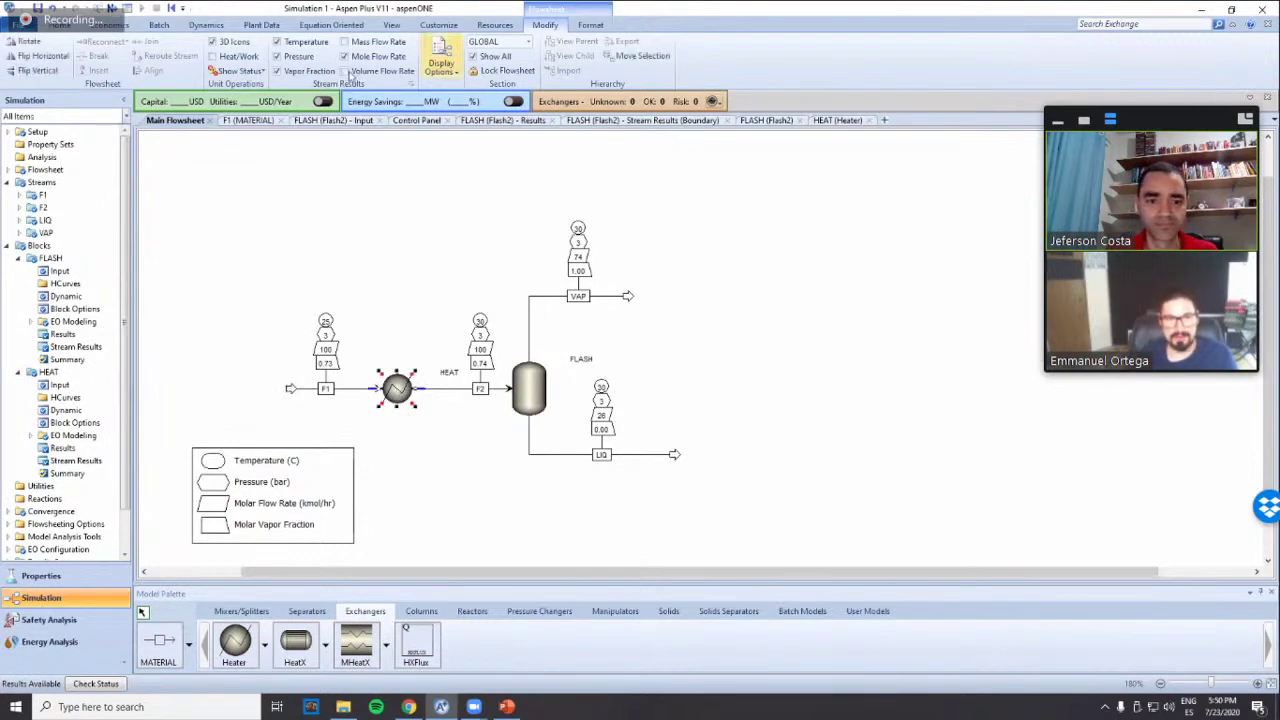
left_click(440, 64)
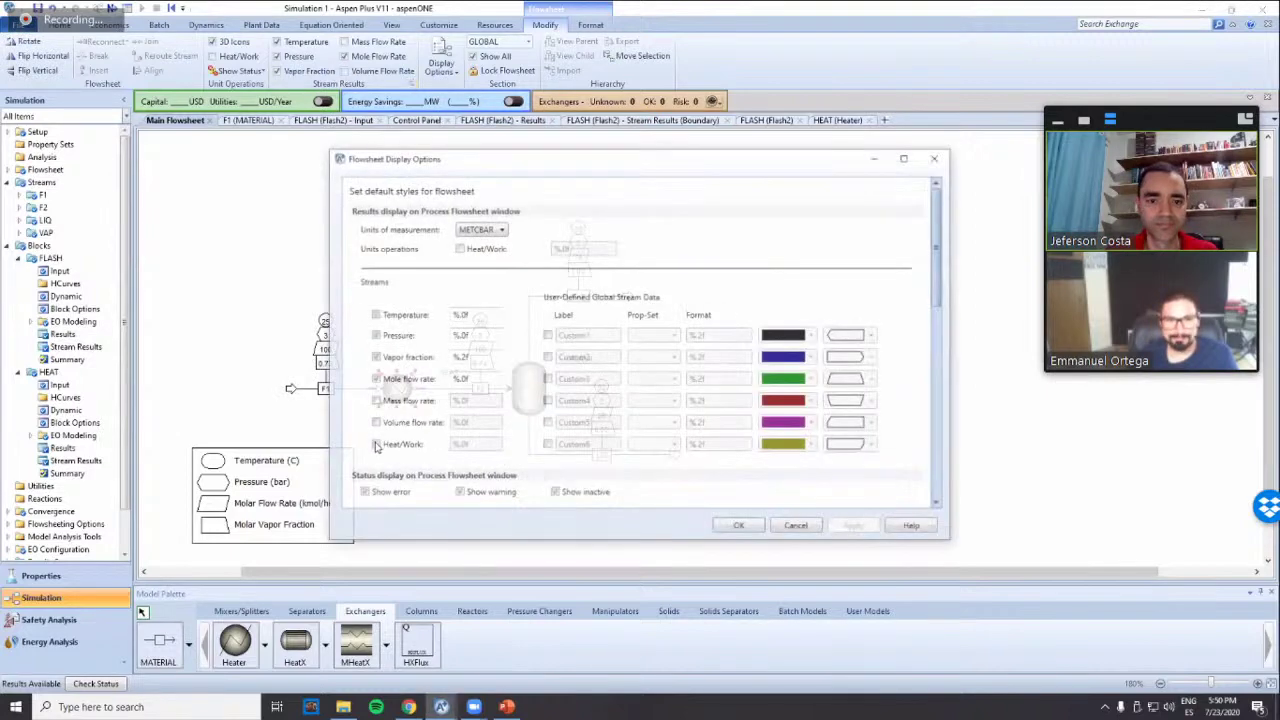
left_click(740, 527)
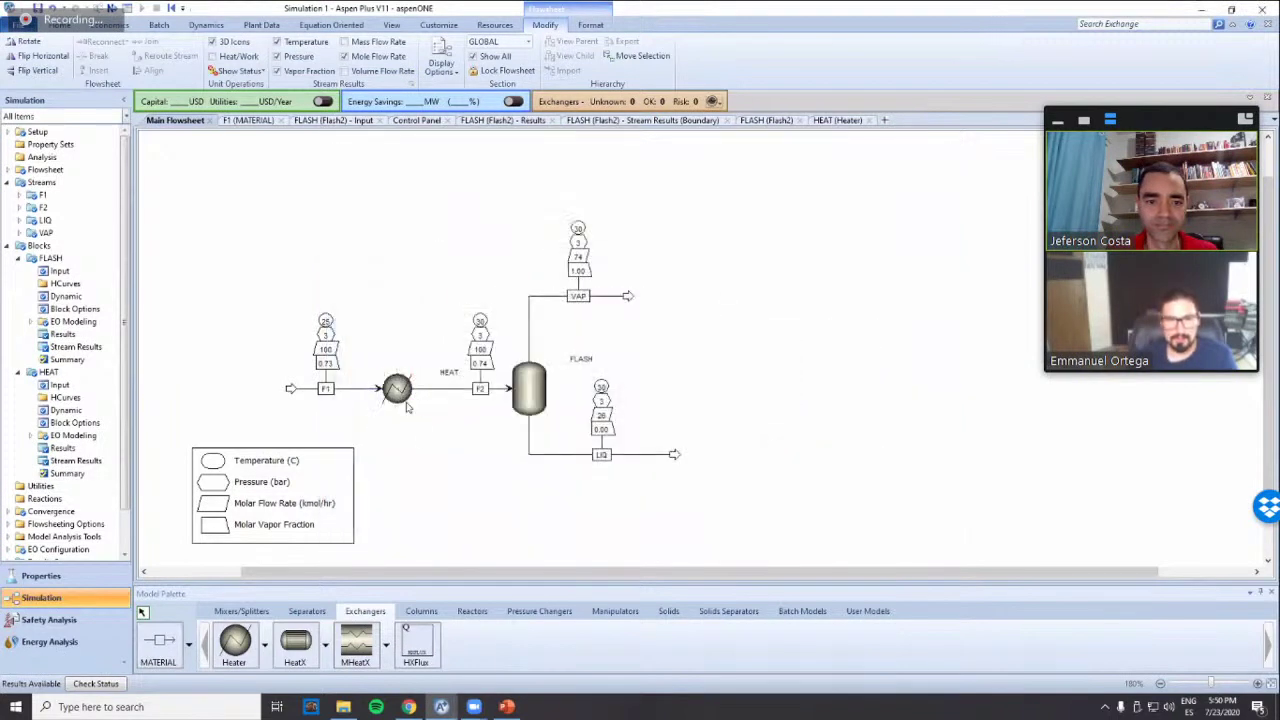
left_click(404, 401)
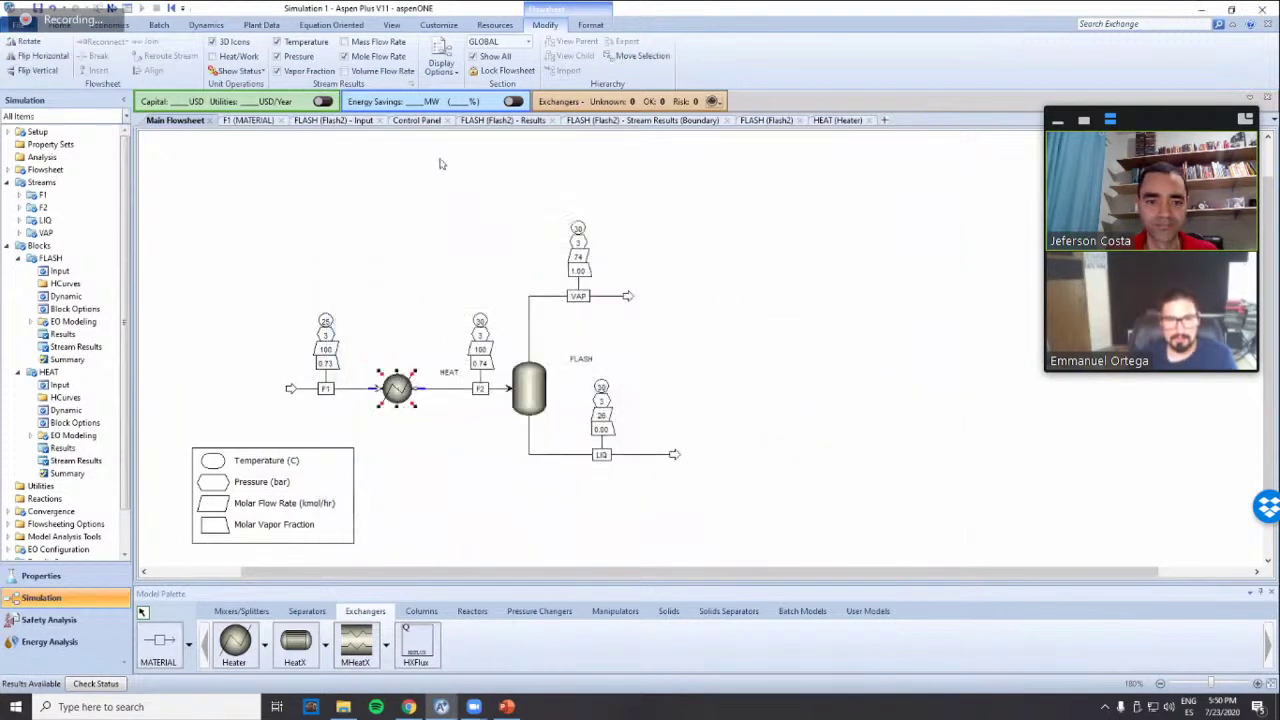
left_click(416, 82)
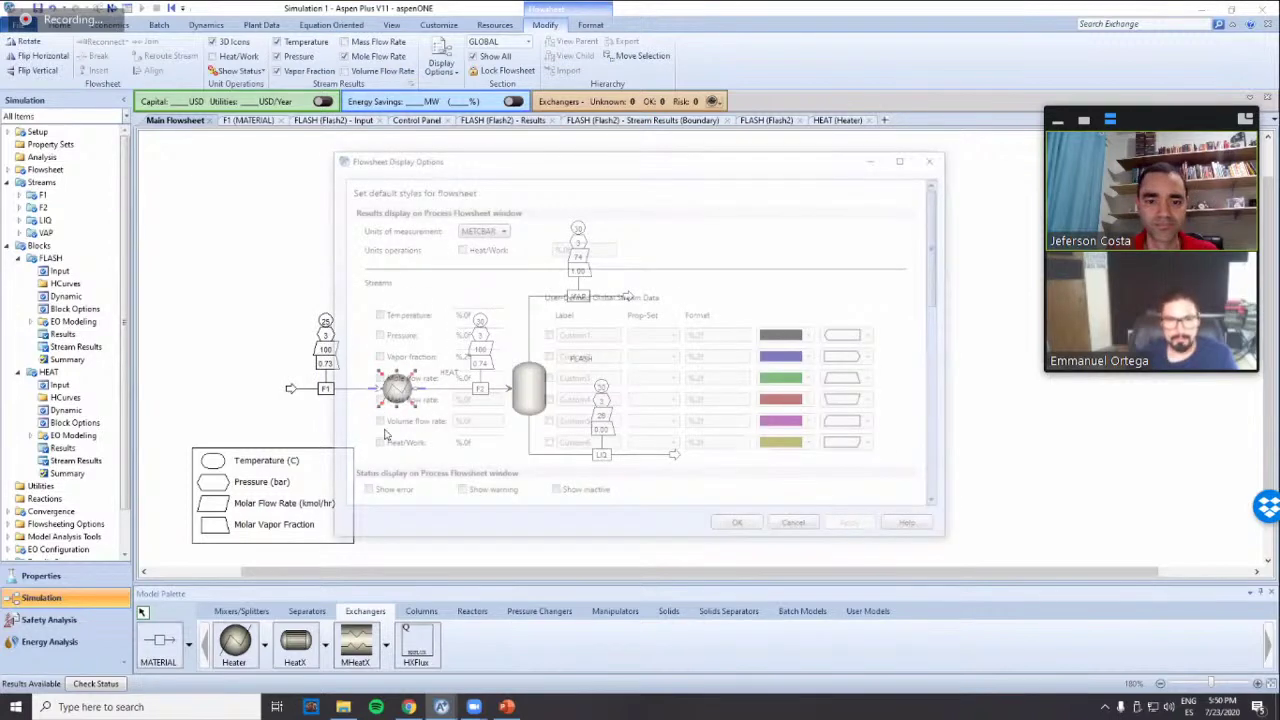
scroll(540, 399, "down", 6)
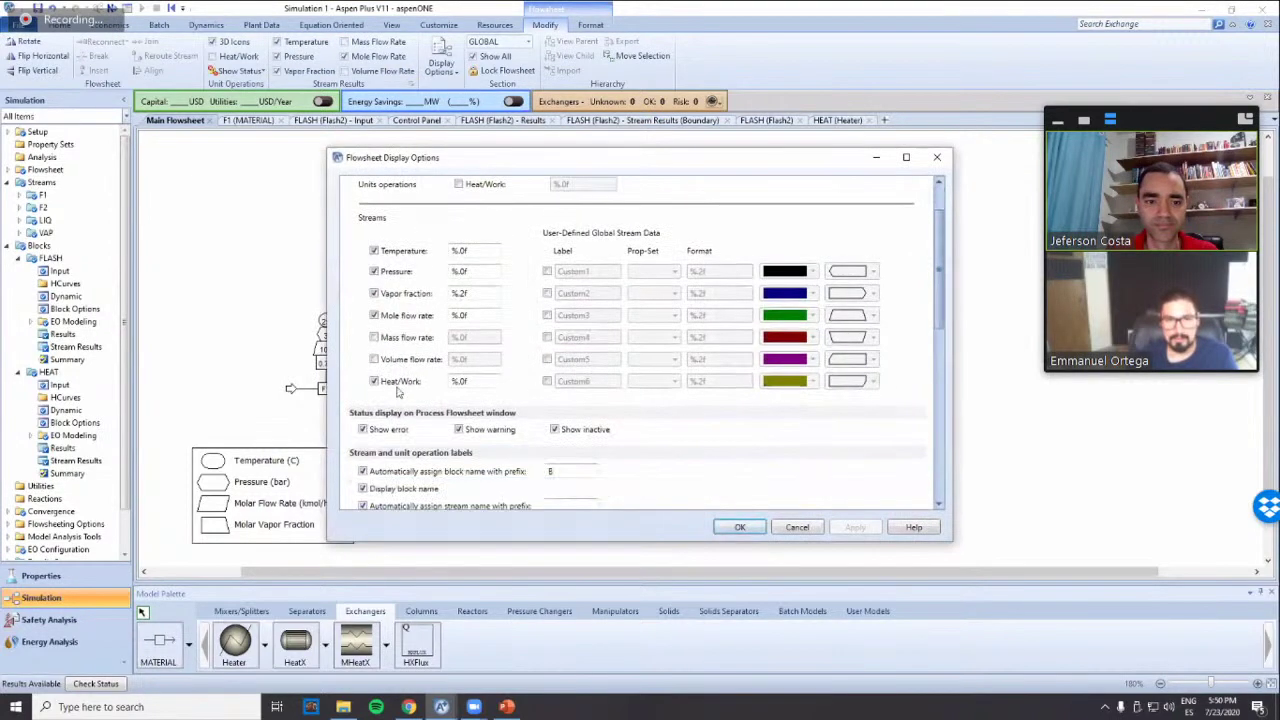
scroll(770, 527, "up", 4)
scroll(760, 527, "up", 3)
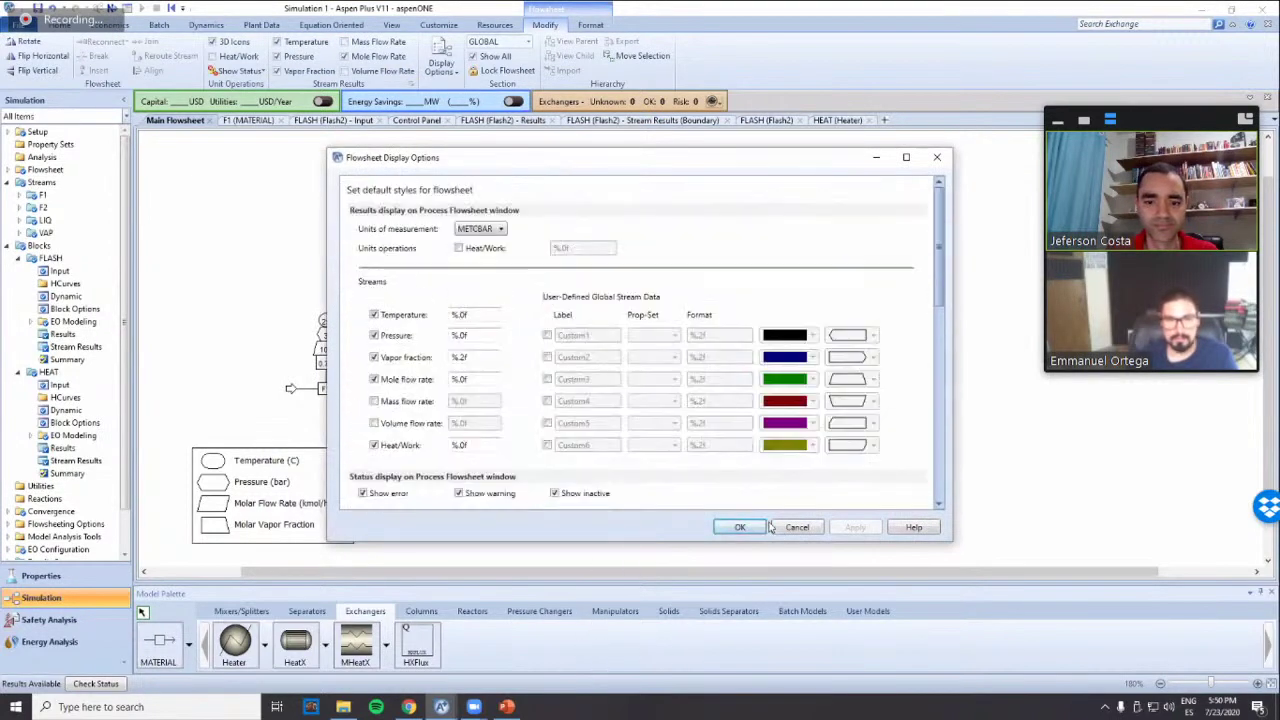
left_click(760, 527)
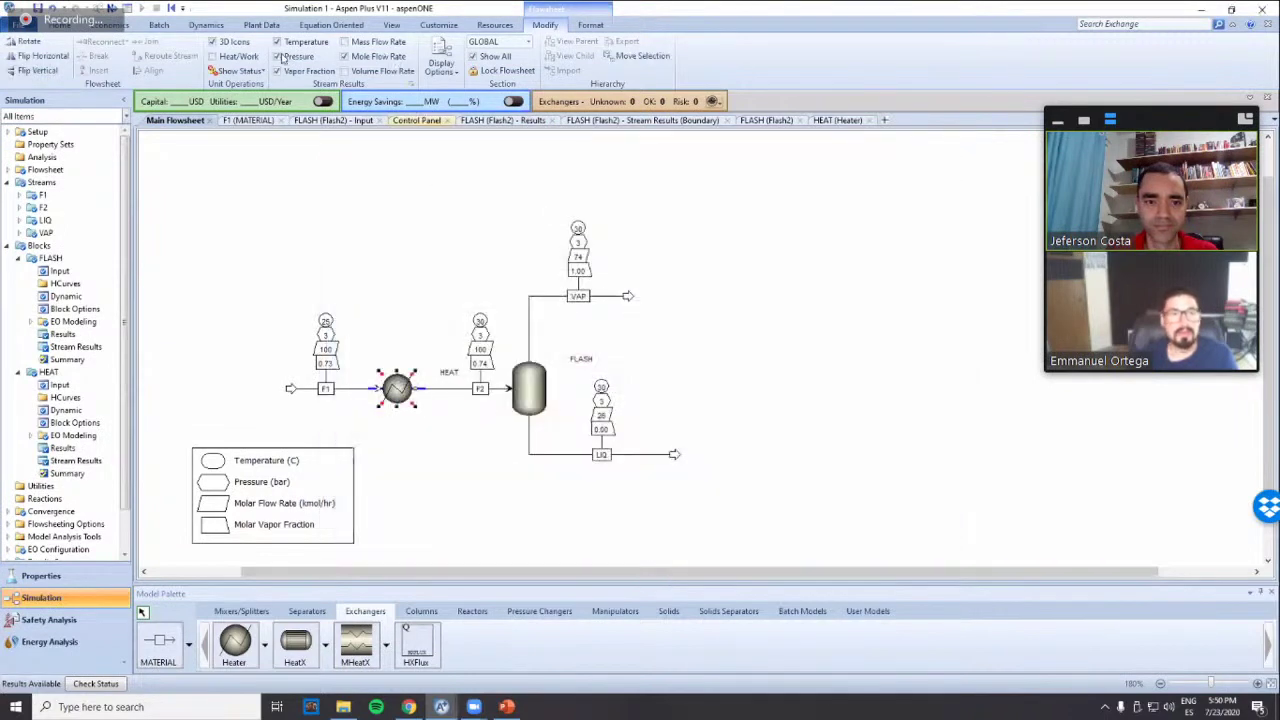
Display Heat/Work for the unit operations on the flowsheet, and leave the number format settings as they are
left_click(213, 56)
left_click(416, 428)
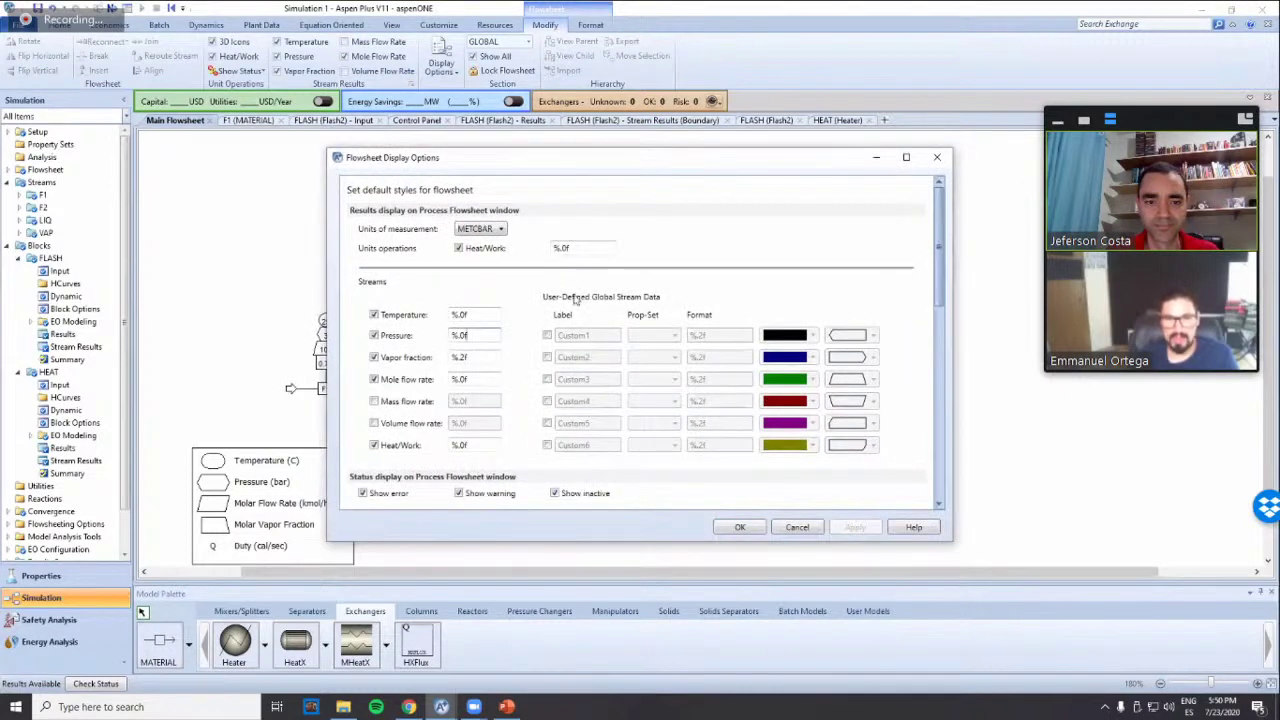
key("Escape")
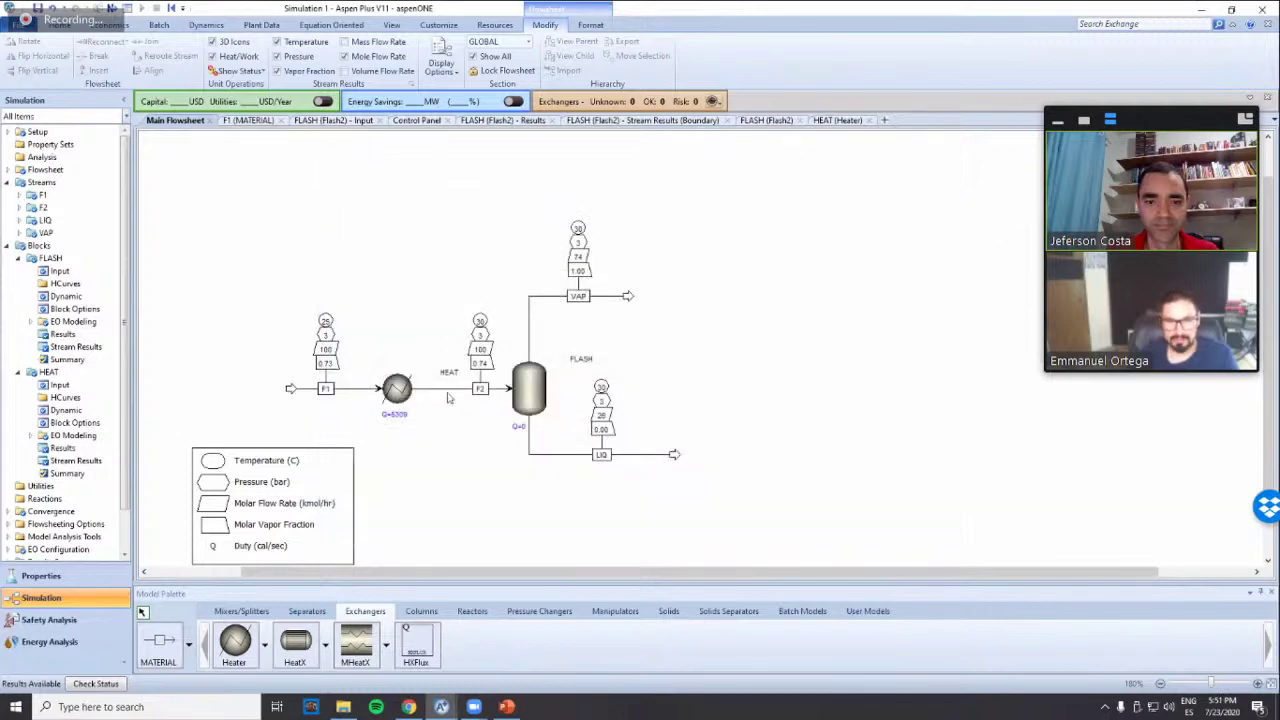
Check the pressure in the F2 stream results and return to the main flowsheet
right_click(451, 394)
left_click(485, 417)
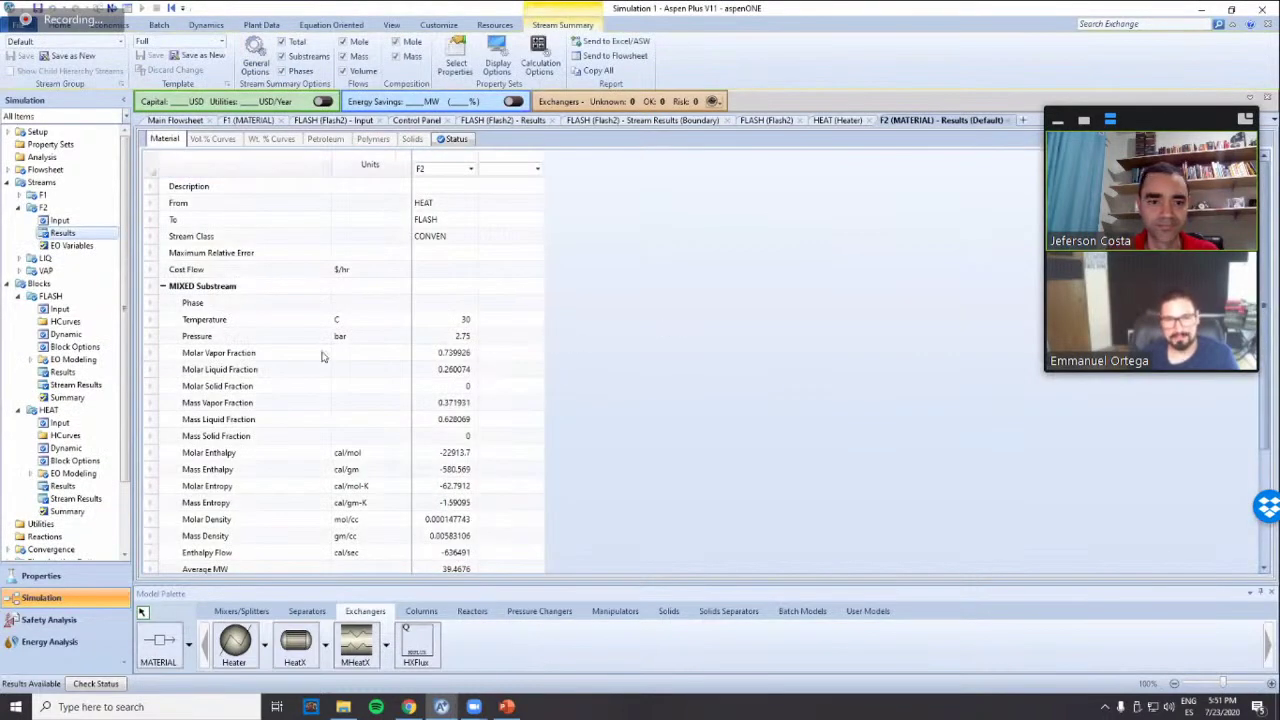
left_click(448, 340)
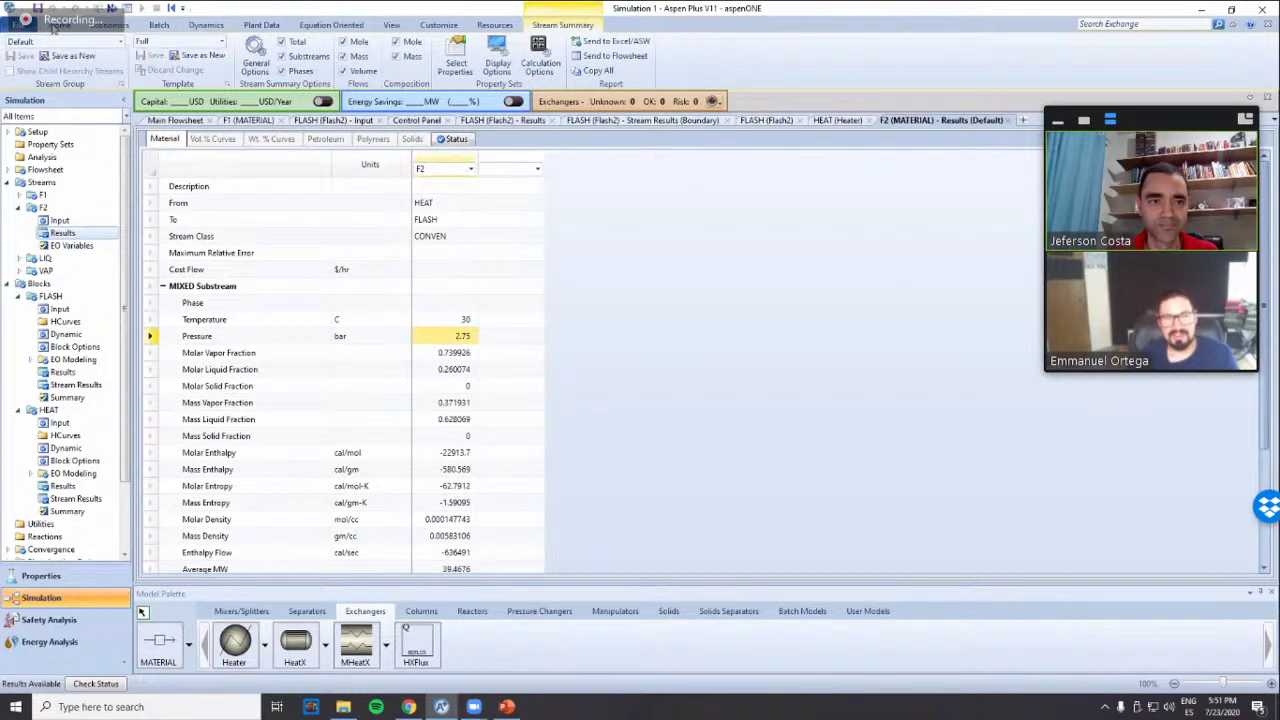
left_click(58, 26)
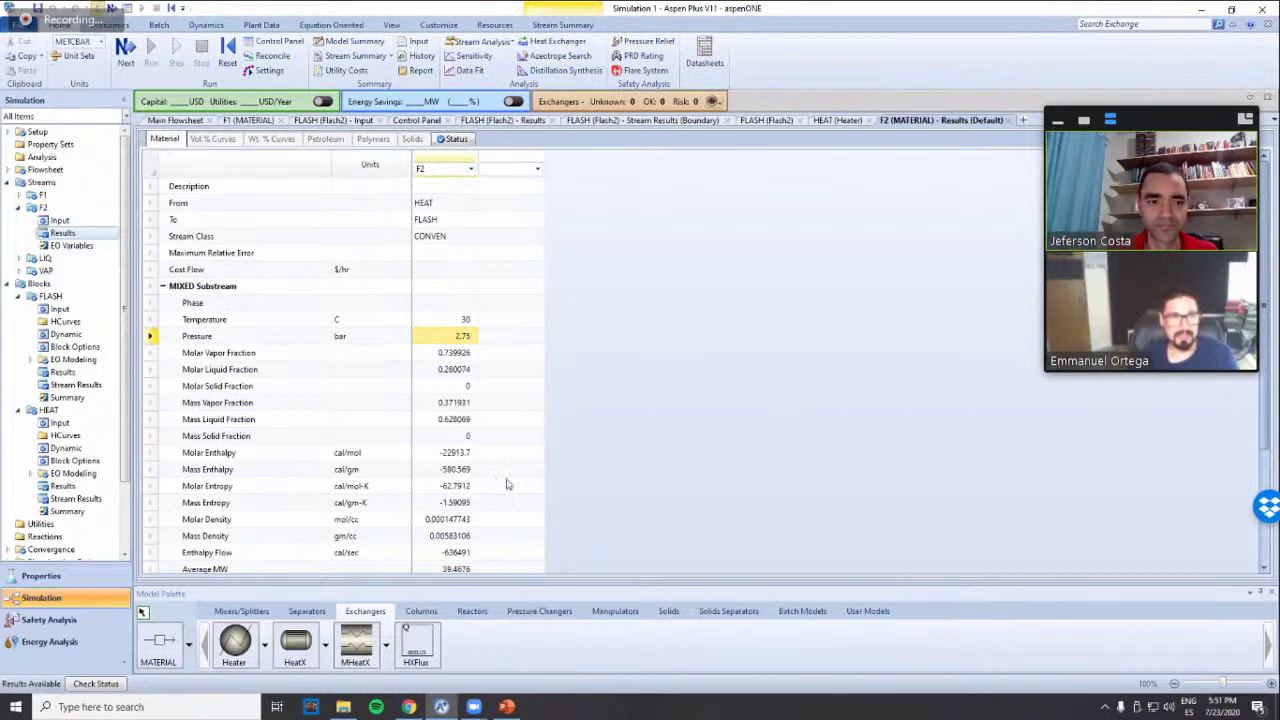
key("ctrl+Tab")
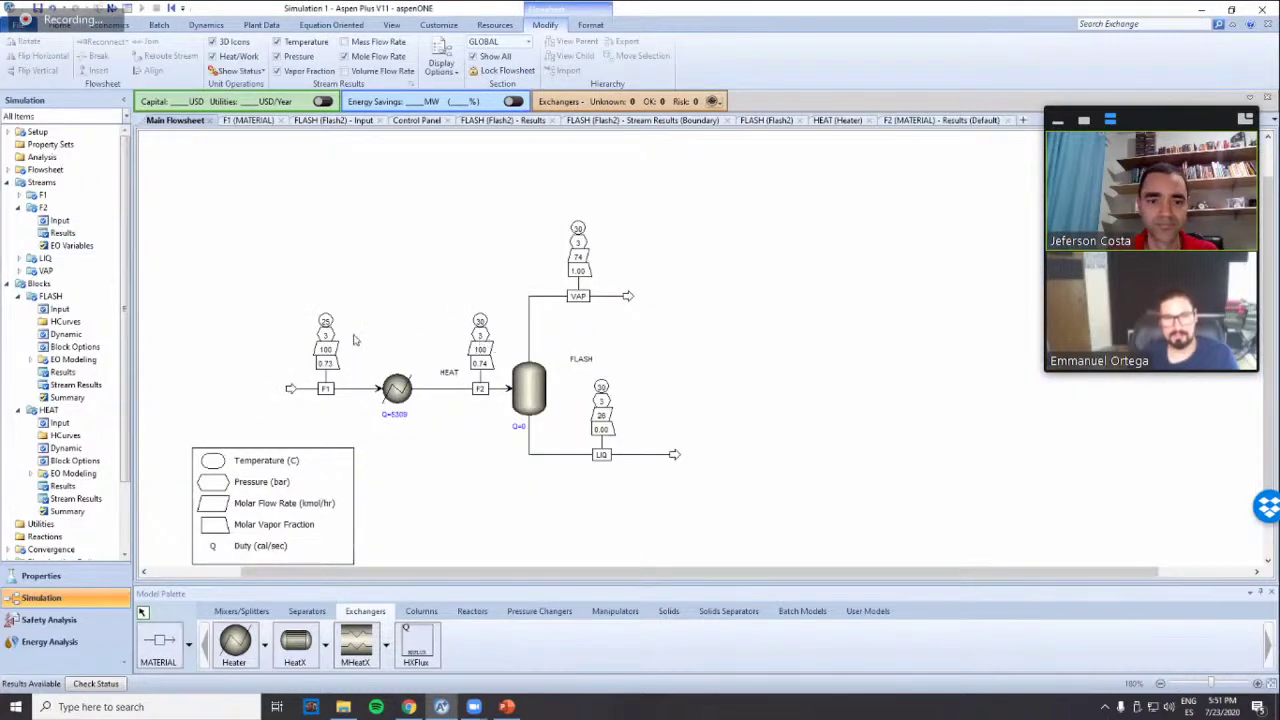
Open the HEAT block's results and switch the heat duty unit to Btu/hr
left_click(393, 414)
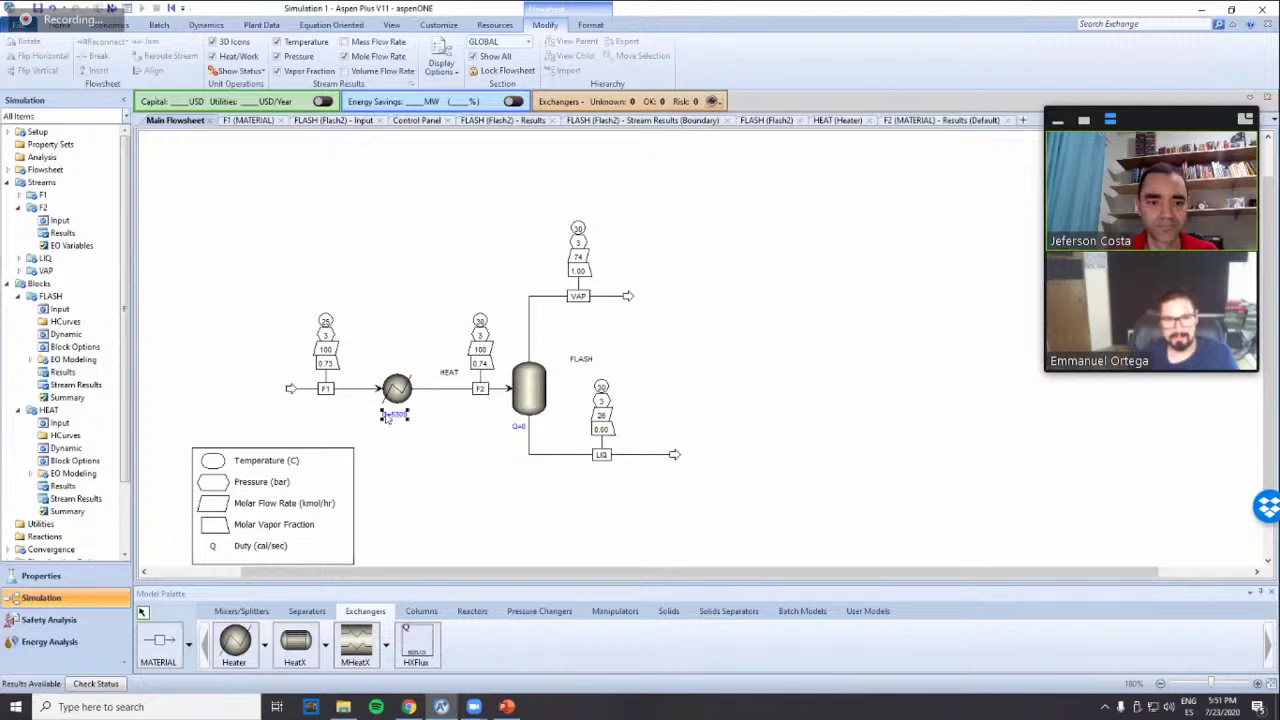
left_click(409, 460)
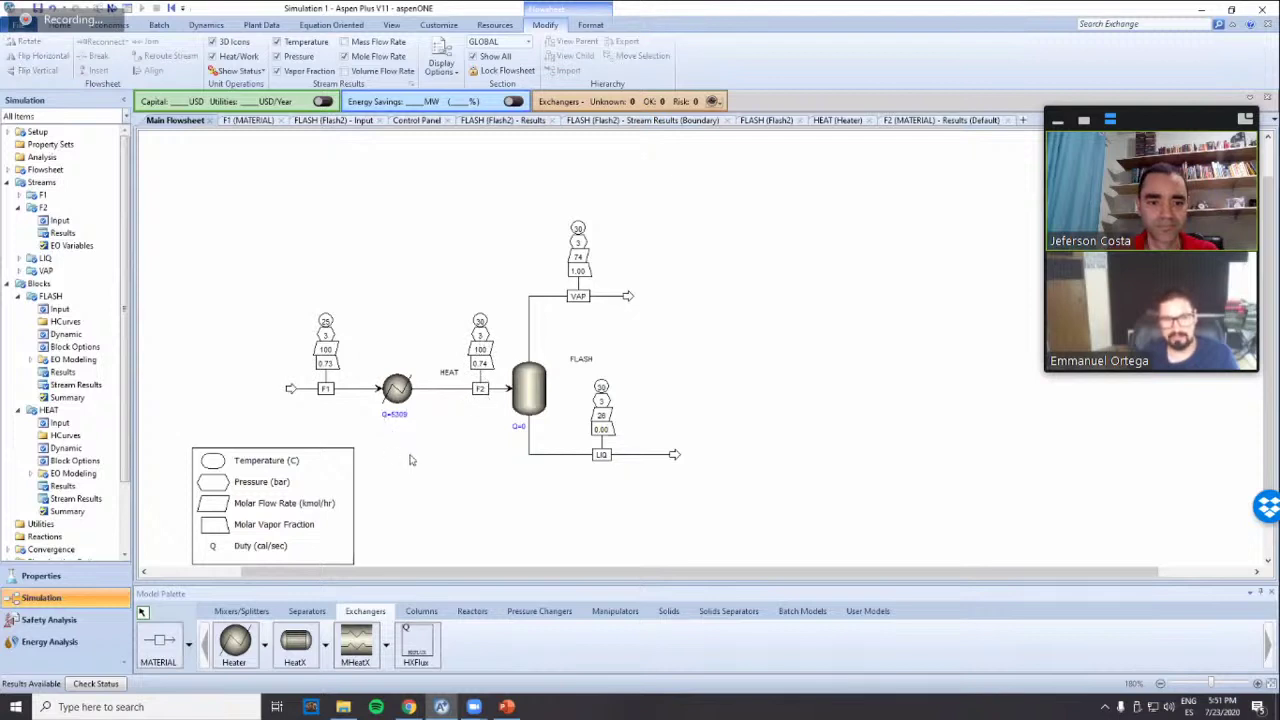
left_click(398, 392)
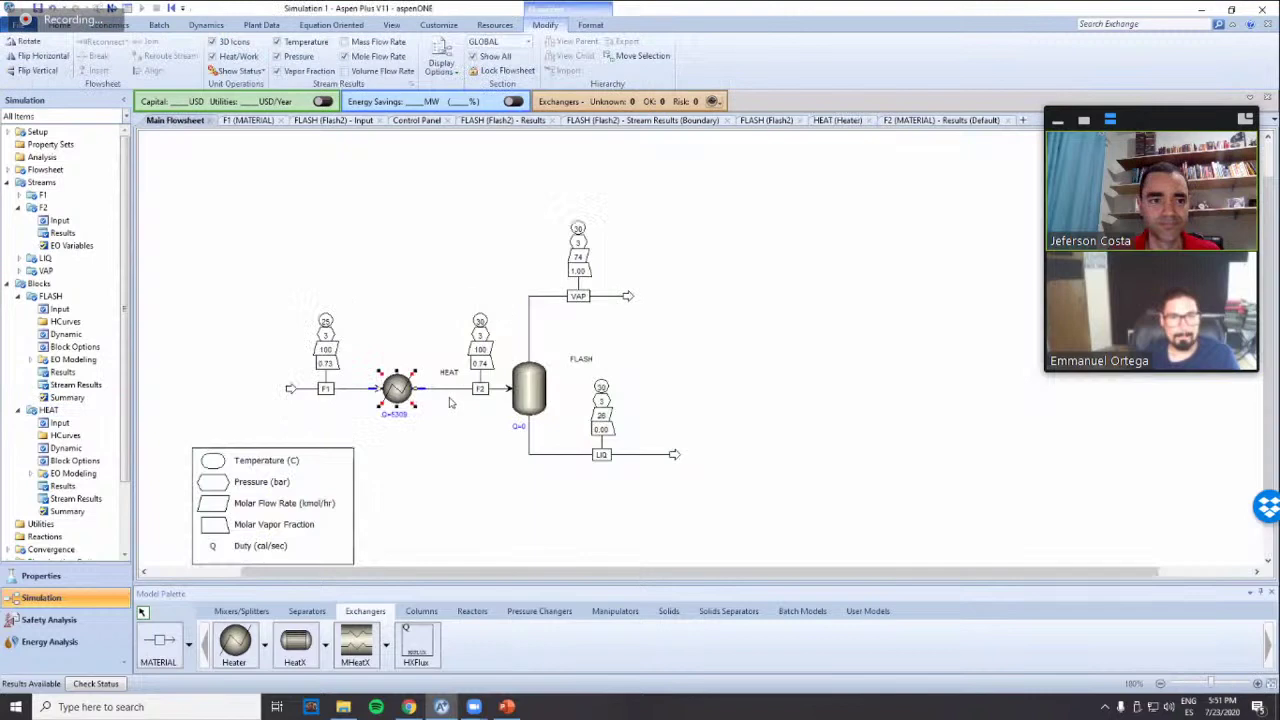
right_click(402, 390)
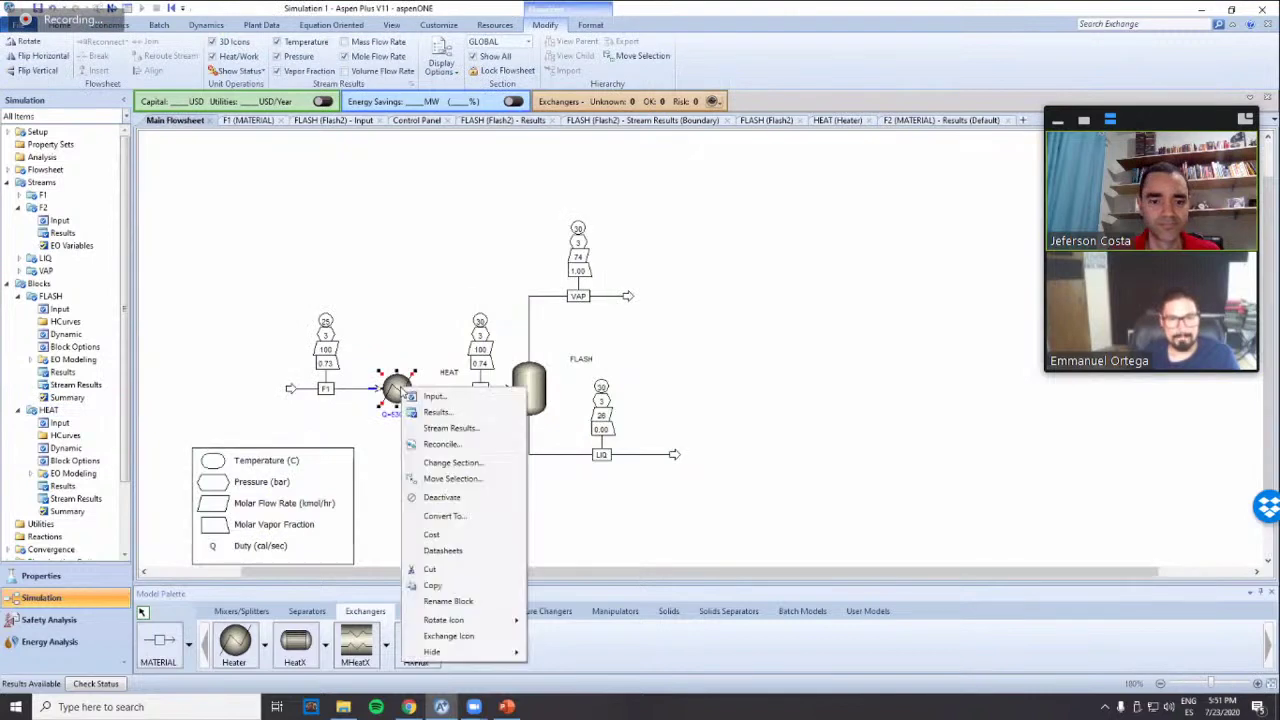
left_click(437, 412)
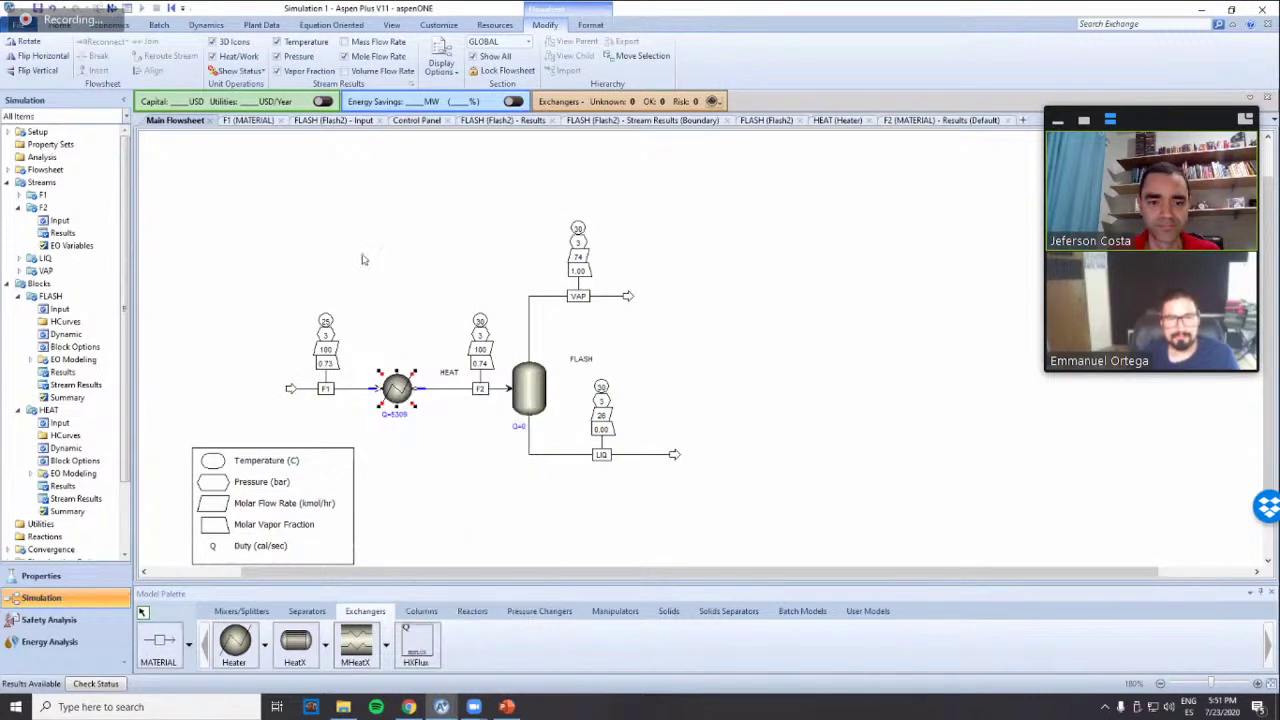
left_click(375, 211)
key("alt+Down")
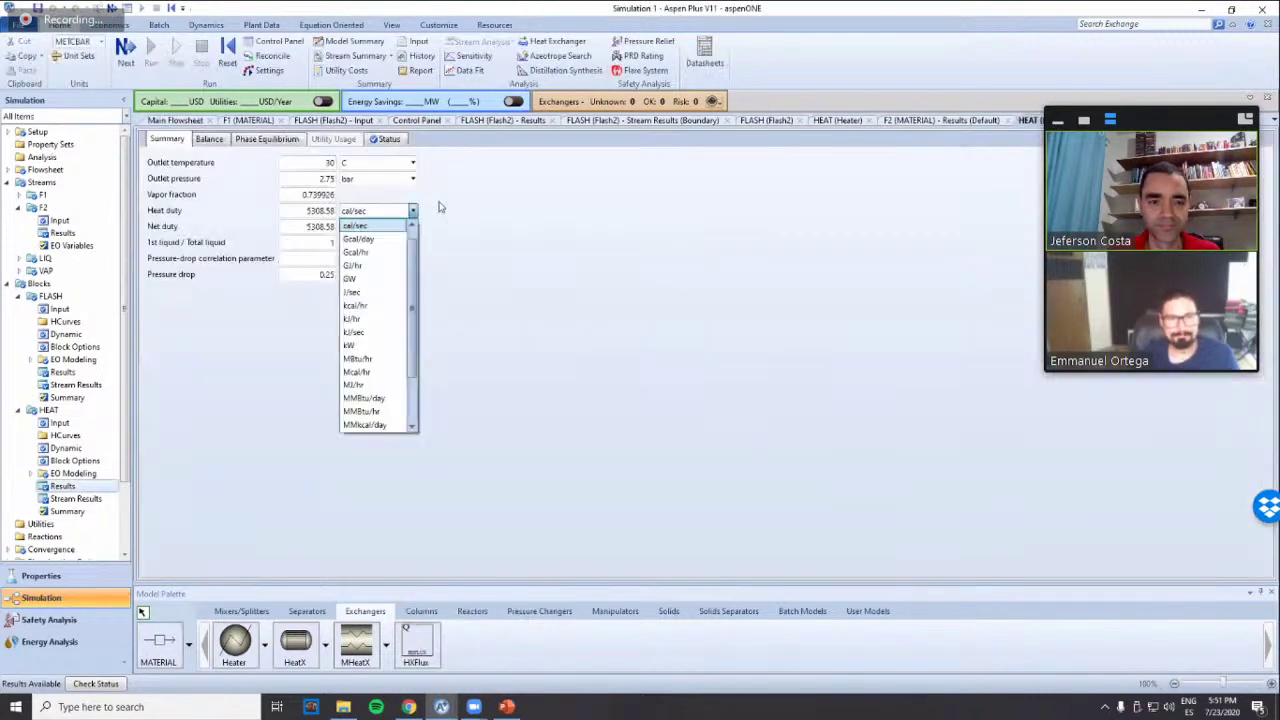
key("Down")
key("Return")
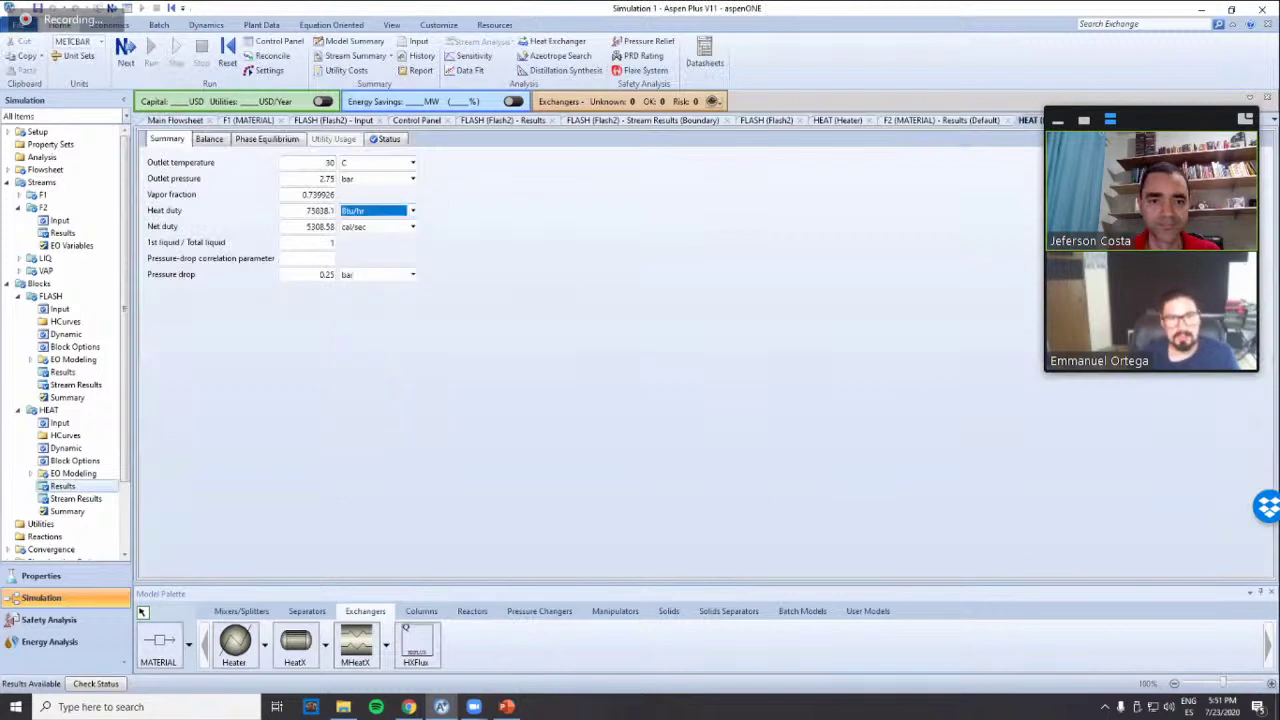
left_click(430, 272)
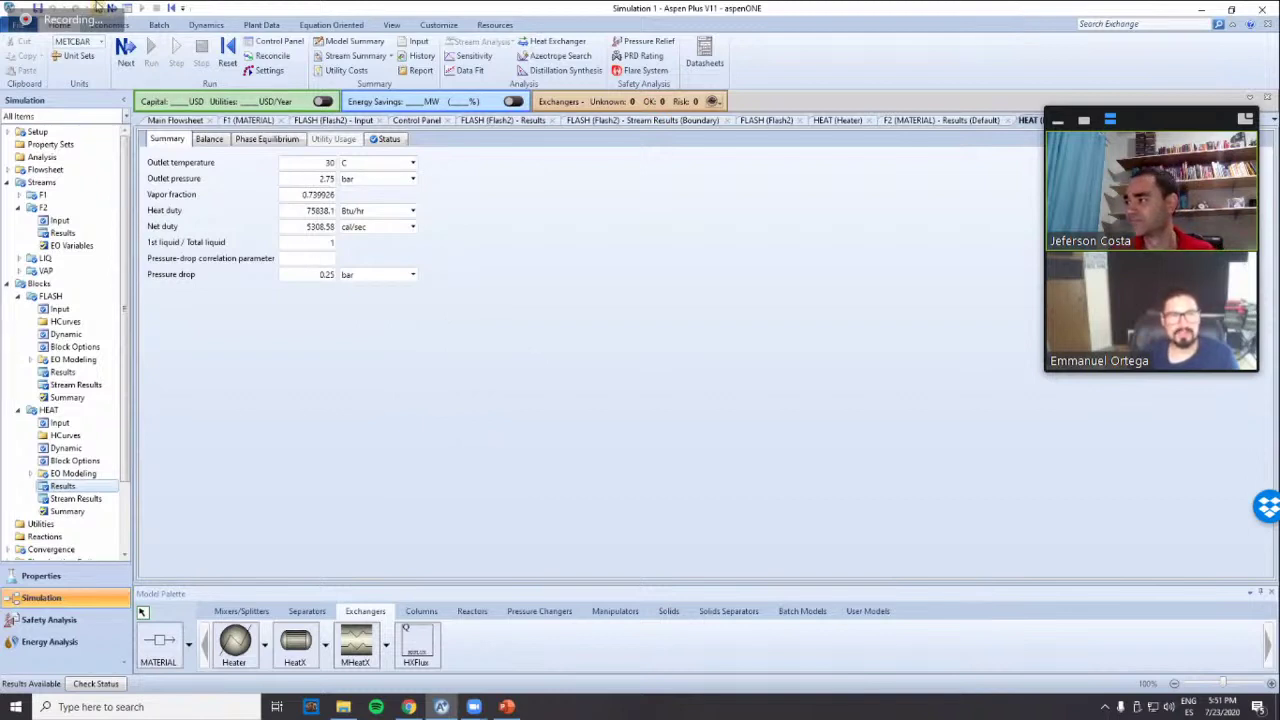
Set the HEAT block's temperature to 12 C and run the simulation
left_click(175, 120)
left_click(408, 518)
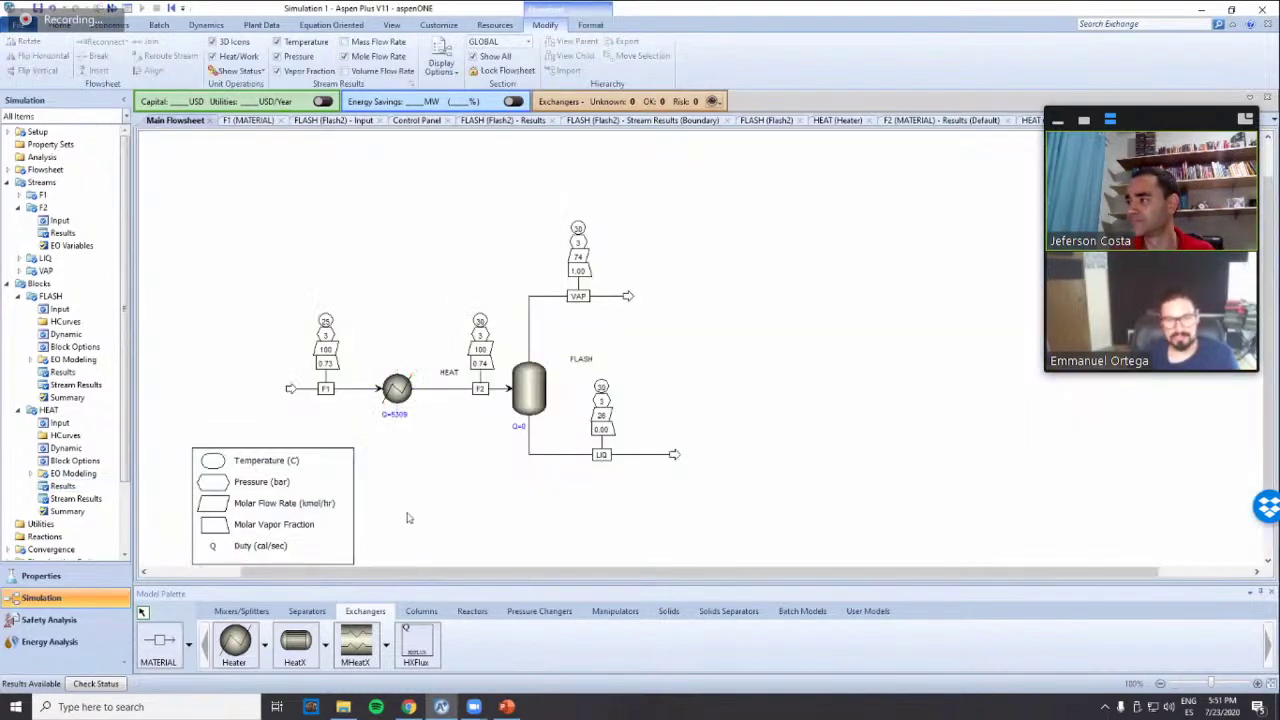
left_click(529, 392)
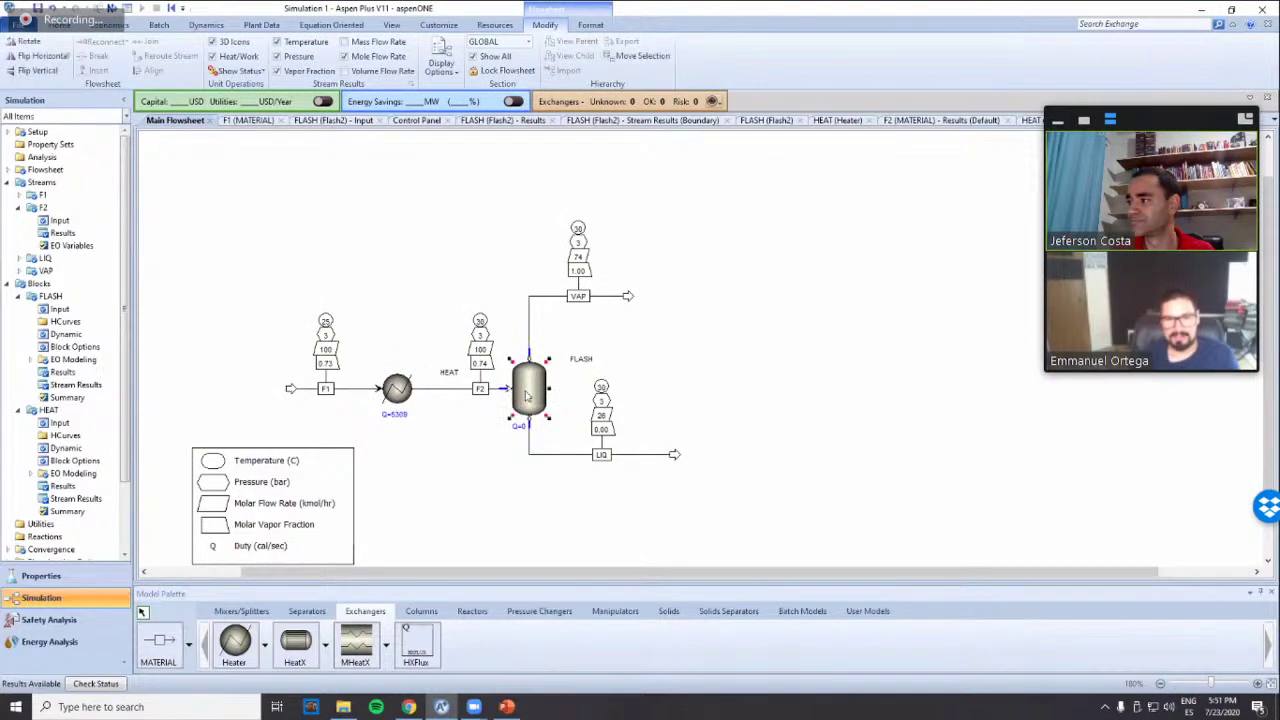
double_click(397, 388)
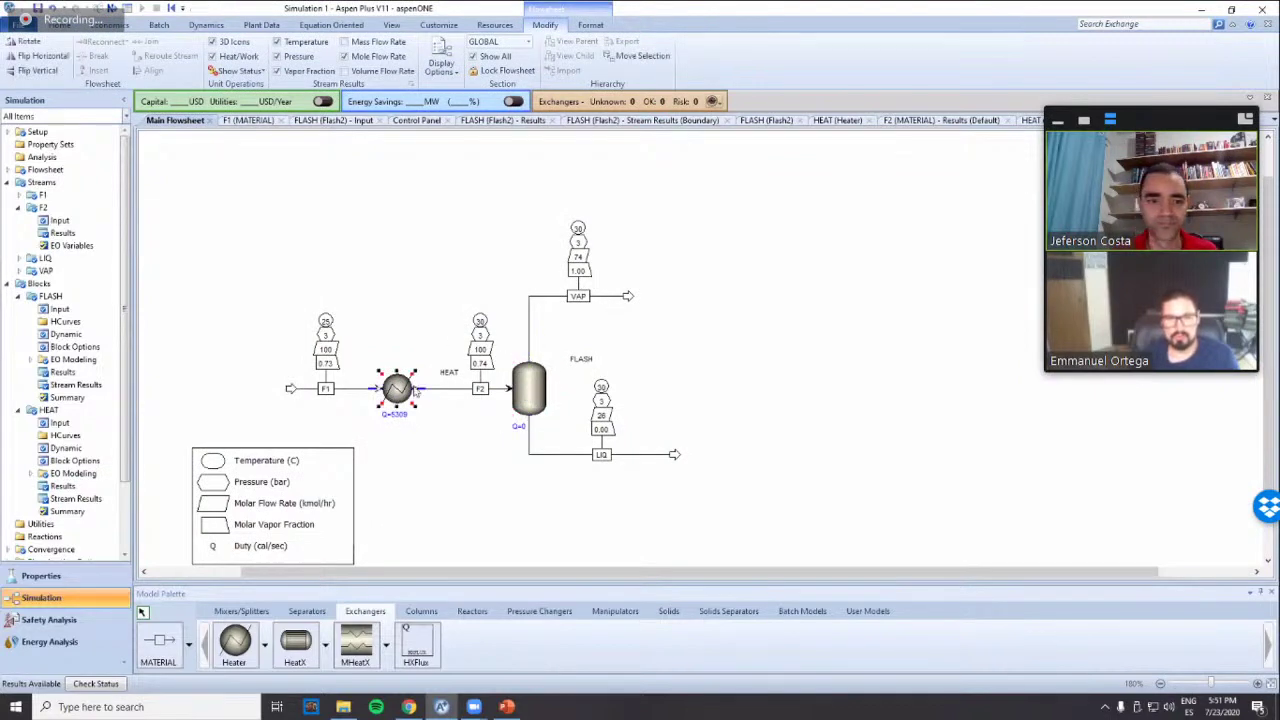
left_click(325, 217)
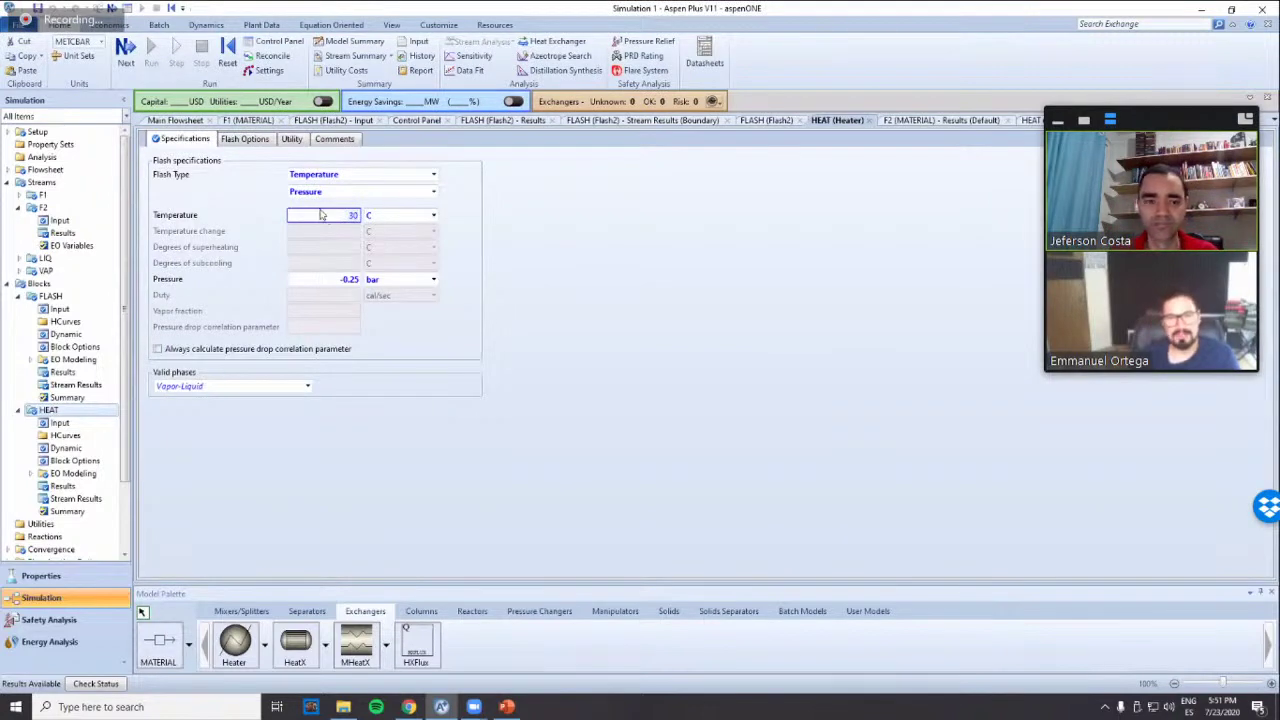
type("12")
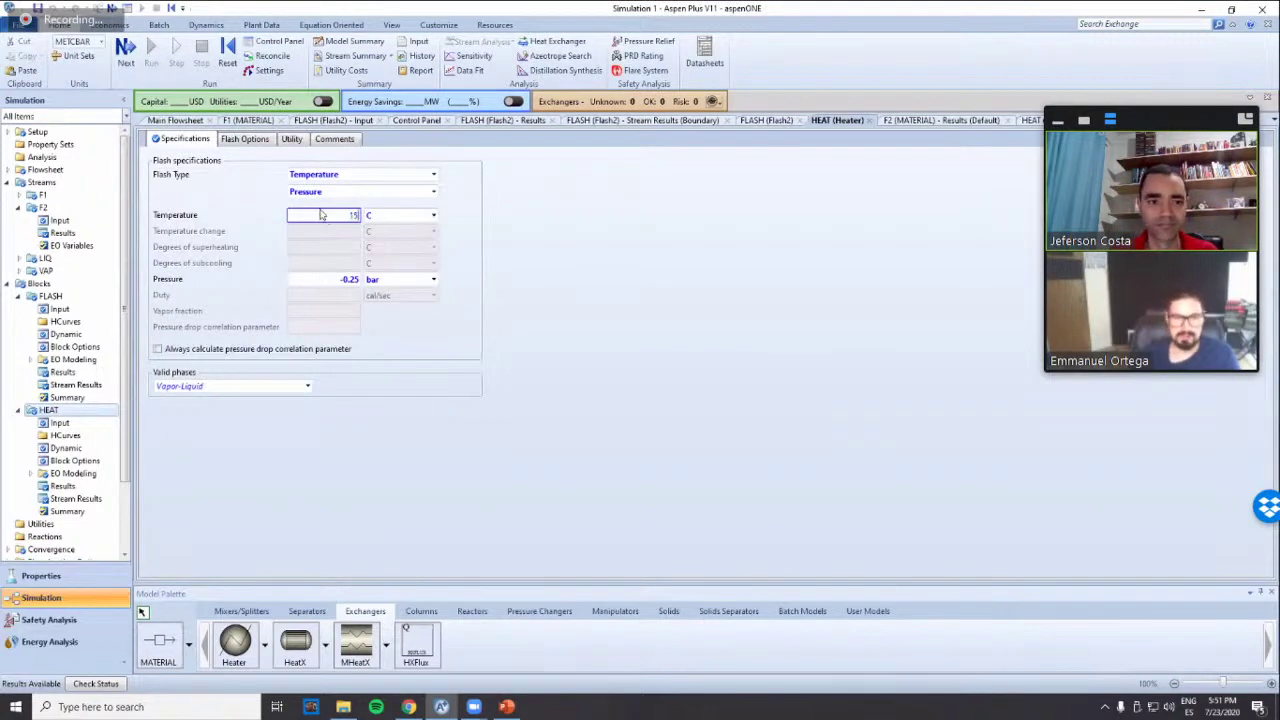
left_click(125, 50)
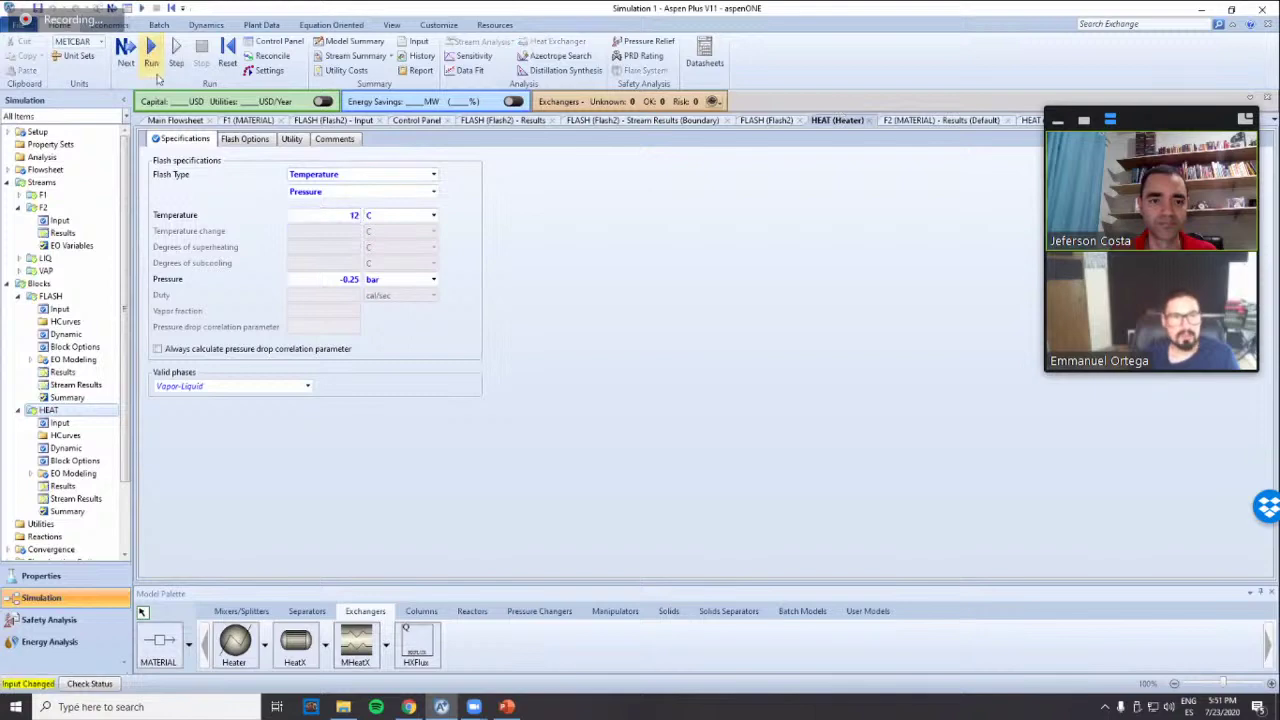
left_click(708, 391)
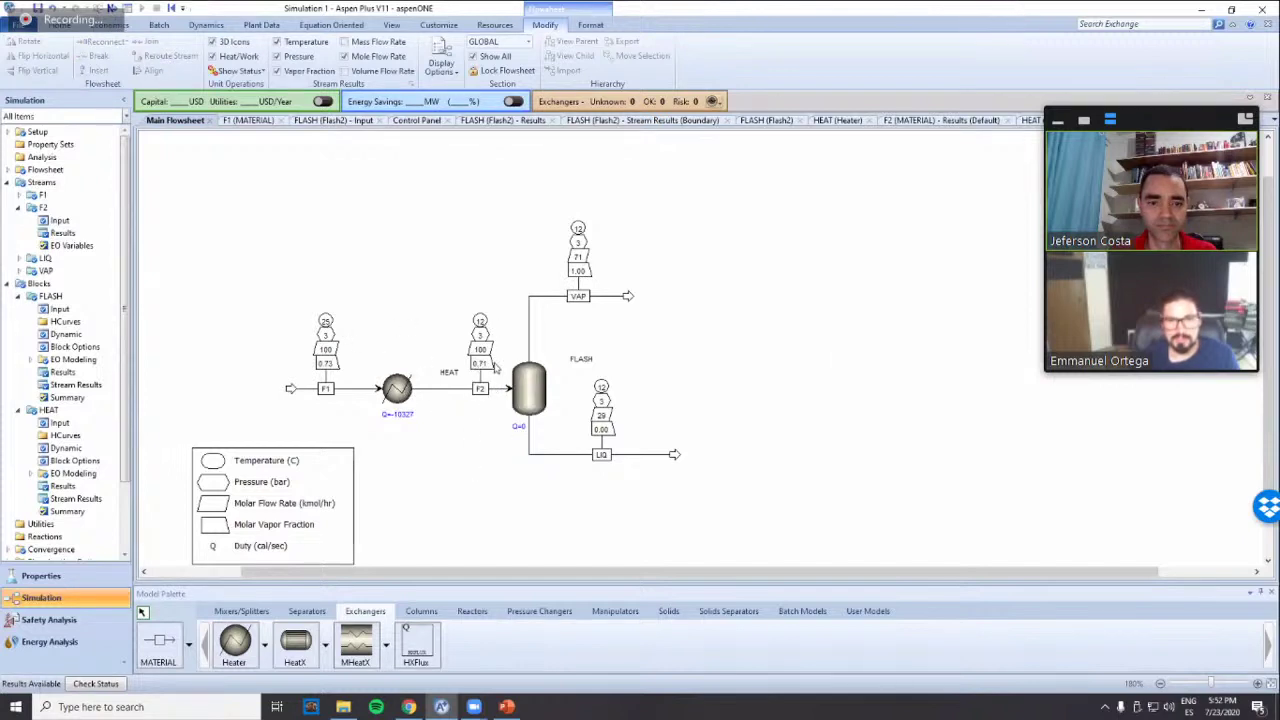
Set the HEAT block's temperature to 5 C and run the simulation
left_click(534, 388)
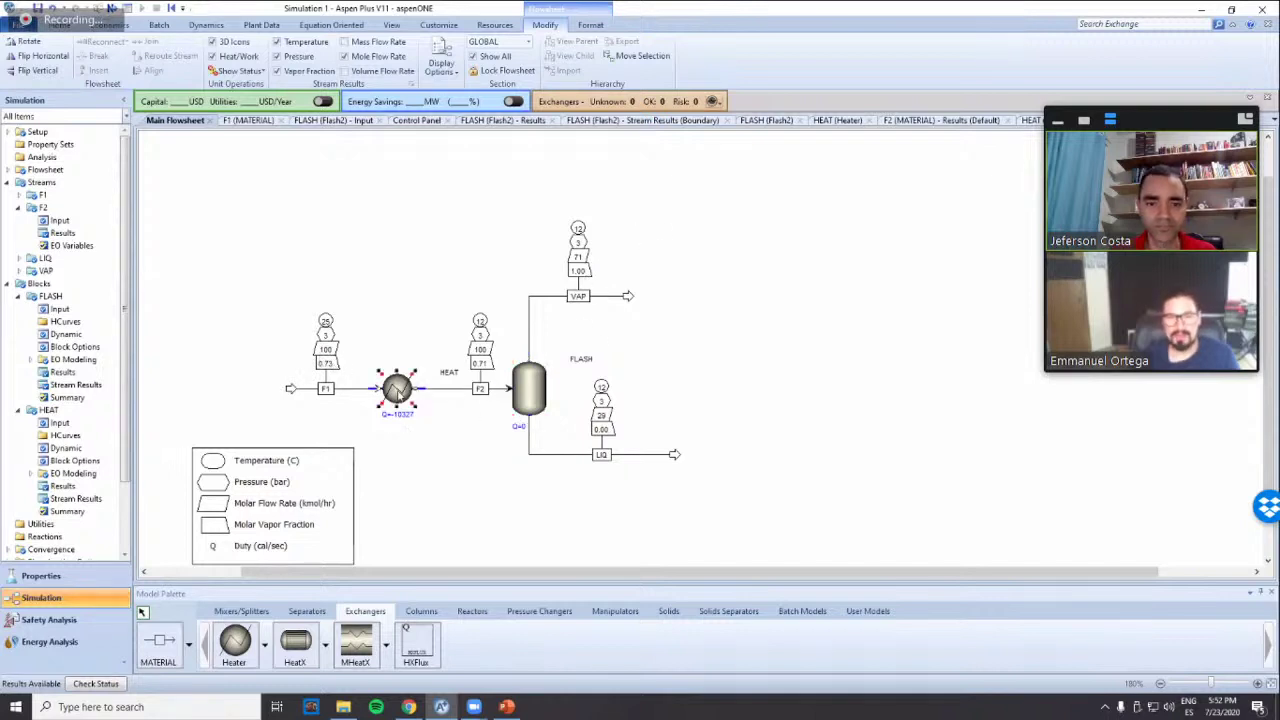
double_click(421, 392)
left_click(346, 213)
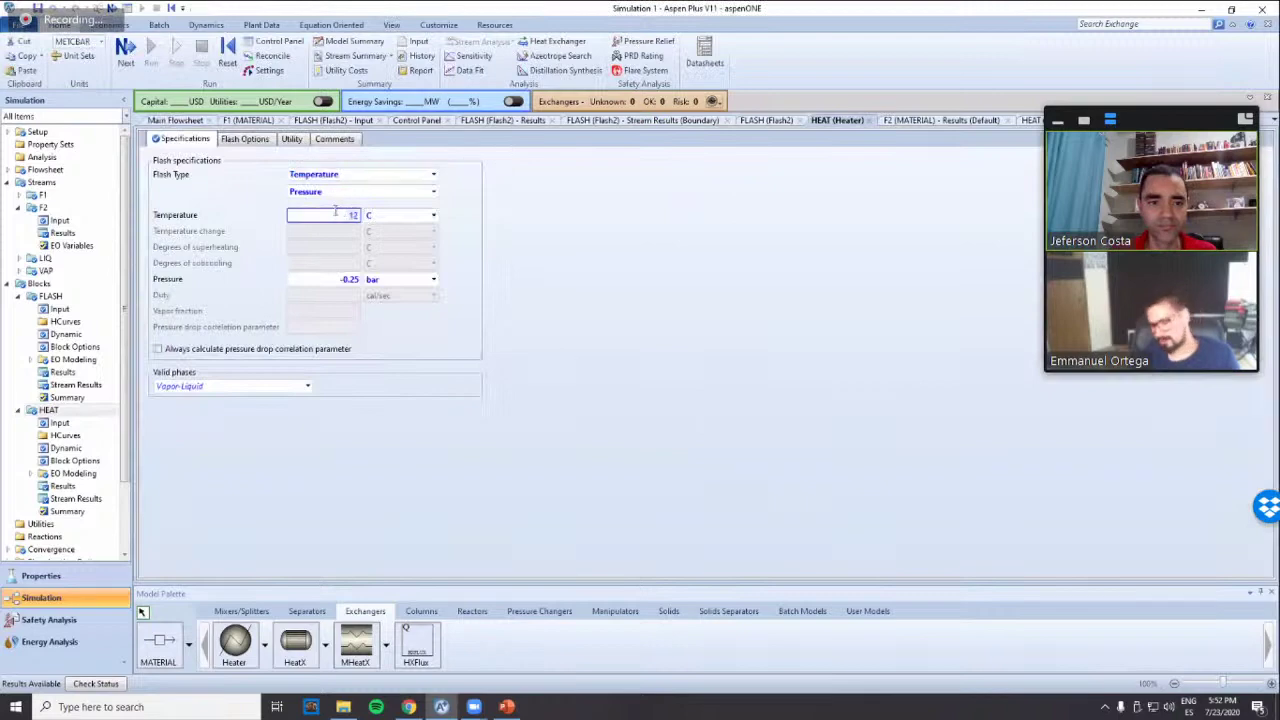
type("5")
key("Return")
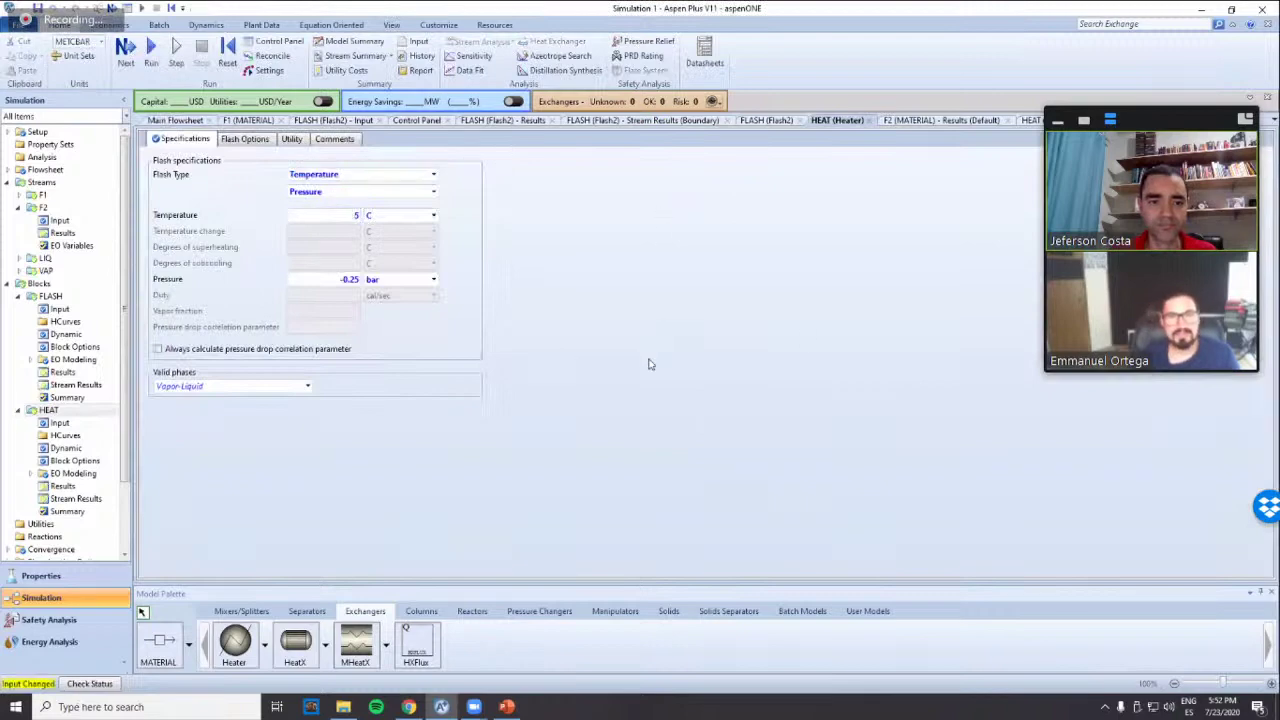
left_click(128, 48)
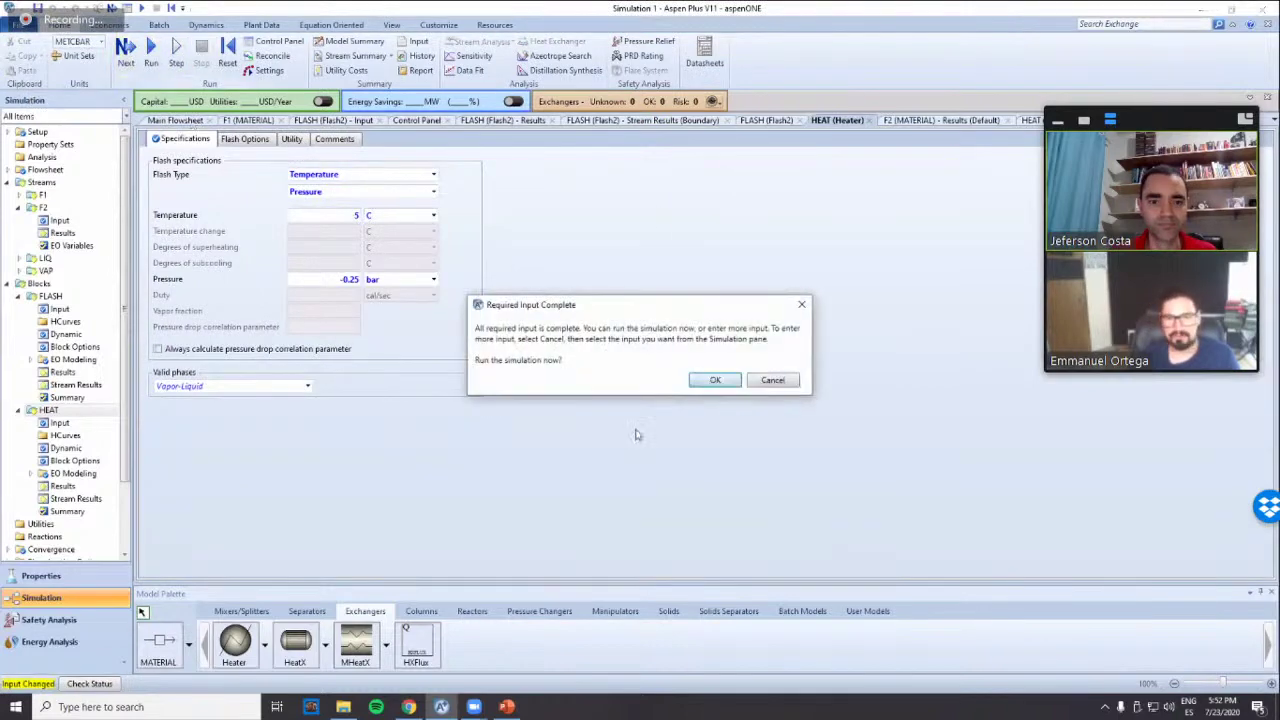
left_click(713, 379)
Return to the main flowsheet and check the VAP stream's molar flow rate
right_click(338, 6)
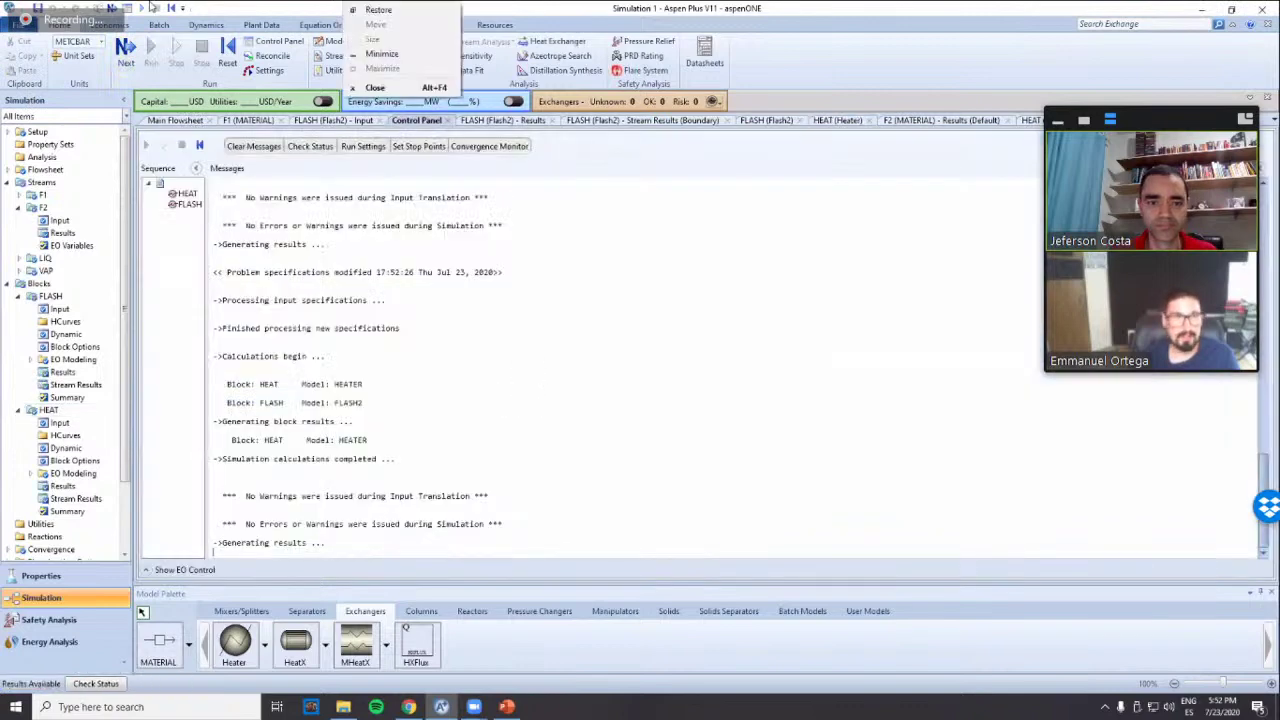
left_click(88, 5)
left_click(175, 120)
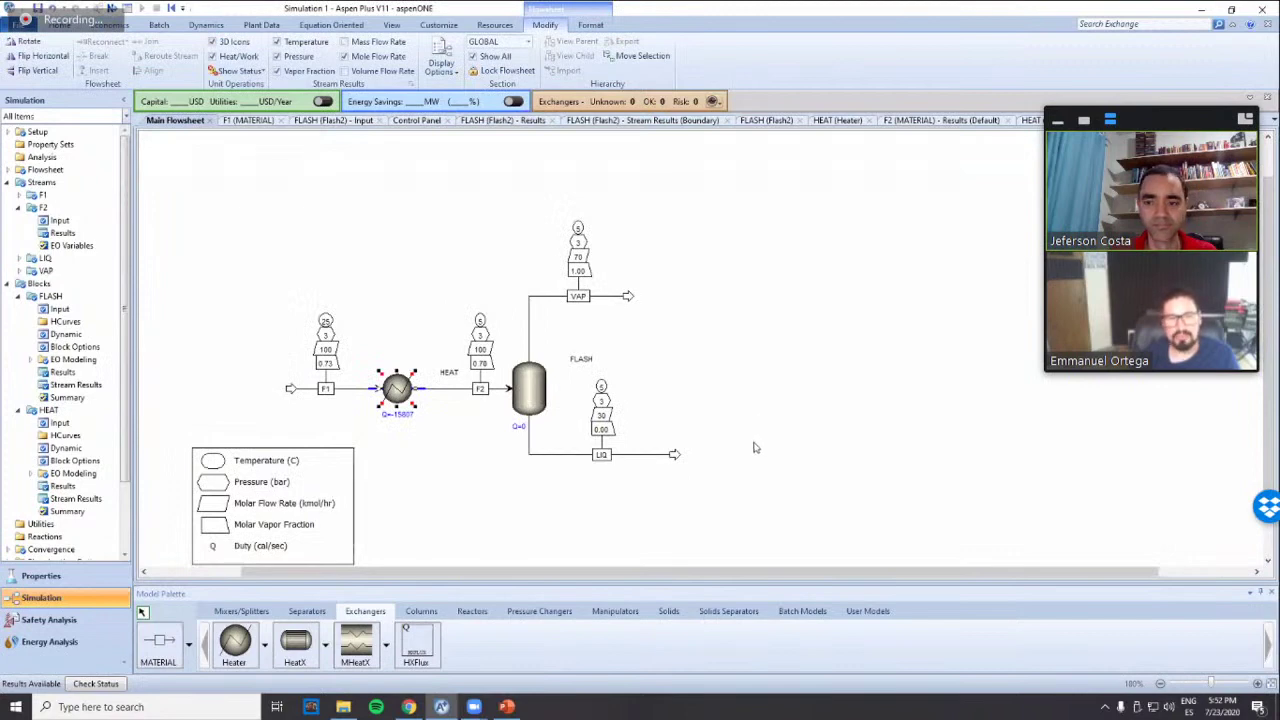
left_click(659, 509)
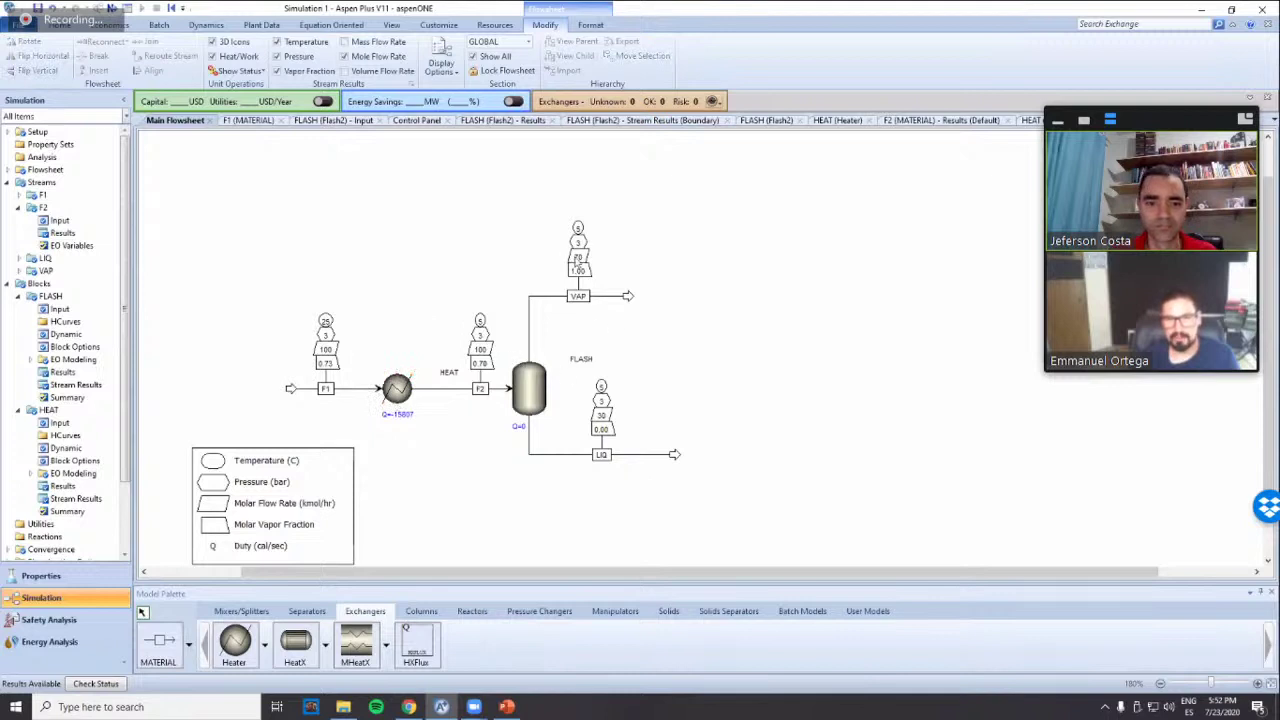
left_click(580, 259)
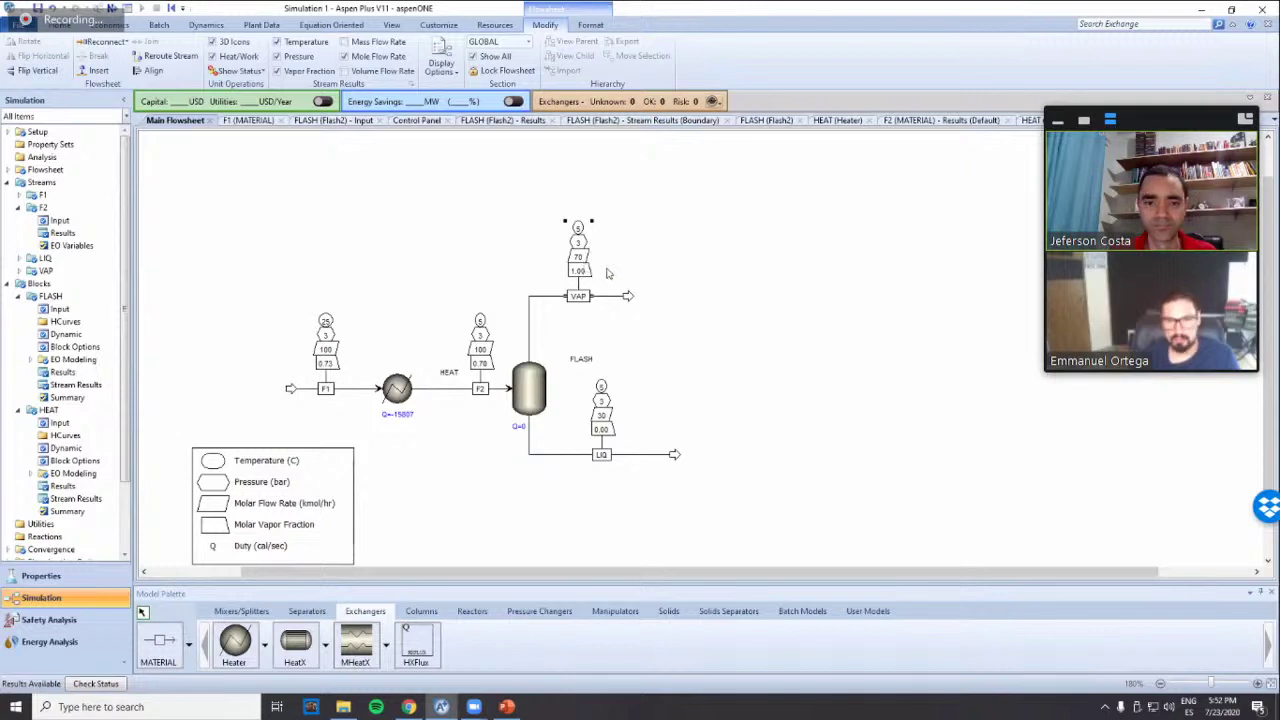
Move the results legend slightly closer to the flowsheet, beneath the HEAT block
left_click(787, 366)
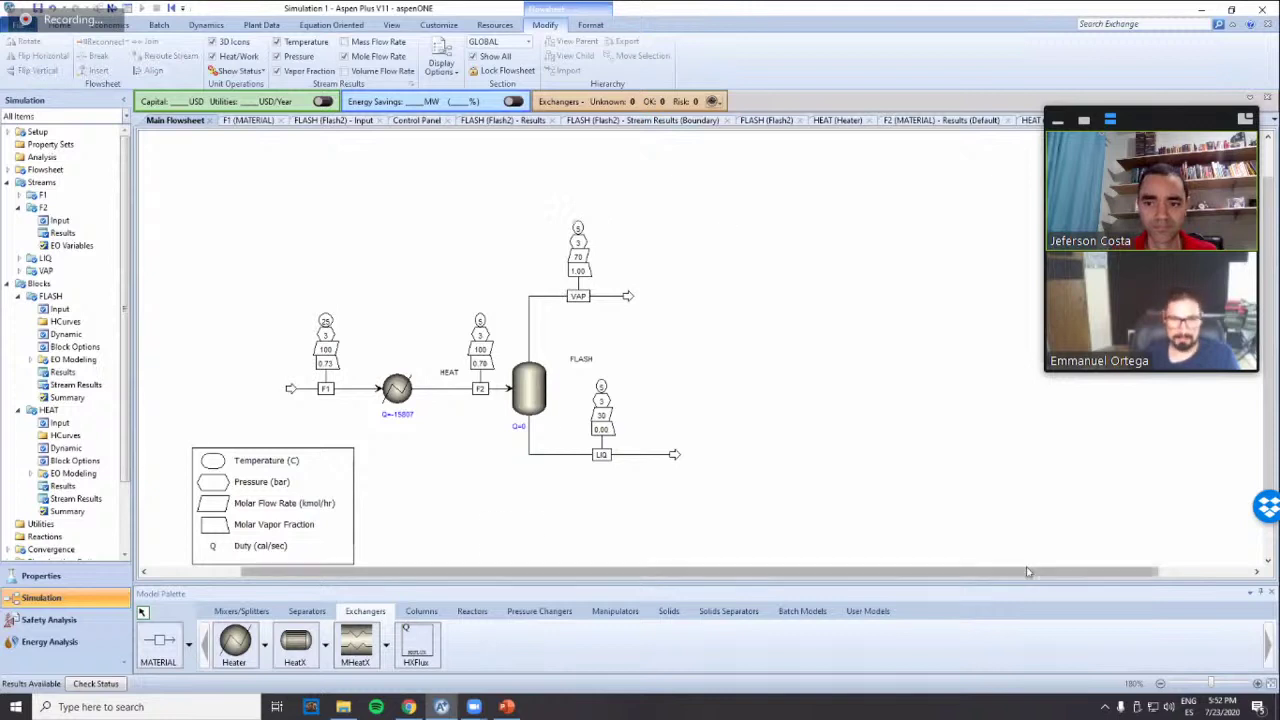
left_click_drag(355, 462, 408, 449)
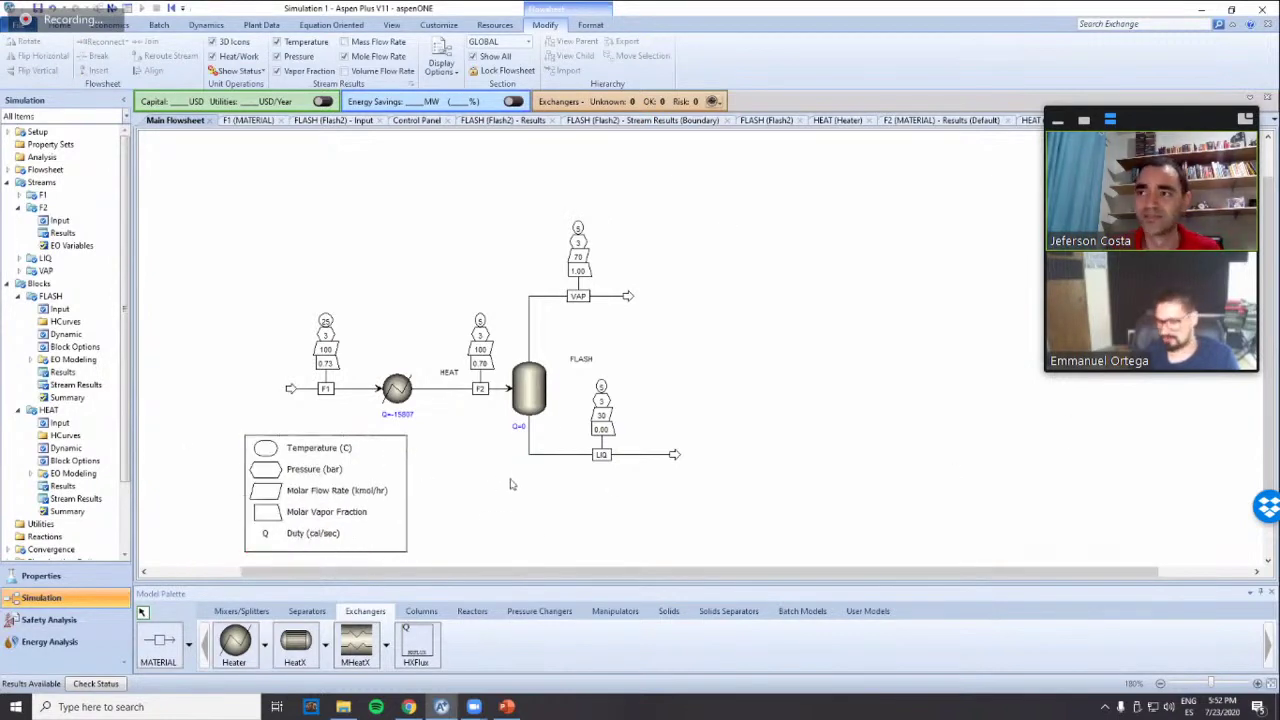